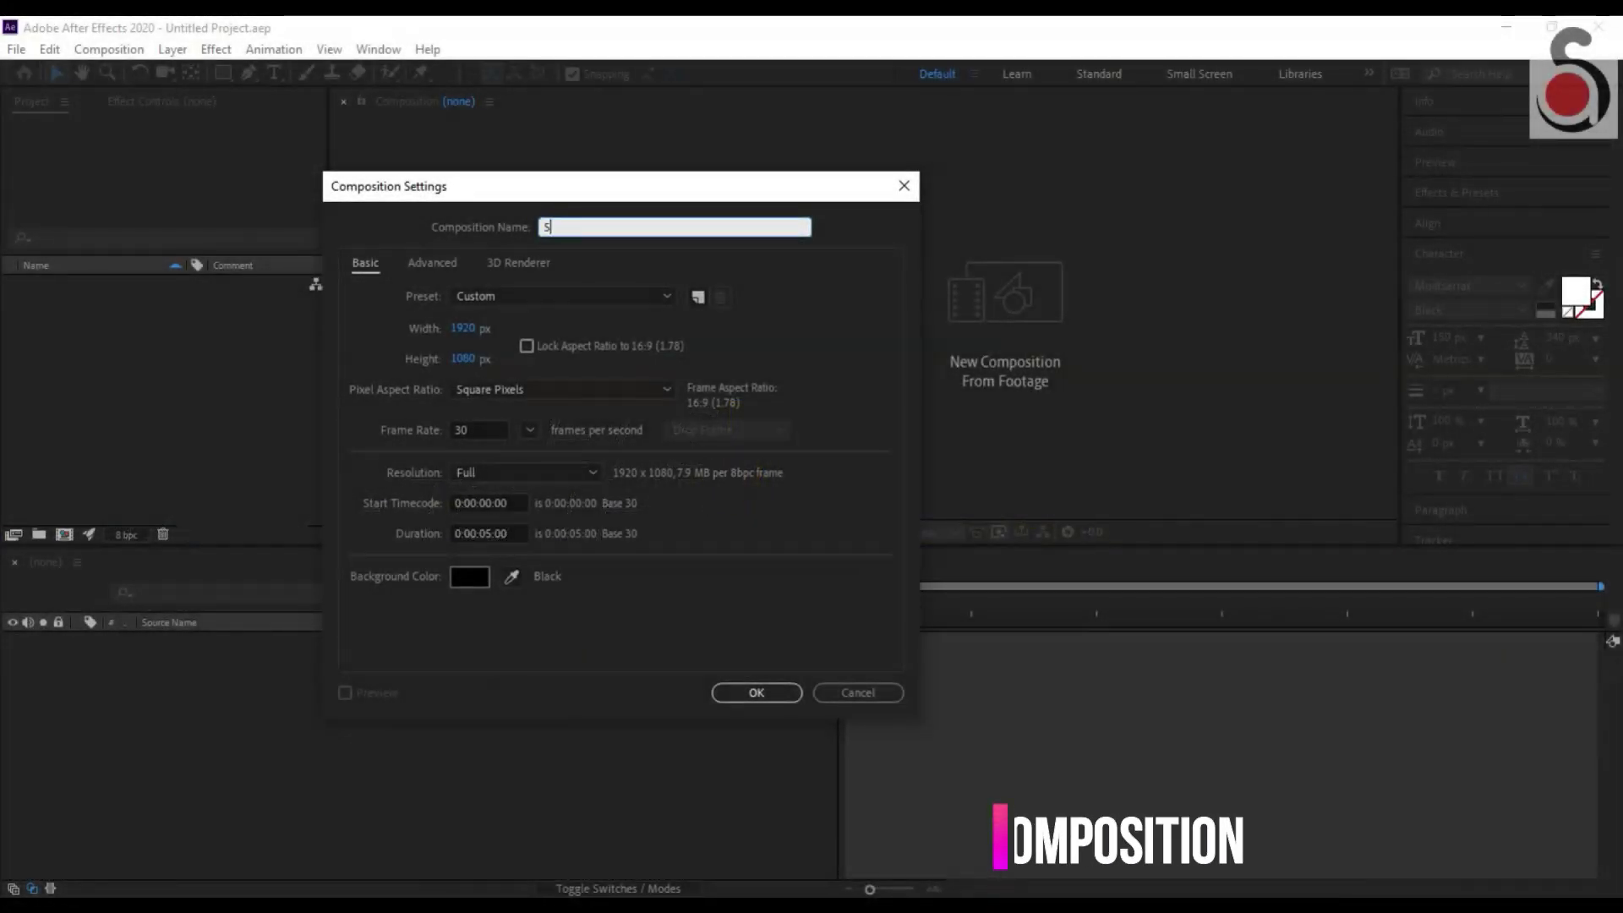
Name the new composition 'Sale Promo' and create it.
type("Sale")
key("BackSpace")
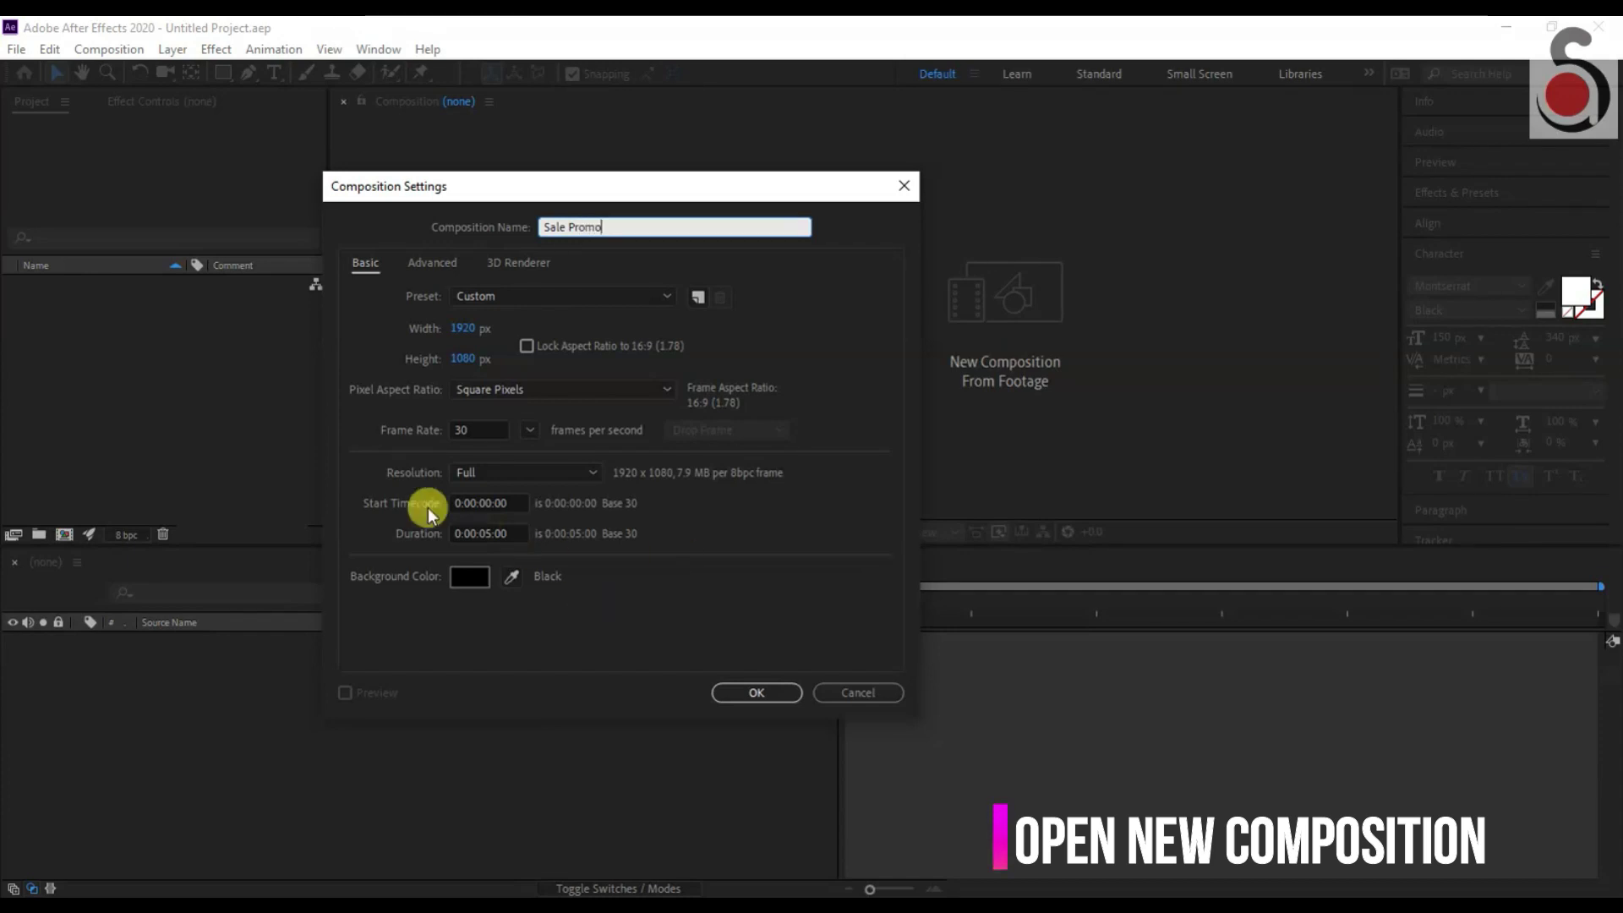
left_click(742, 689)
Add a full-frame yellow solid named BG and start a new text layer over it.
right_click(483, 708)
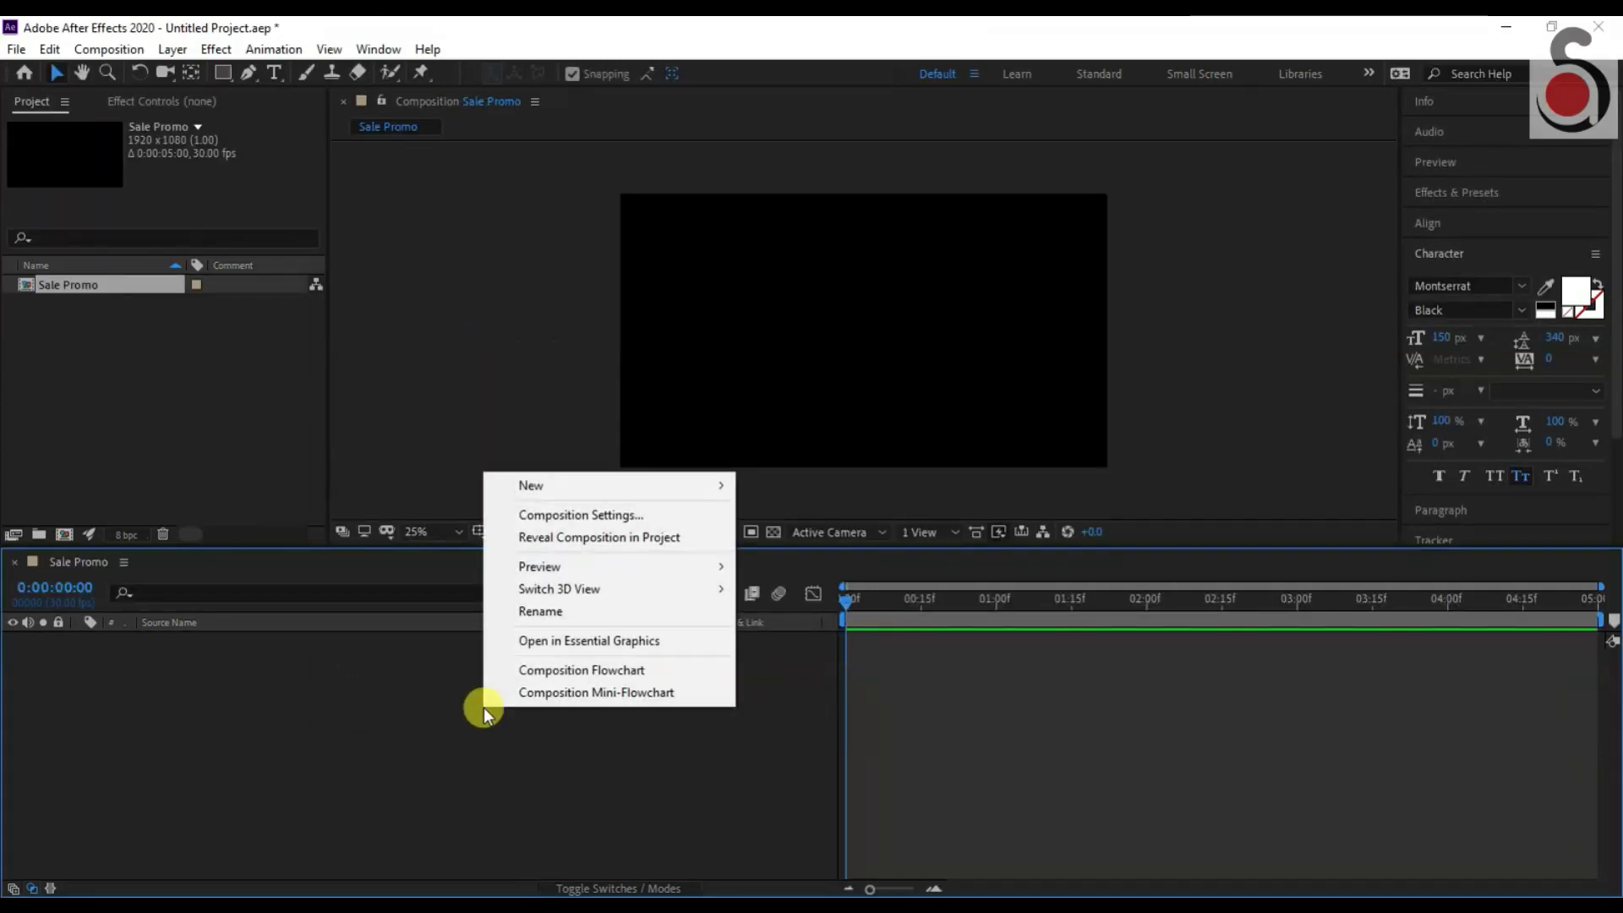
mouse_move(570, 477)
left_click(805, 539)
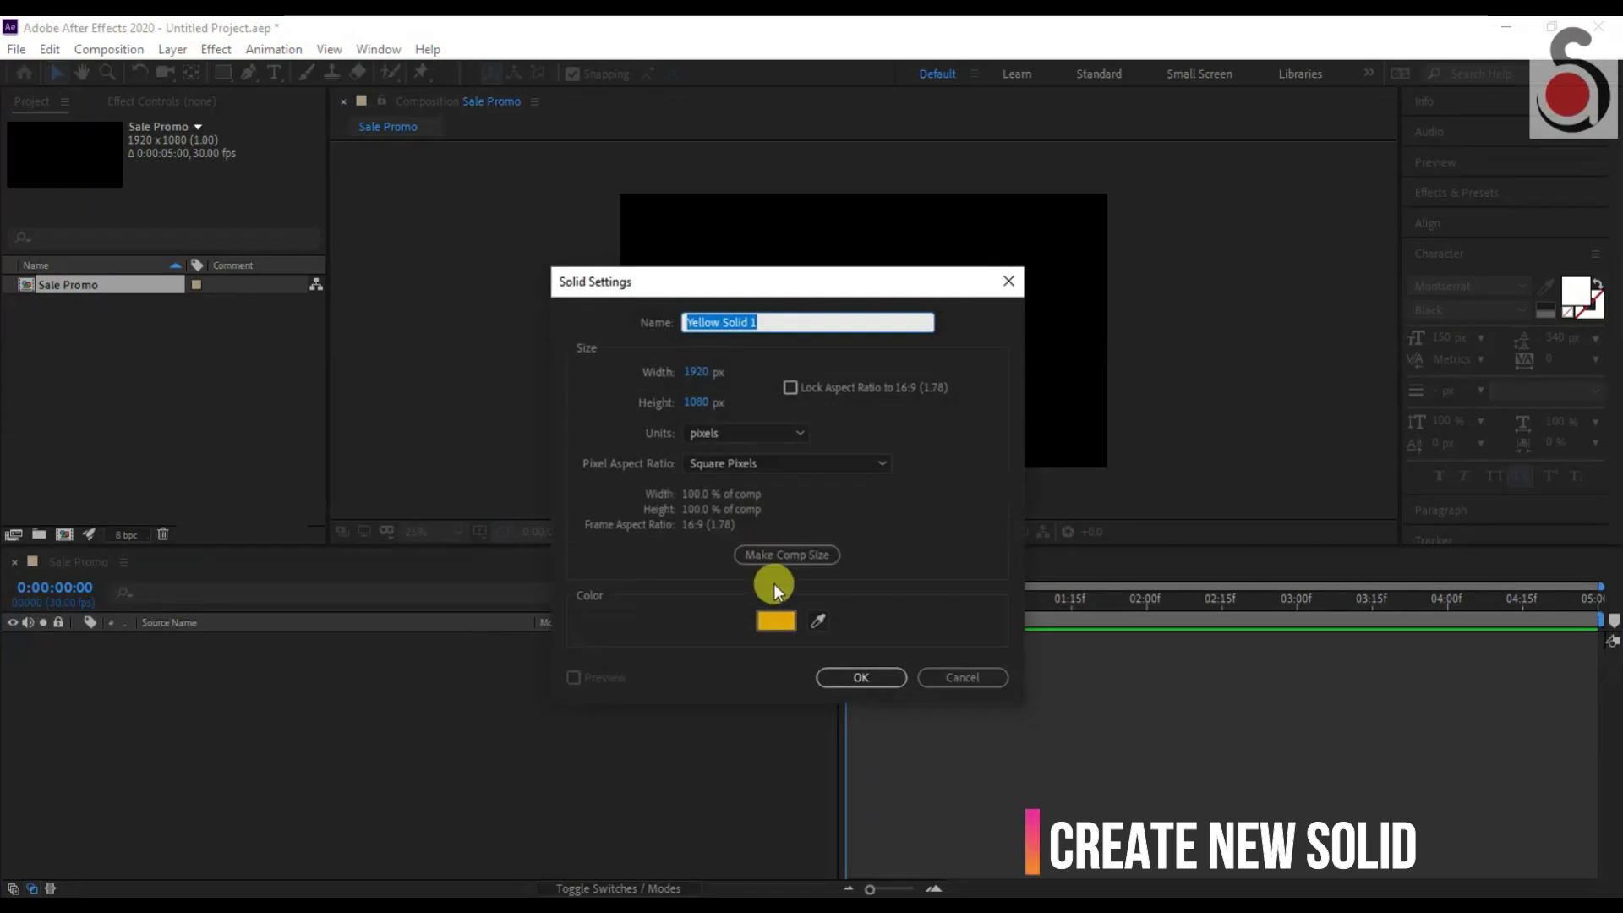
type("BG")
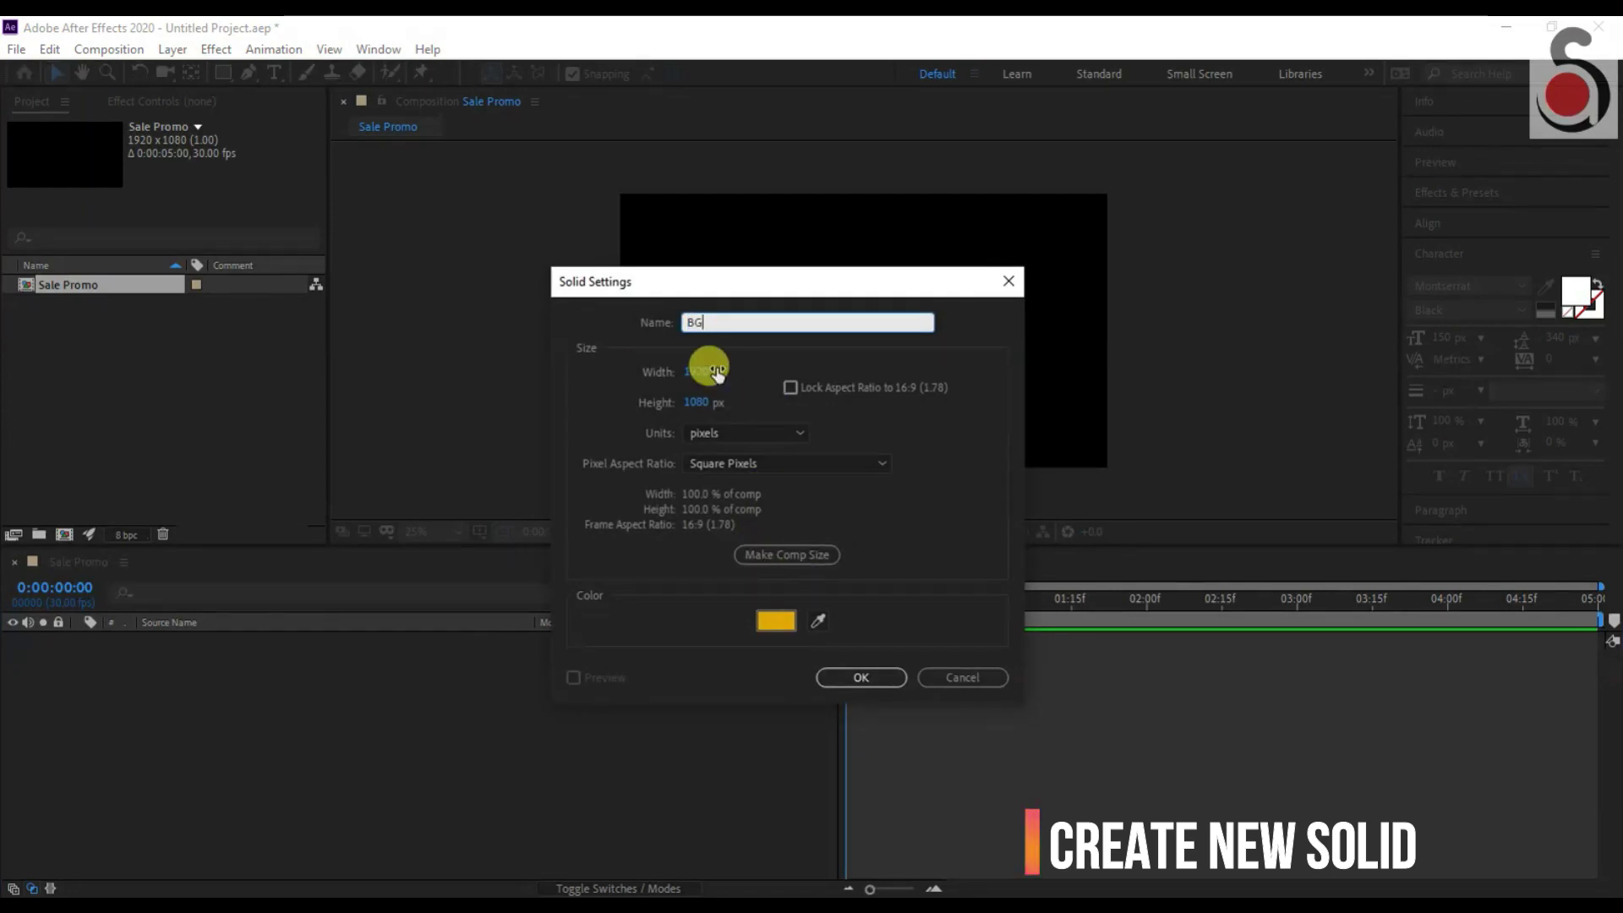
left_click(861, 664)
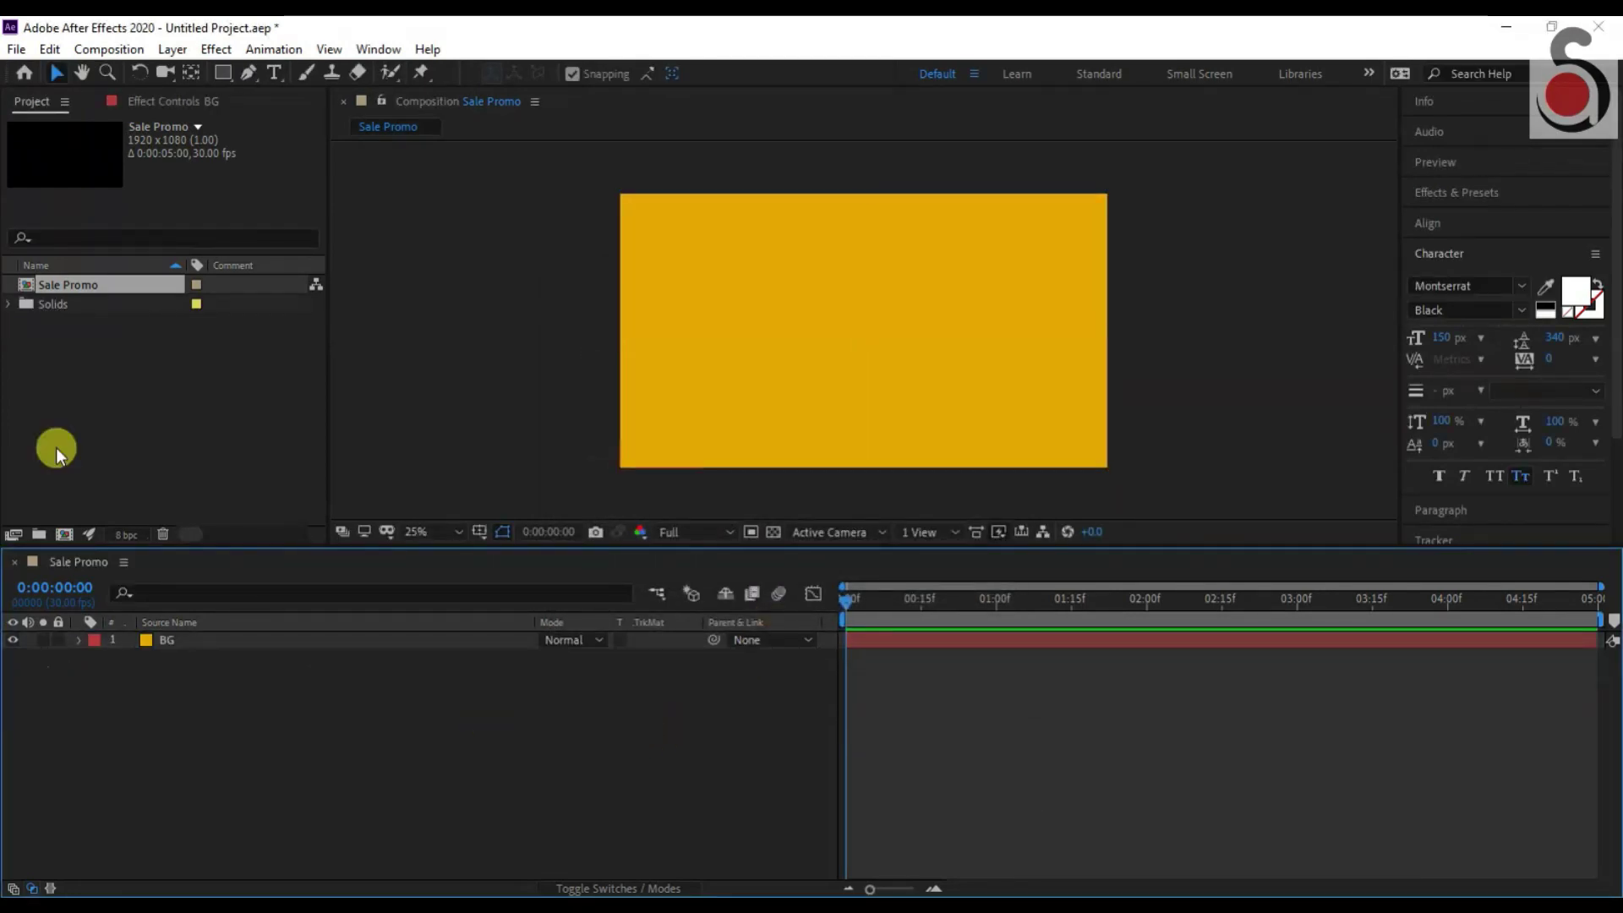
left_click(272, 72)
left_click(731, 376)
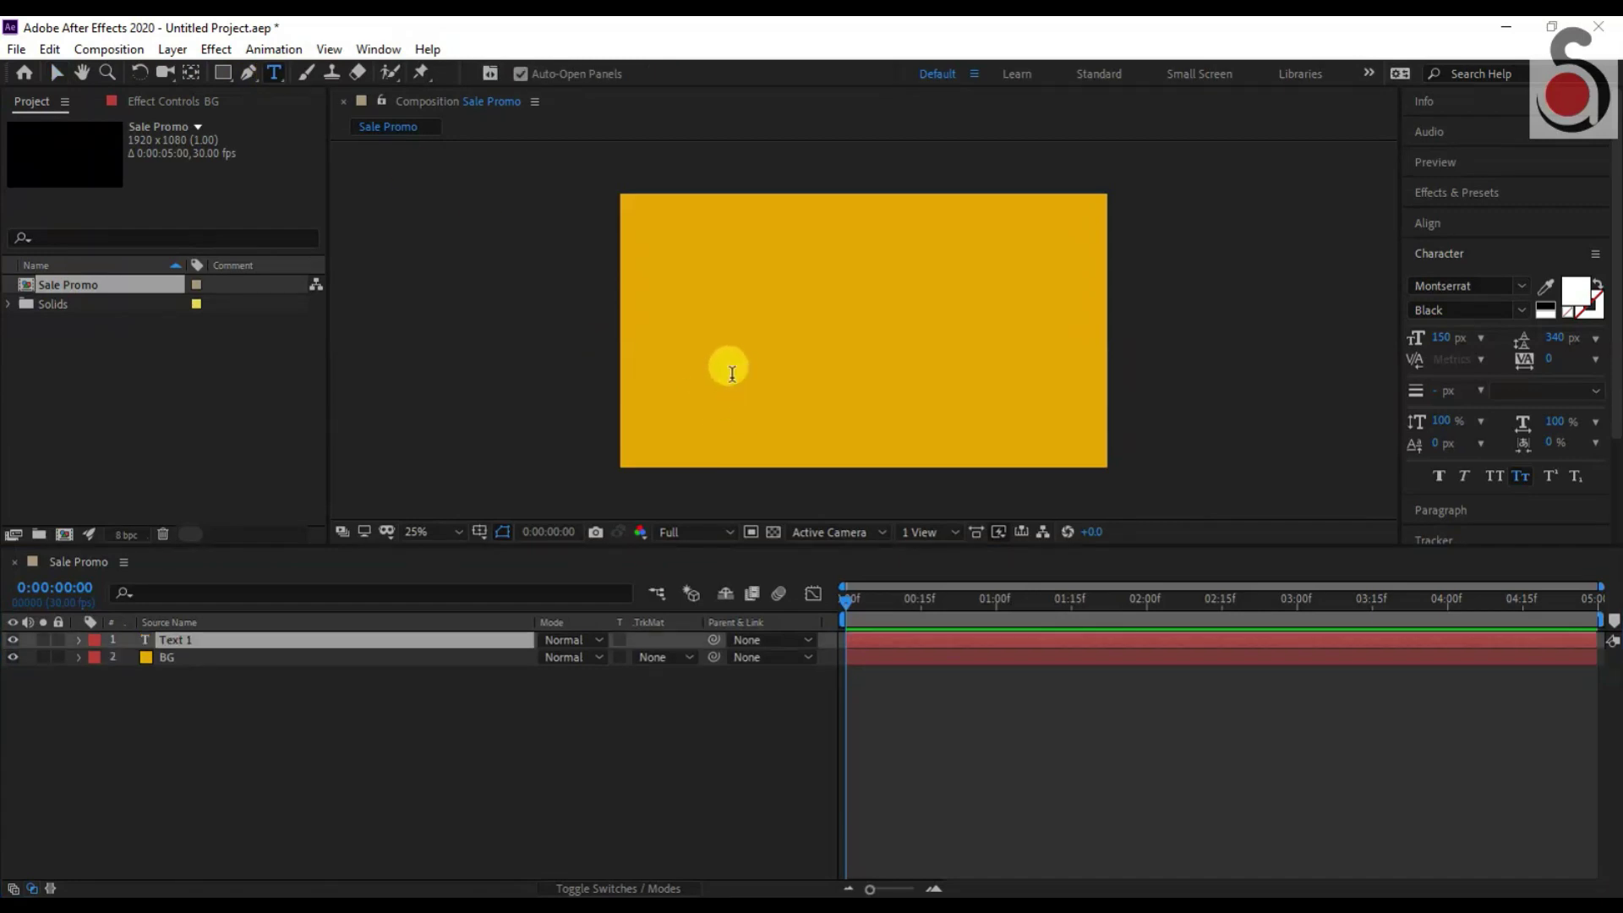
Type 'On All Products' and centre the text in the composition.
type("On All Products")
left_click(56, 72)
left_click_drag(813, 382, 942, 394)
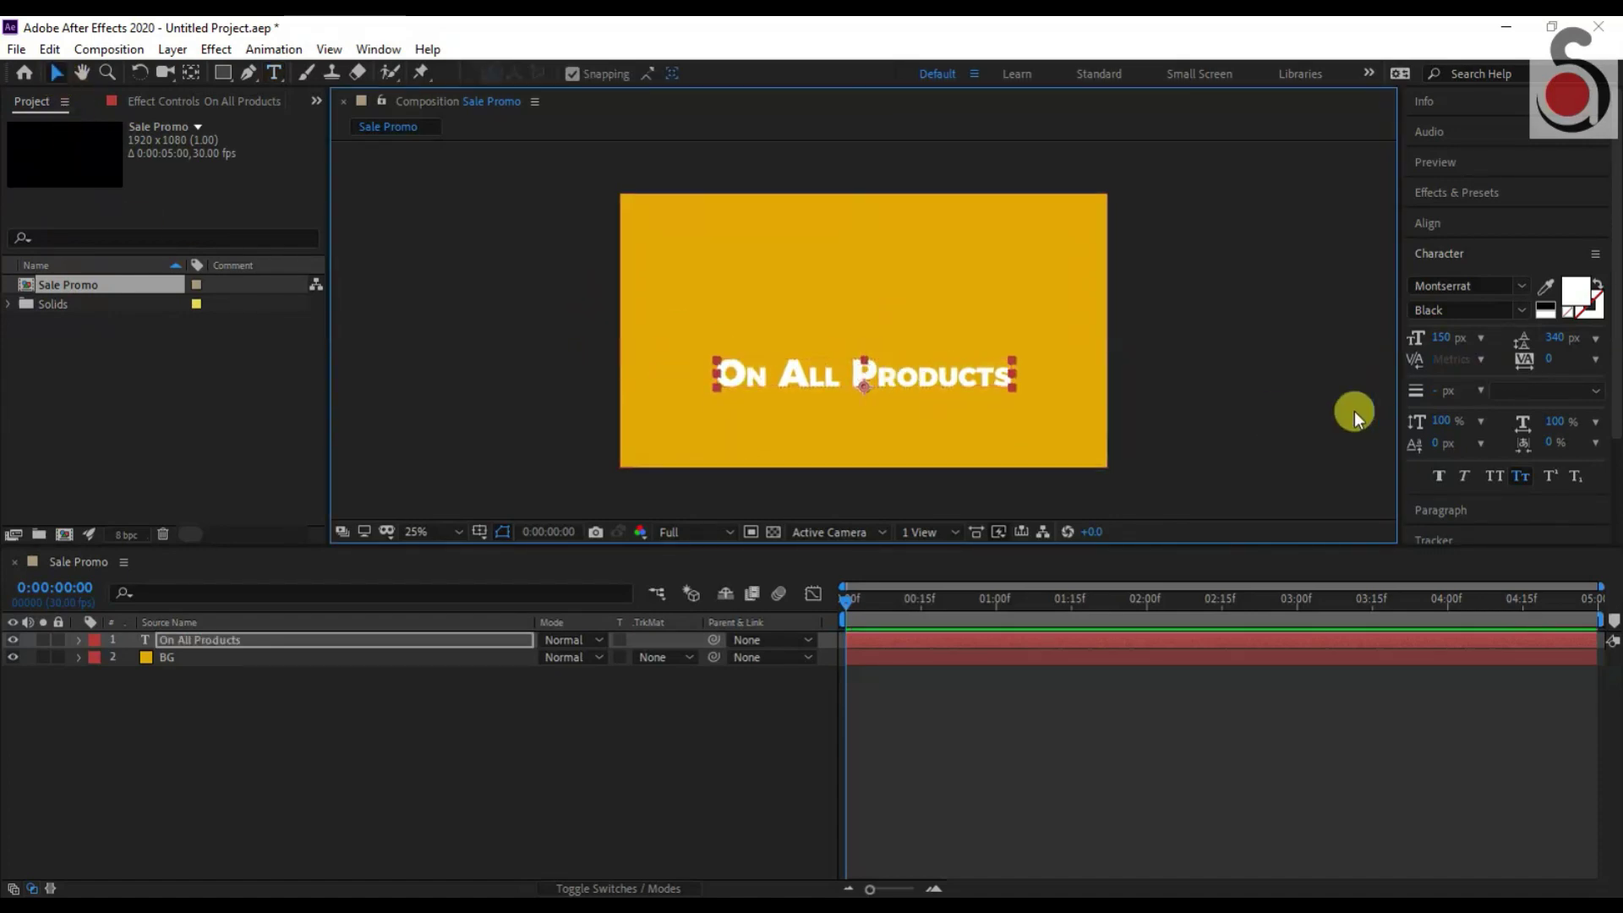
Set the text's character tracking to 50 and expand the layer's properties.
left_click_drag(1548, 359, 1593, 376)
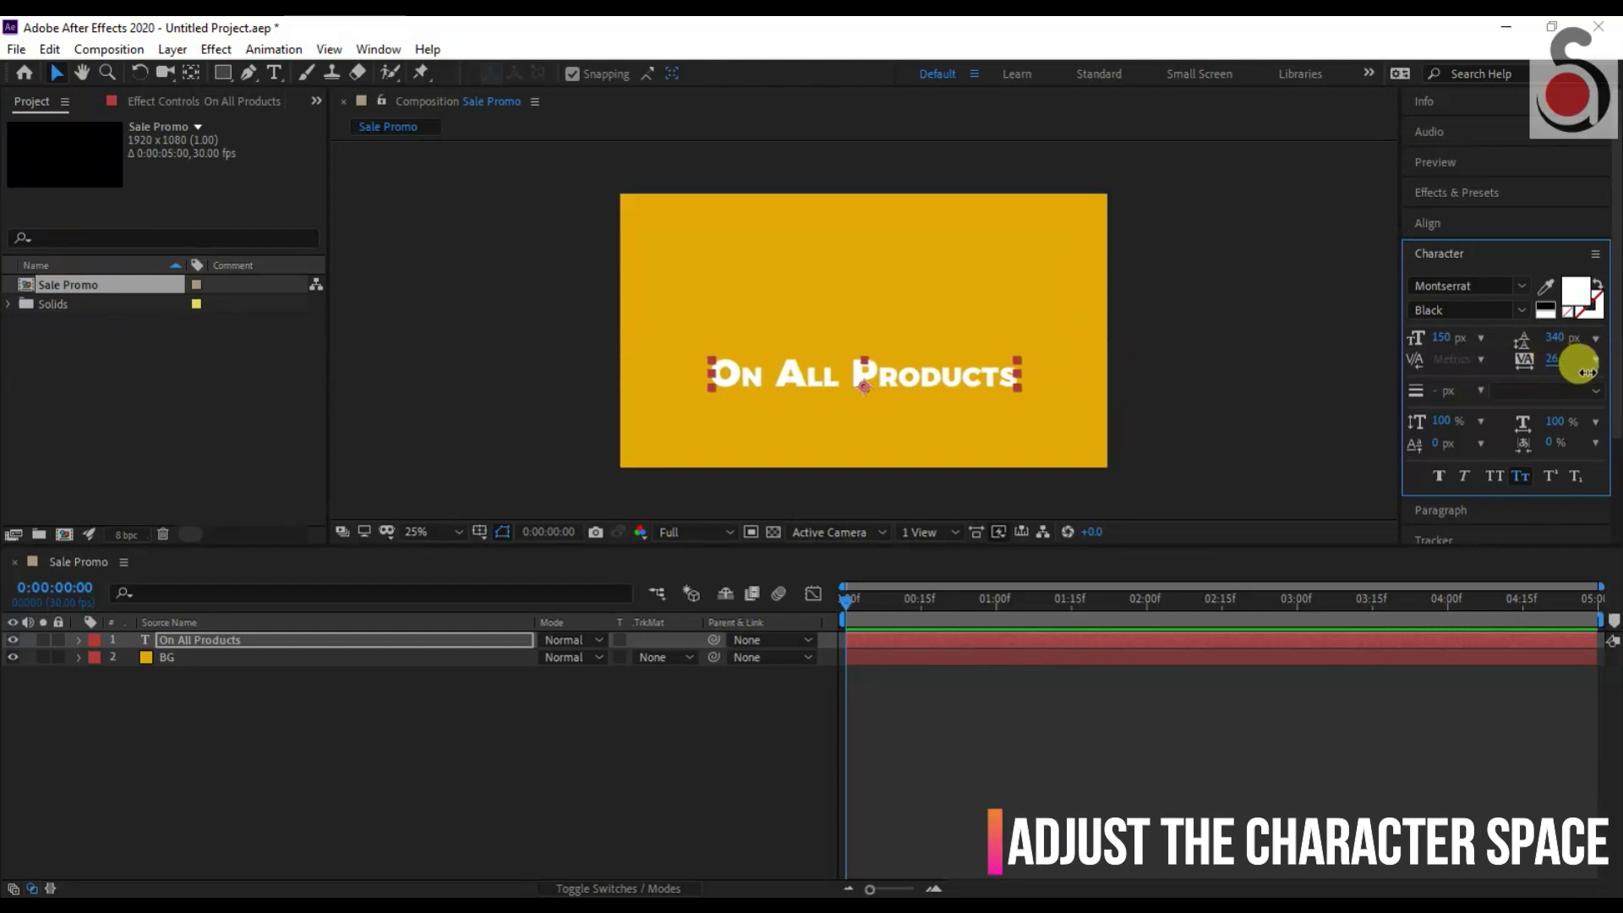
type("50")
key("Return")
left_click(338, 649)
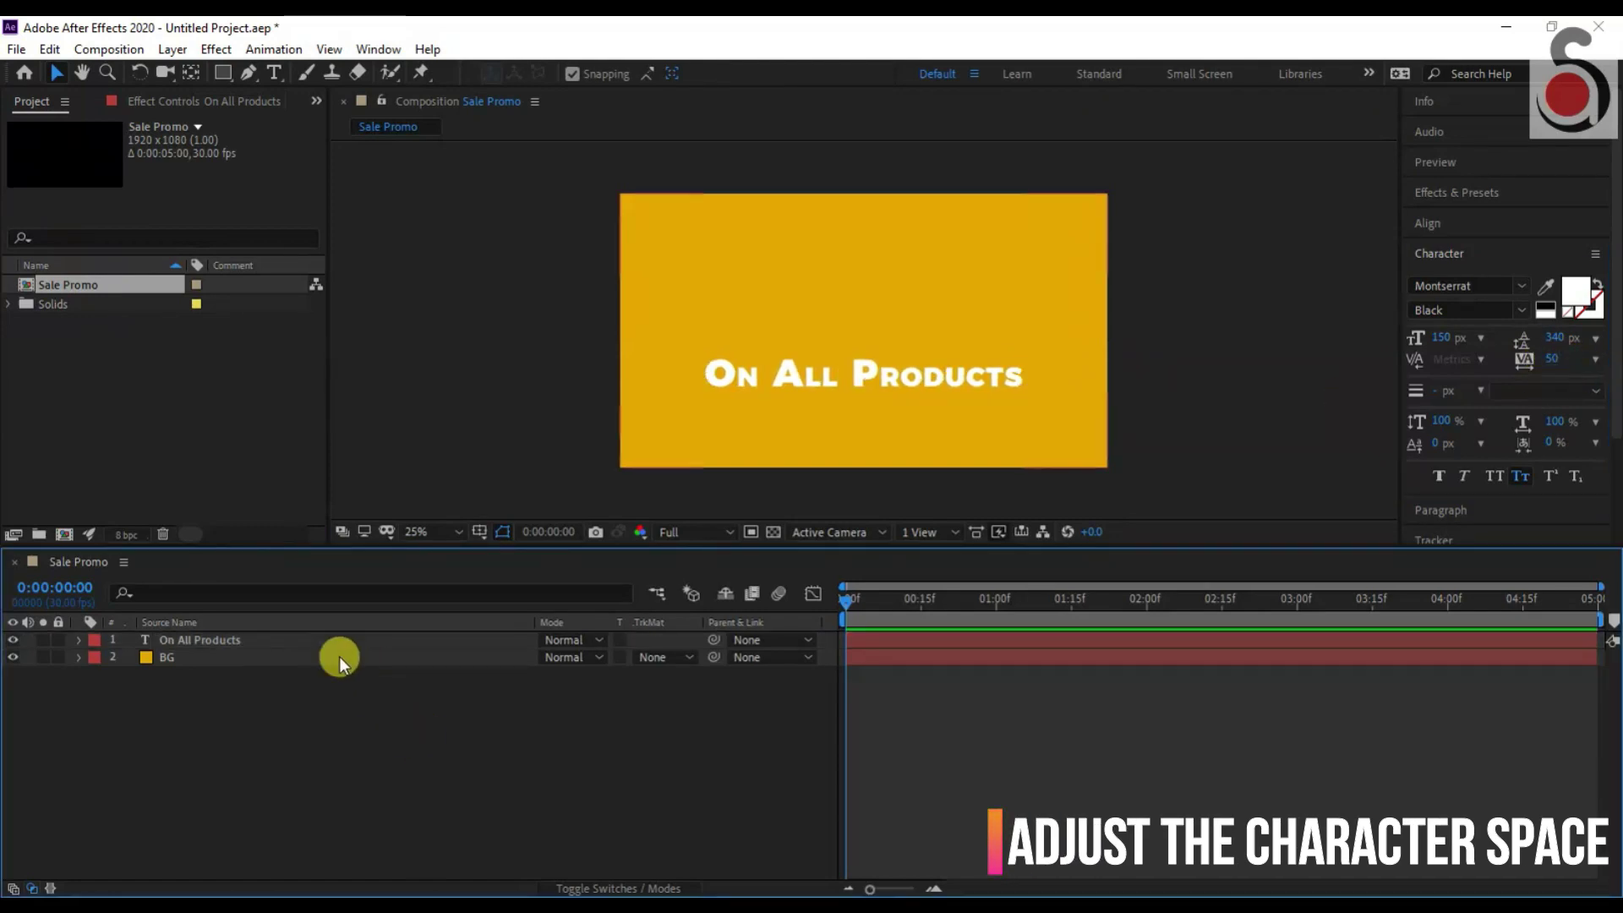
left_click(79, 640)
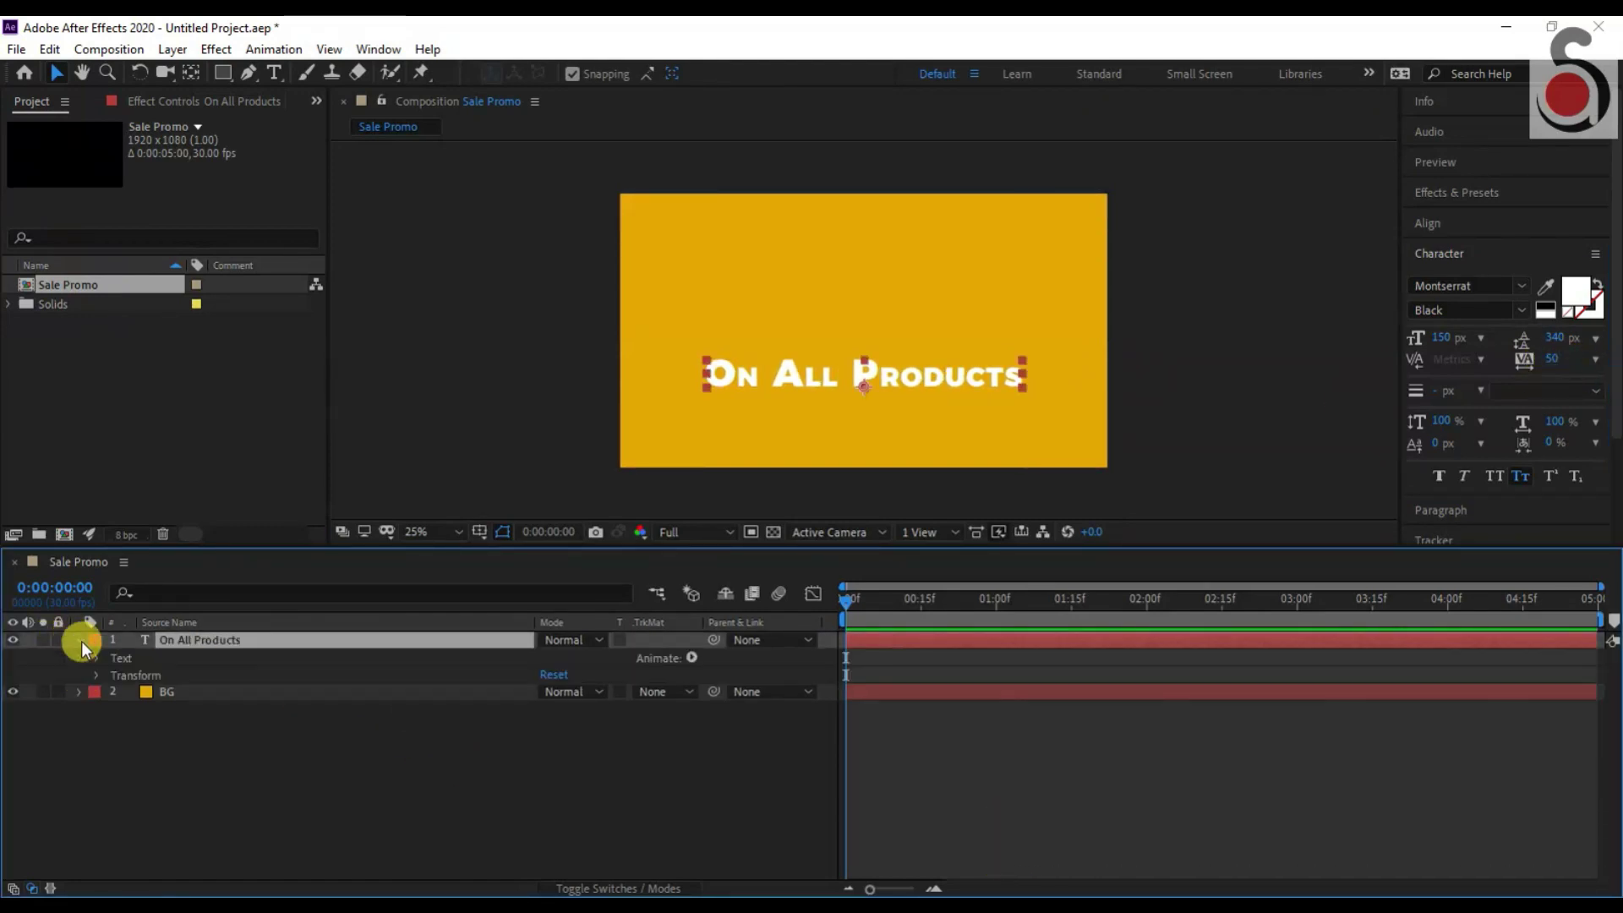
Add a Tracking animator to the text and reveal its range selector.
left_click(690, 657)
left_click(764, 507)
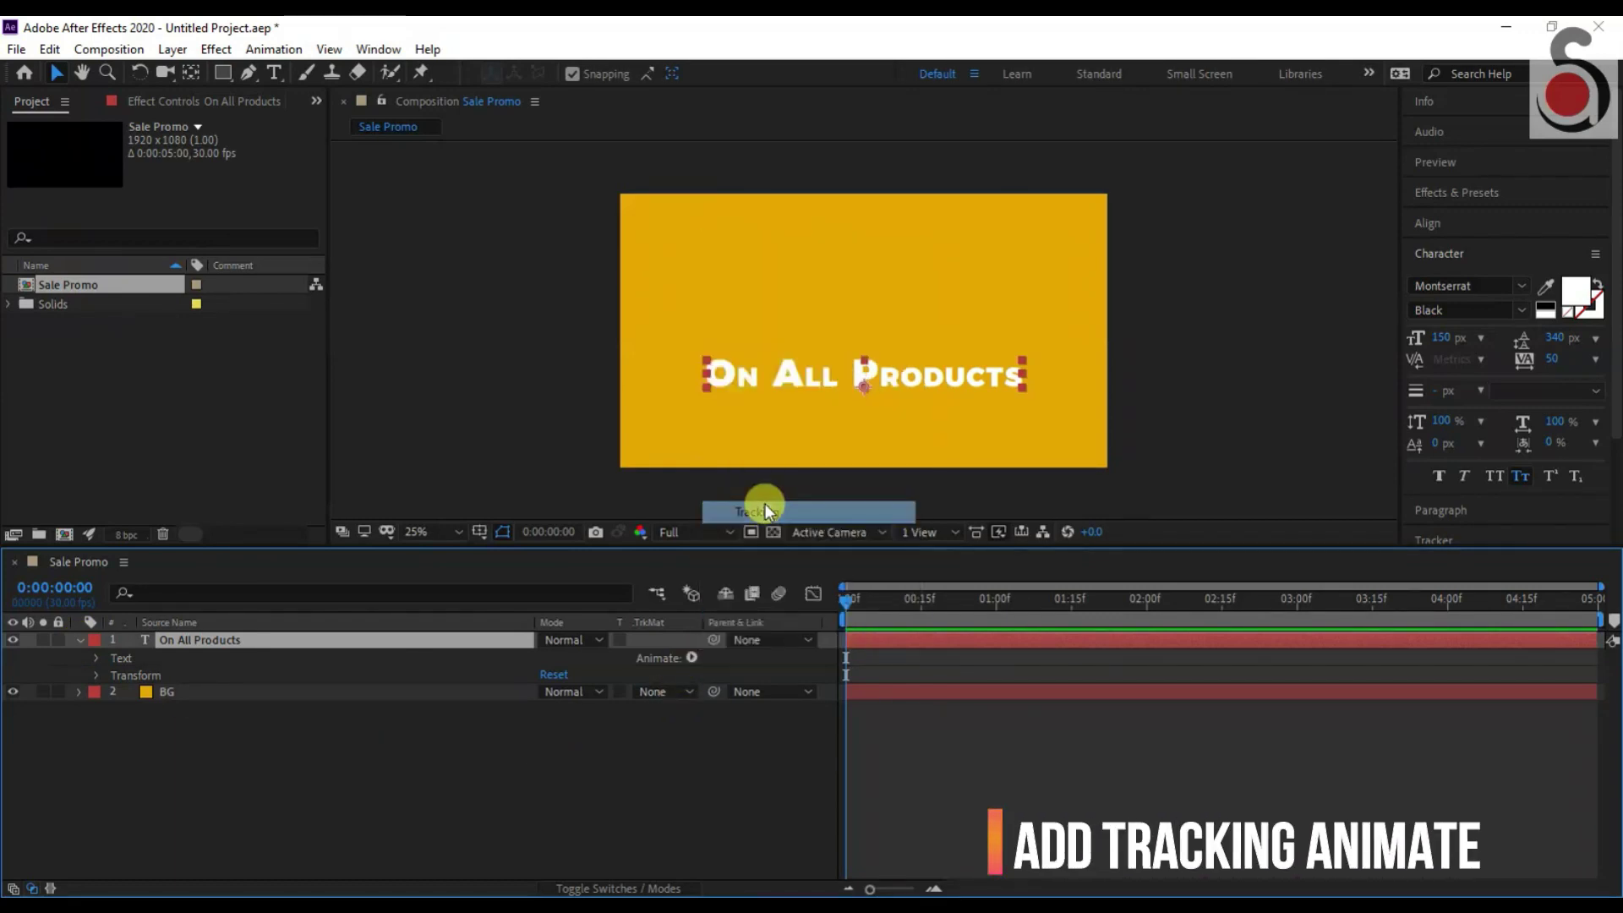
left_click(130, 745)
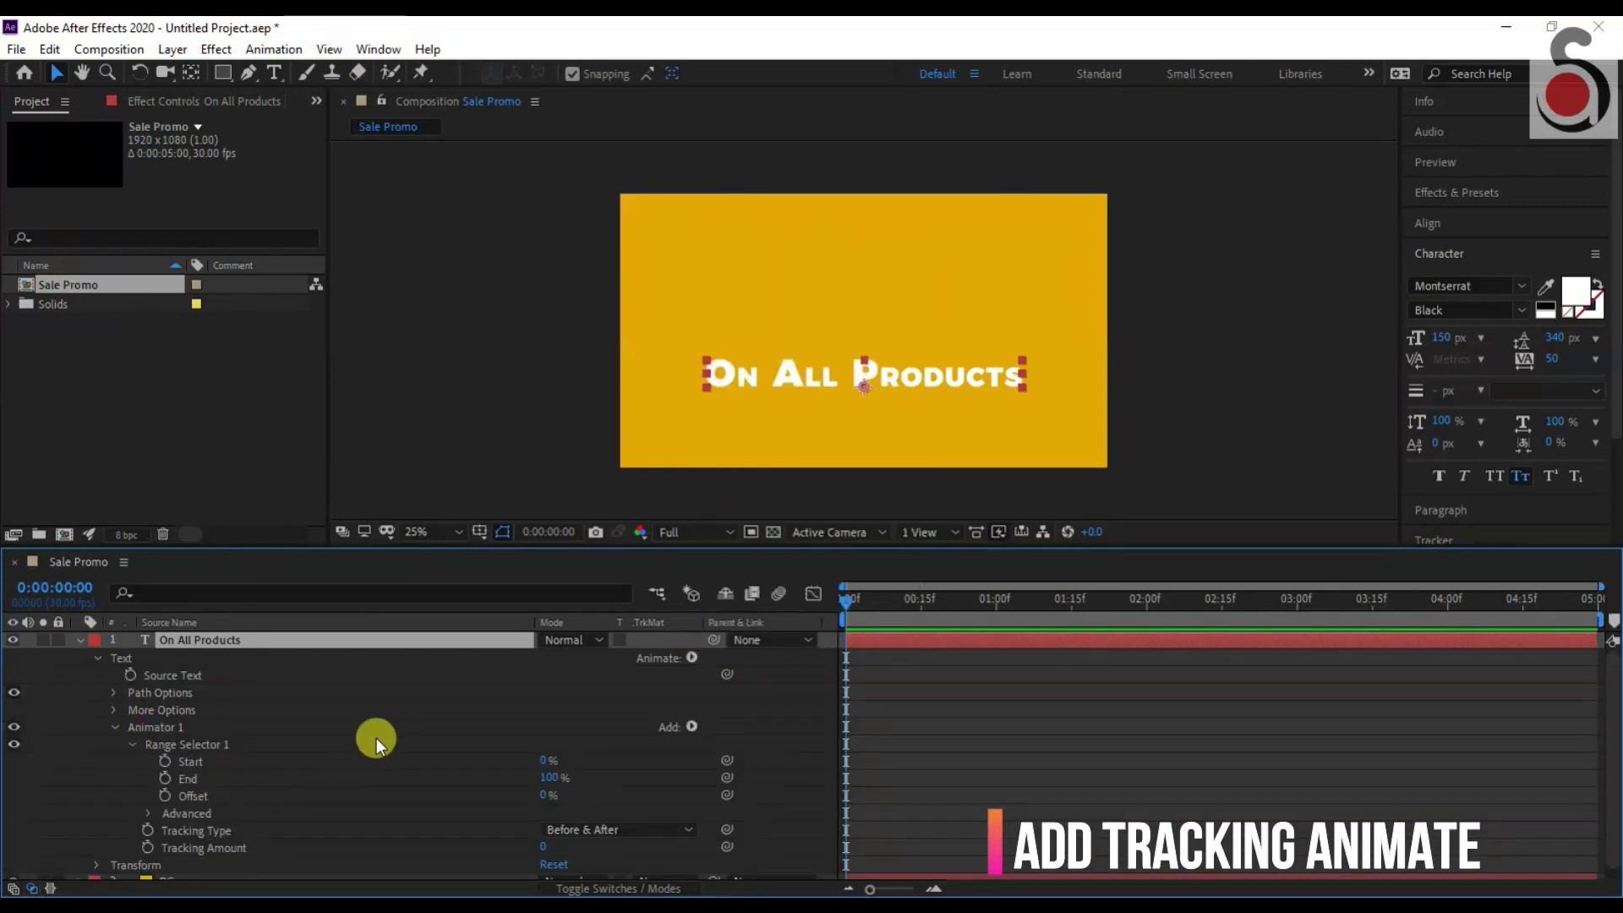
scroll(367, 744, "down", 1)
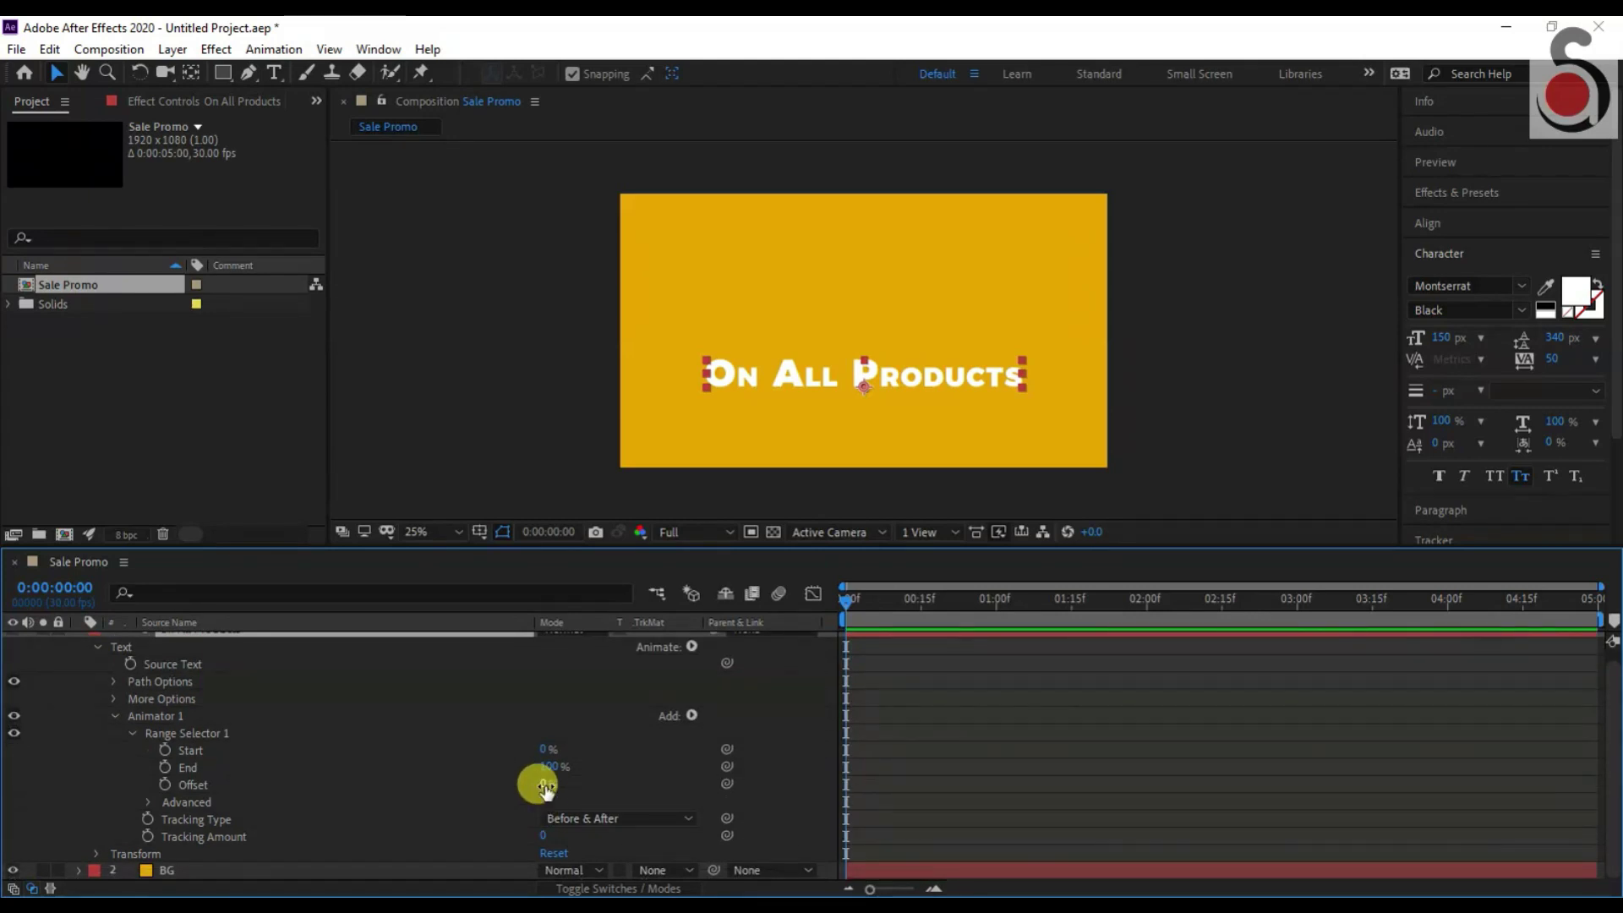
Keyframe the range Offset from -100% at 0:00:00:10 to 100% at 0:00:02:00.
mouse_move(545, 786)
left_mouse_down()
mouse_move(712, 816)
mouse_move(569, 767)
left_mouse_up()
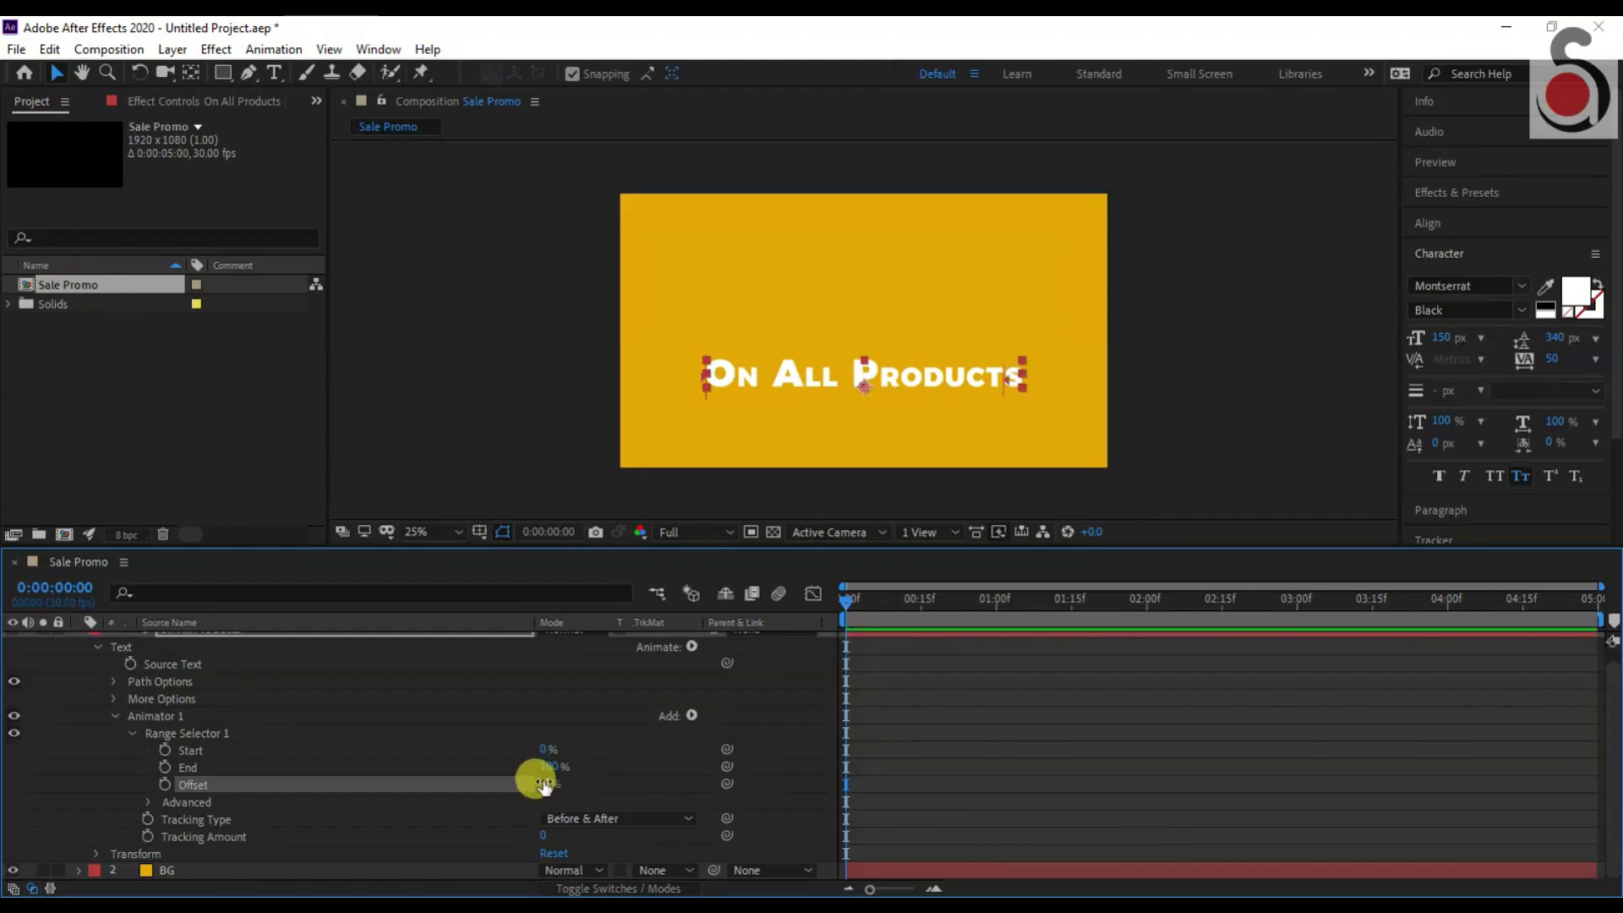
left_click(543, 784)
type("-100")
key("ctrl+shift+Right")
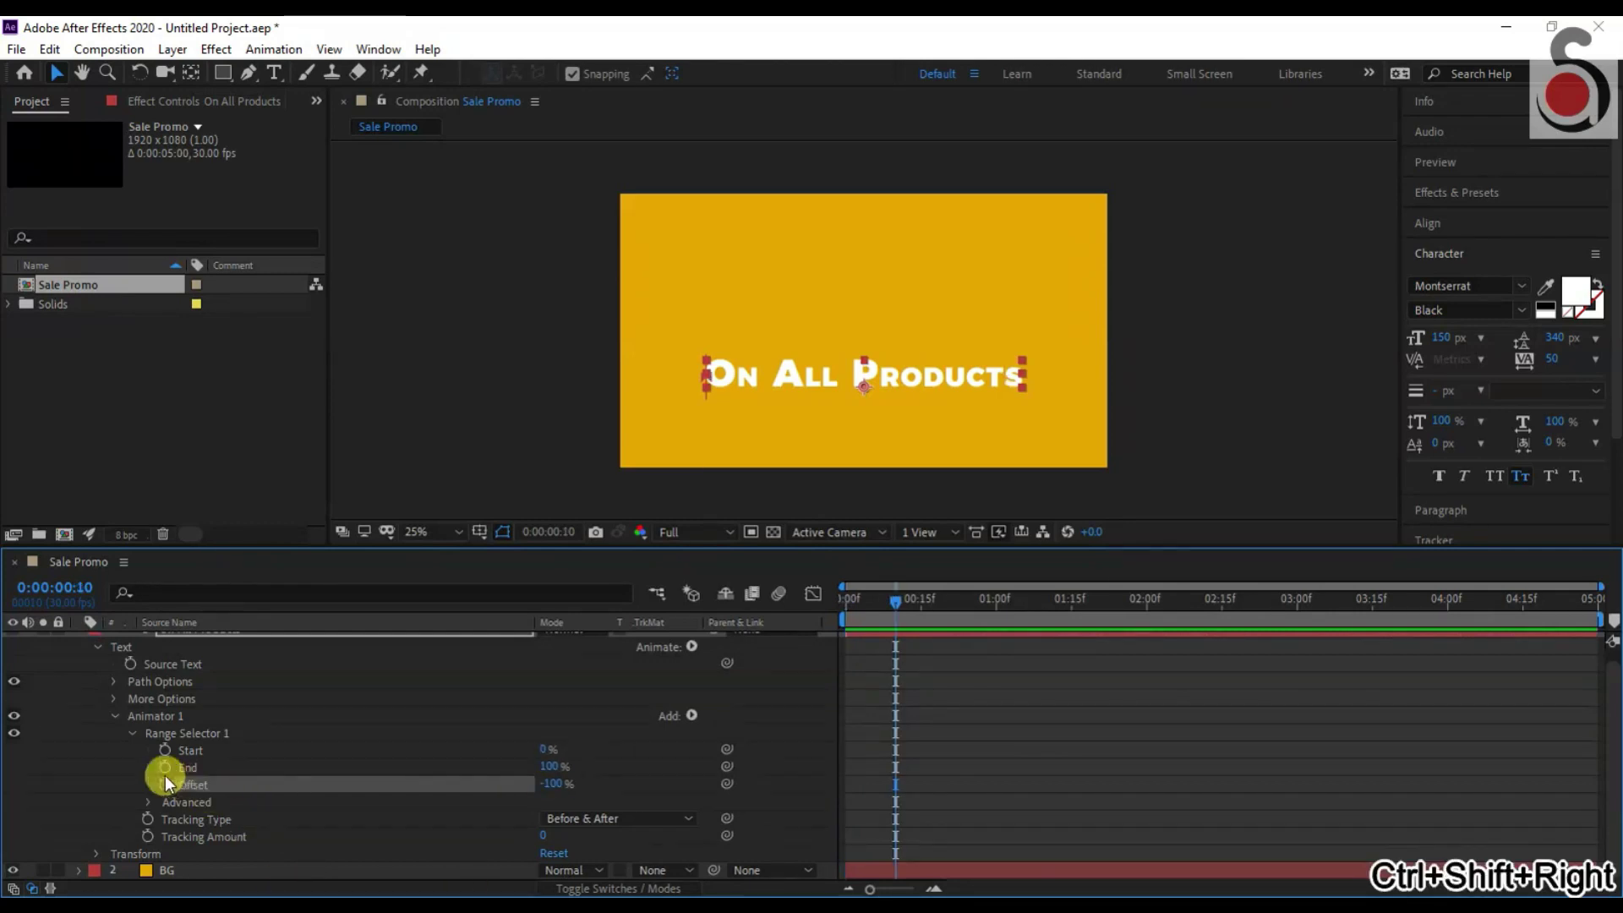
key("ctrl+shift+Right")
key("ctrl+shift+Right")
key("ctrl+shift+Right")
key("ctrl+shift+Right")
key("ctrl+shift+Right")
left_click(555, 784)
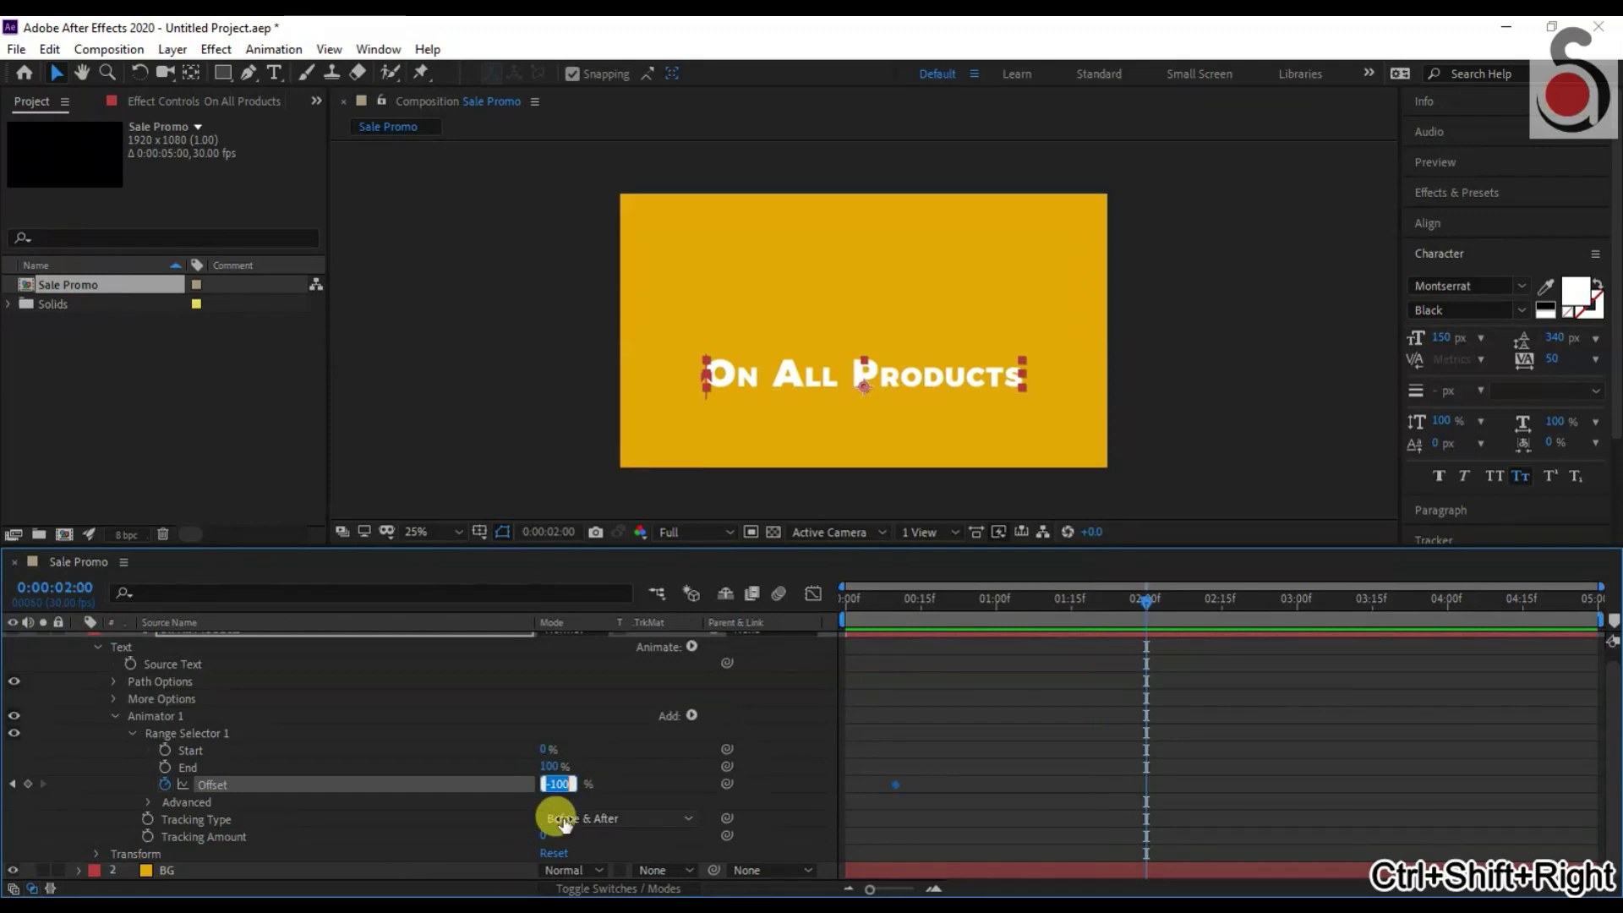
type("10")
key("Return")
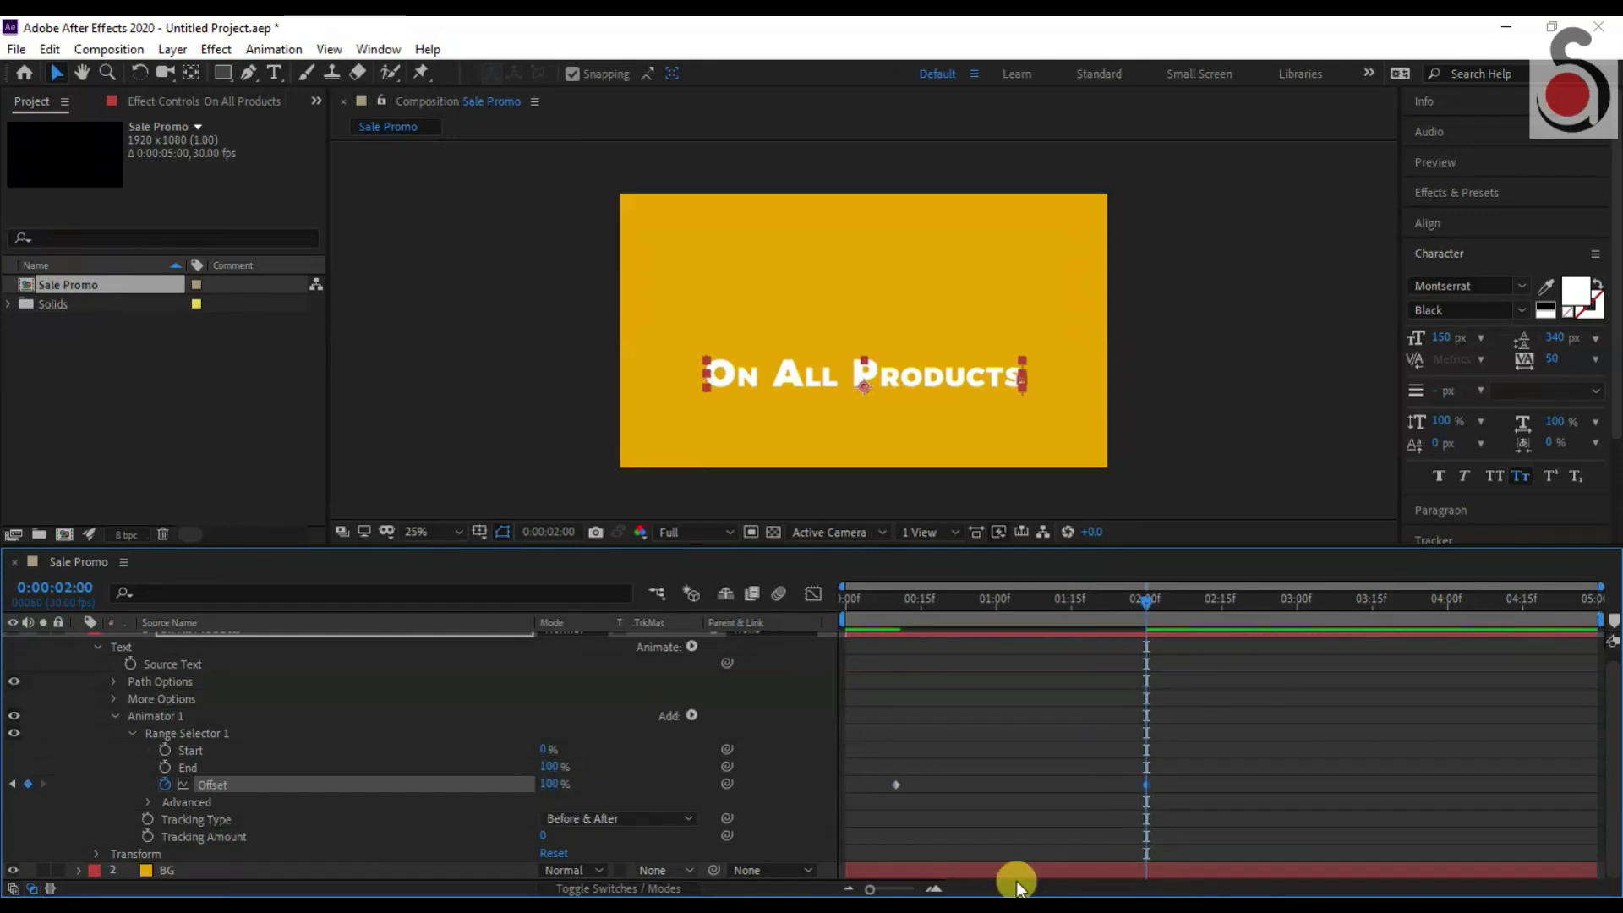
mouse_move(940, 610)
left_mouse_down()
mouse_move(974, 677)
mouse_move(1158, 722)
left_mouse_up()
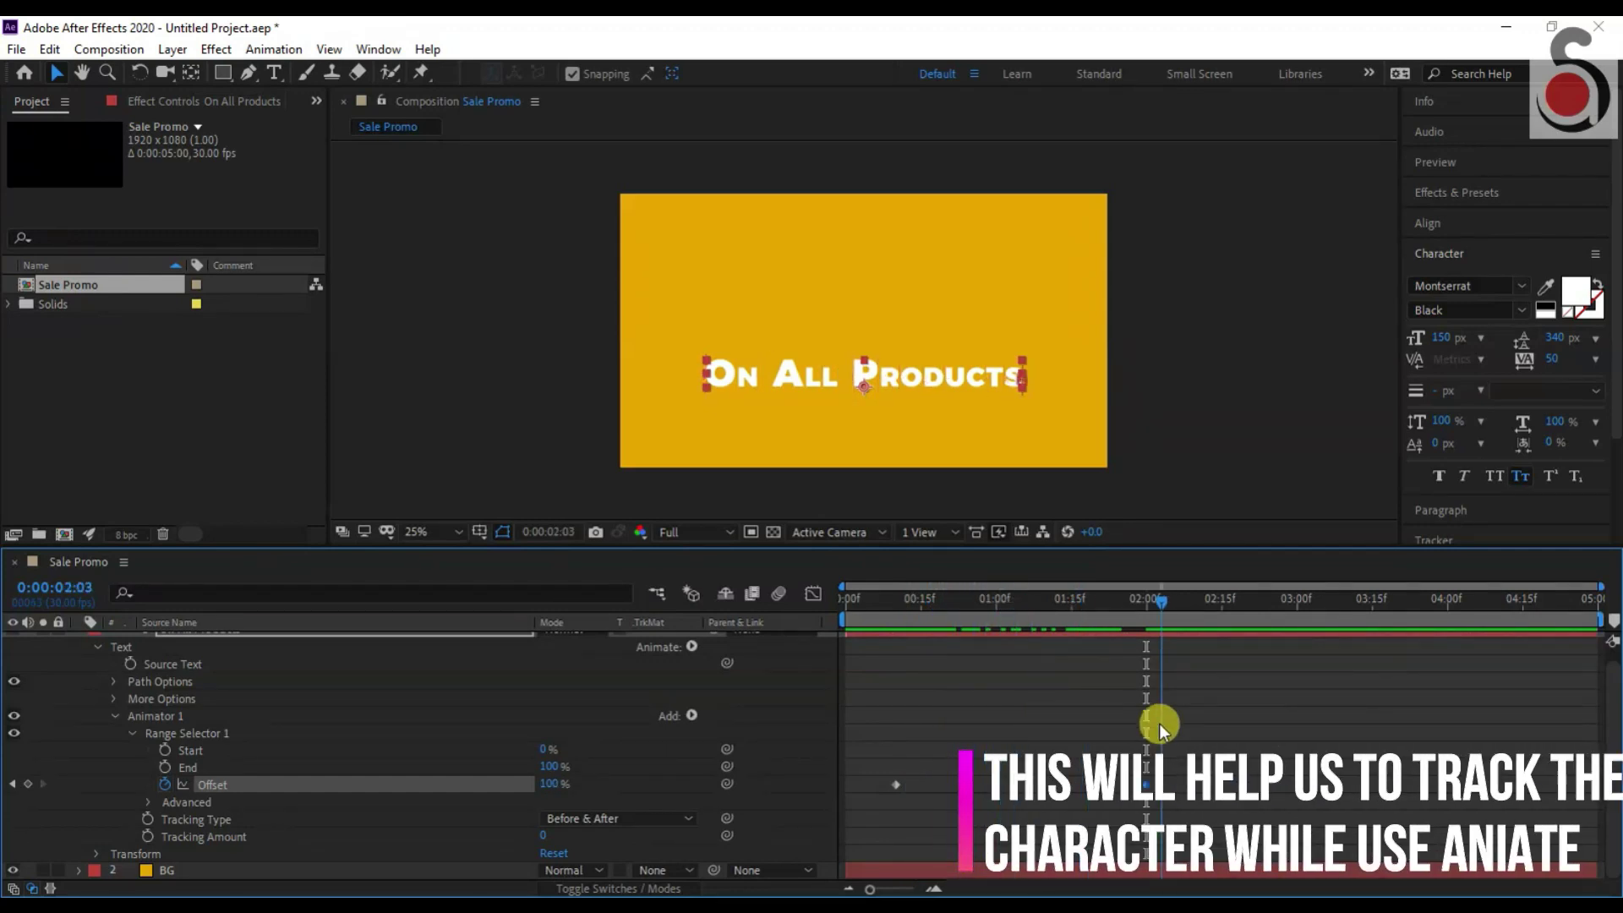
left_click_drag(1158, 721, 895, 682)
left_click(554, 786)
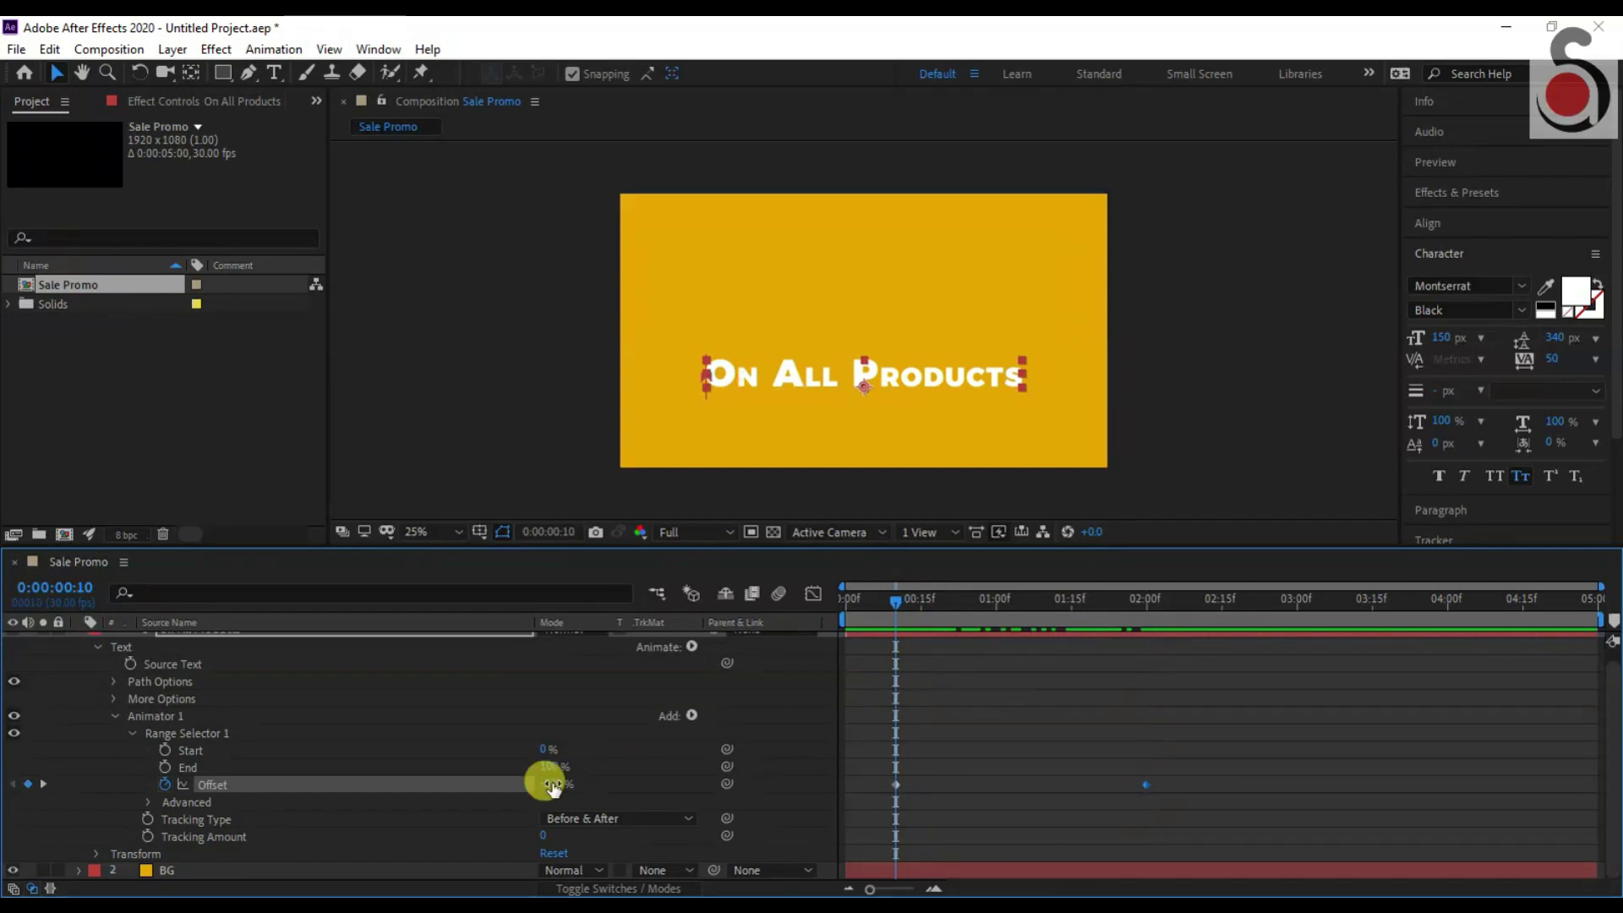
type("-100")
Set the range Start to 100% and End to 0%, and reveal Advanced settings.
left_click_drag(555, 750, 681, 753)
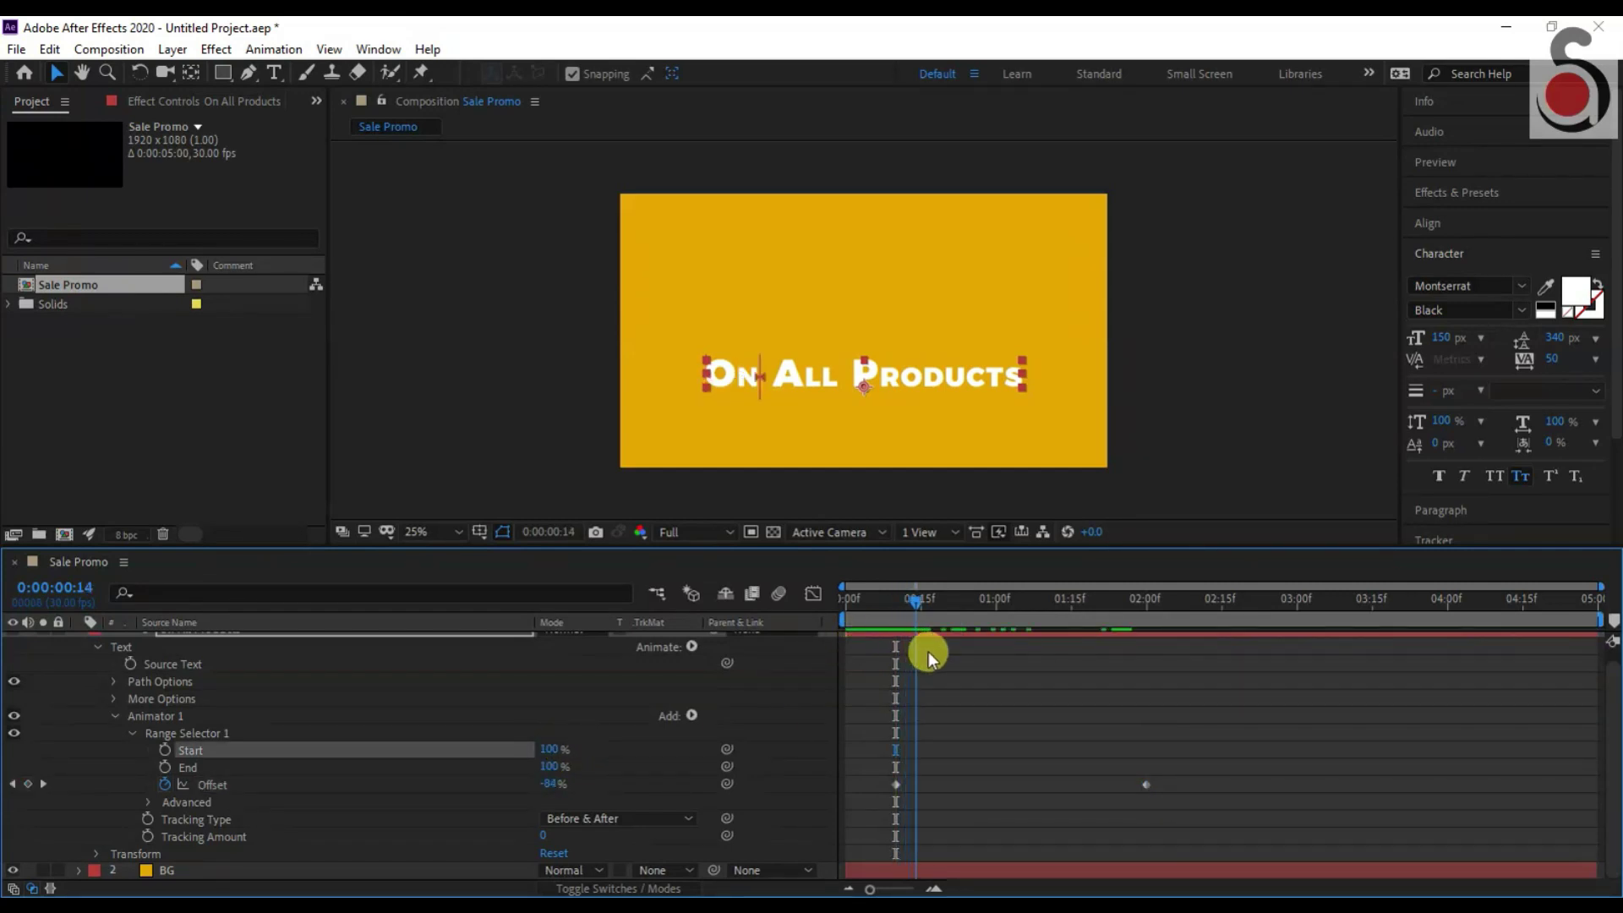
left_click_drag(987, 664, 1051, 682)
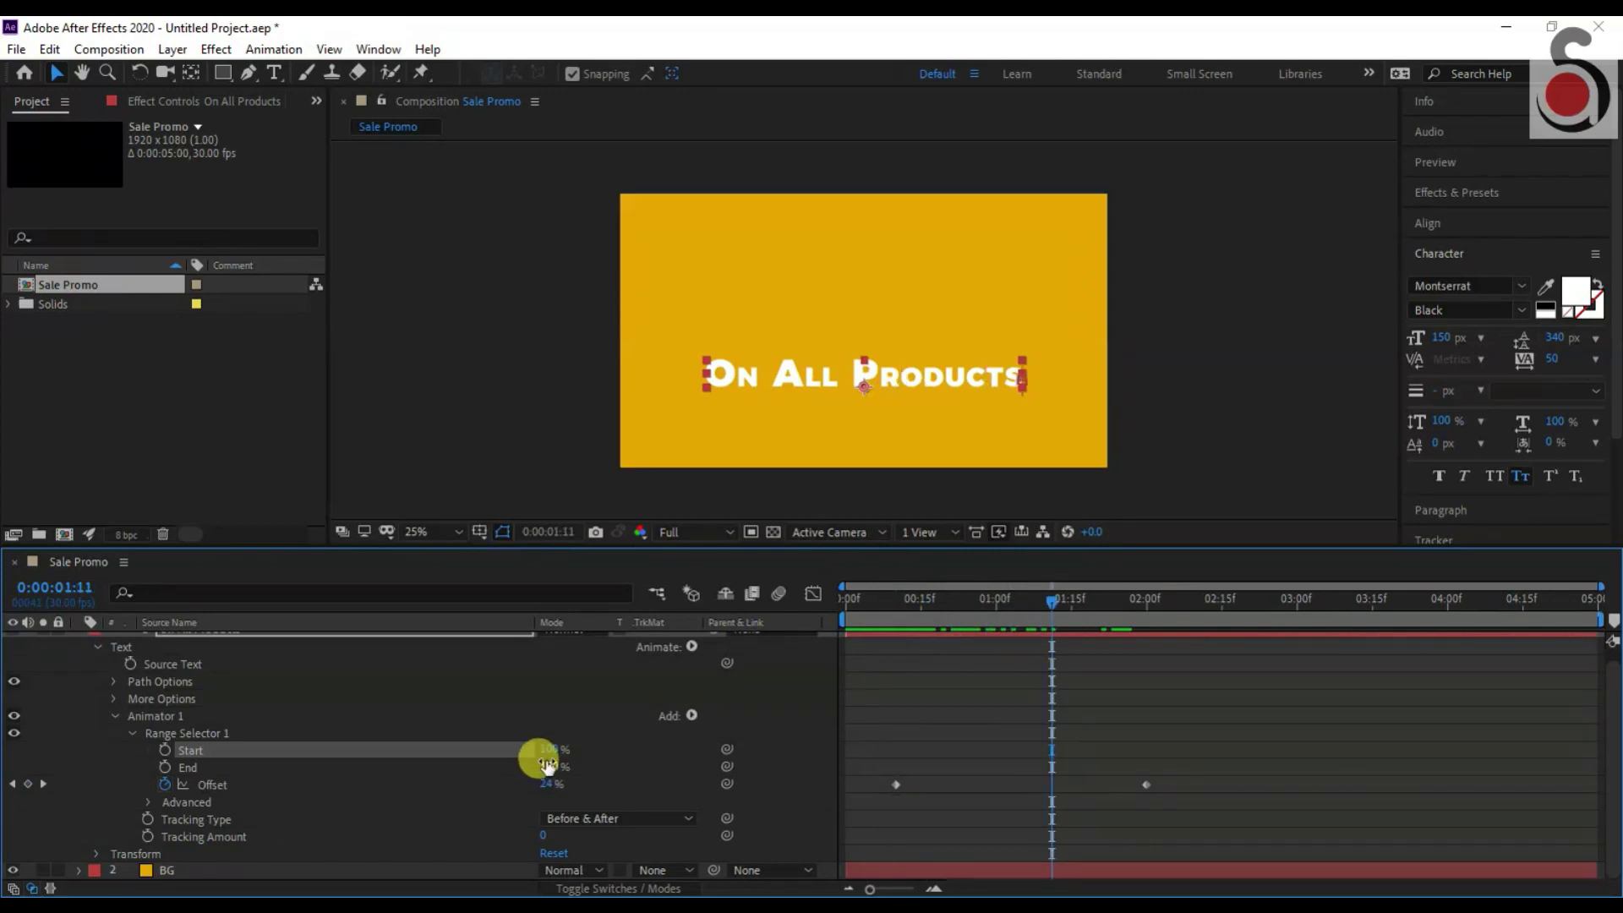
type("0")
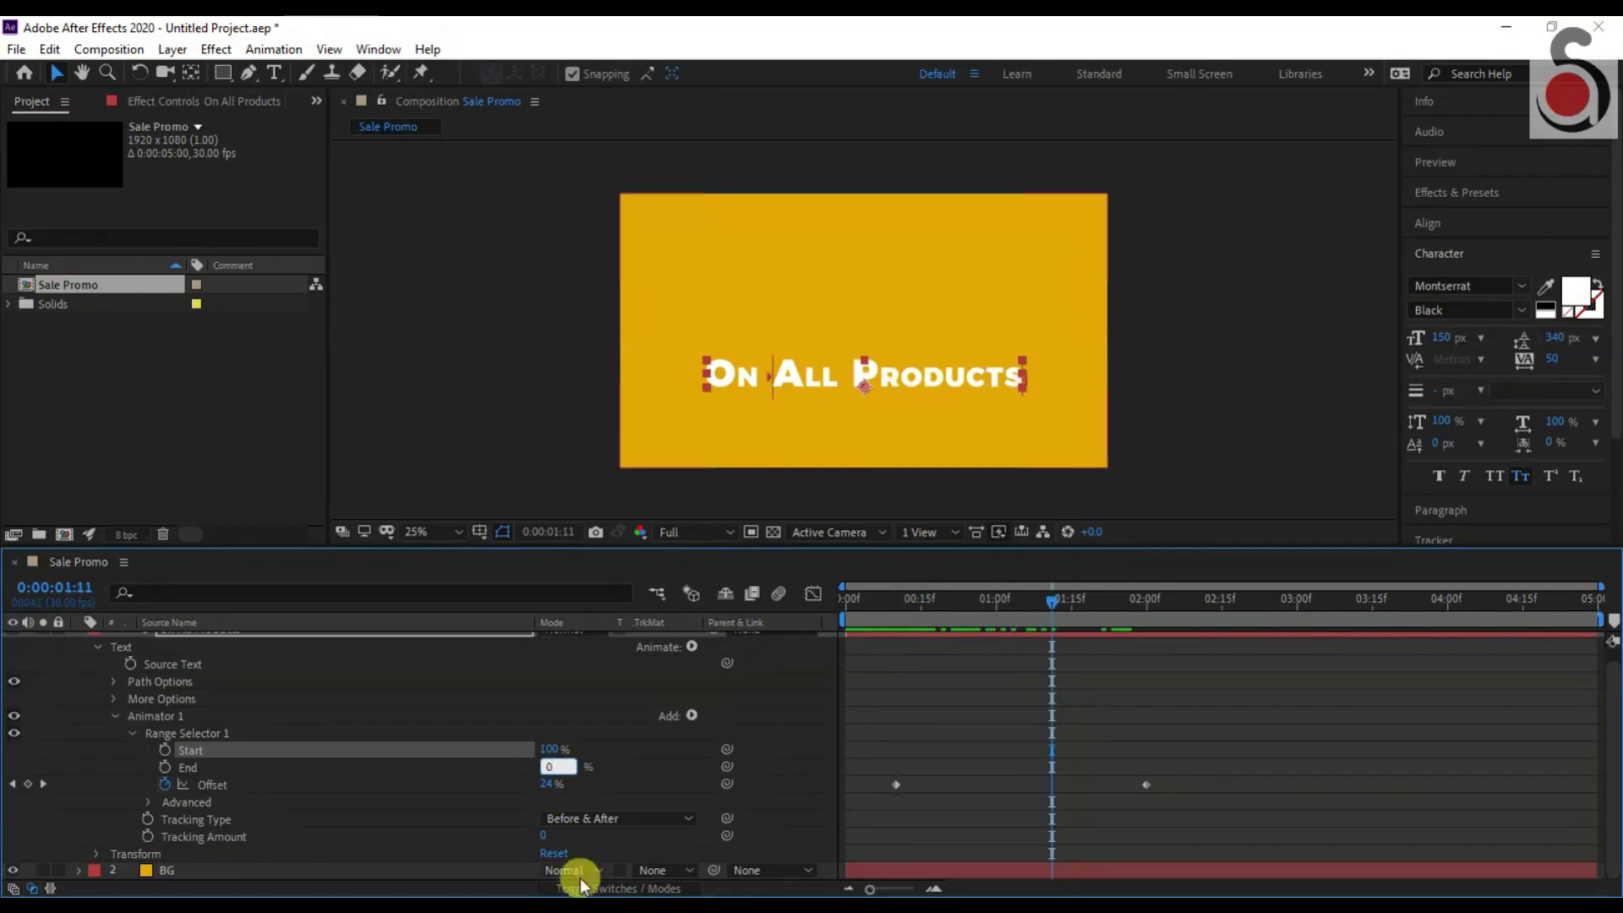
key("Return")
left_click_drag(864, 595, 1077, 665)
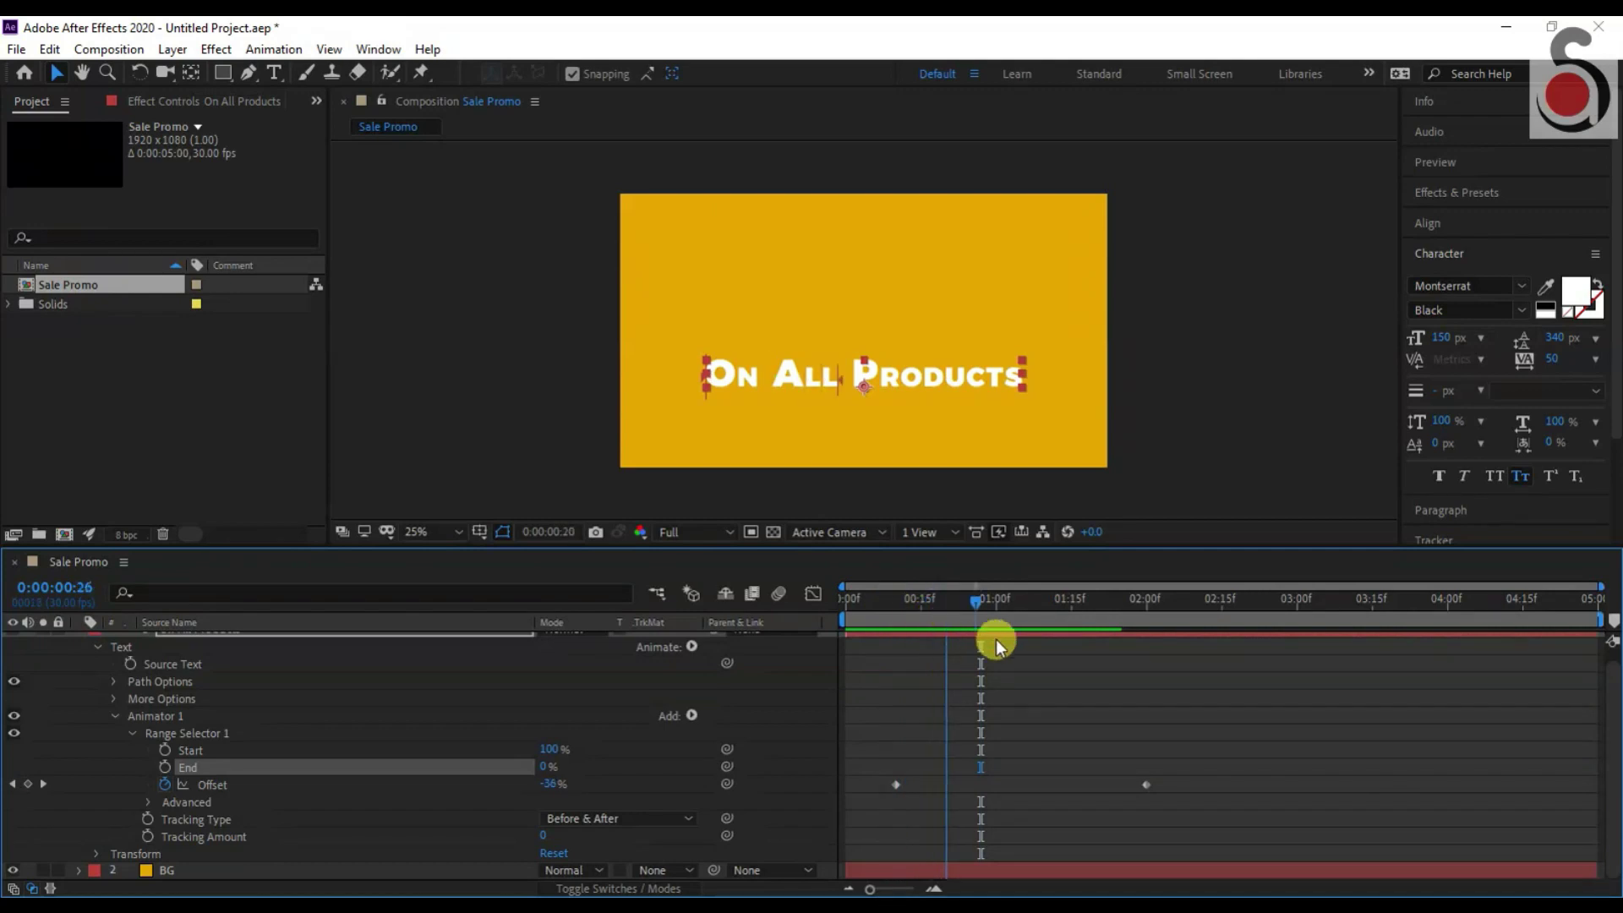
left_click(149, 802)
scroll(464, 712, "down", 1)
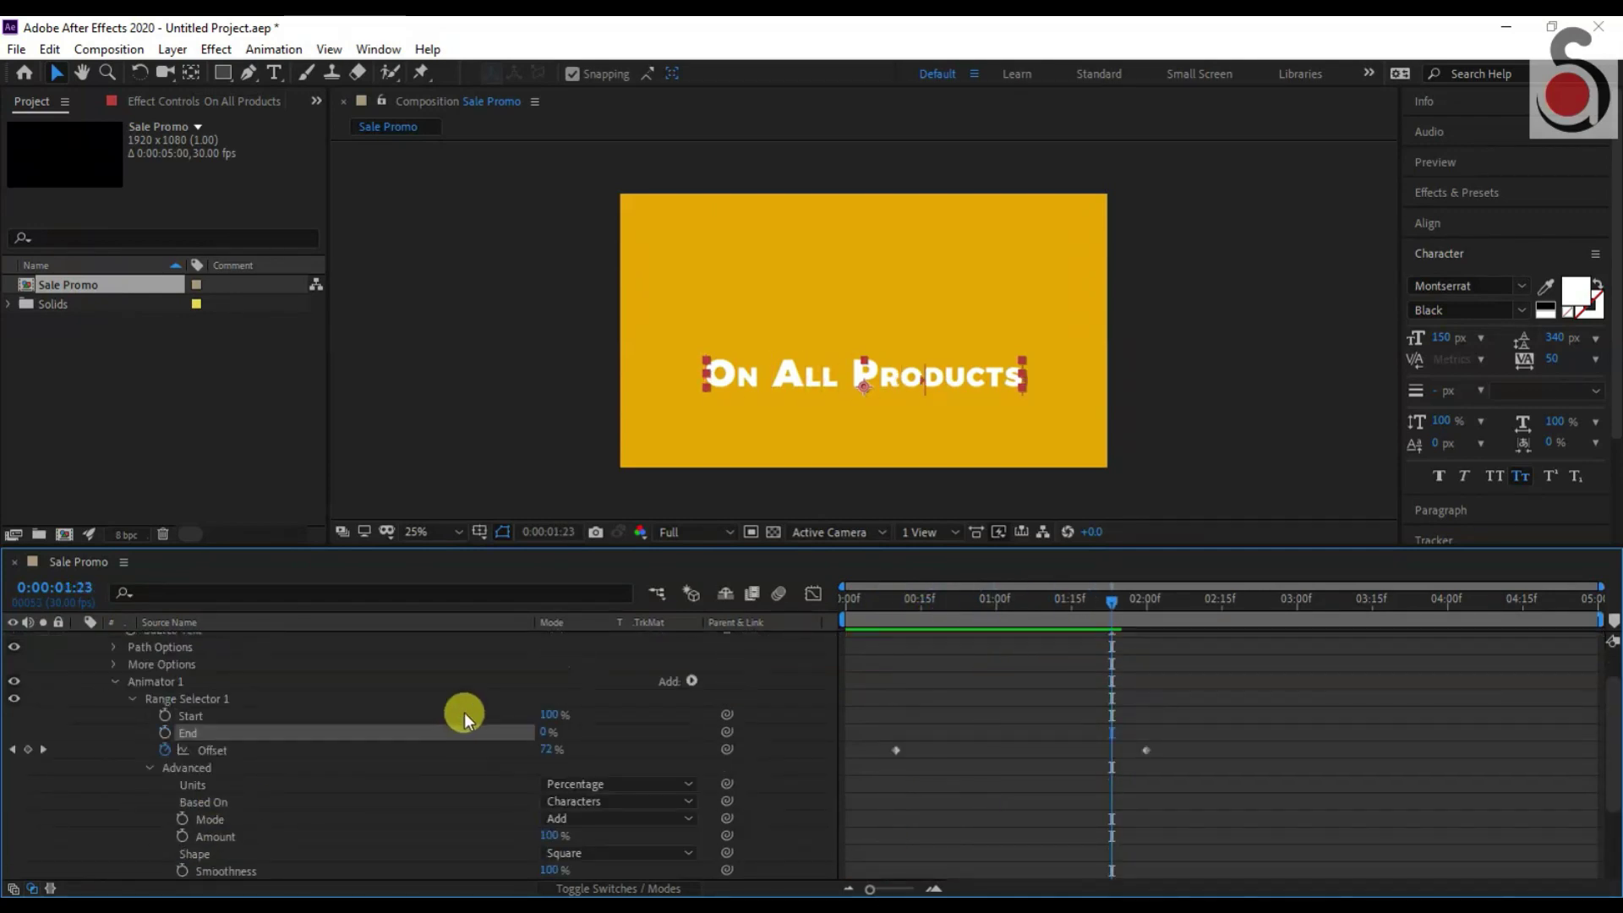
Add a Position property to the animator, pushing the letters down to 0,160.
left_click(693, 681)
mouse_move(771, 688)
left_click(884, 347)
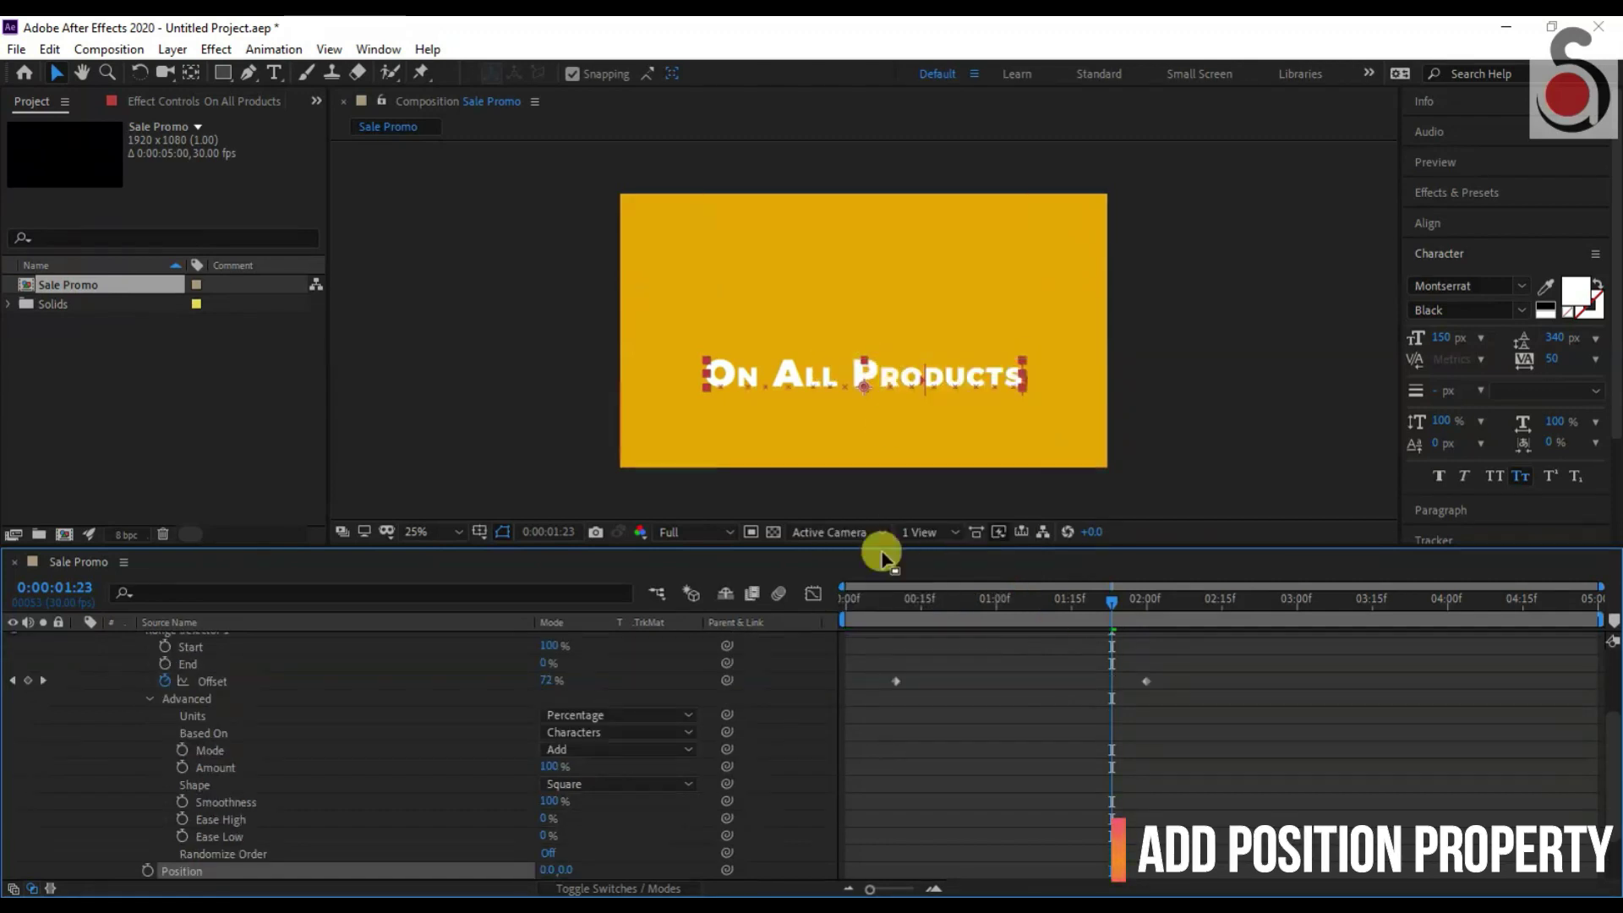
left_click_drag(900, 606, 940, 601)
mouse_move(541, 870)
left_mouse_down()
mouse_move(642, 884)
mouse_move(568, 873)
left_mouse_up()
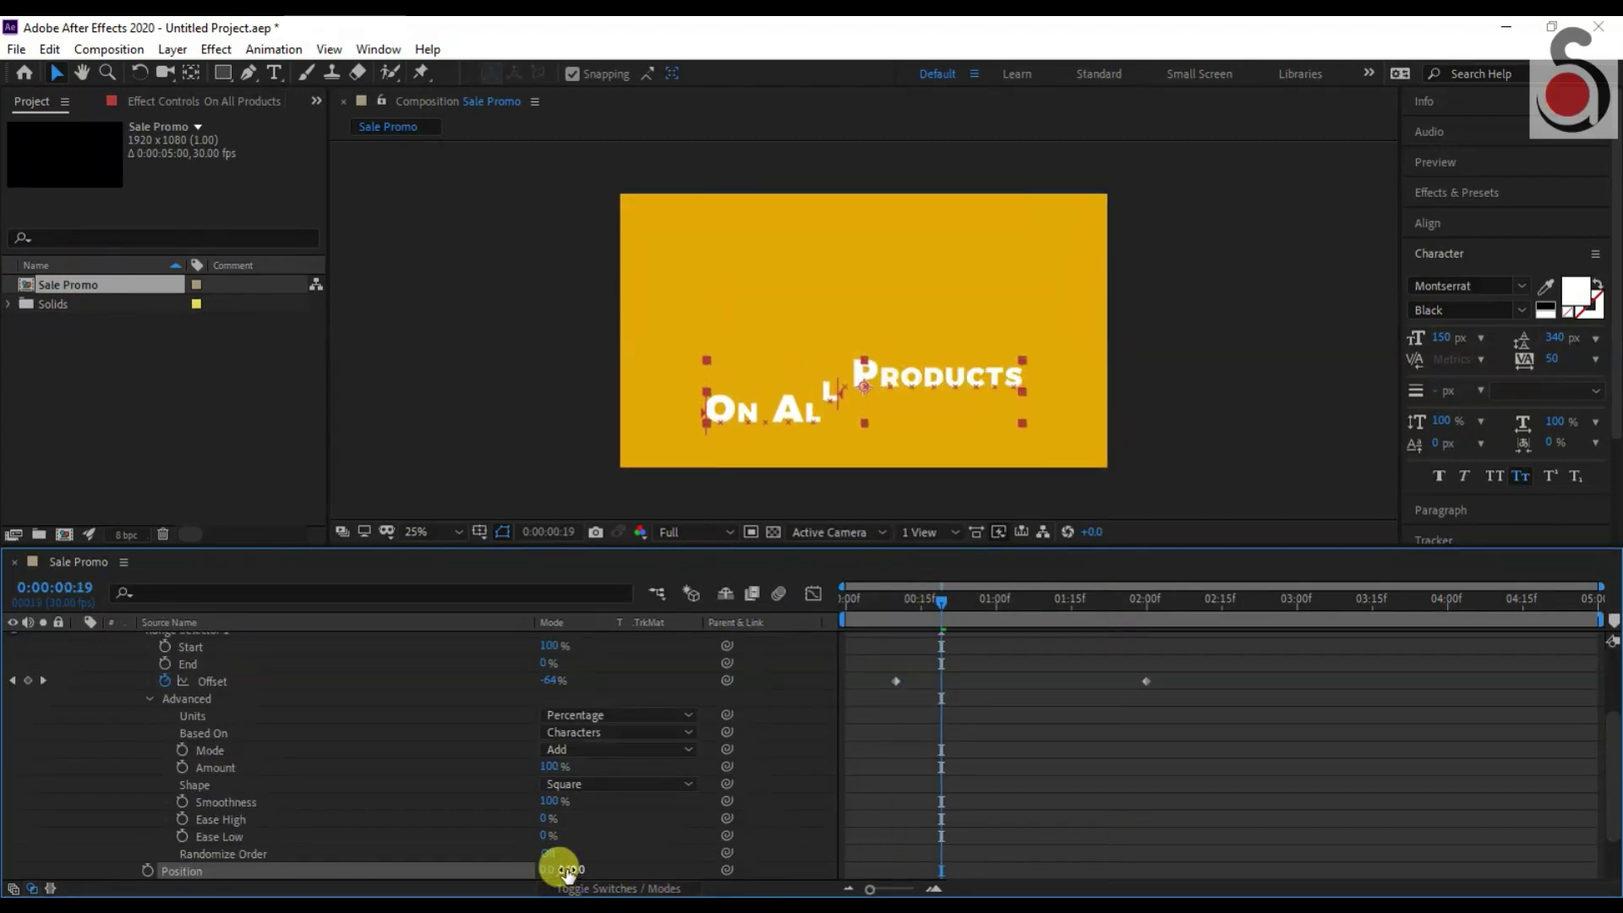
left_click(904, 602)
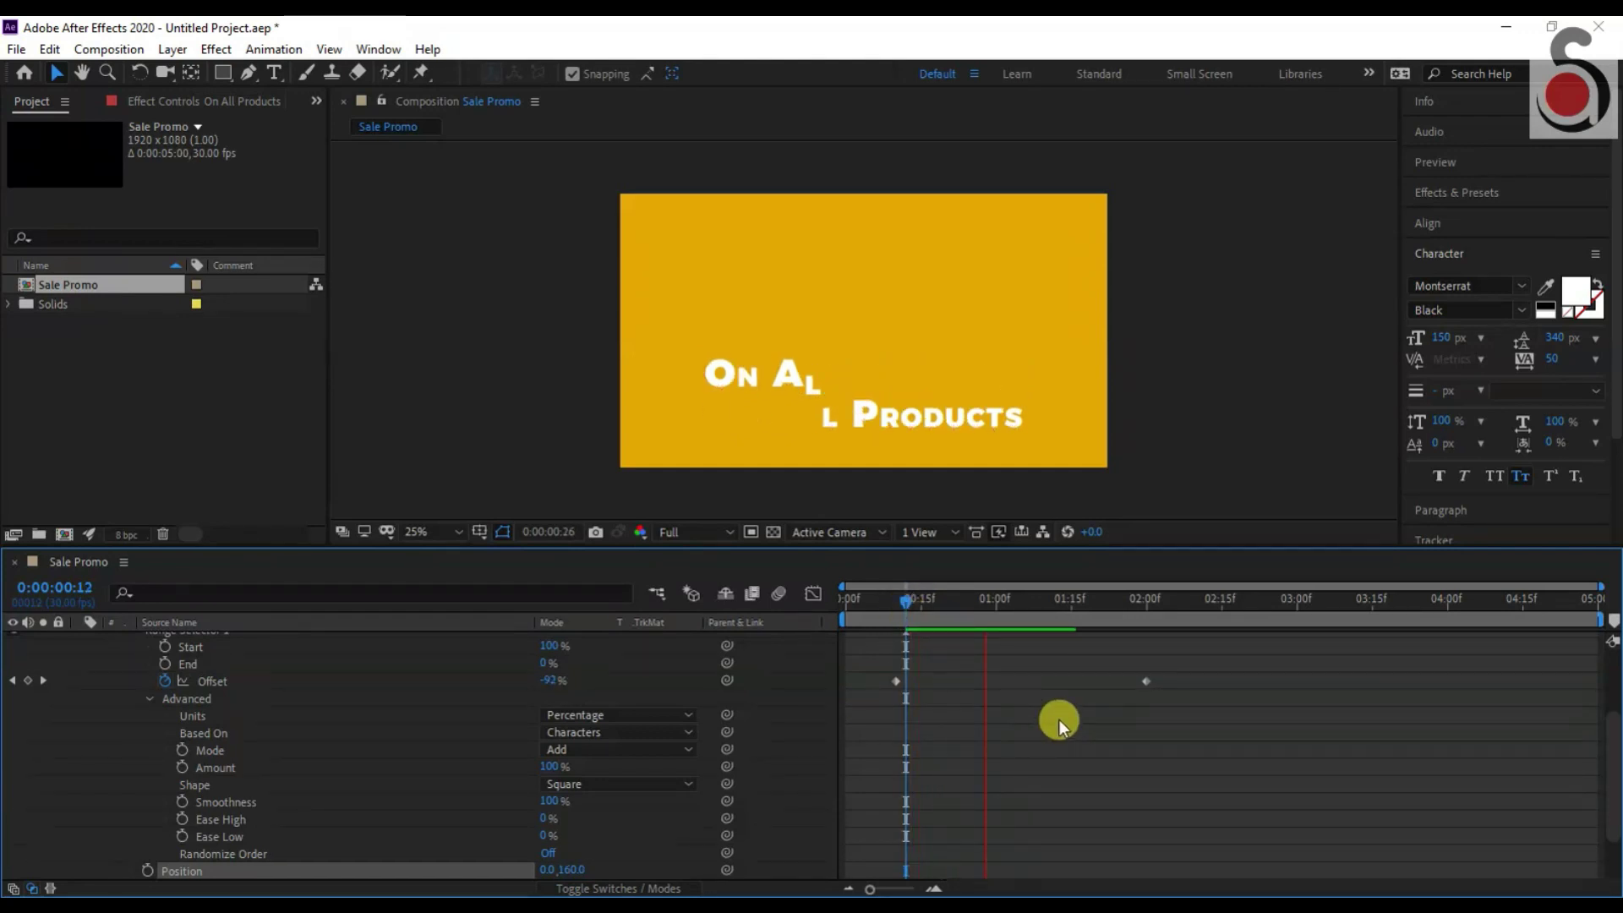
Set the range selector Shape to Ramp Up.
left_click(627, 786)
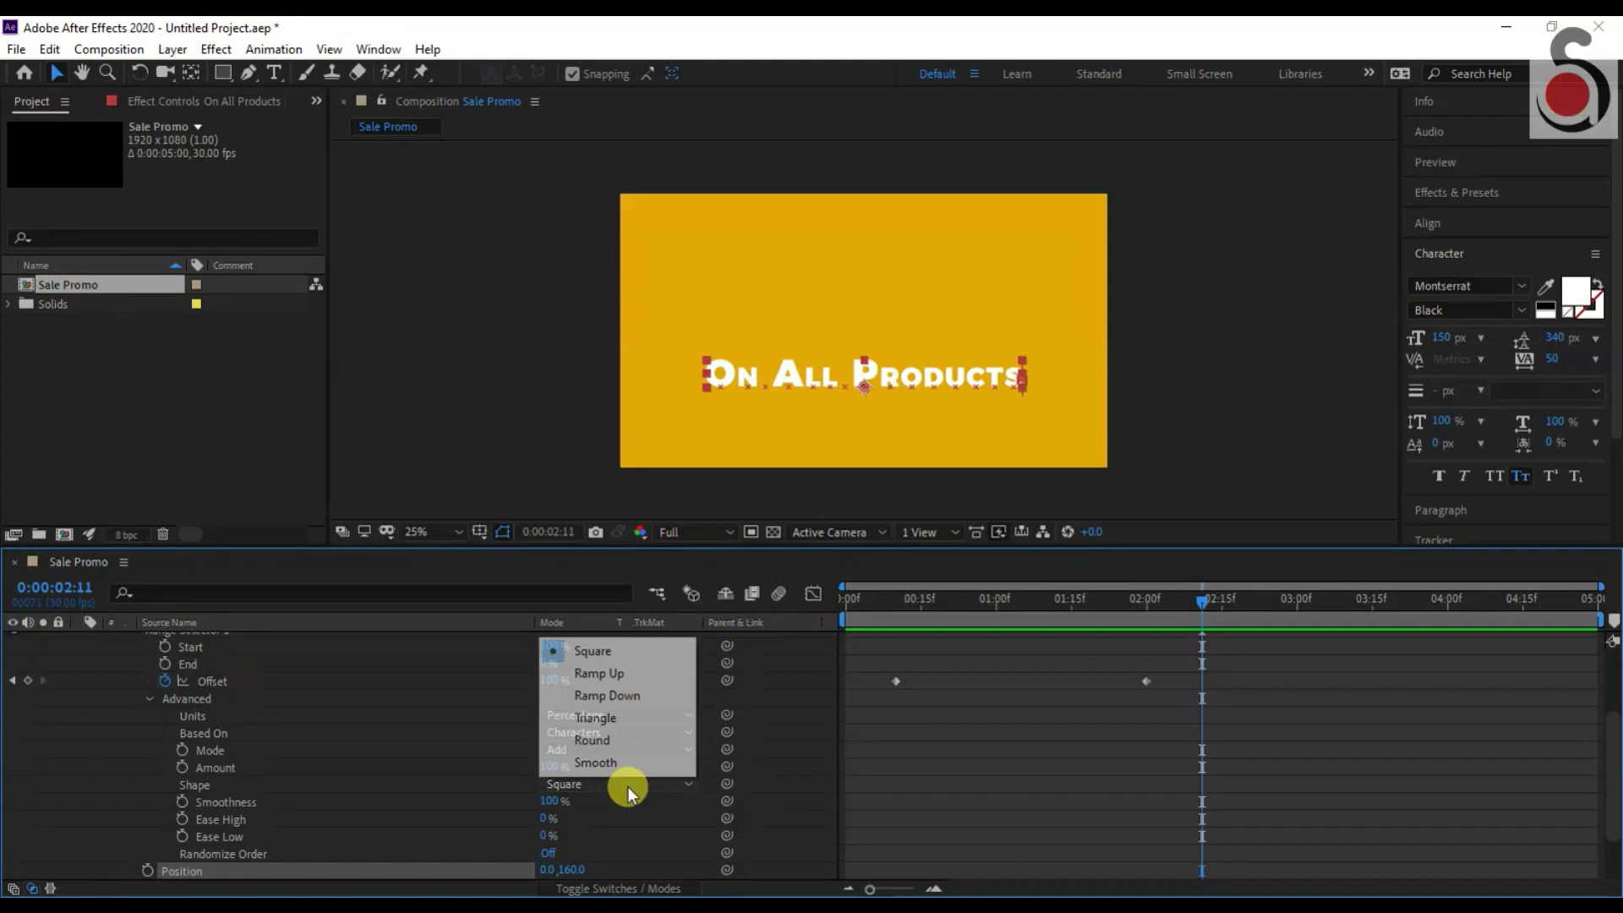
left_click(624, 675)
left_click_drag(906, 606, 892, 603)
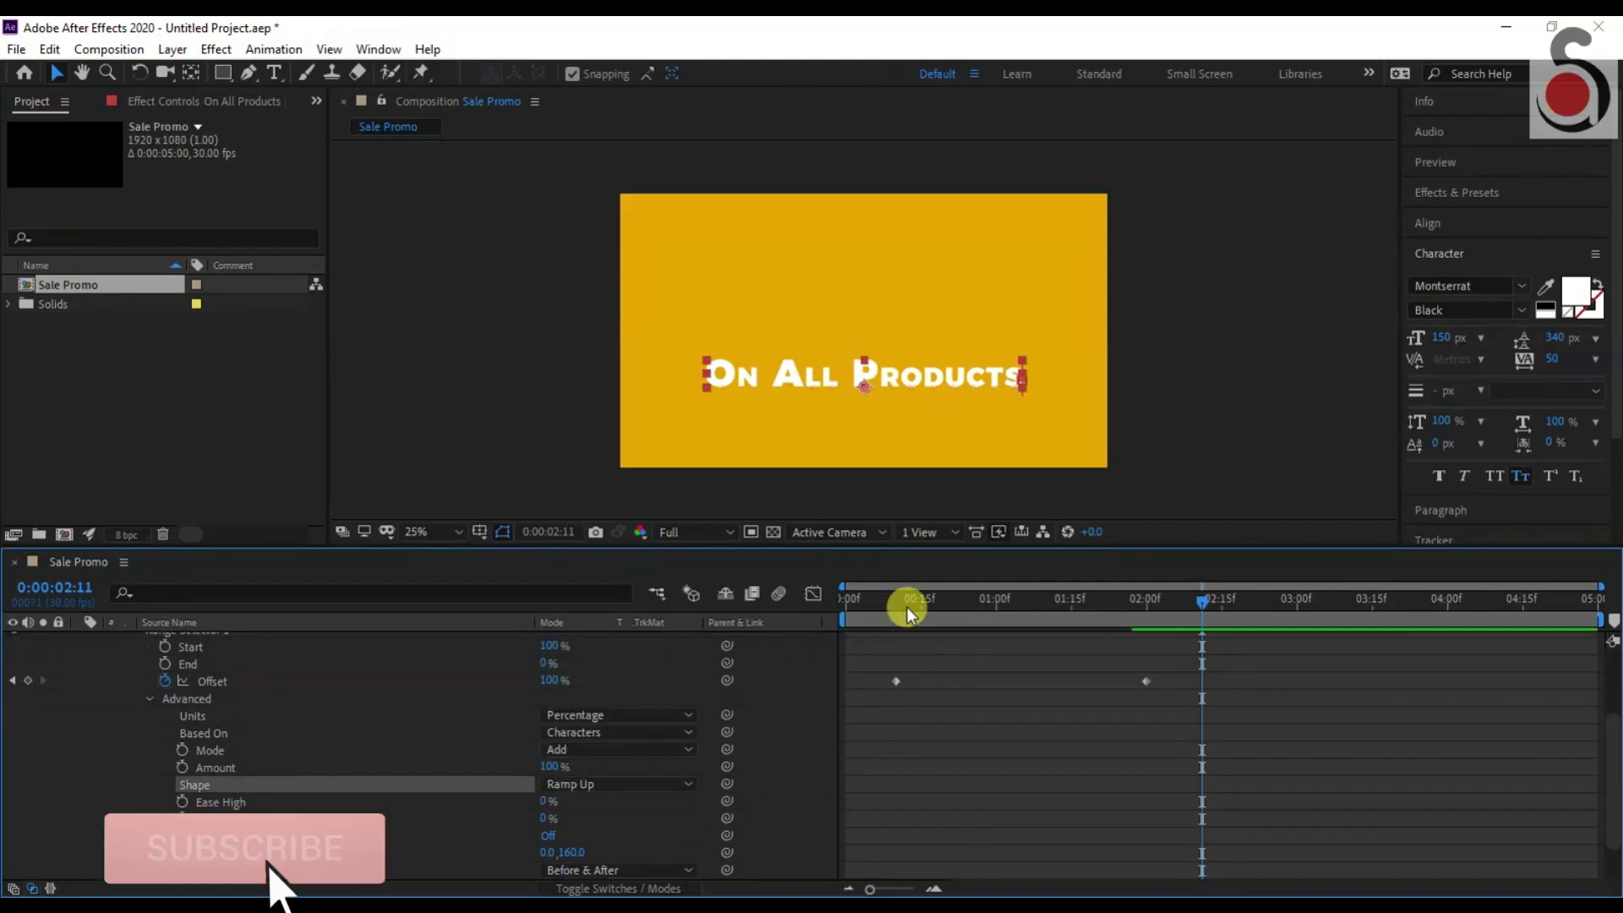
Preview the text rising into place, then select both Offset keyframes.
key("space")
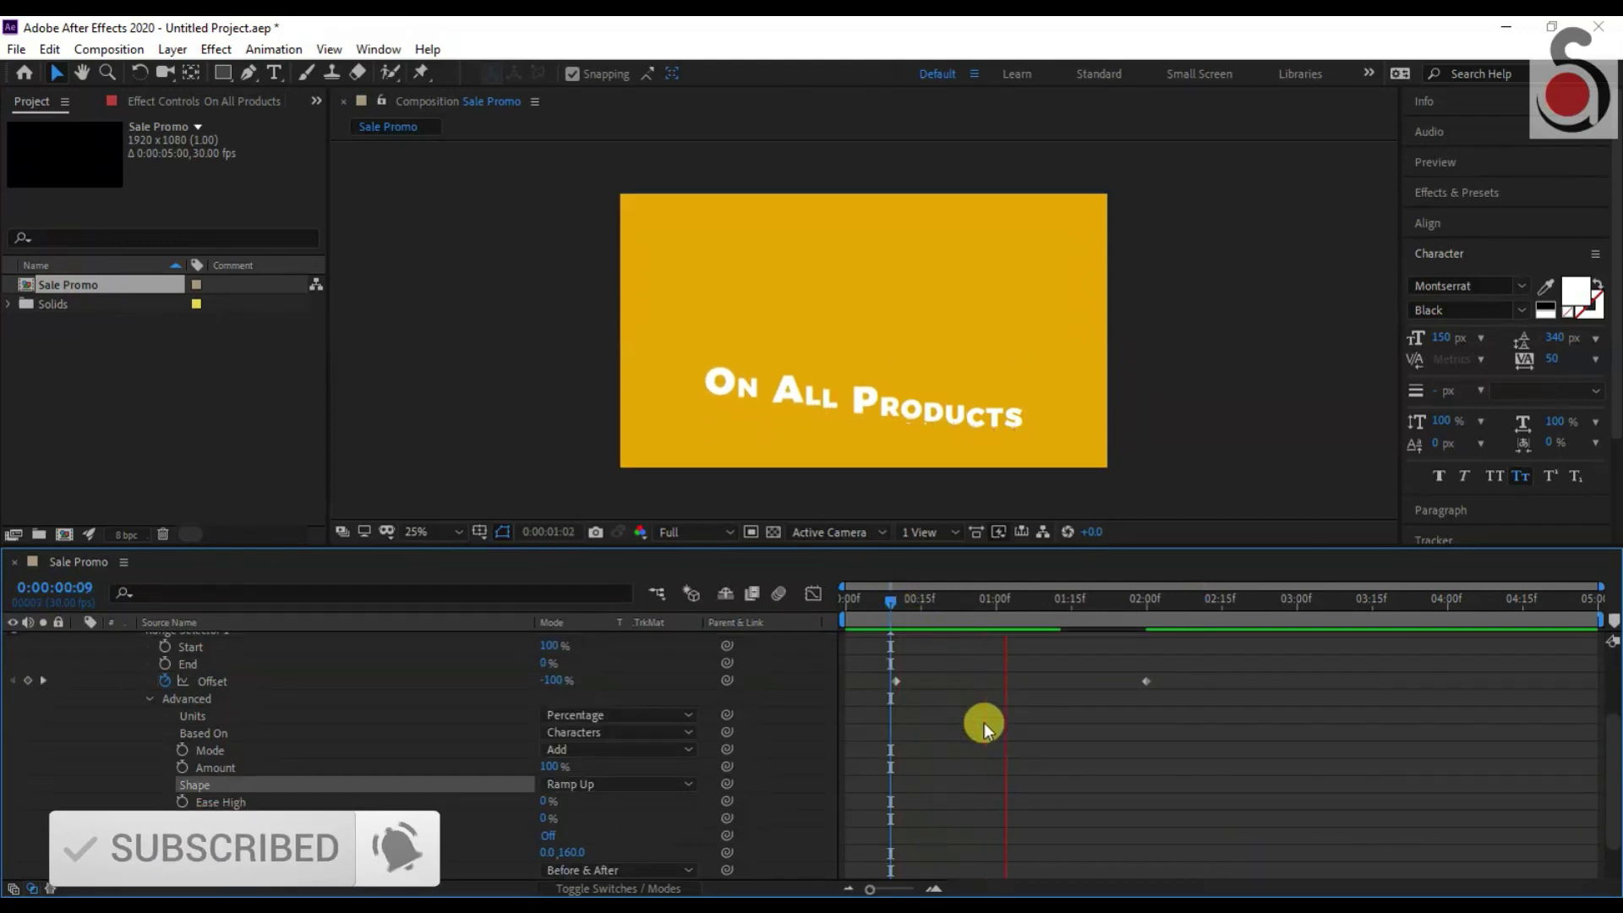
key("space")
left_click_drag(1187, 717, 860, 647)
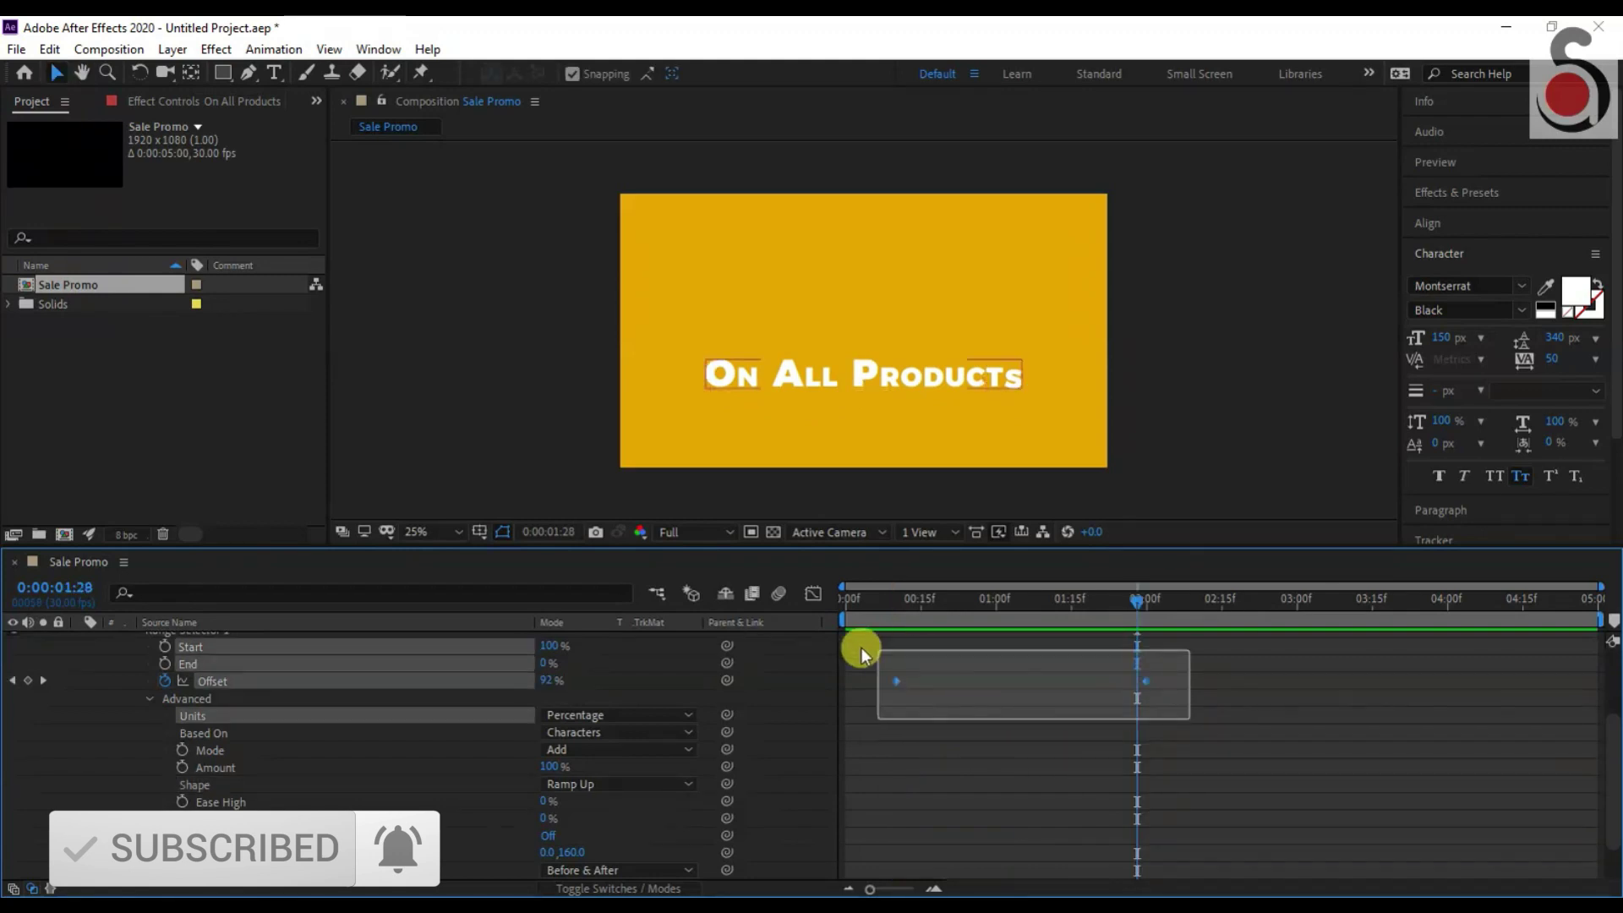
right_click(895, 681)
Apply Easy Ease to the Offset keyframes and widen both influence handles in the speed graph.
mouse_move(974, 668)
left_click(1186, 733)
left_click(813, 593)
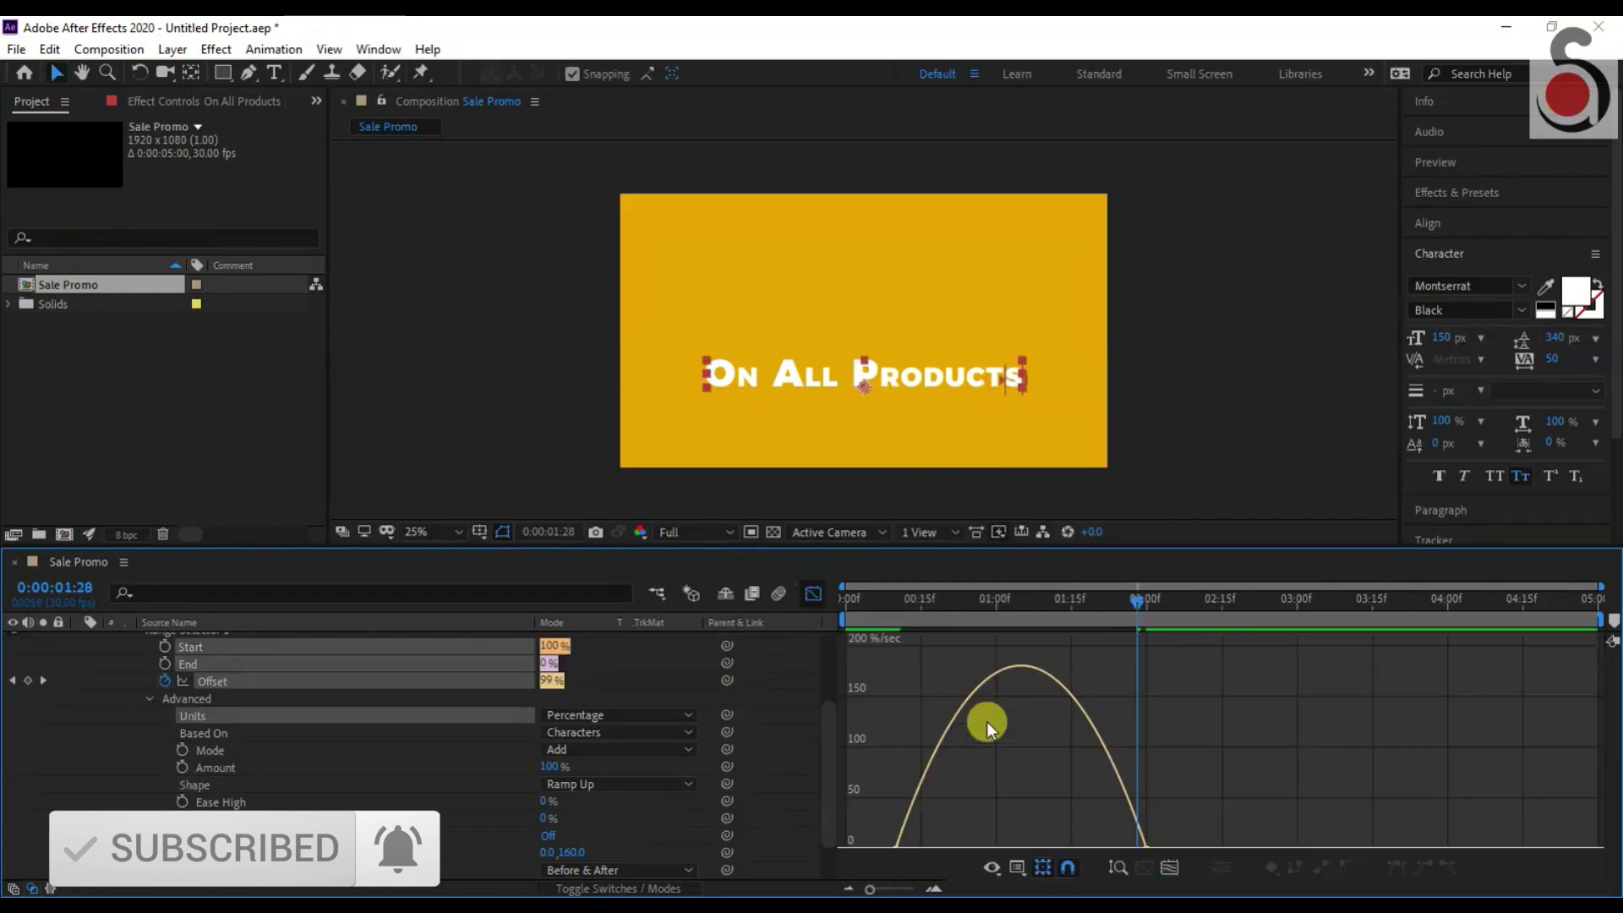
left_click_drag(1104, 792, 1062, 795)
left_click_drag(937, 792, 1006, 793)
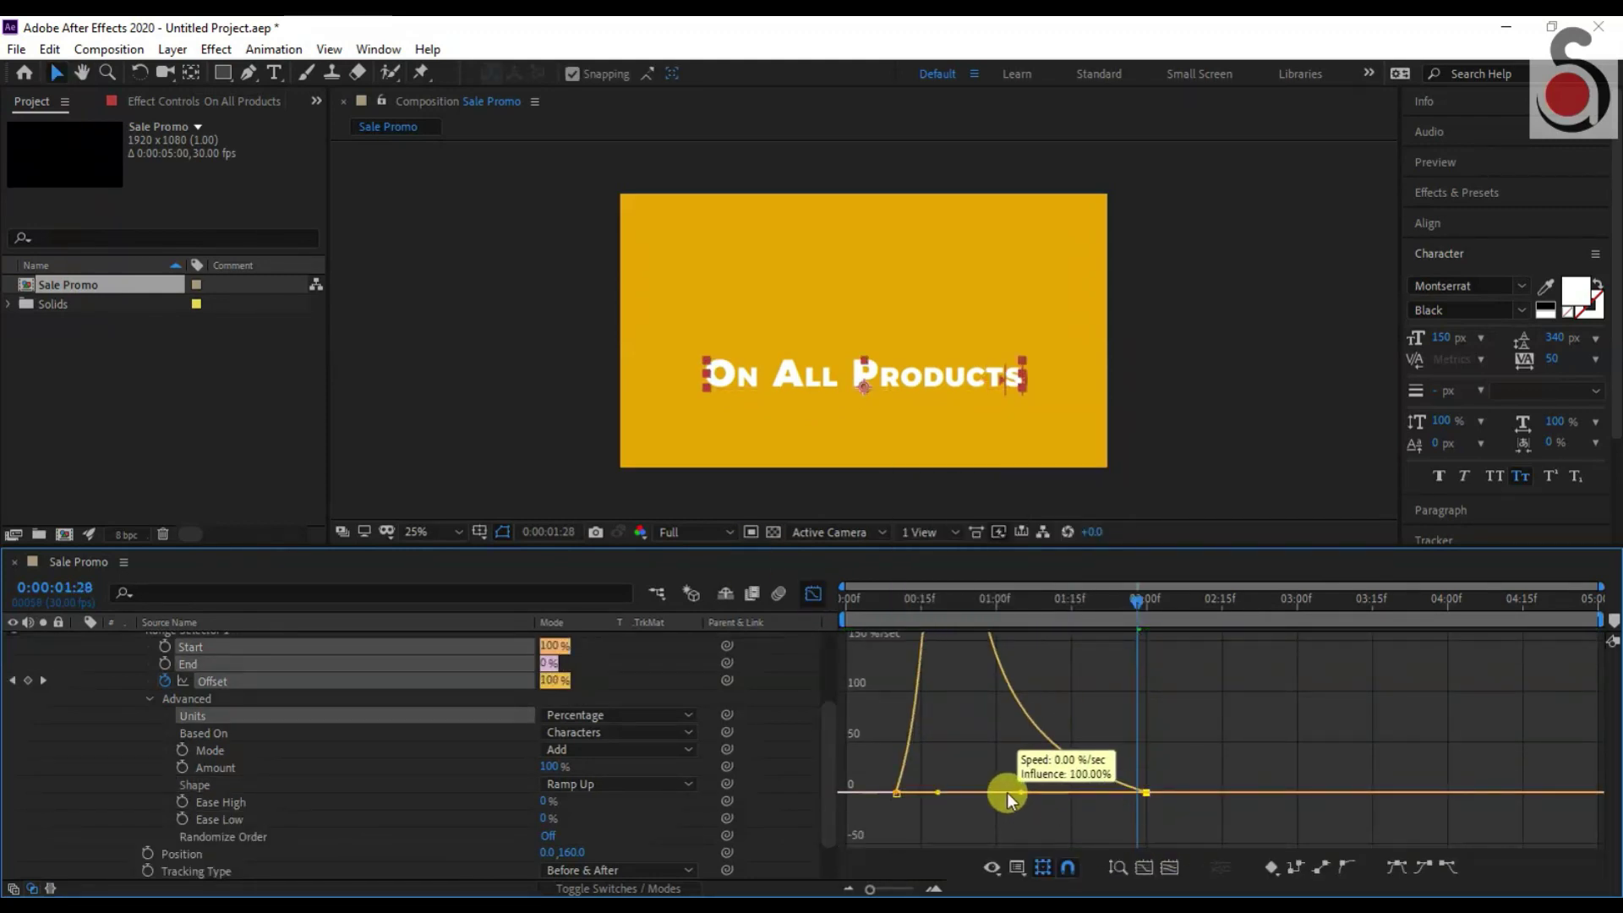
left_click(813, 593)
Preview the eased animation, switch Randomize Order on, and collapse Animator 1.
left_click(869, 597)
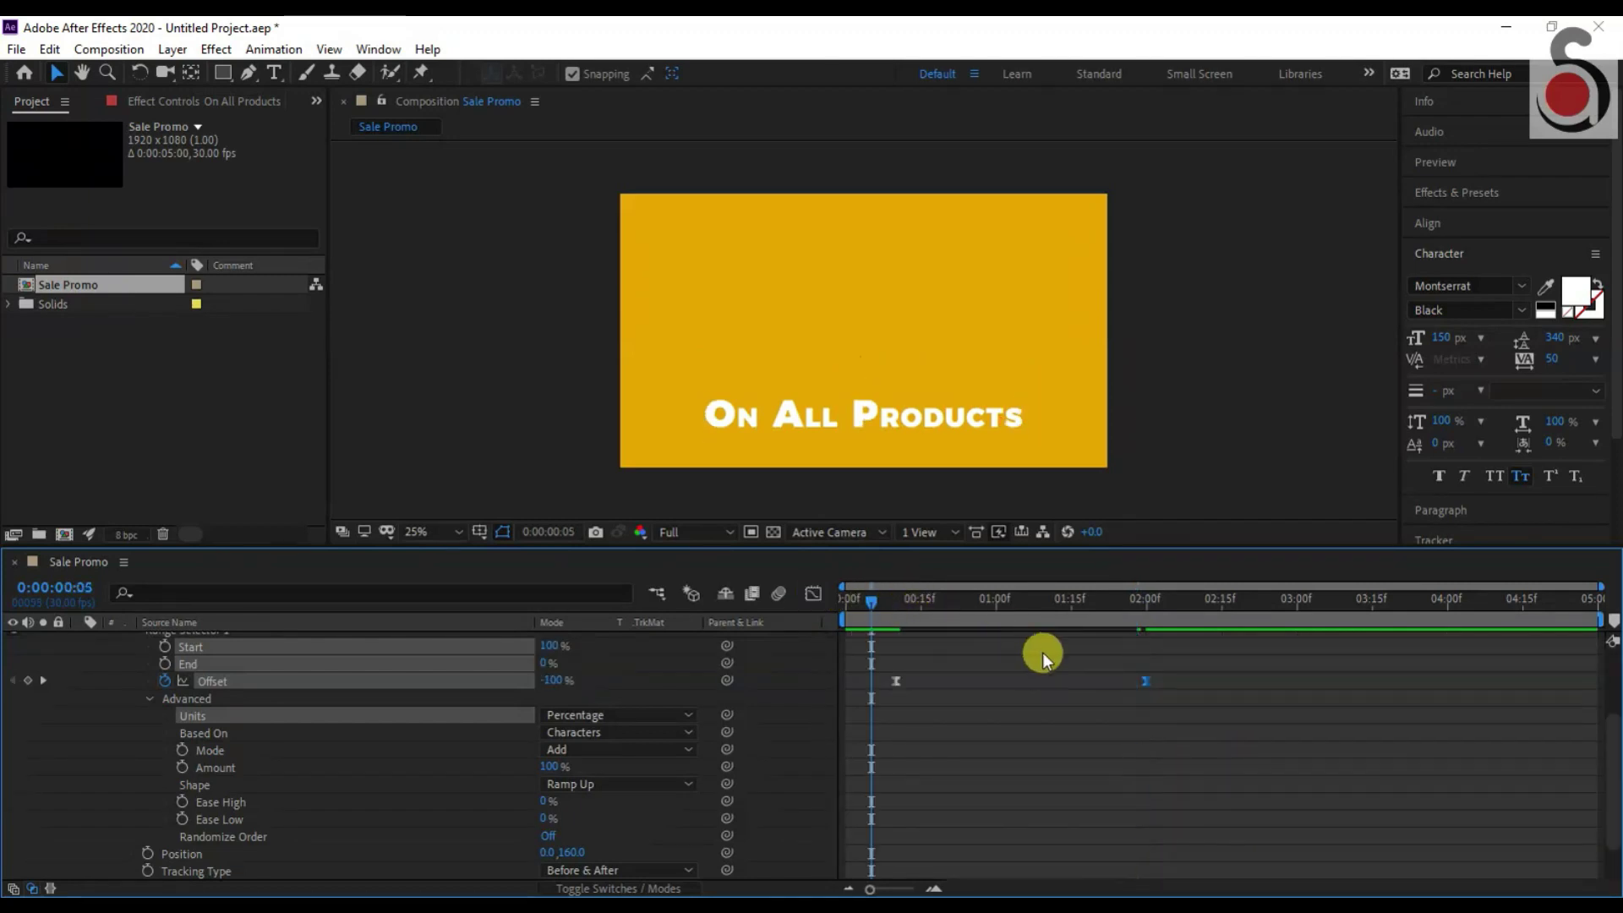
key("space")
key("space")
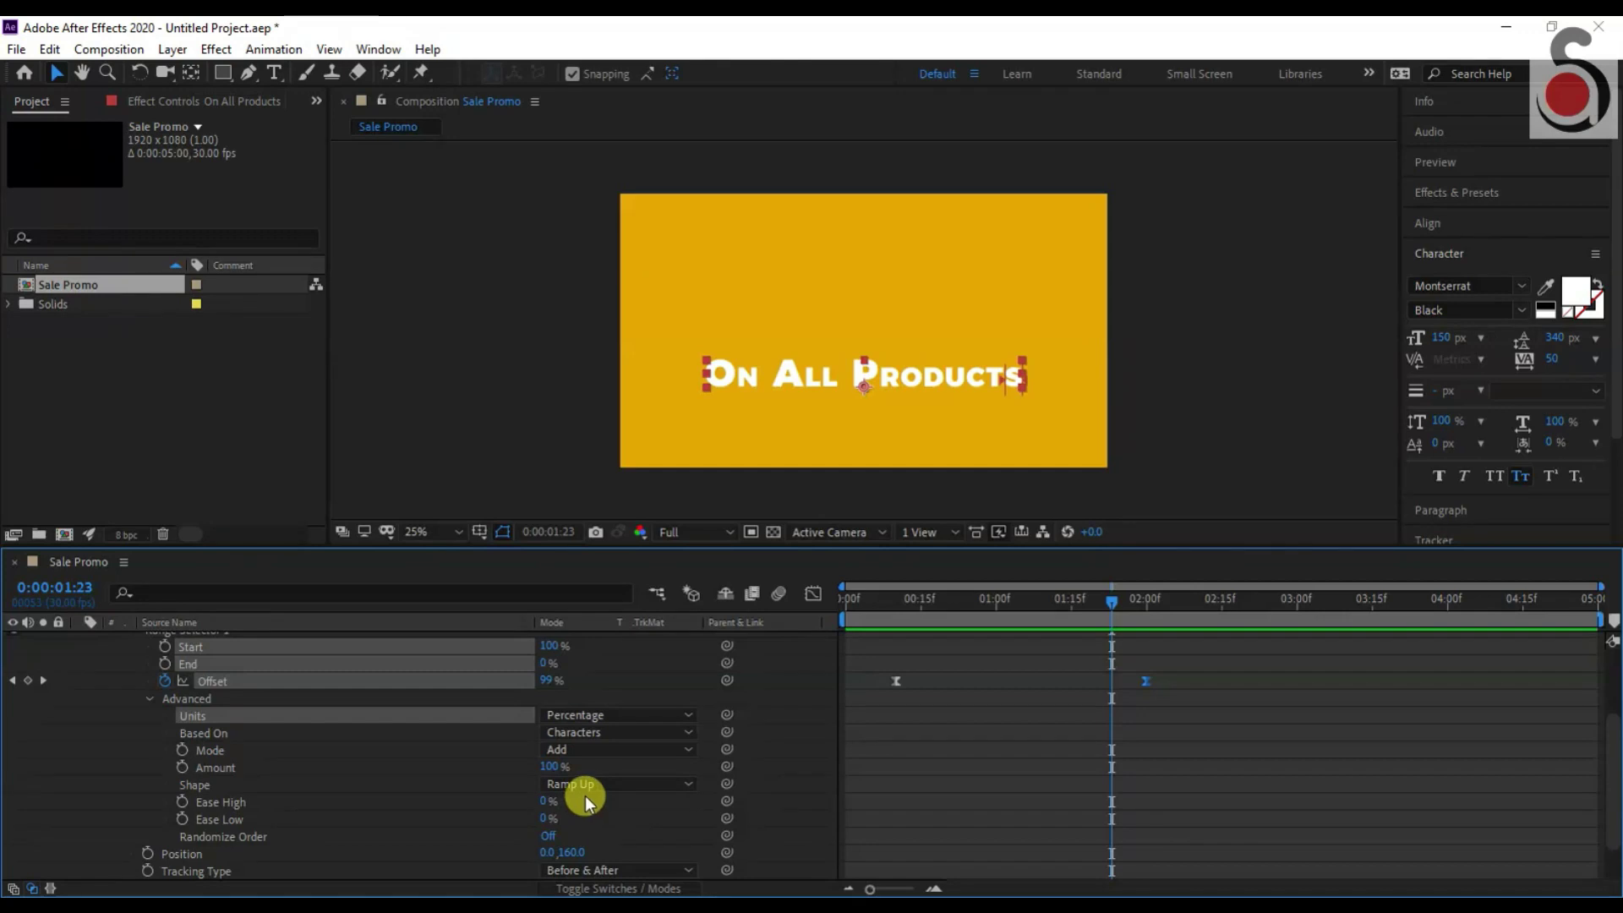
scroll(585, 795, "down", 2)
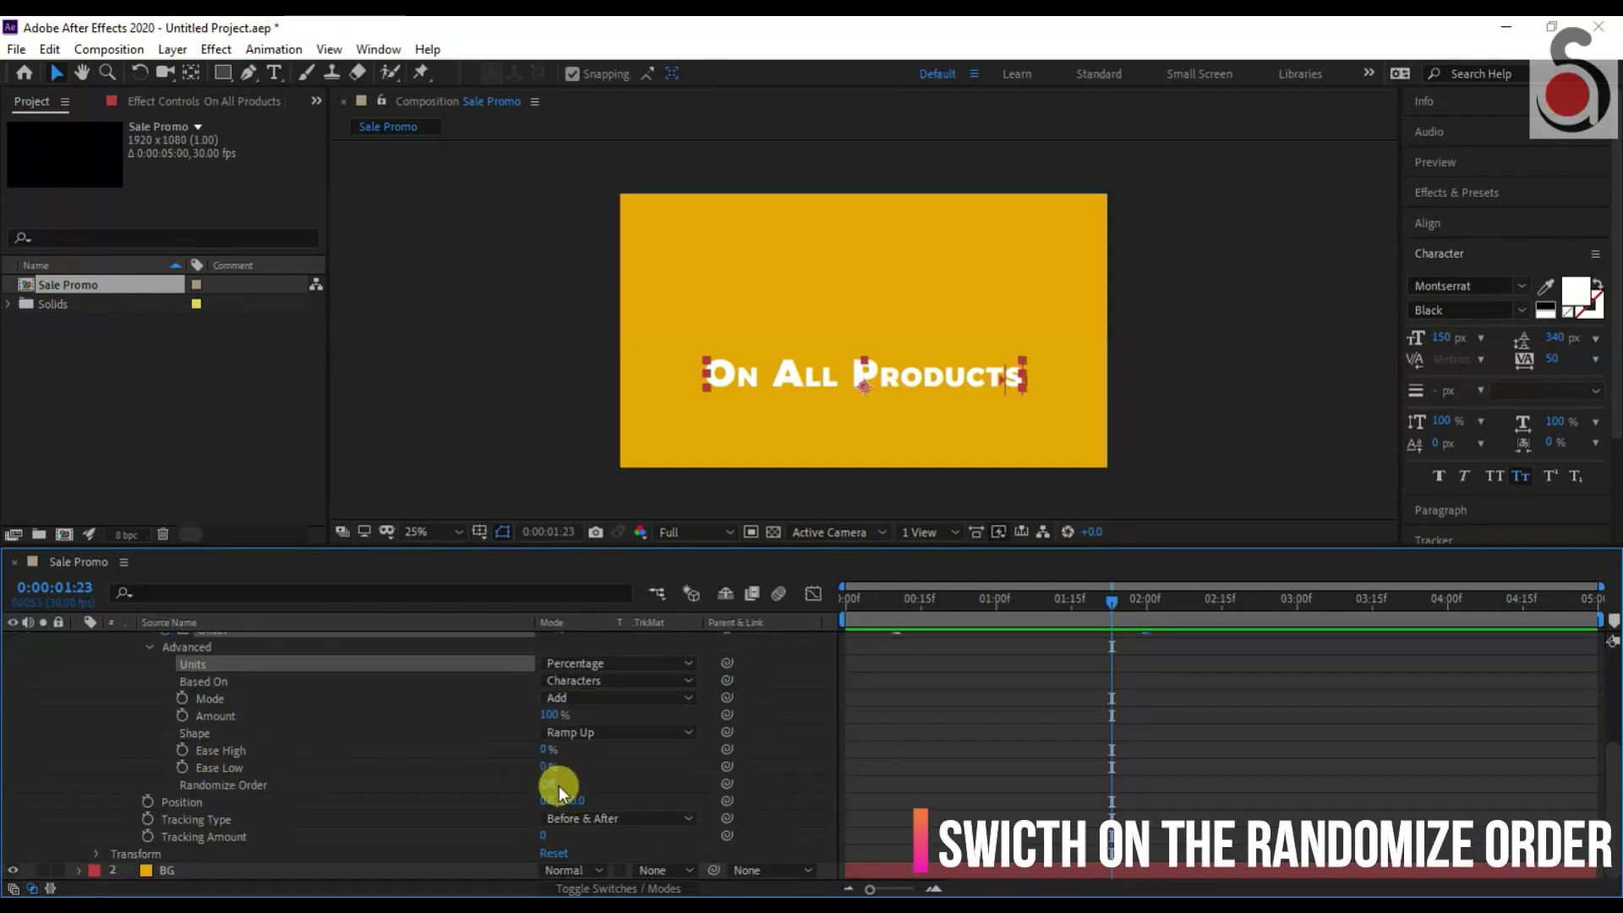
left_click(548, 784)
left_click_drag(904, 612, 1119, 663)
scroll(347, 716, "up", 5)
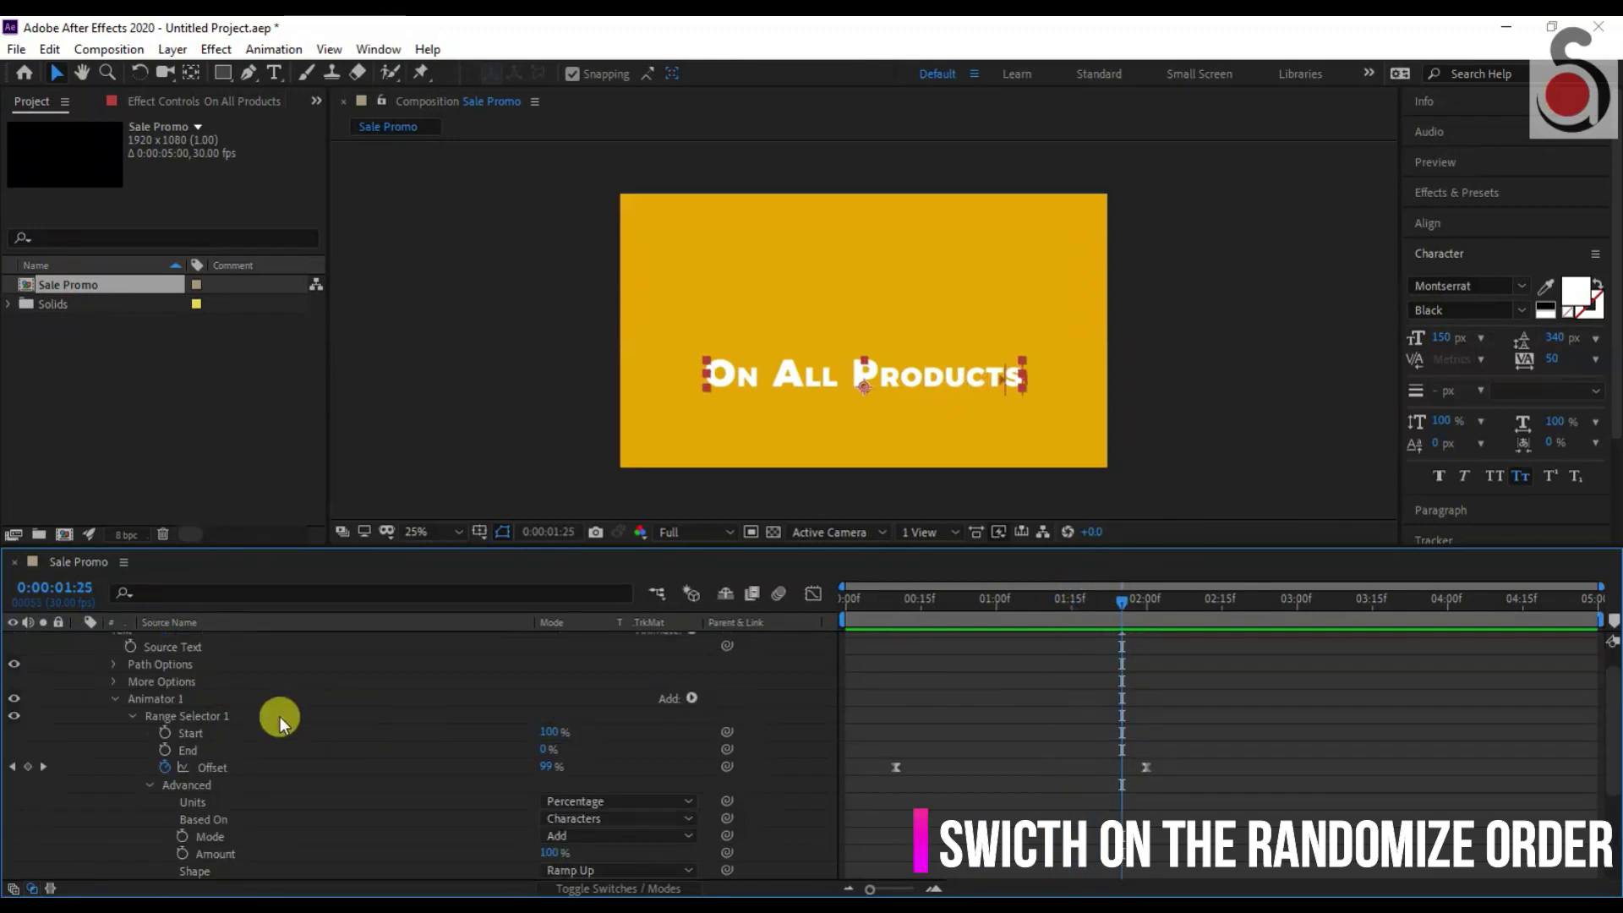
left_click(114, 700)
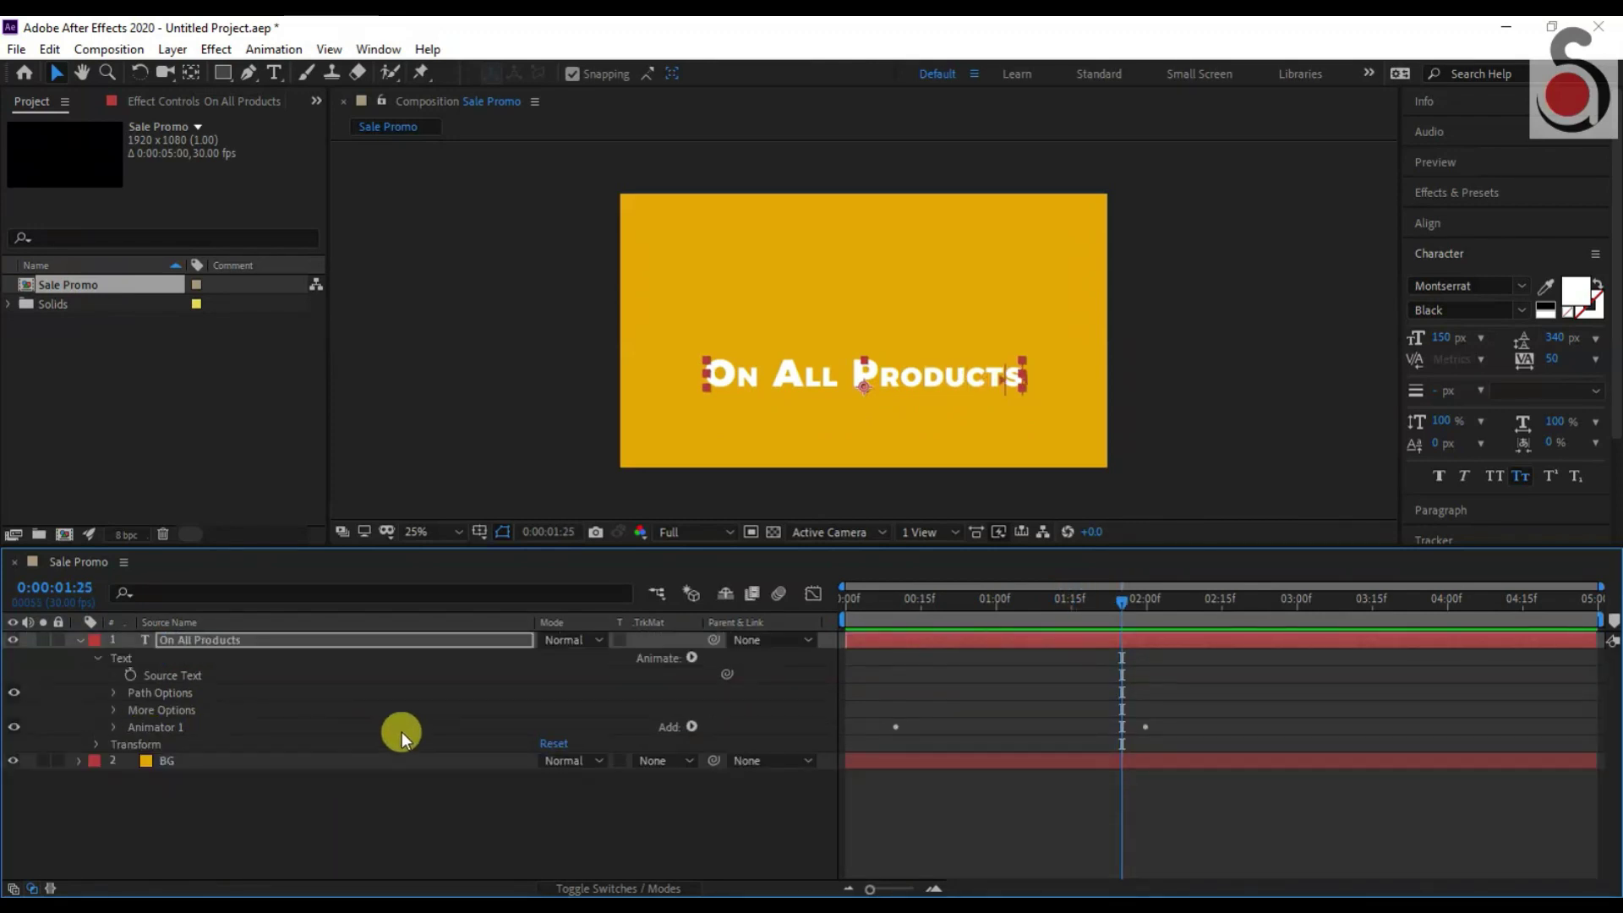
Add a second Tracking animator with range Start 100% and End 0%.
left_click(691, 657)
left_click(799, 506)
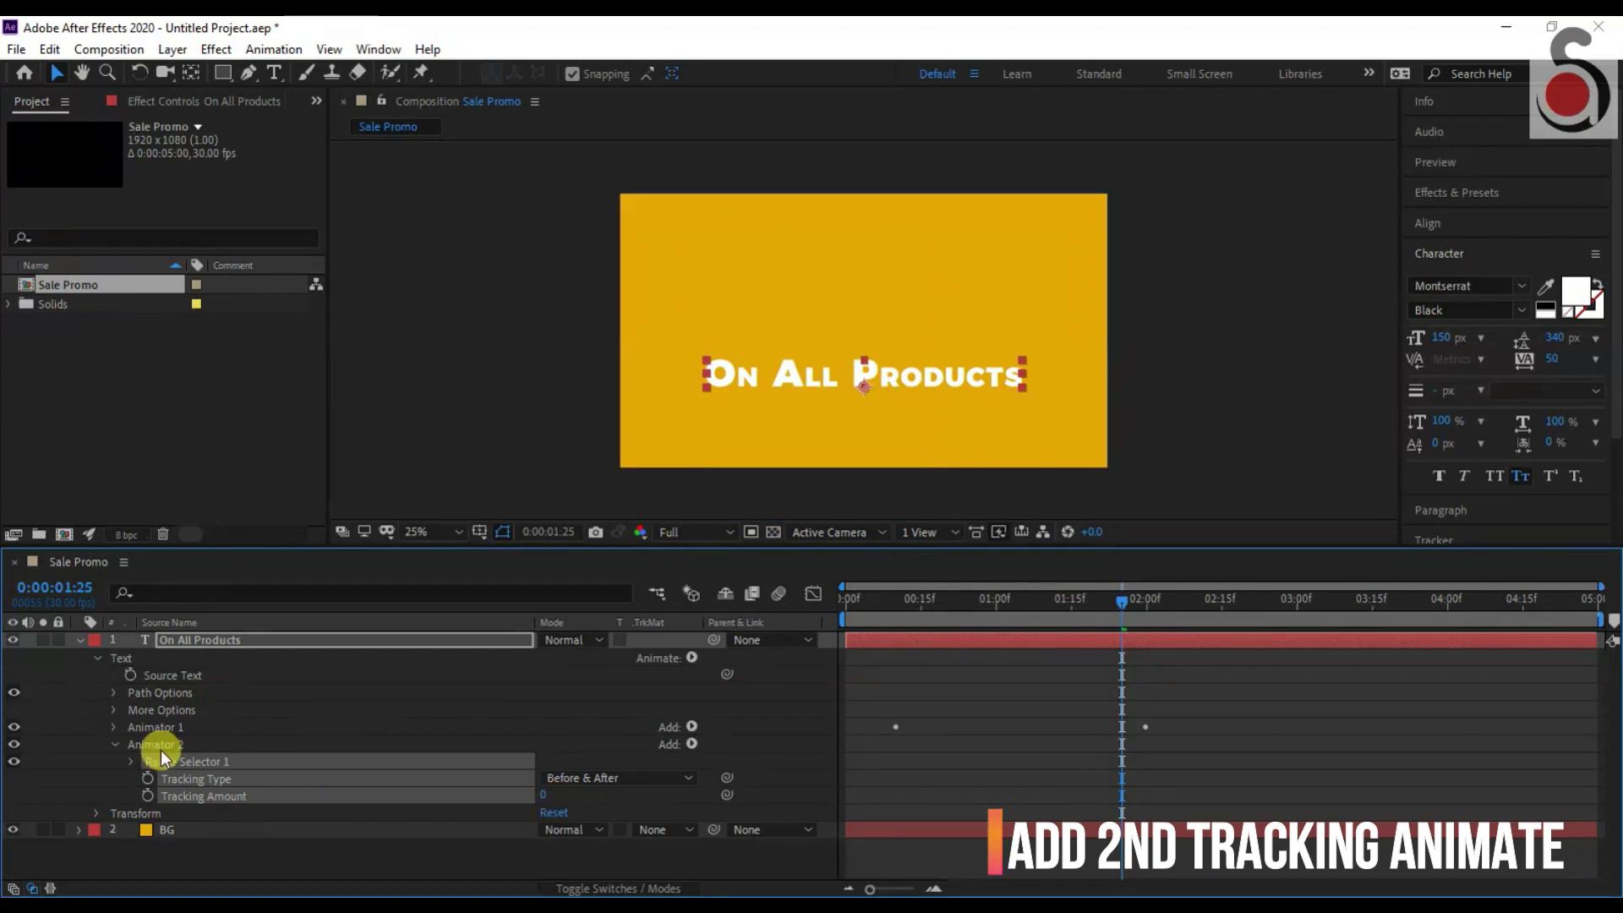
left_click(132, 760)
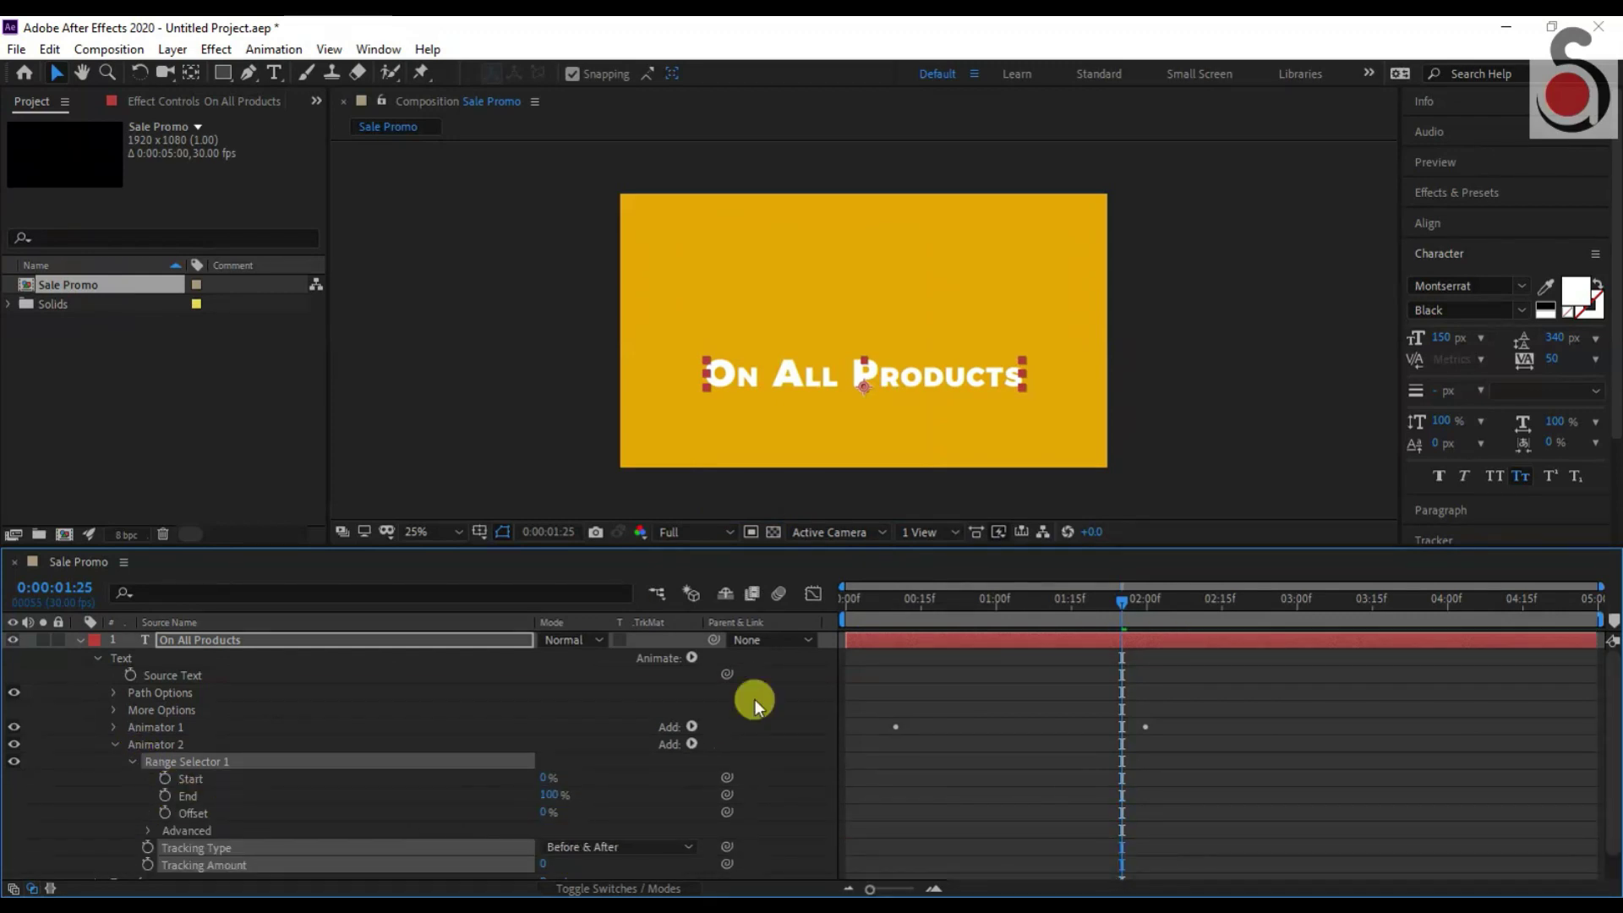
left_click_drag(919, 617, 895, 606)
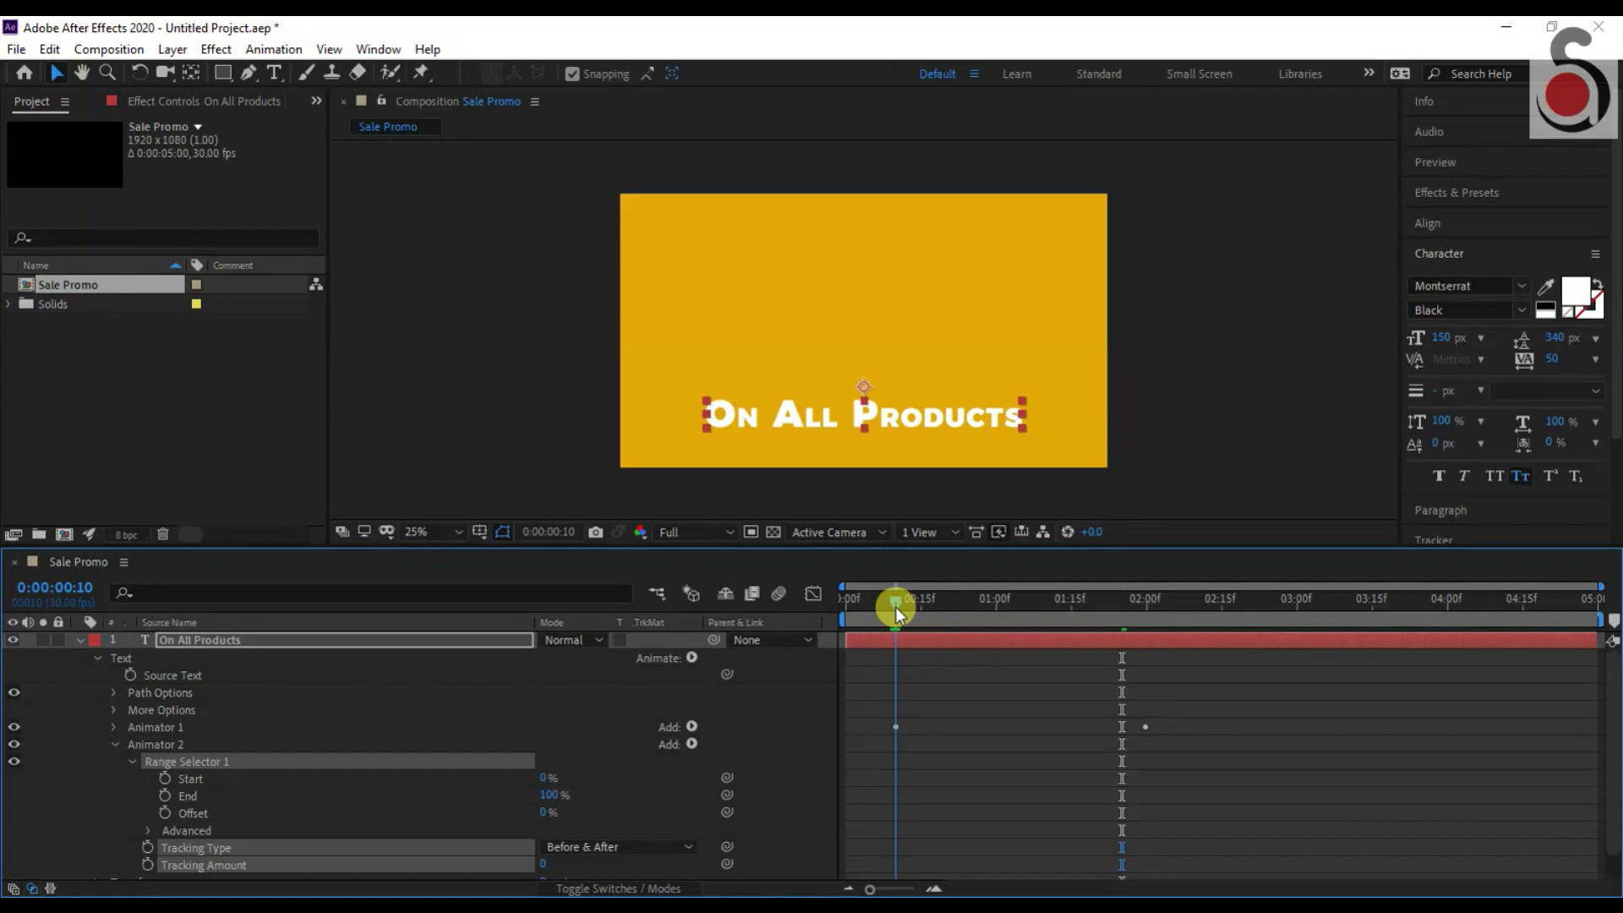
left_click(545, 777)
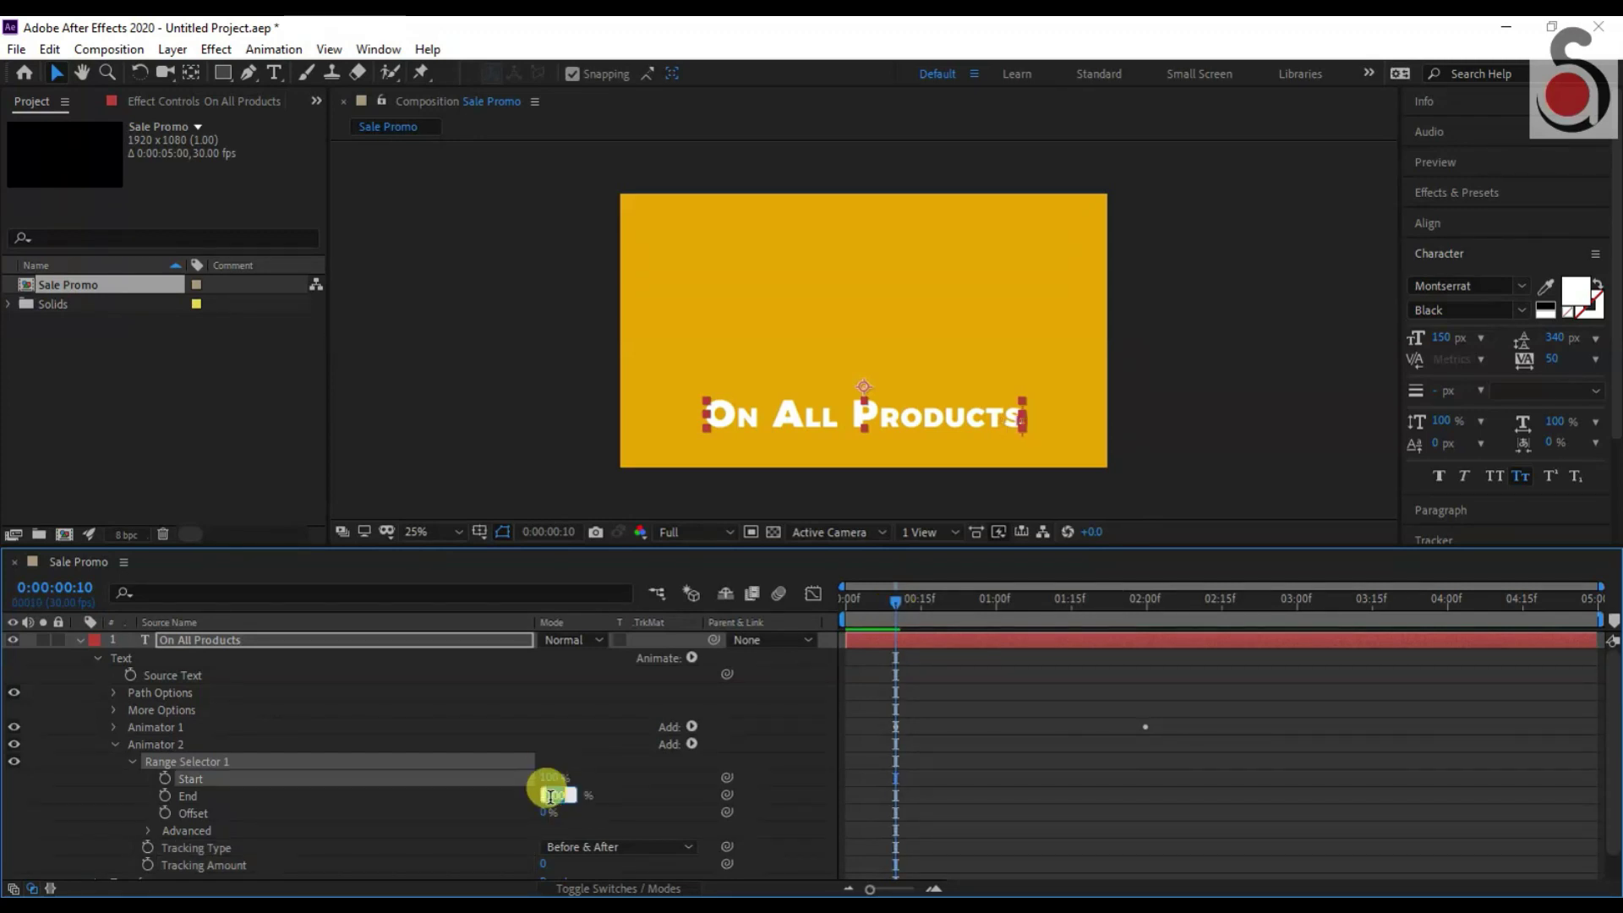
type("0")
key("Return")
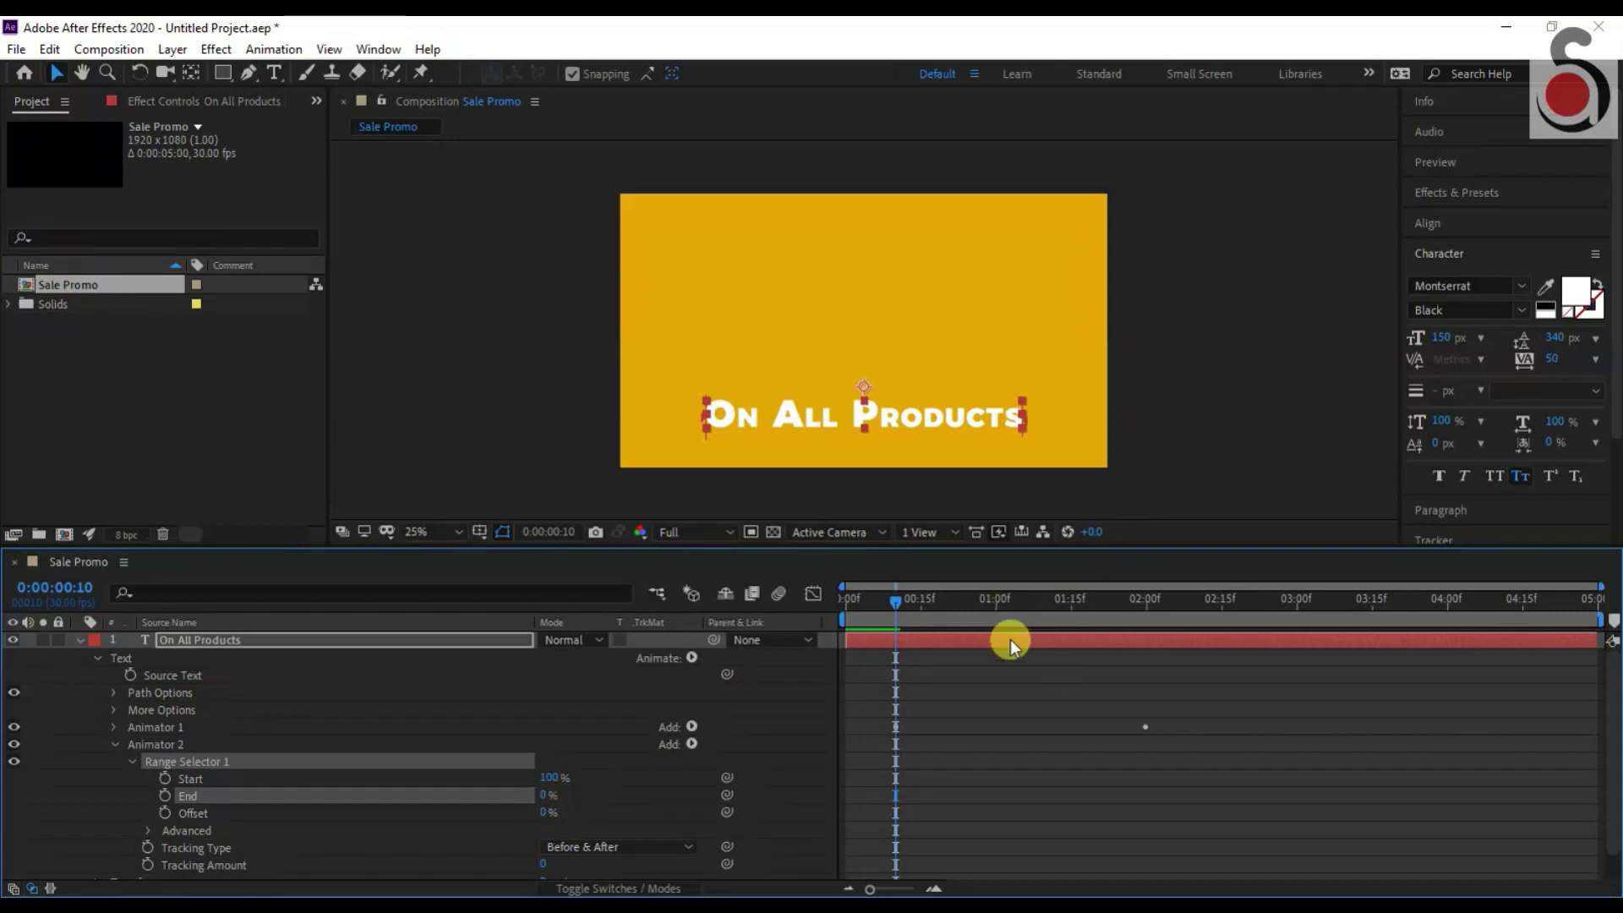
Keyframe Animator 2's Offset from 0% at 0:10 to 100% at 2:00, then preview.
left_click(165, 812)
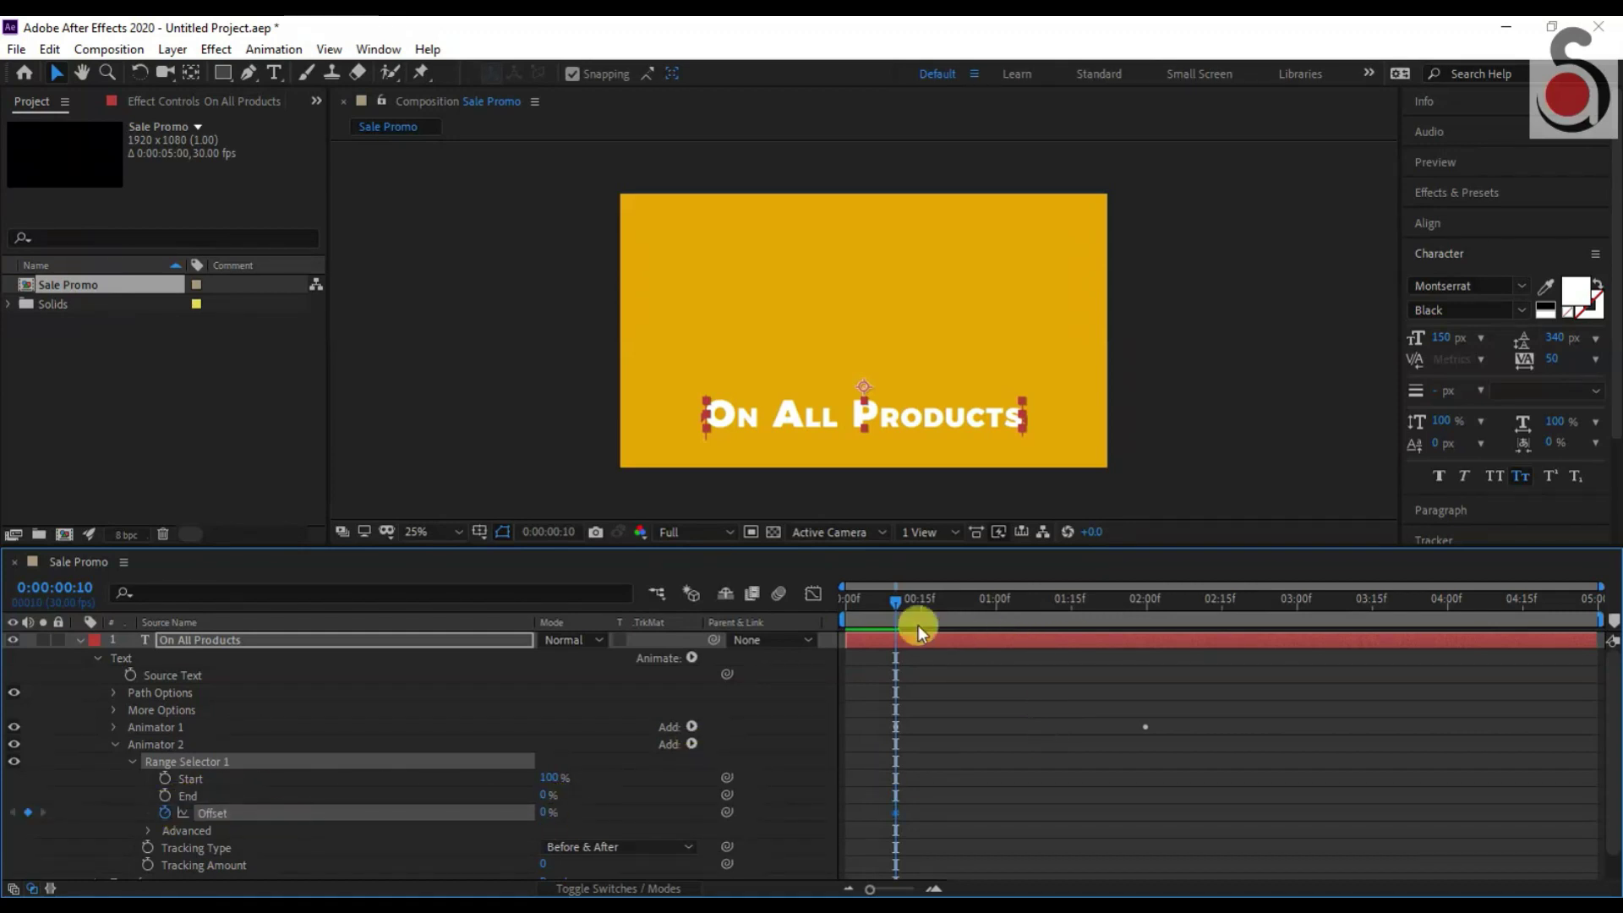
left_click_drag(915, 603, 1144, 656)
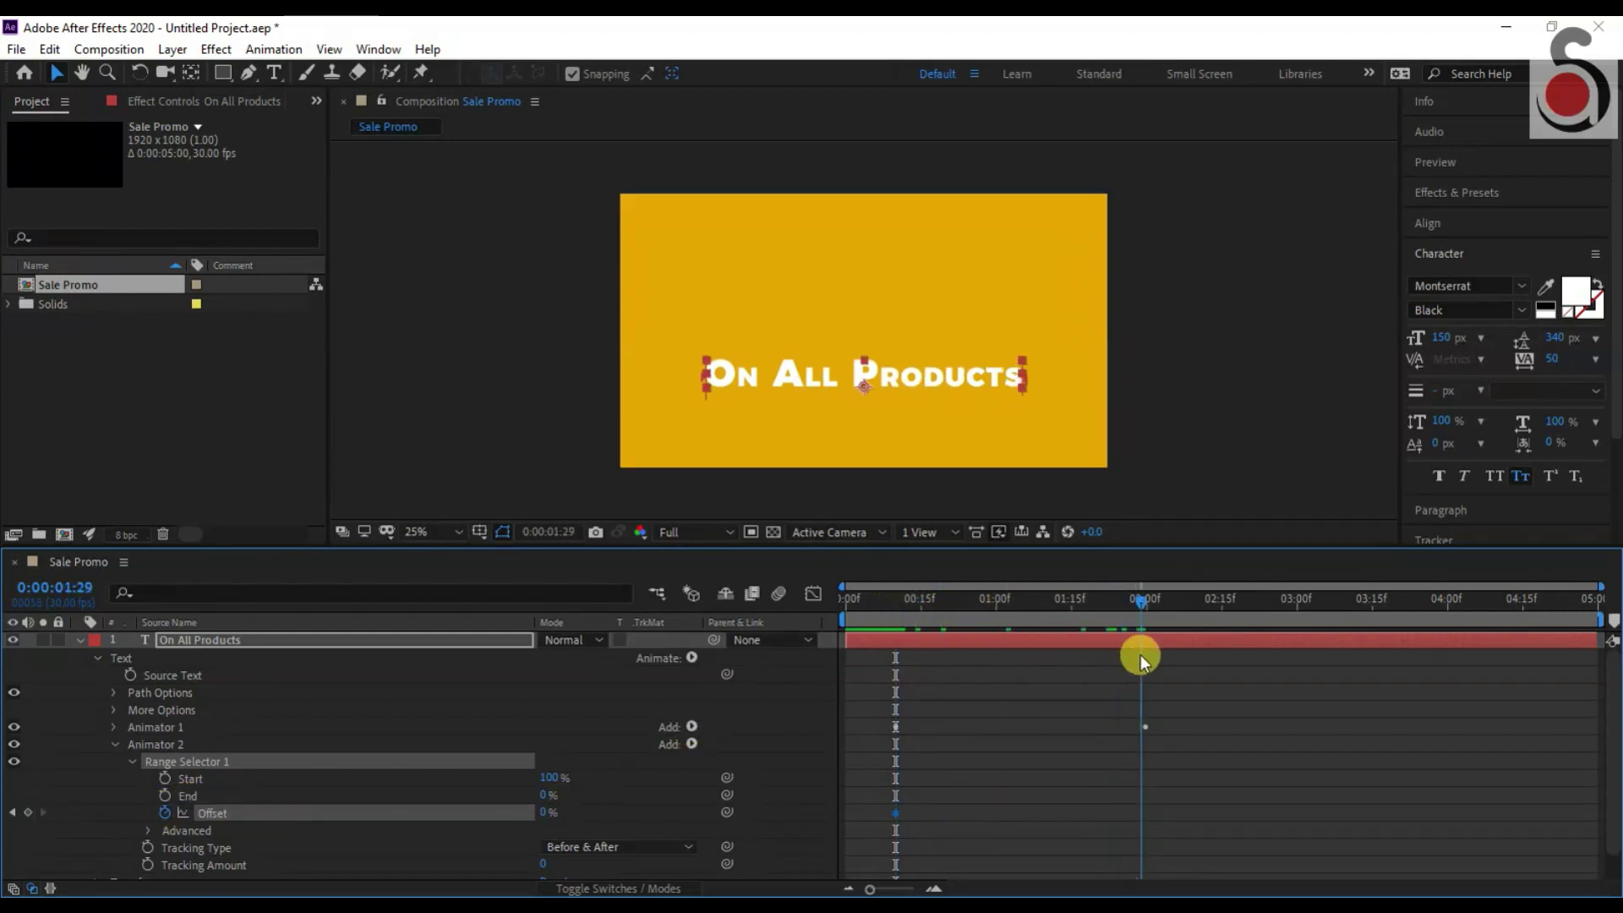
left_click(538, 810)
type("100")
key("Return")
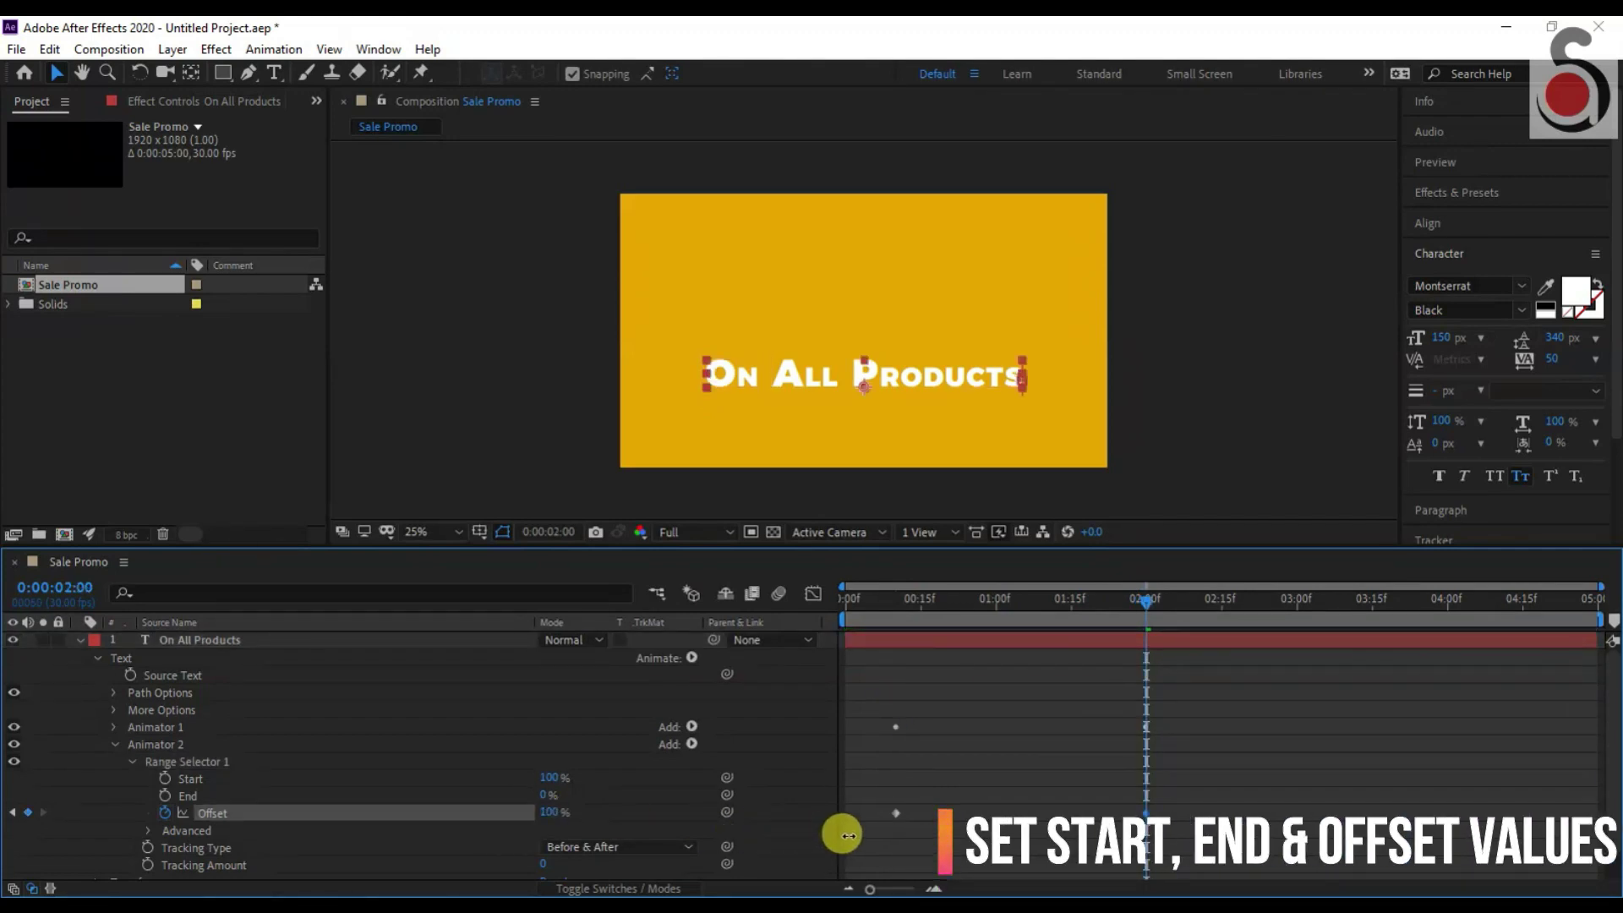
left_click_drag(905, 600, 892, 601)
key("space")
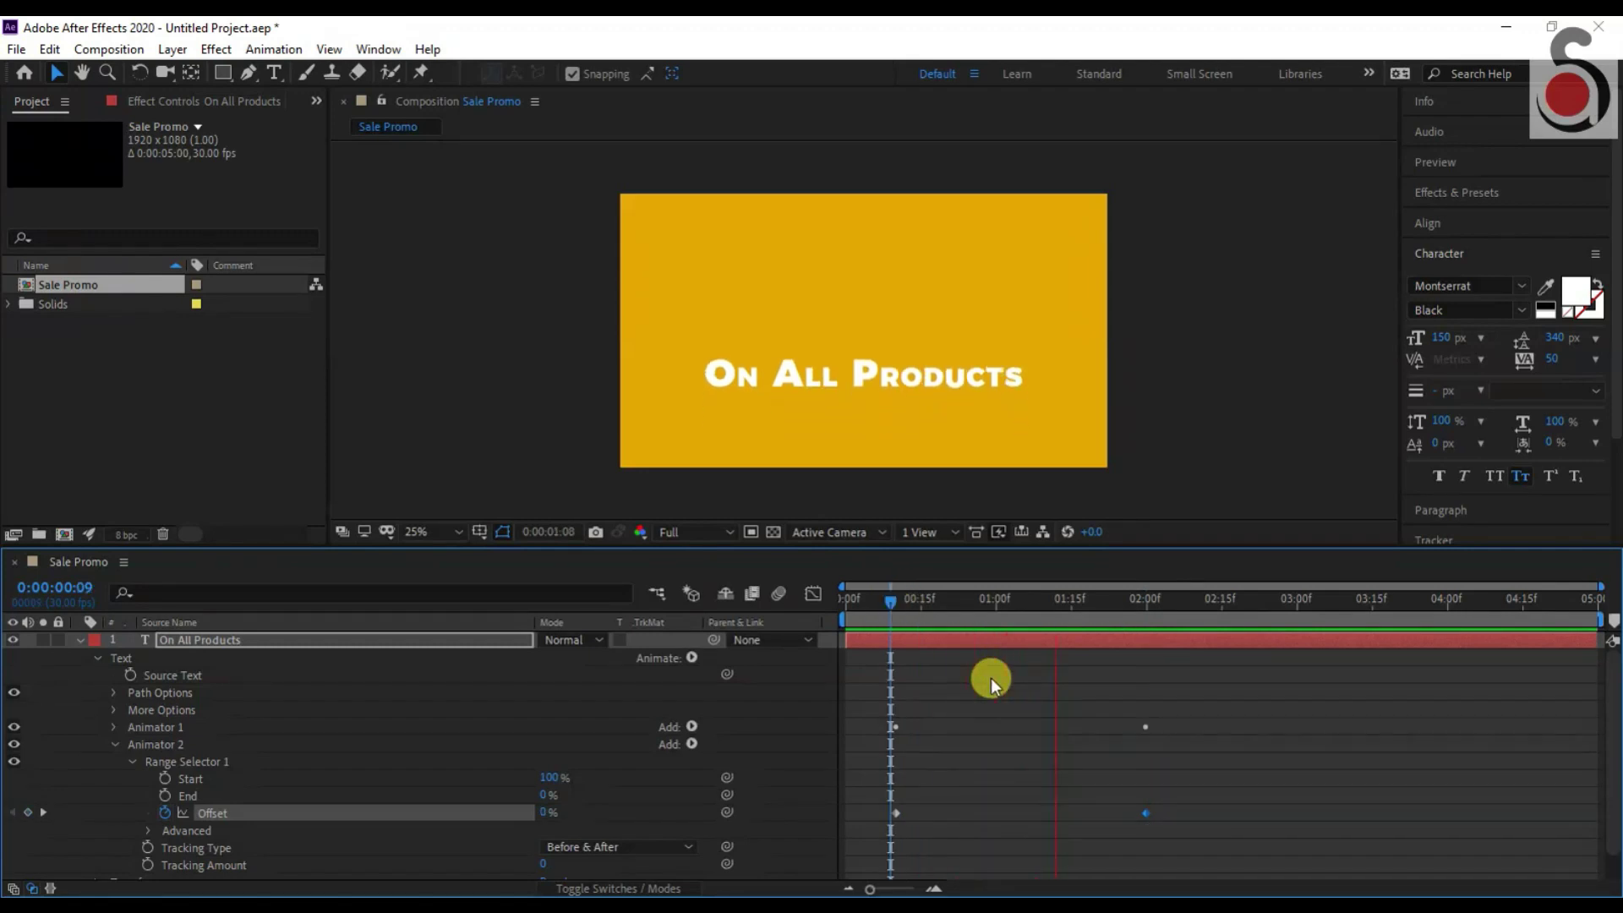
key("space")
left_click(689, 732)
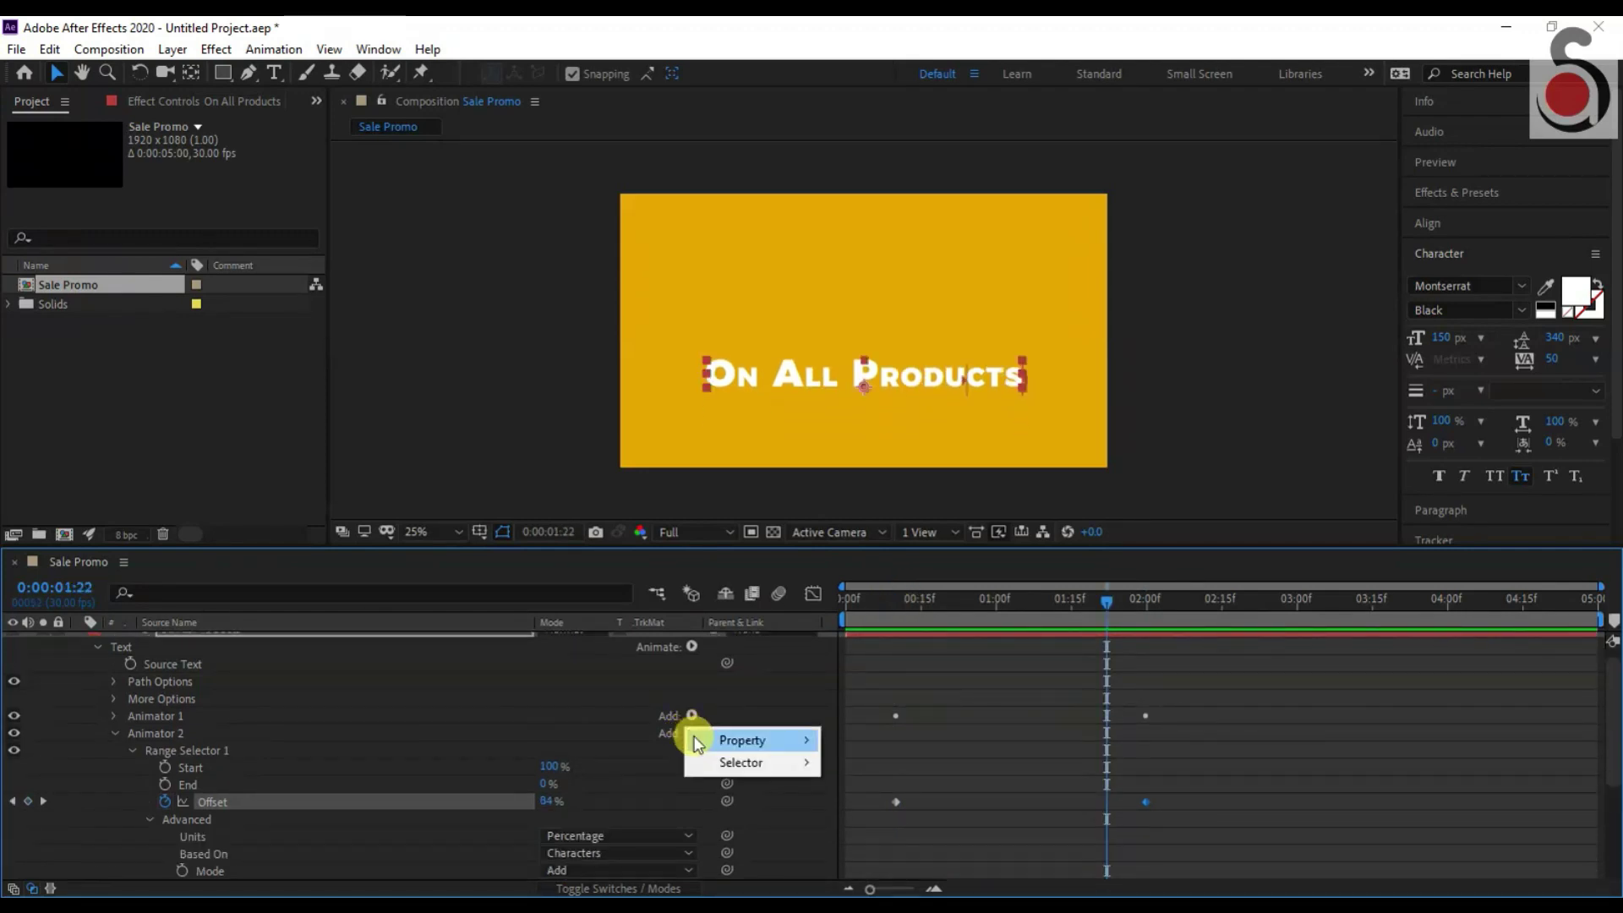
Add an Opacity property set to 0% to Animator 2 and preview the fade.
mouse_move(714, 740)
left_click(878, 493)
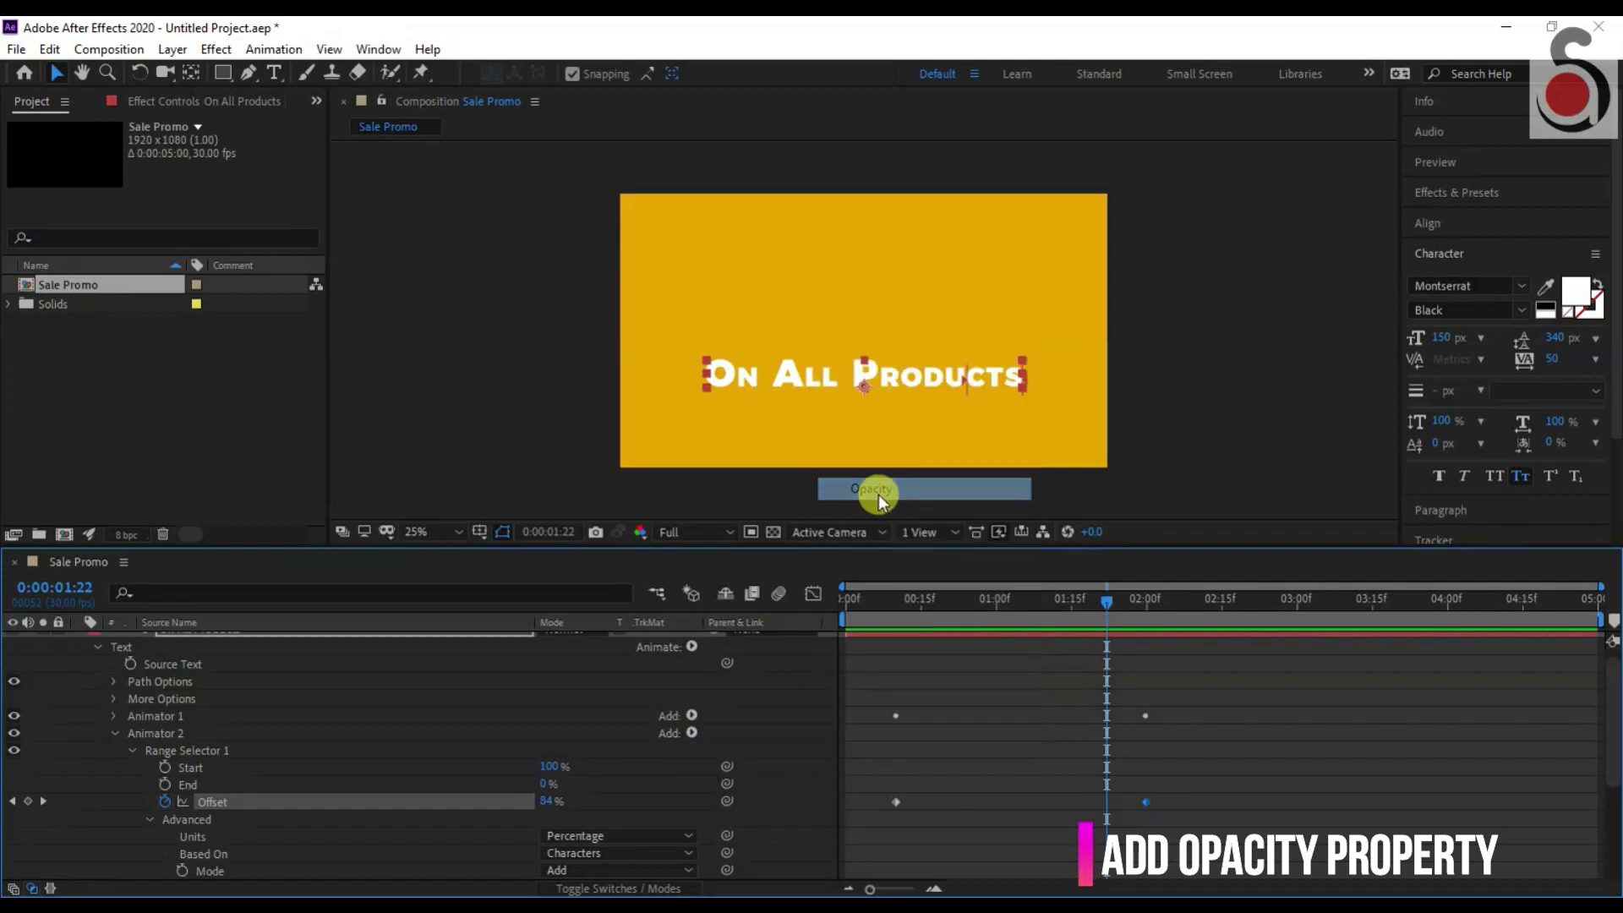
left_click(546, 868)
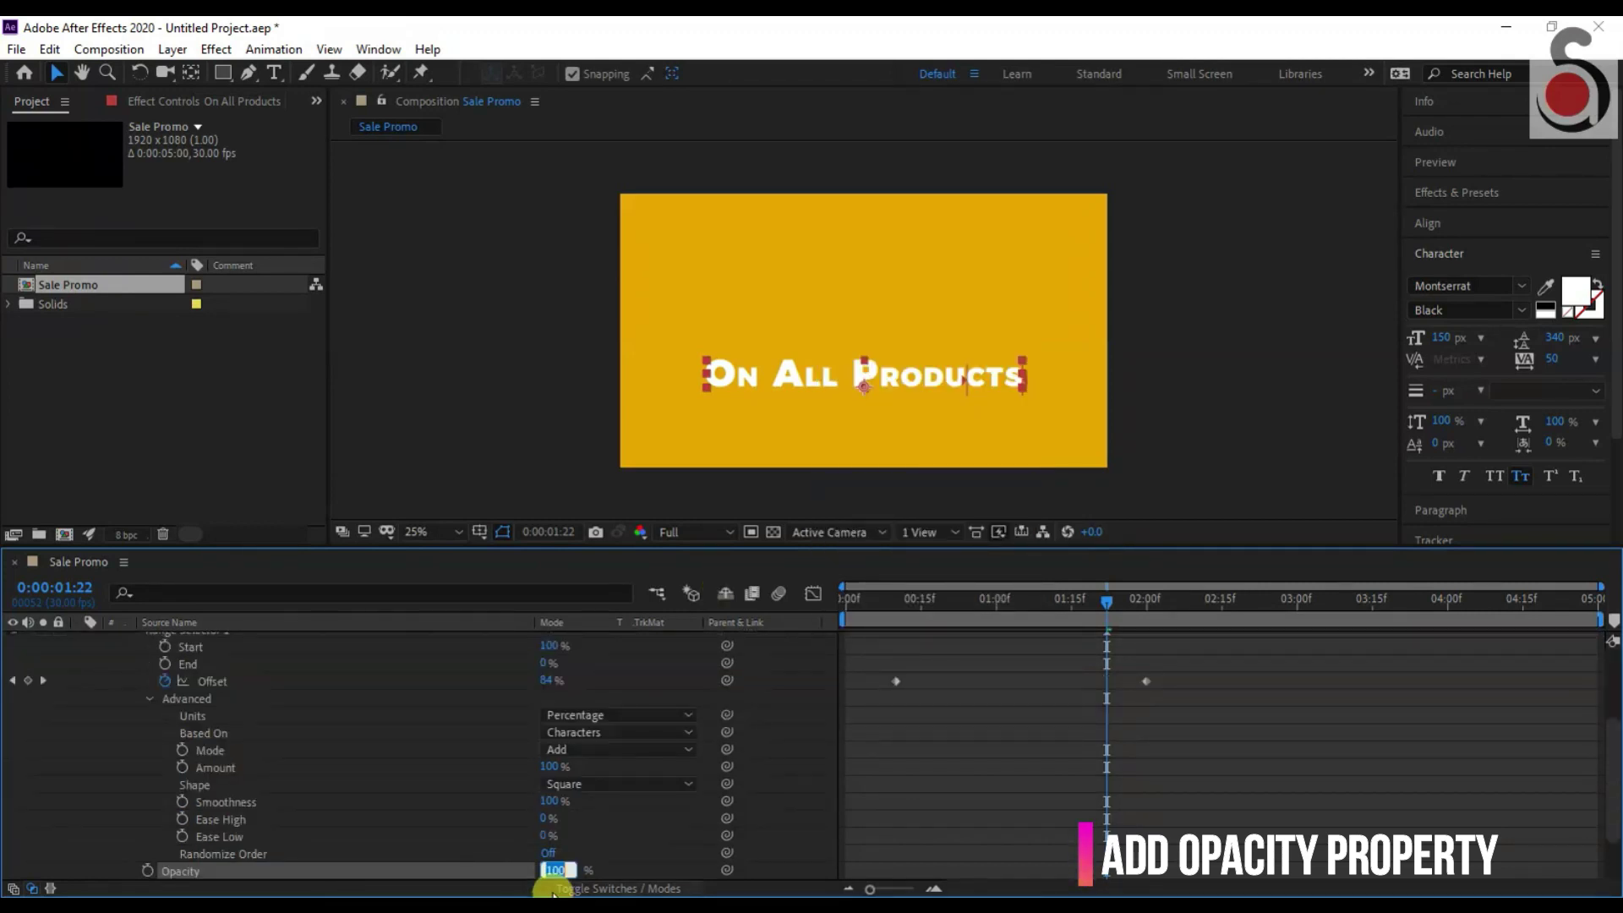
type("0")
key("Return")
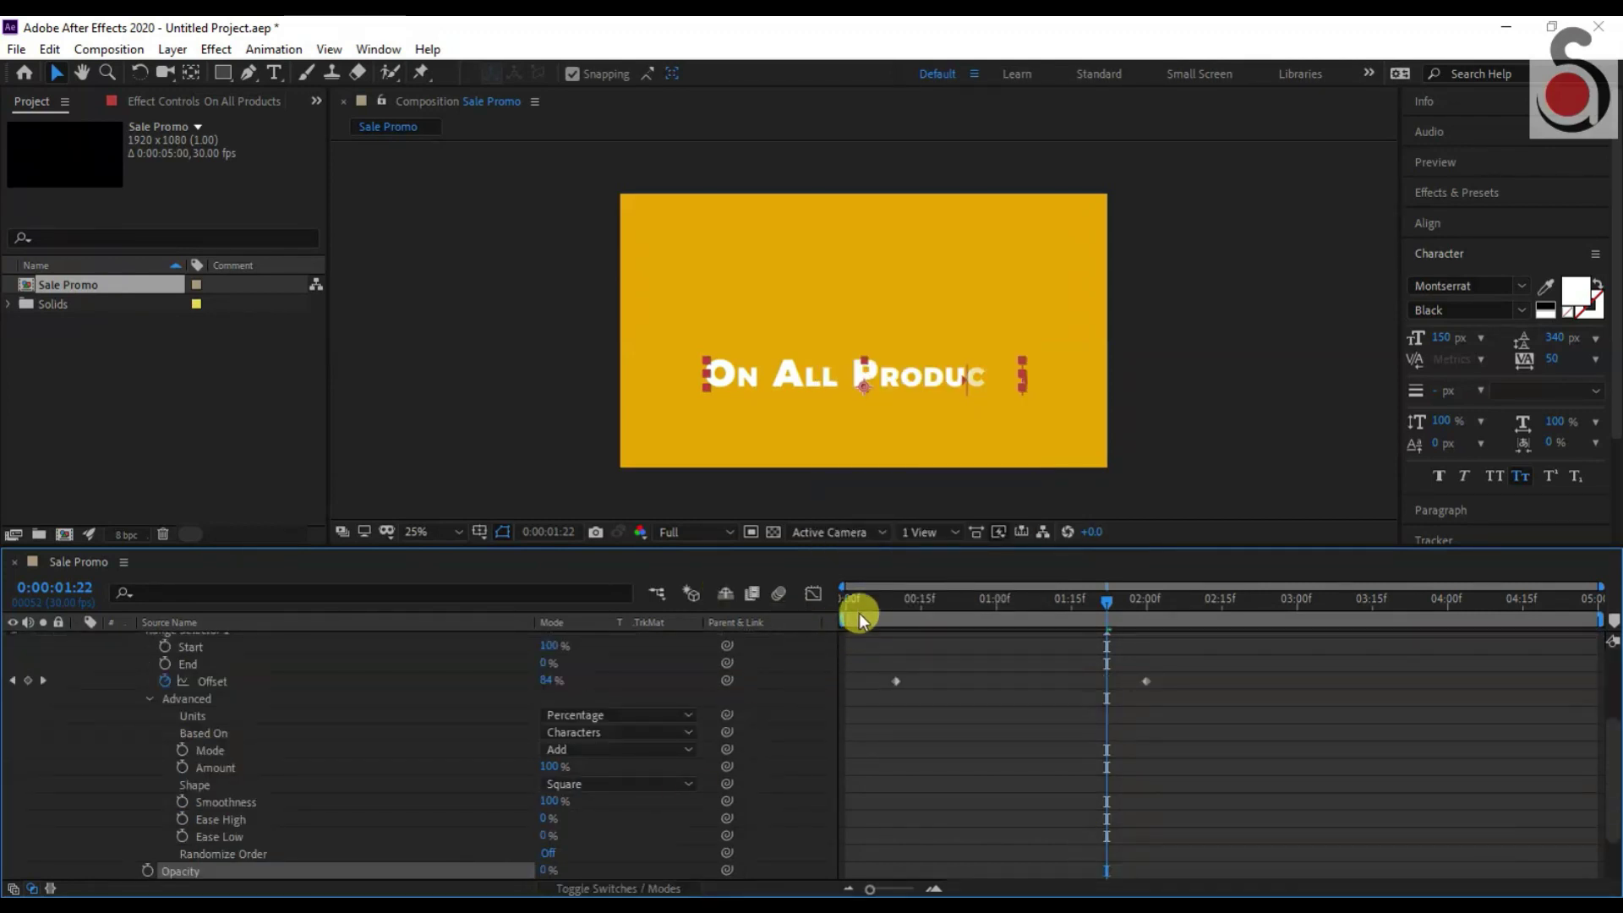
left_click(864, 604)
key("space")
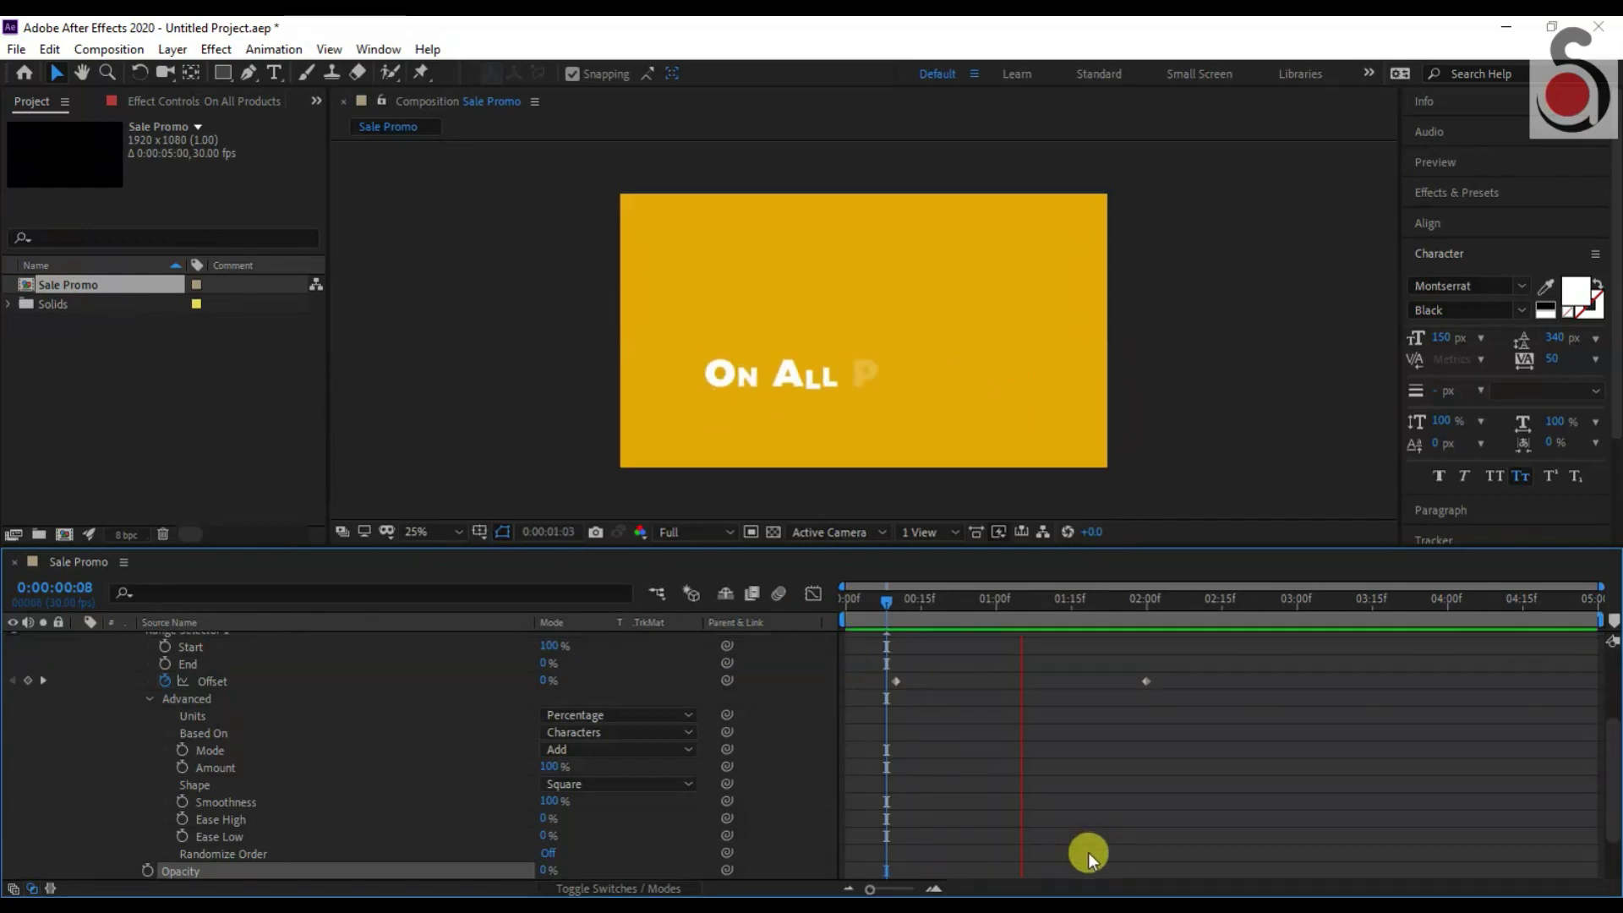
key("space")
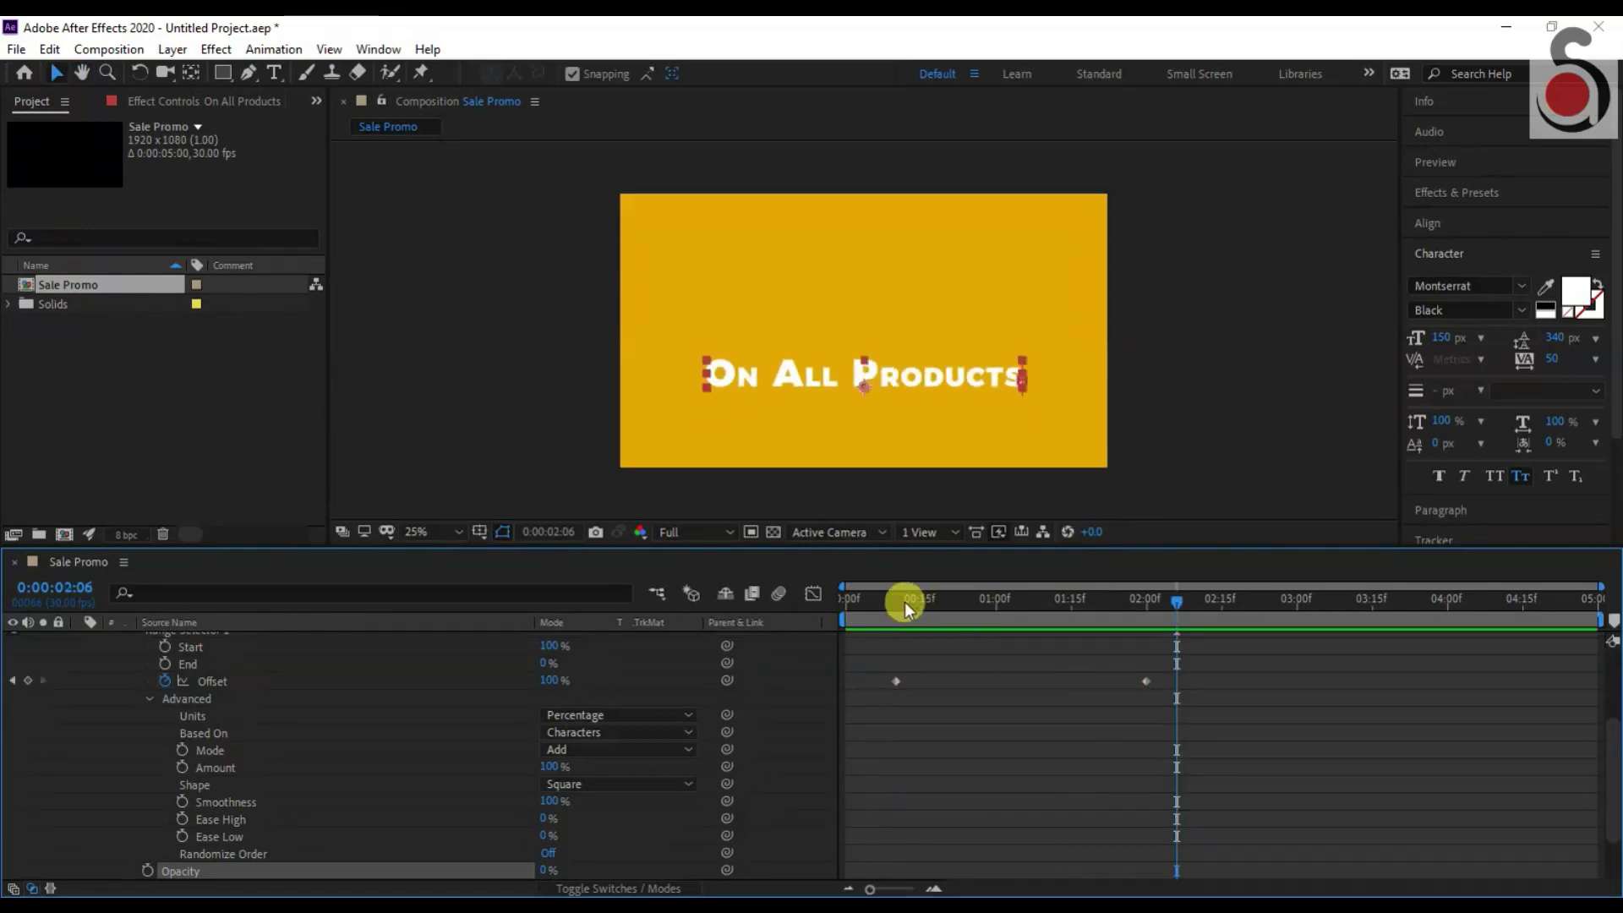
Change Animator 2's range selector Shape to Ramp Down.
left_click_drag(901, 601, 991, 607)
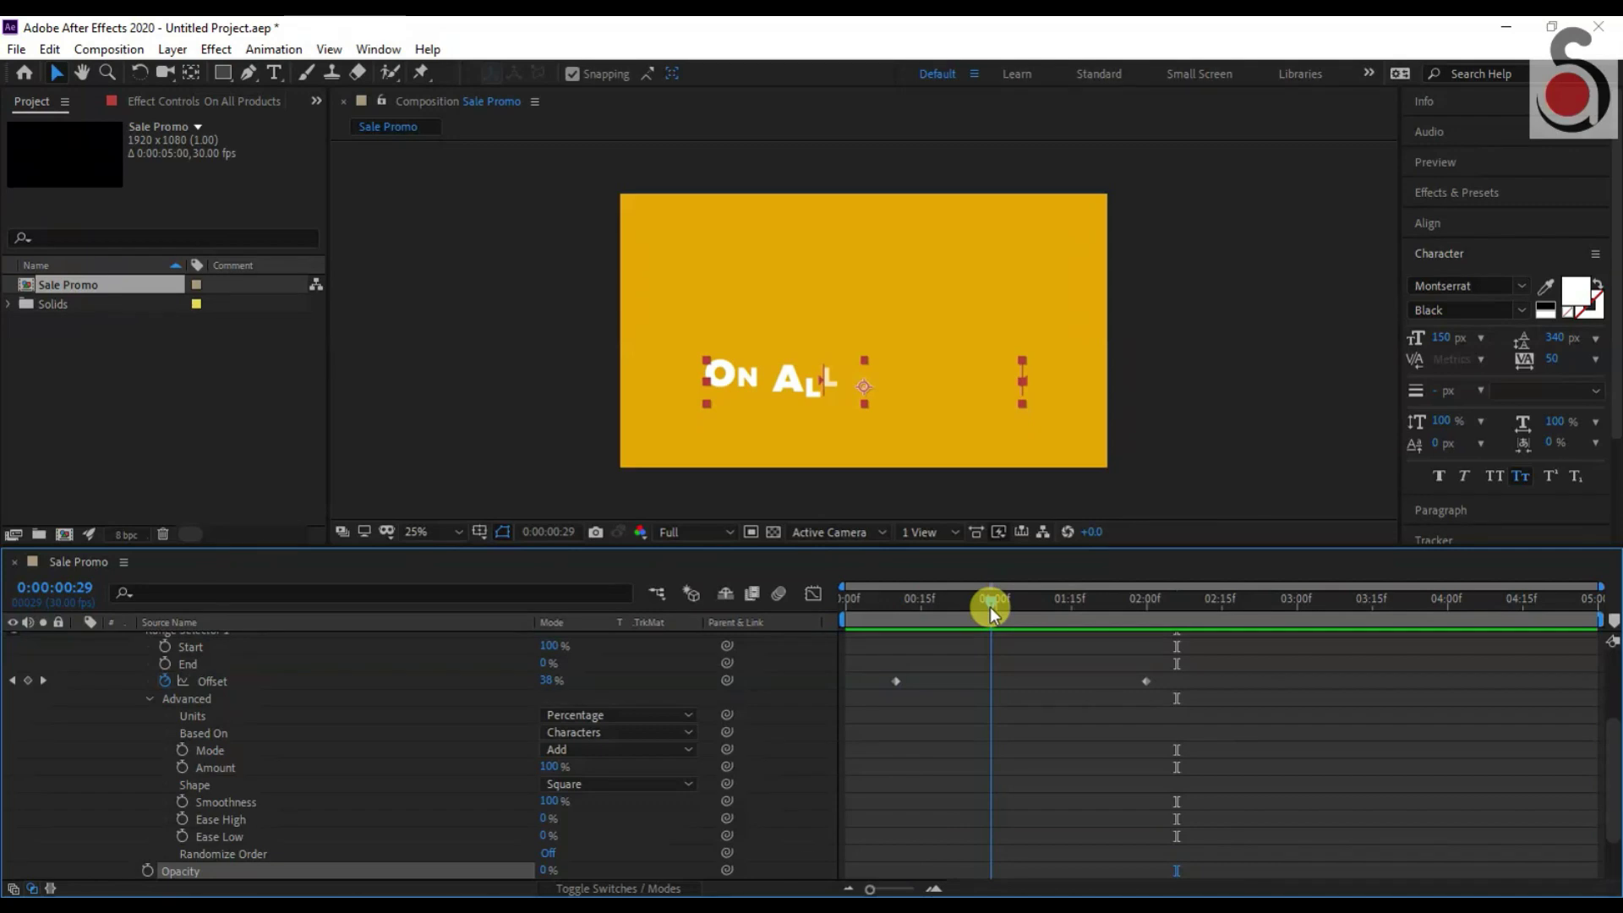
left_click(591, 784)
left_click(598, 826)
left_click(606, 781)
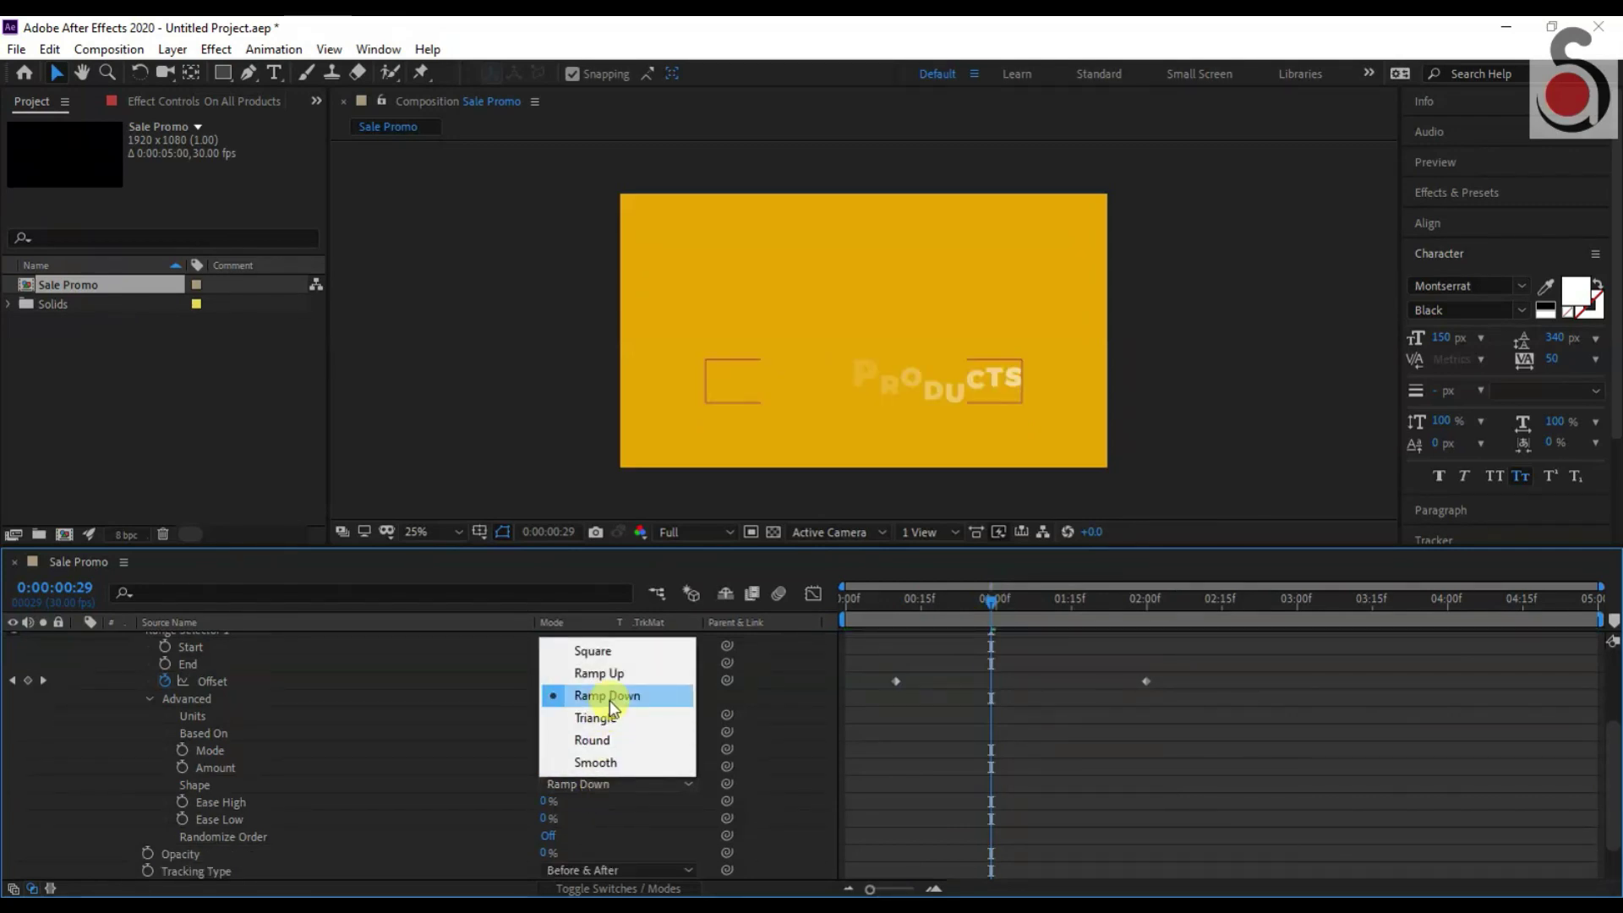
Set Shape to Ramp Up, Ease High 100%, Ease Low -100%, and Randomize Order on.
left_click(620, 674)
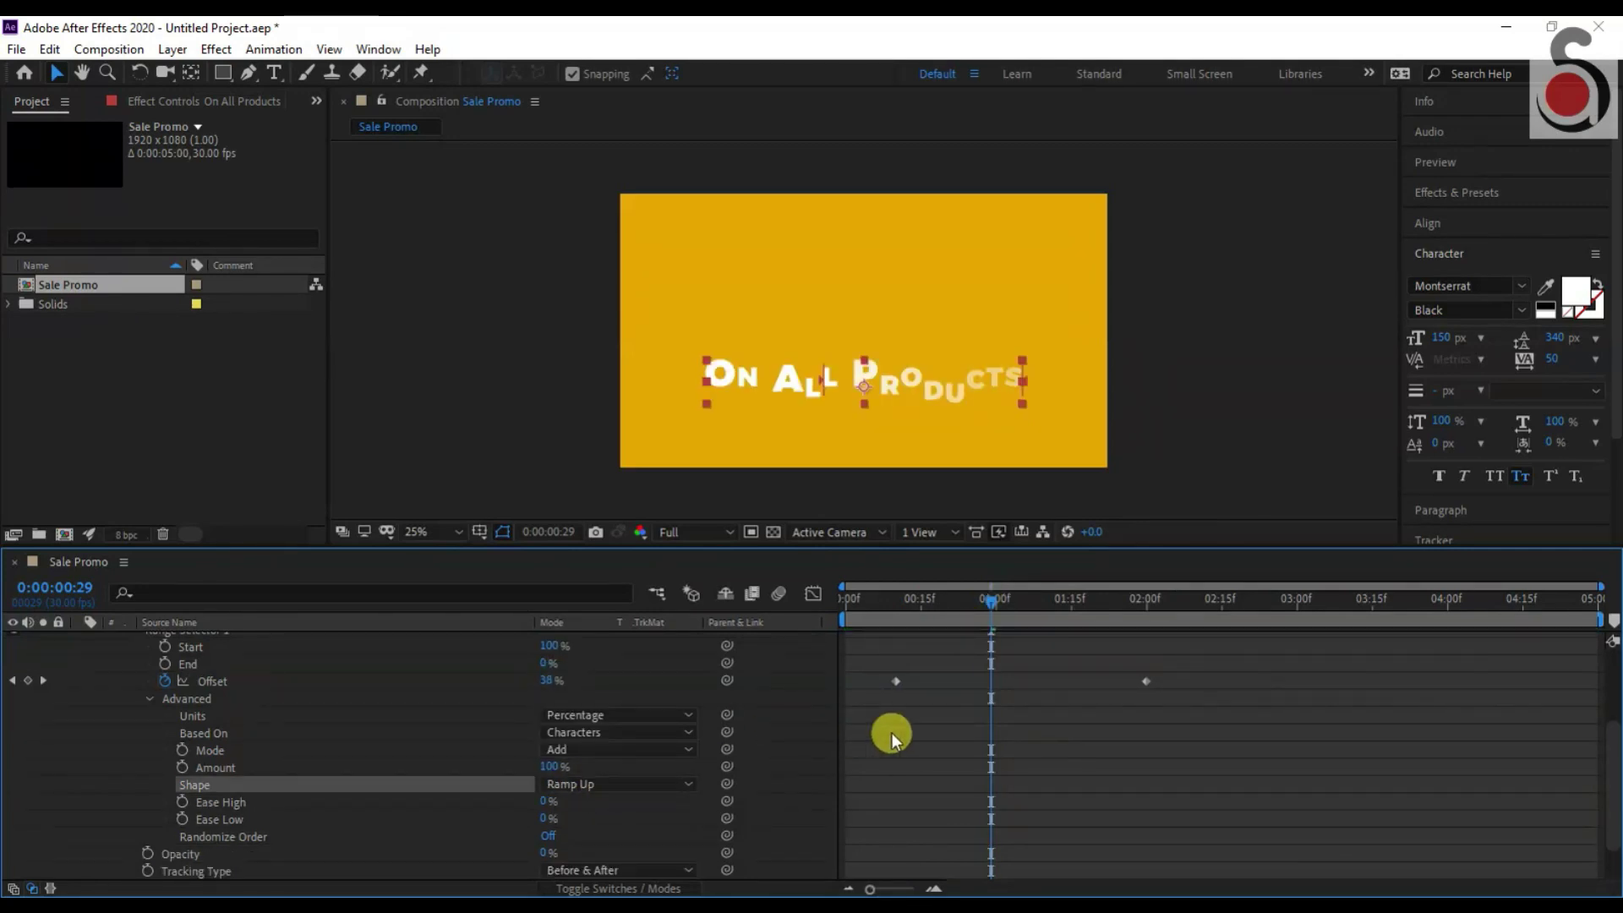
left_click_drag(547, 801, 691, 809)
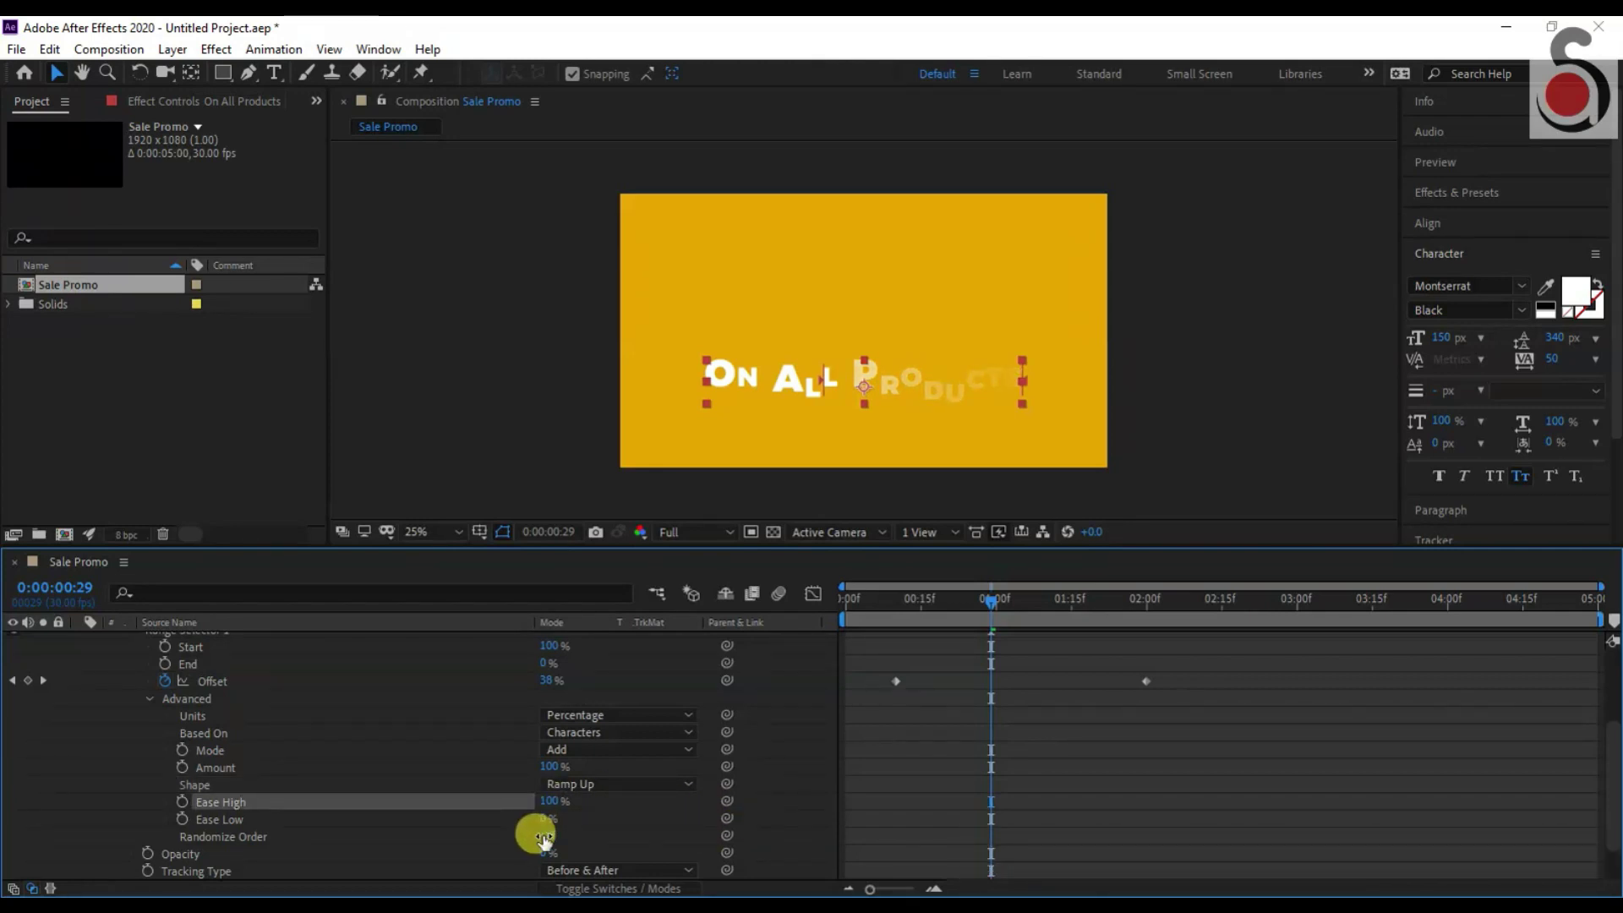
left_click(547, 835)
left_click(546, 818)
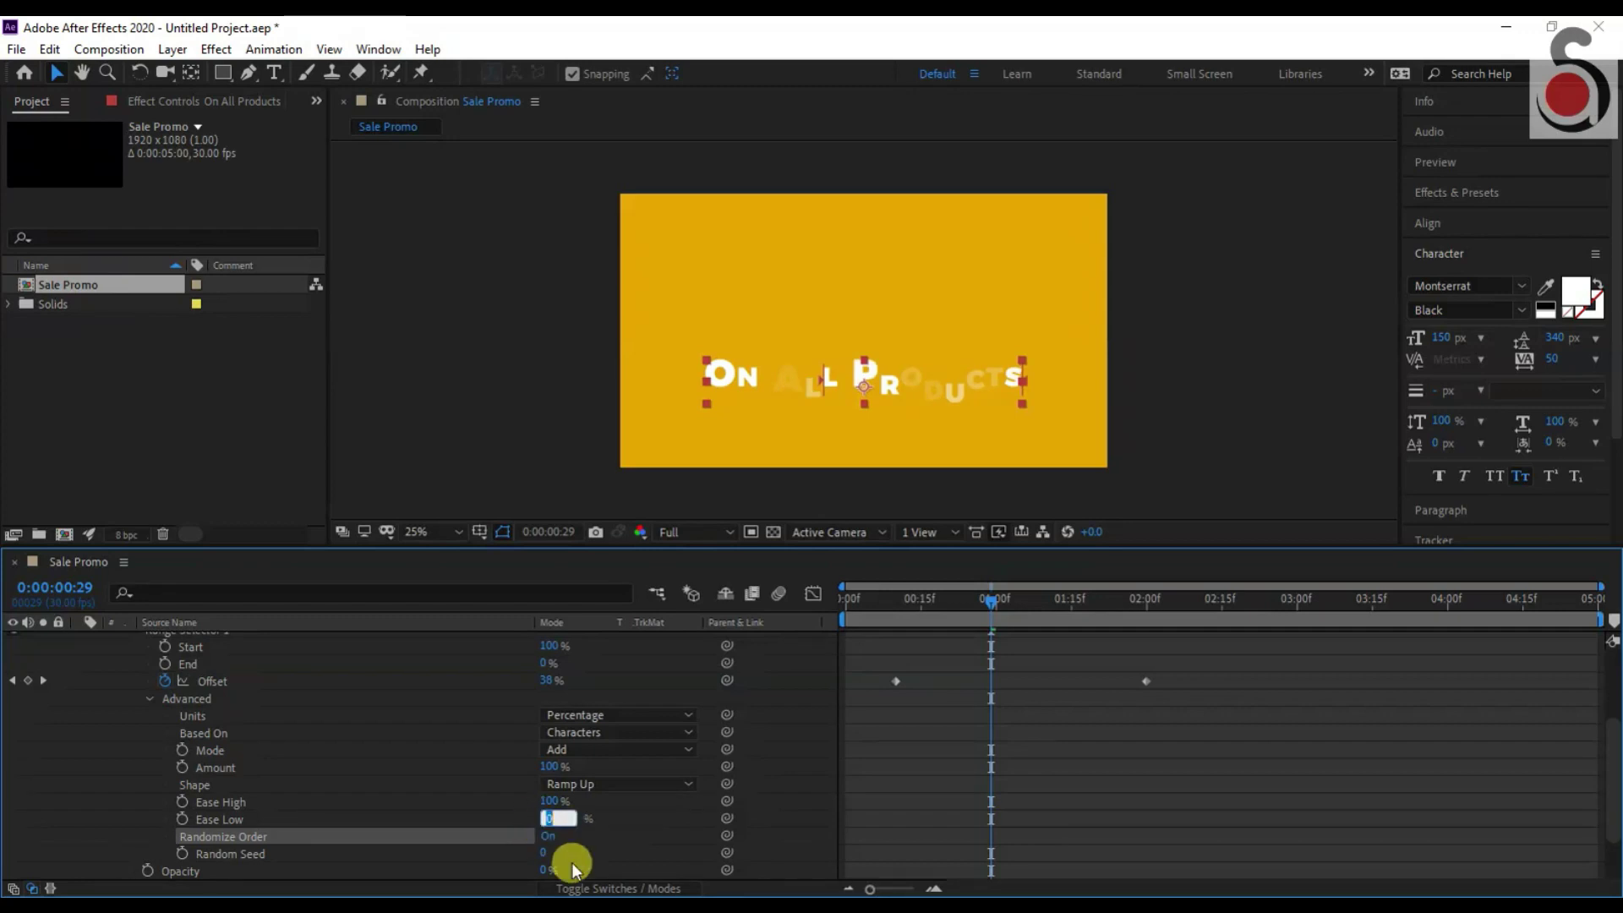
type("-100")
key("Return")
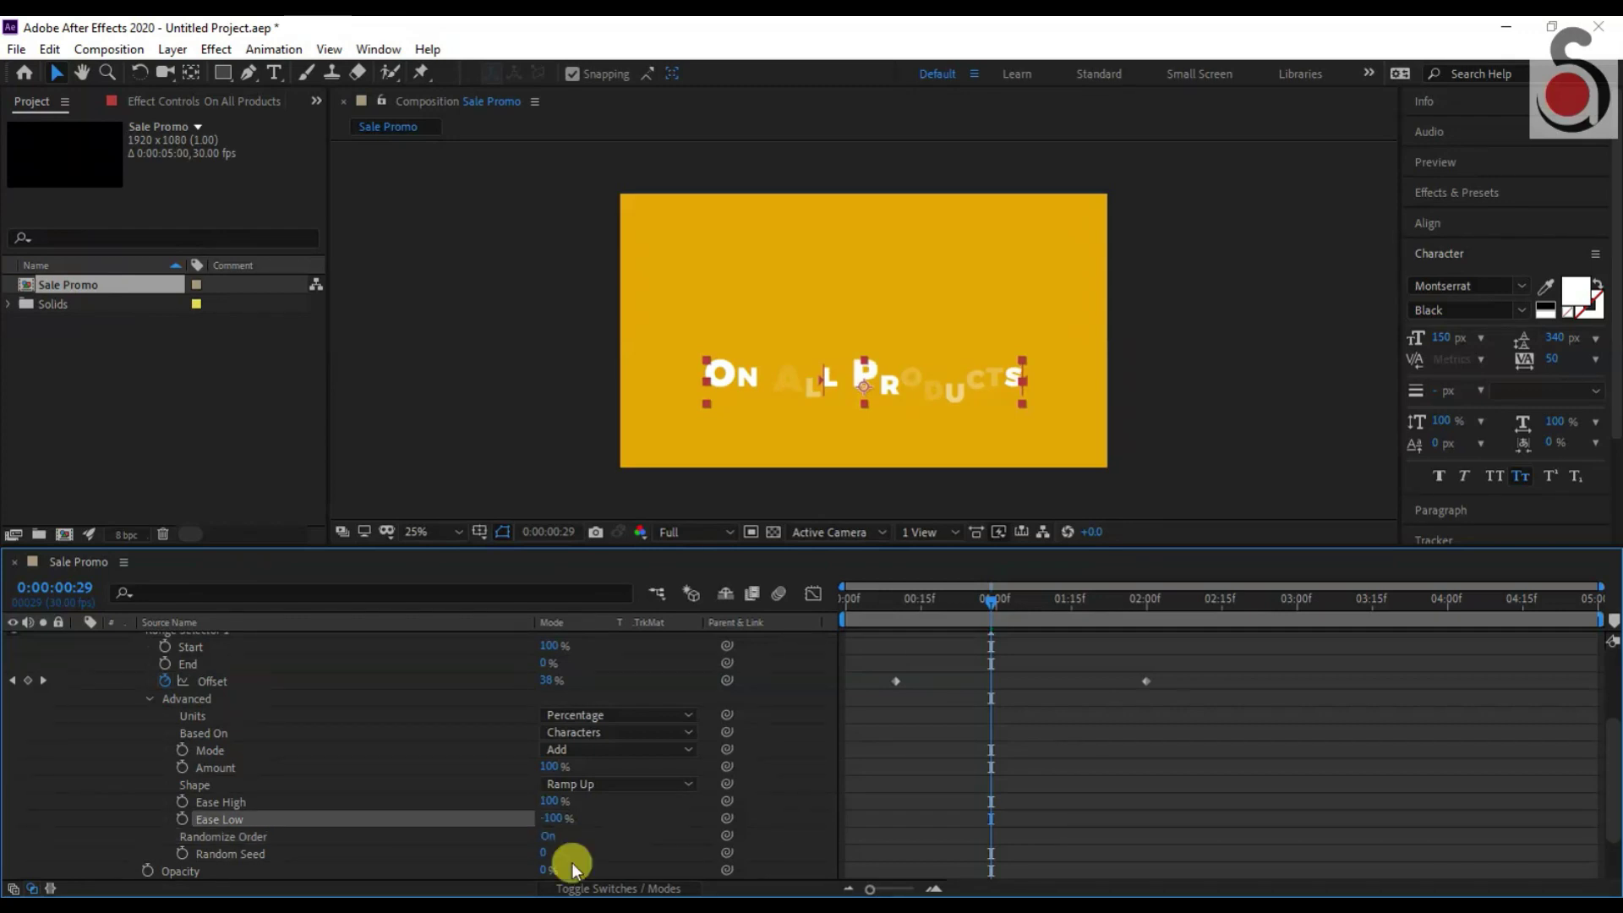
Preview the letter build-on, then collapse and select the On All Products layer.
key("space")
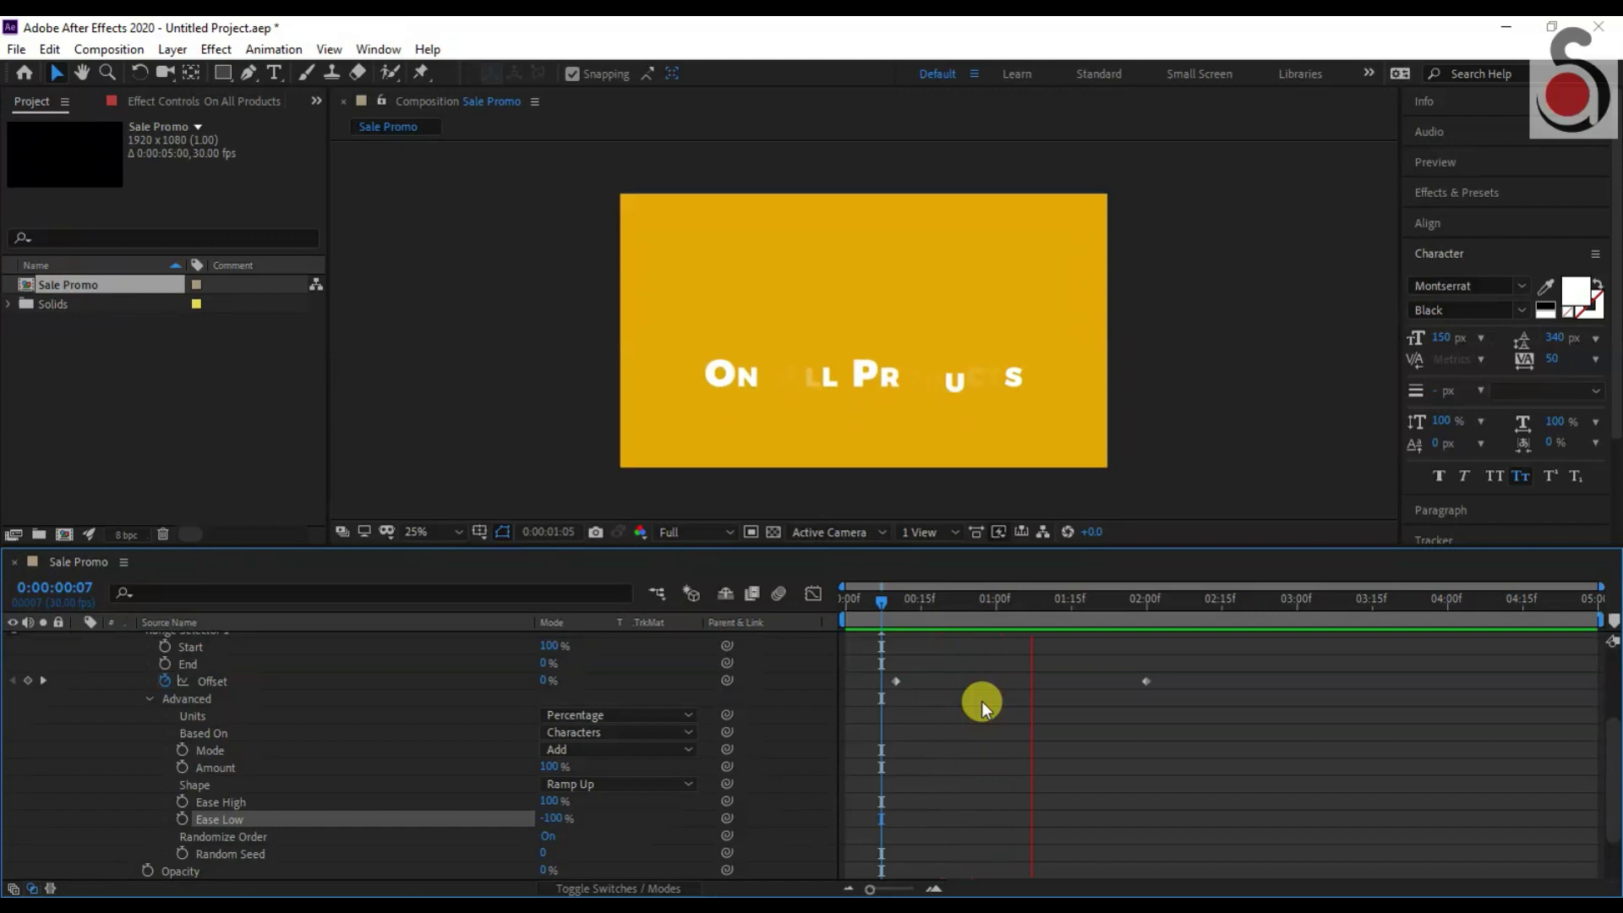
key("space")
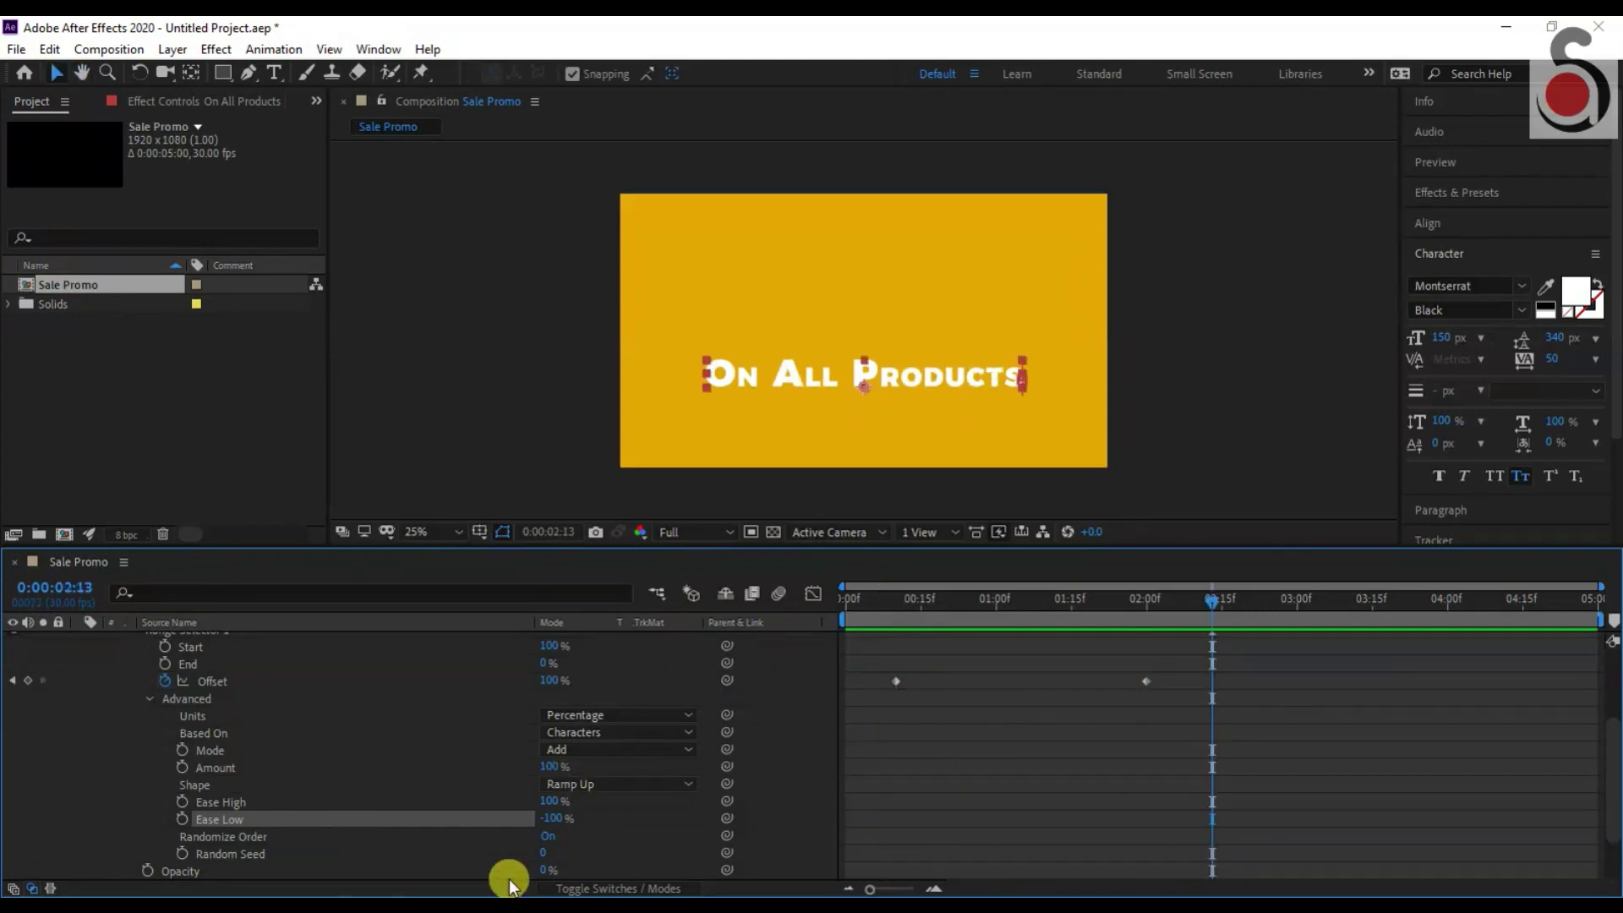
scroll(154, 769, "up", 3)
left_click(77, 640)
left_click(231, 640)
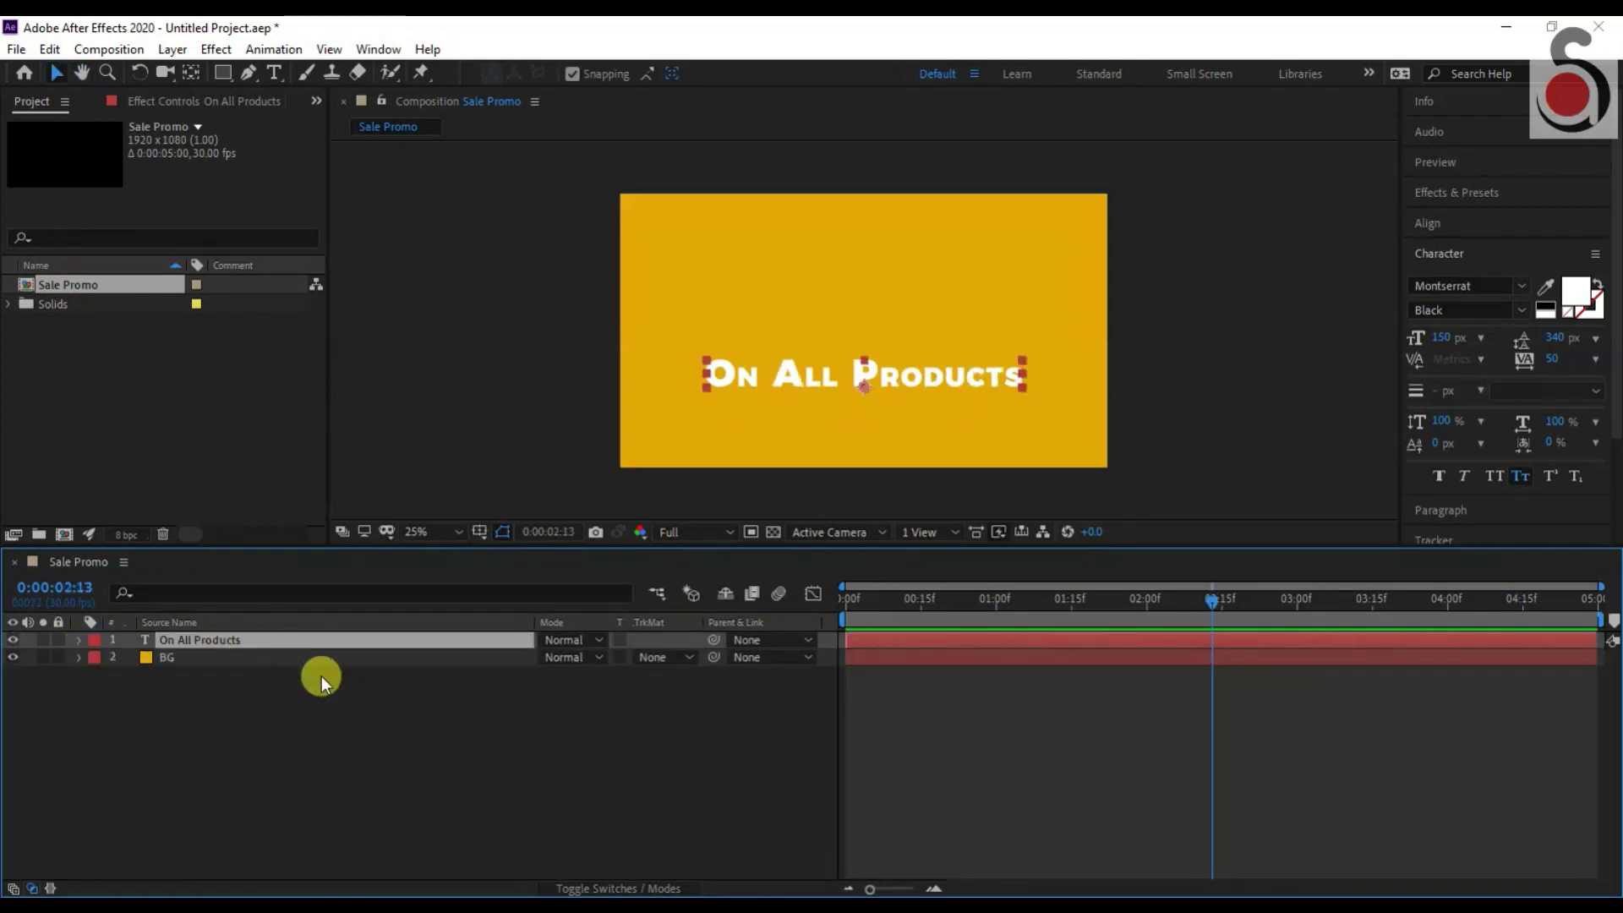
Keyframe layer Opacity from 0% at 0:10 to 100% at 2:00 and preview.
key("t")
left_click_drag(854, 605, 834, 605)
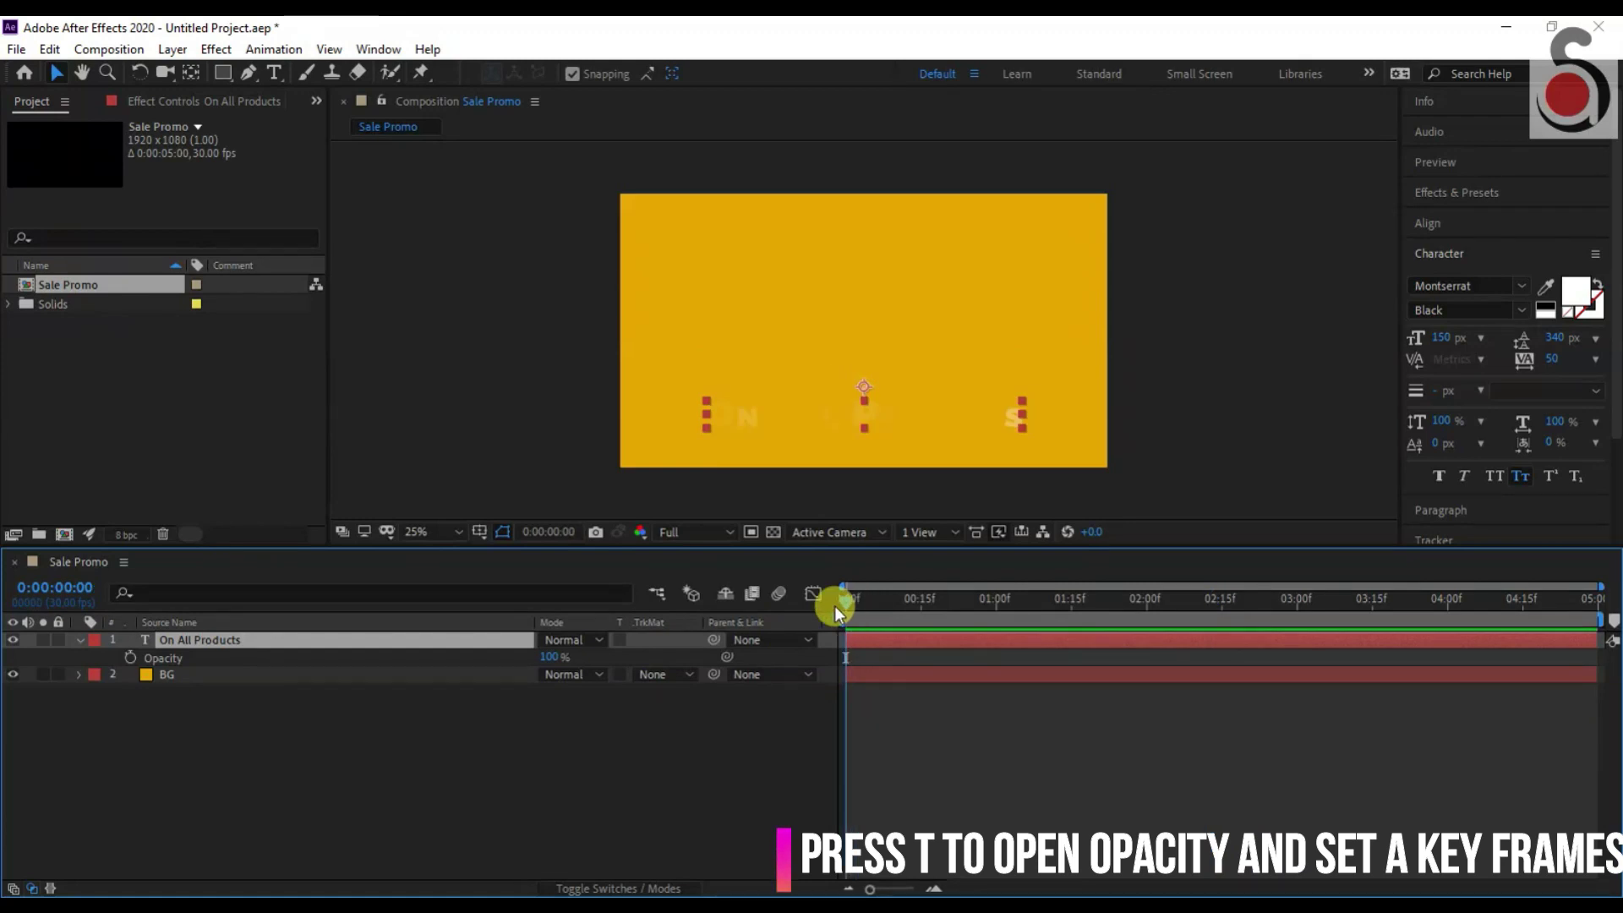
key("ctrl+shift+Right")
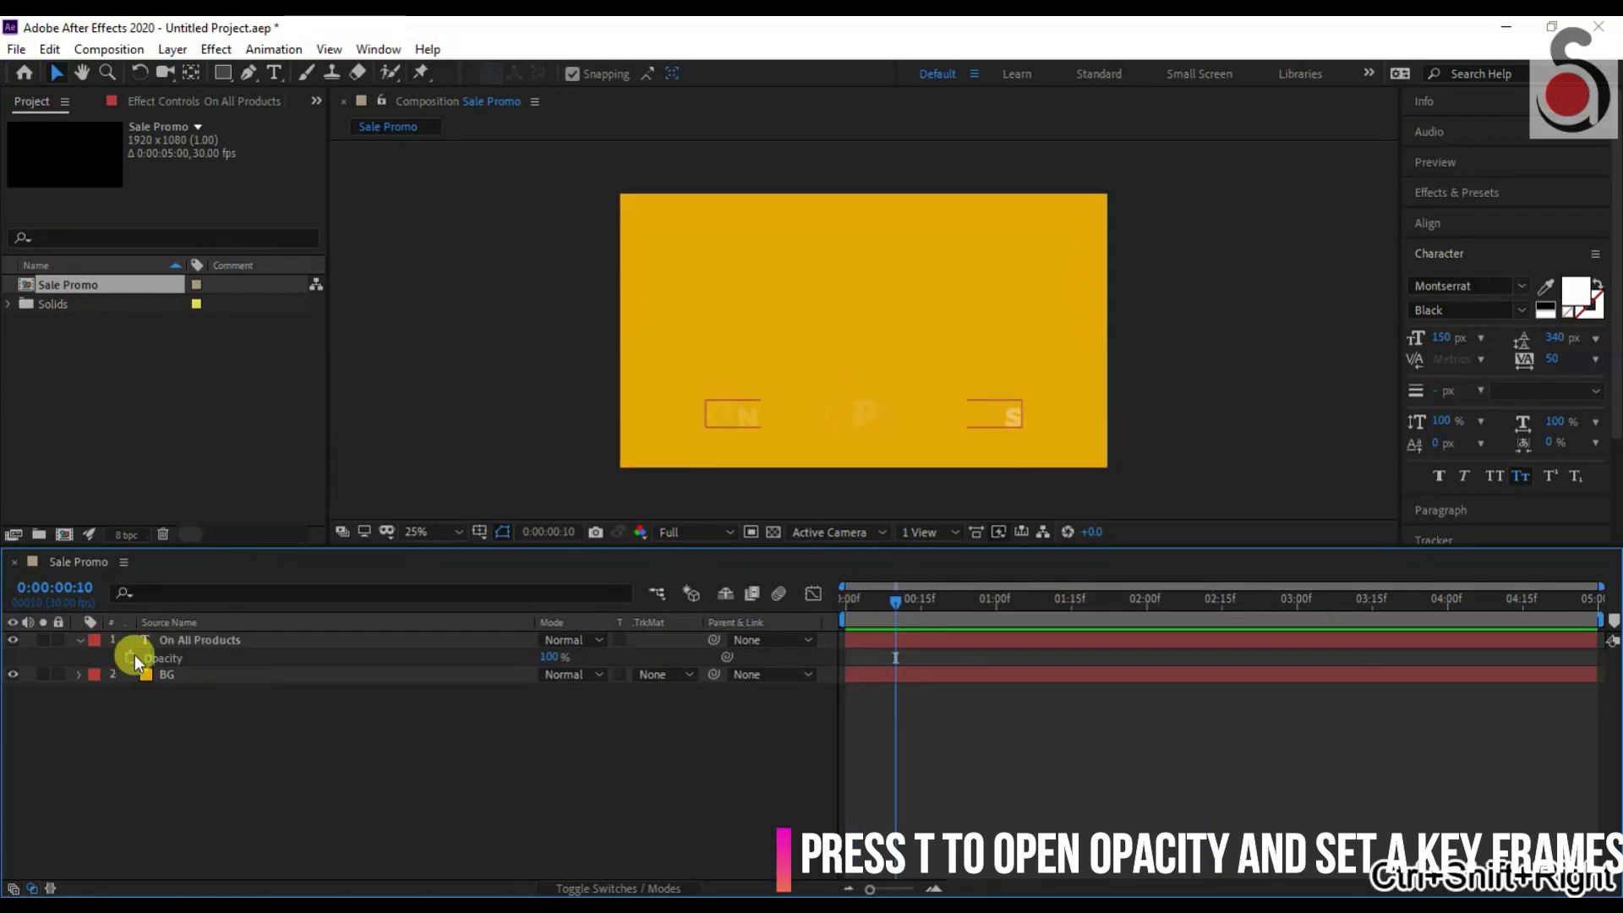
left_click(131, 657)
type("0")
key("Return")
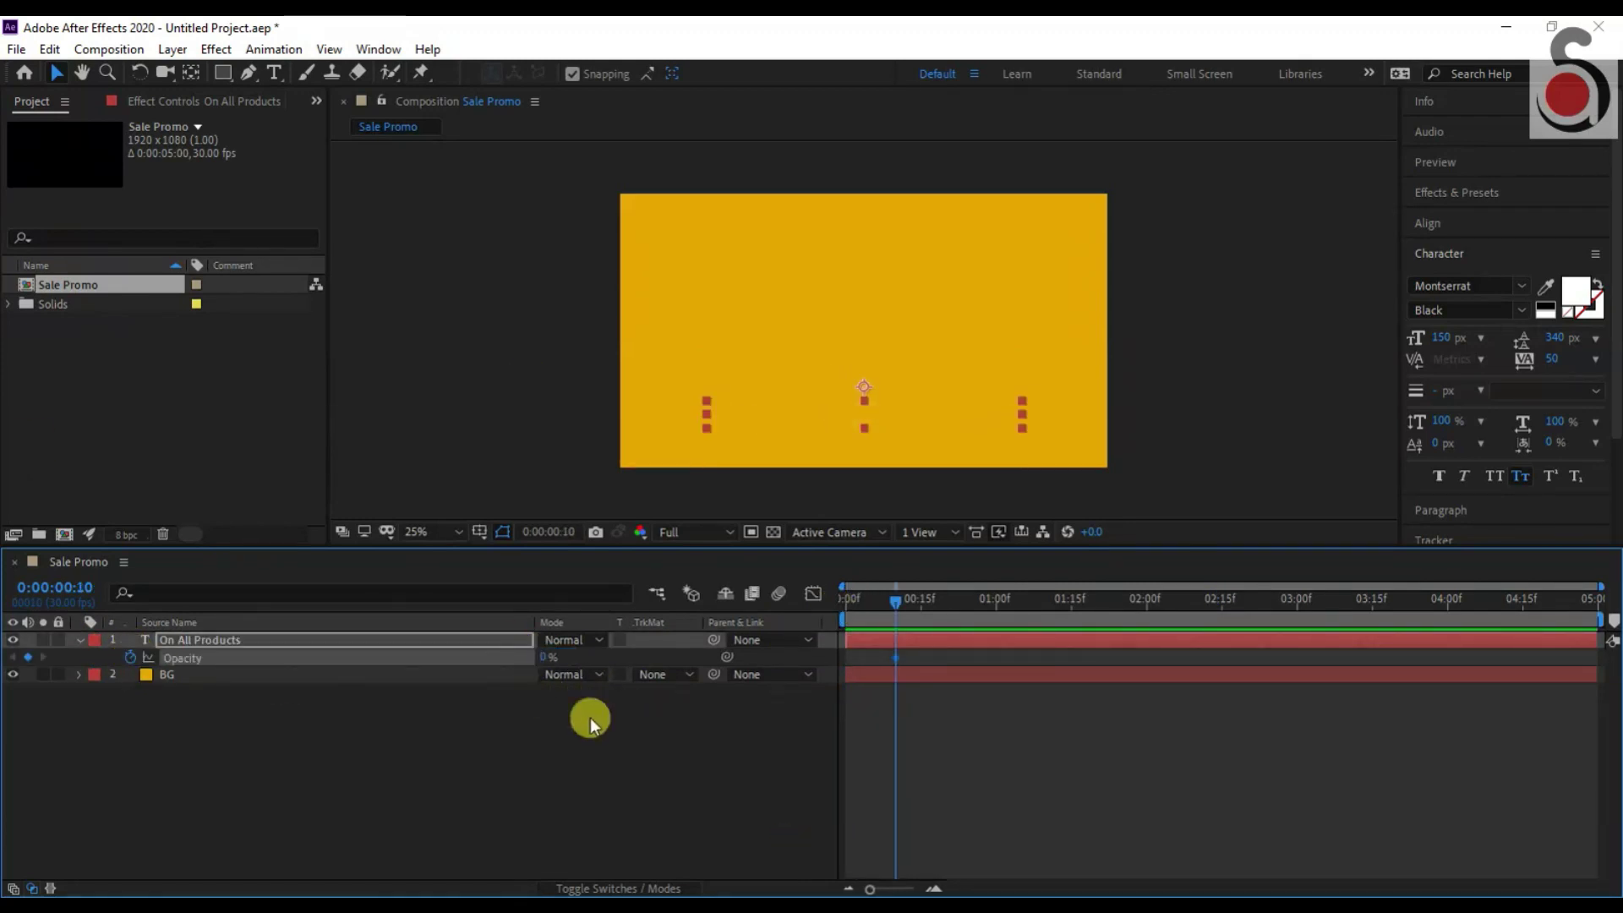
left_click_drag(1053, 622, 1147, 624)
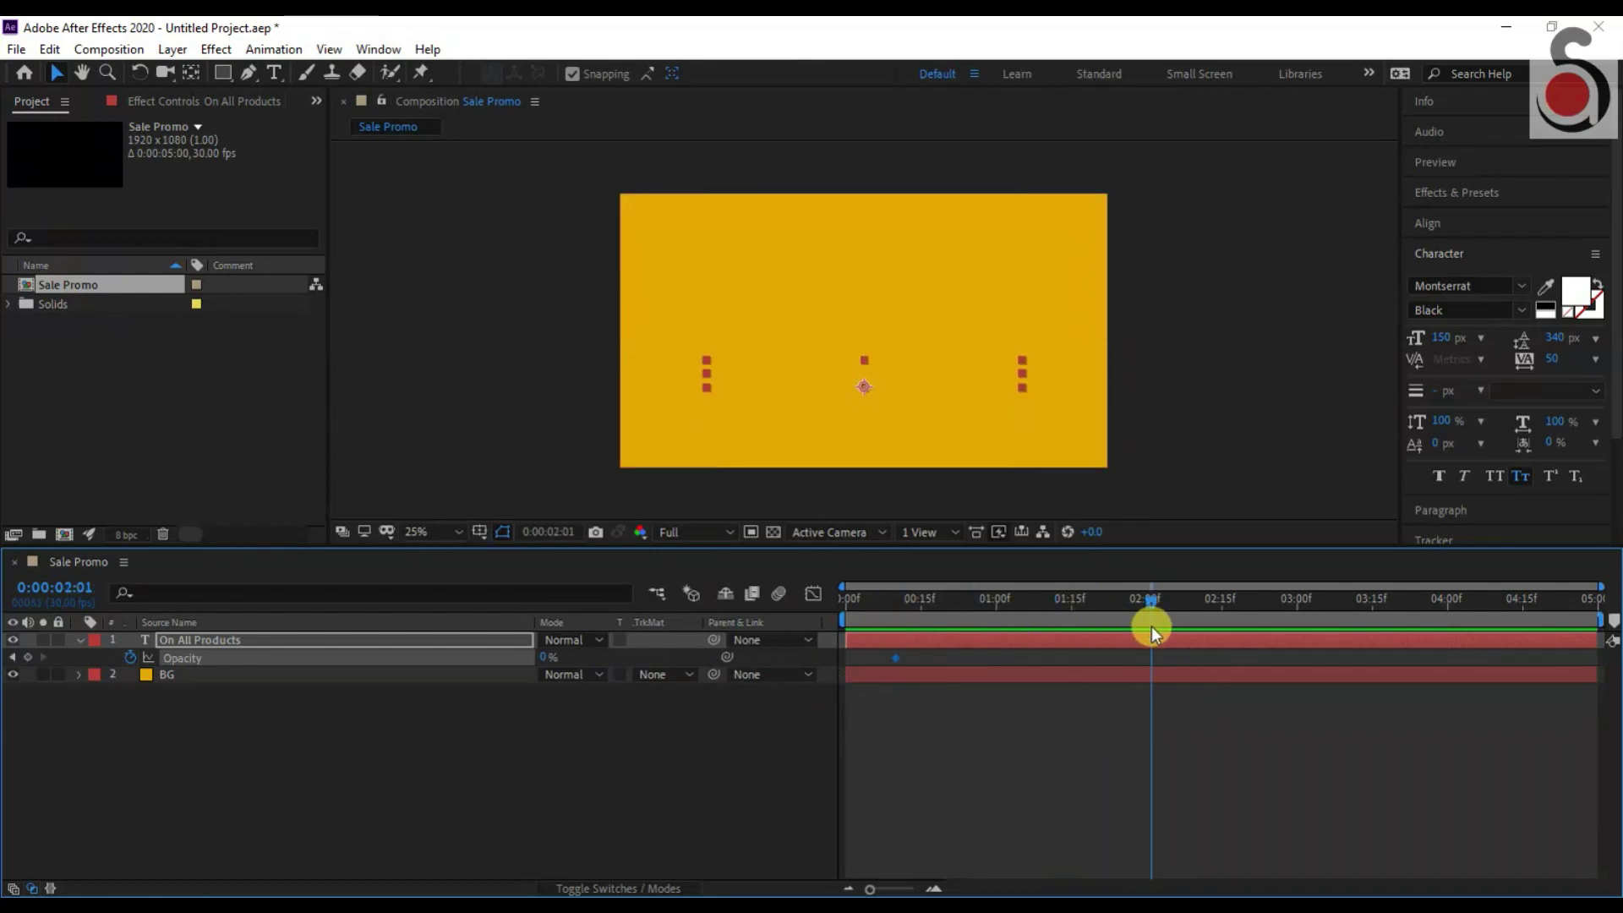
left_click_drag(545, 659, 630, 660)
left_click(905, 600)
key("space")
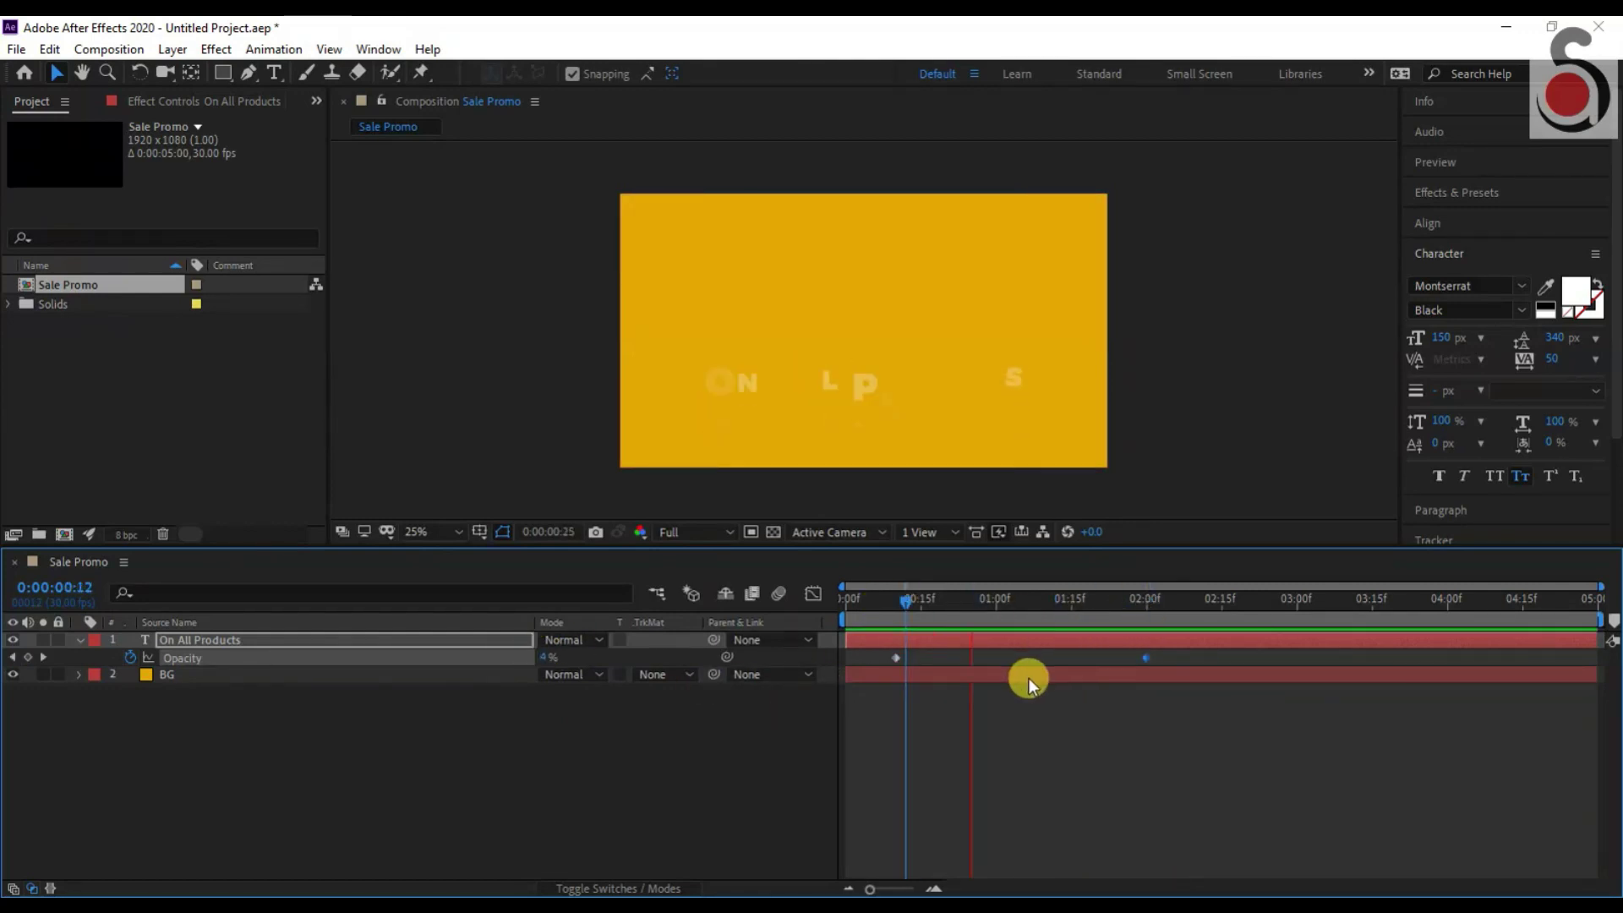
Change the On All Products fill colour to black #000000 and preview.
left_click(487, 640)
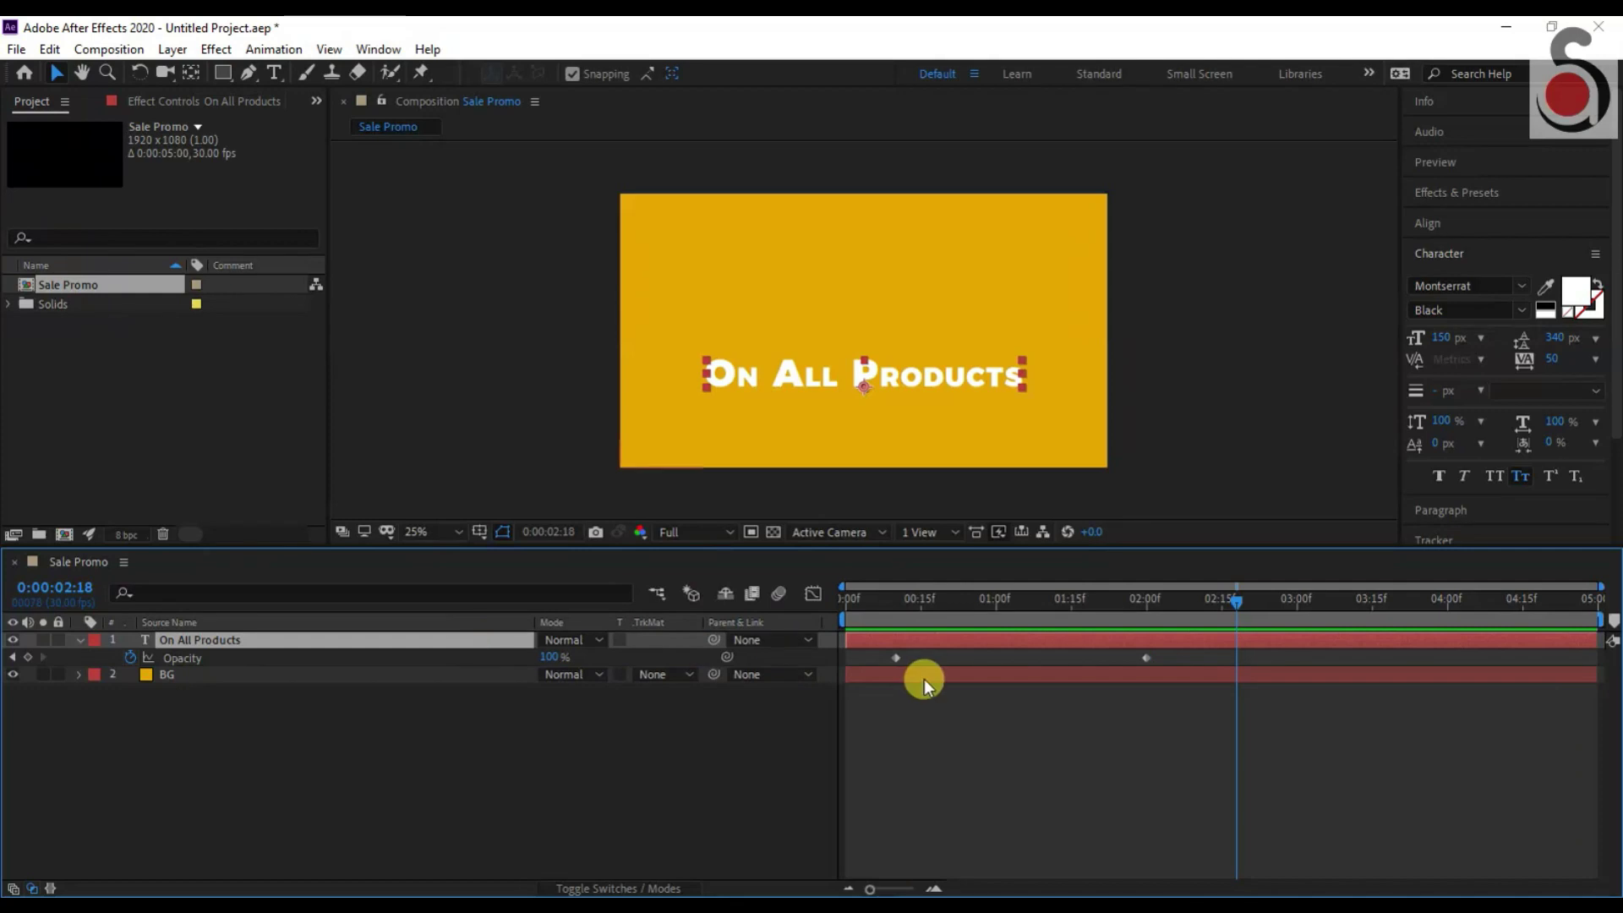
left_click(1575, 291)
type("000000")
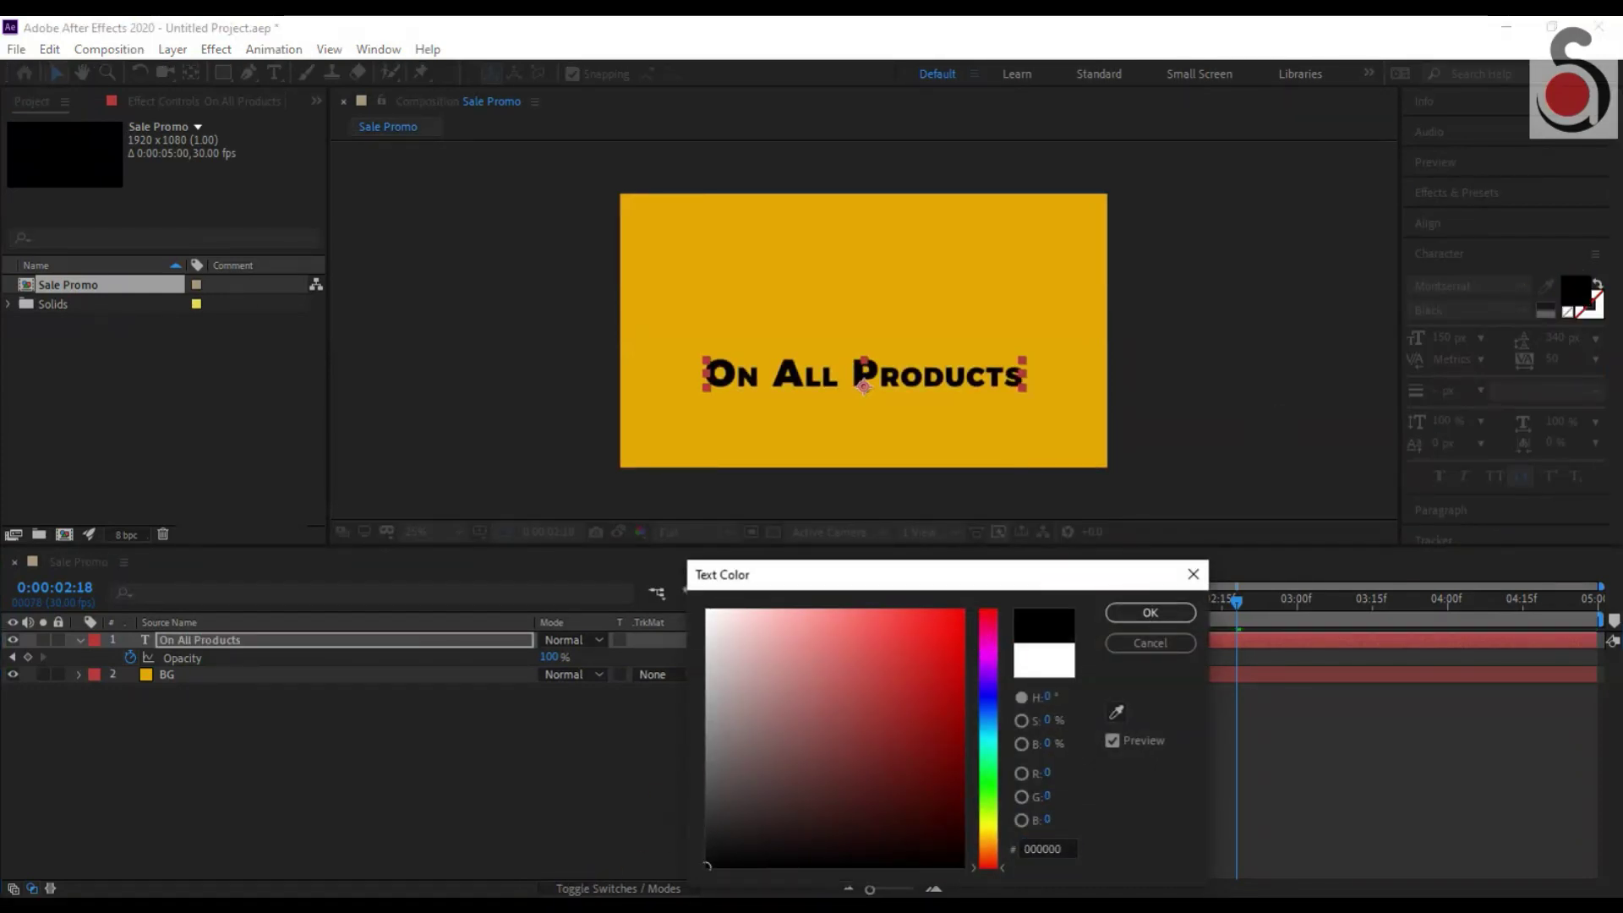
left_click(1140, 612)
left_click(889, 600)
key("space")
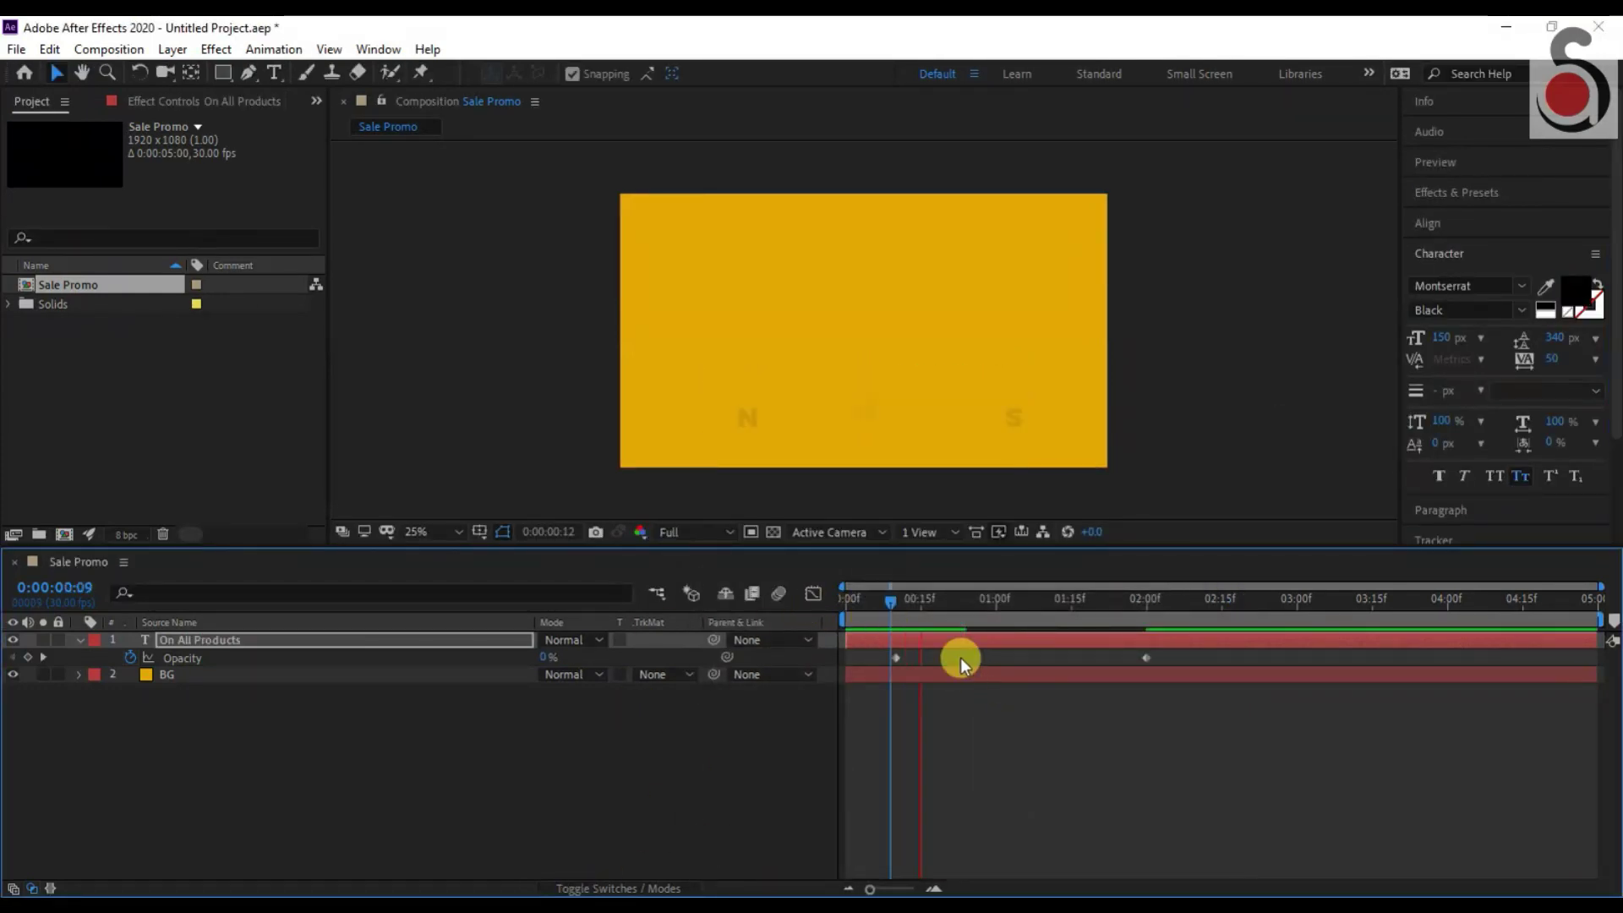
left_click(621, 736)
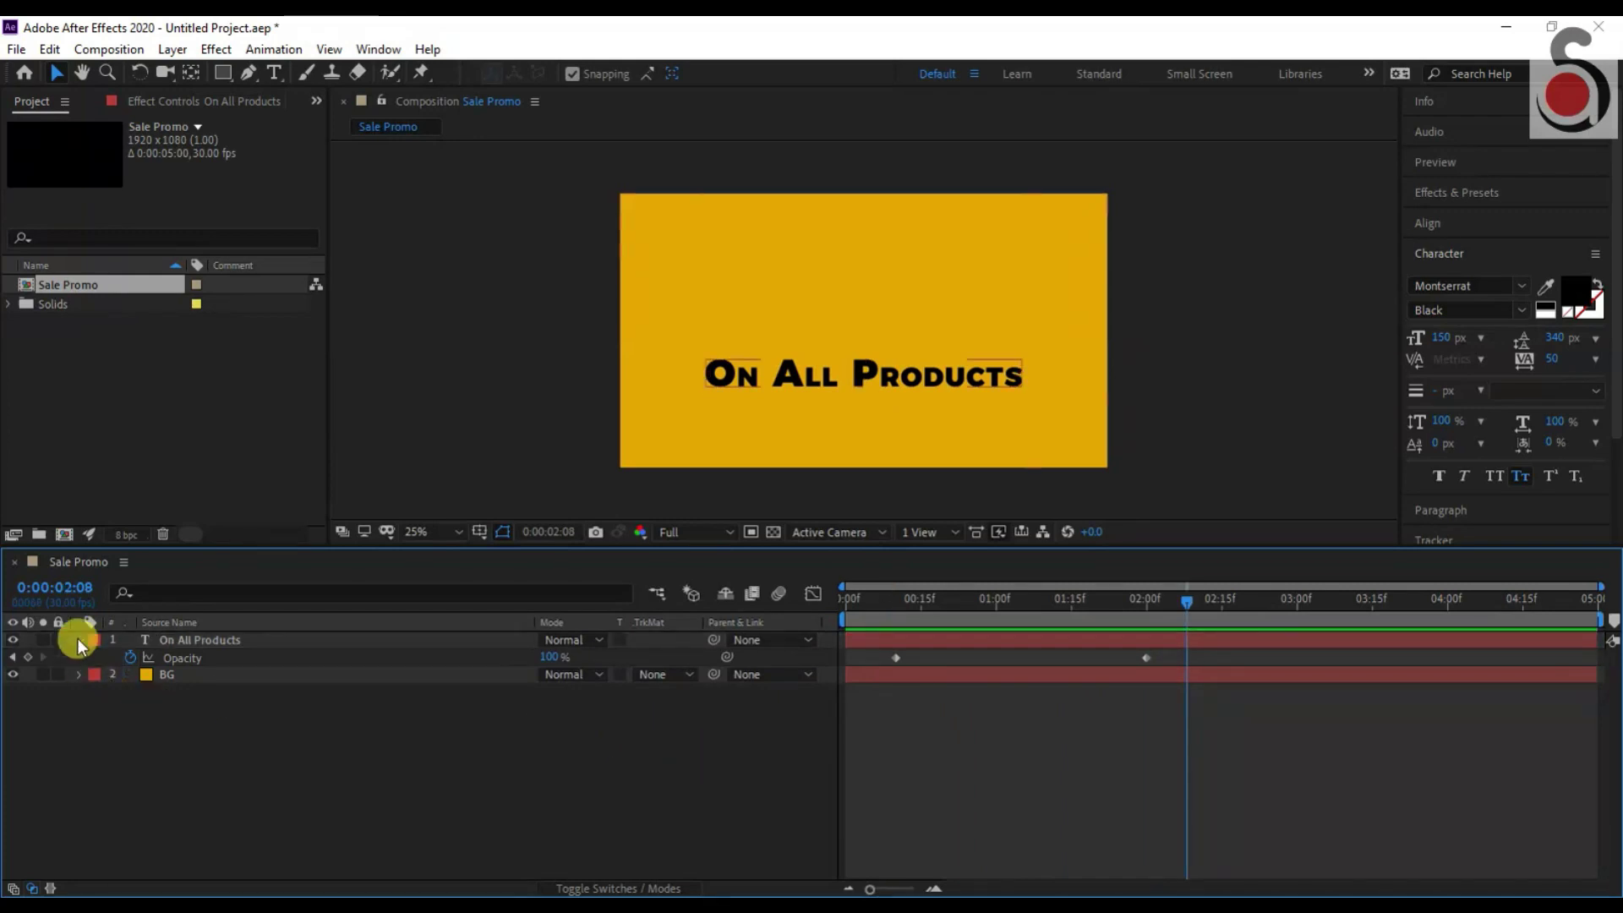
left_click(79, 639)
left_click(272, 75)
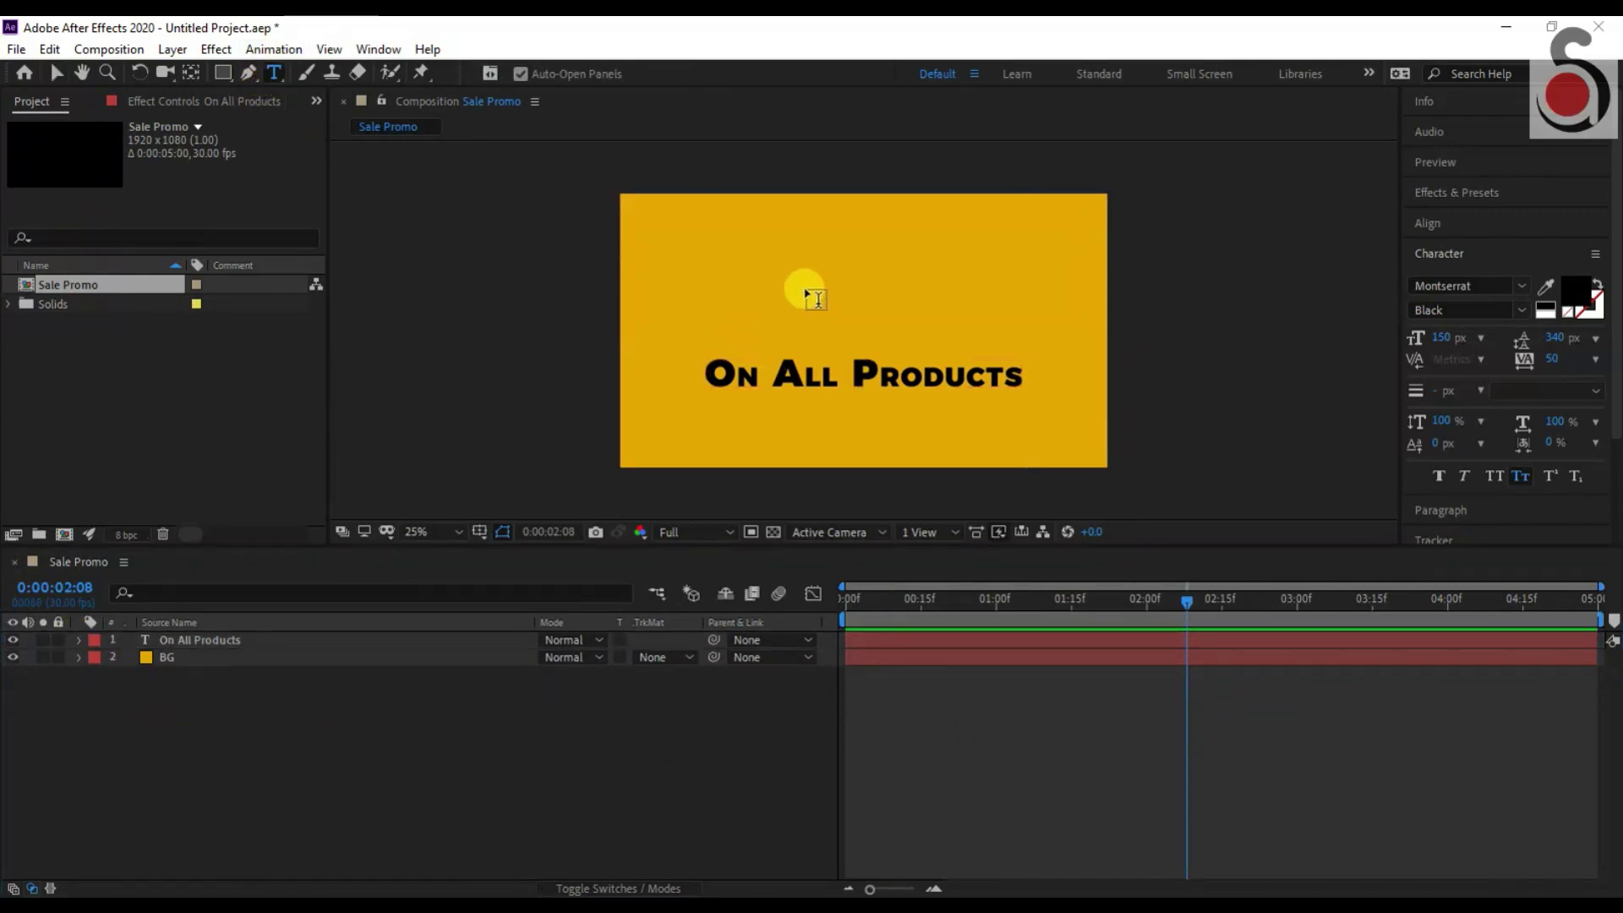
Create a text layer stacking 40, 35, 30 and 25 on separate lines with 150 px leading.
left_click(748, 247)
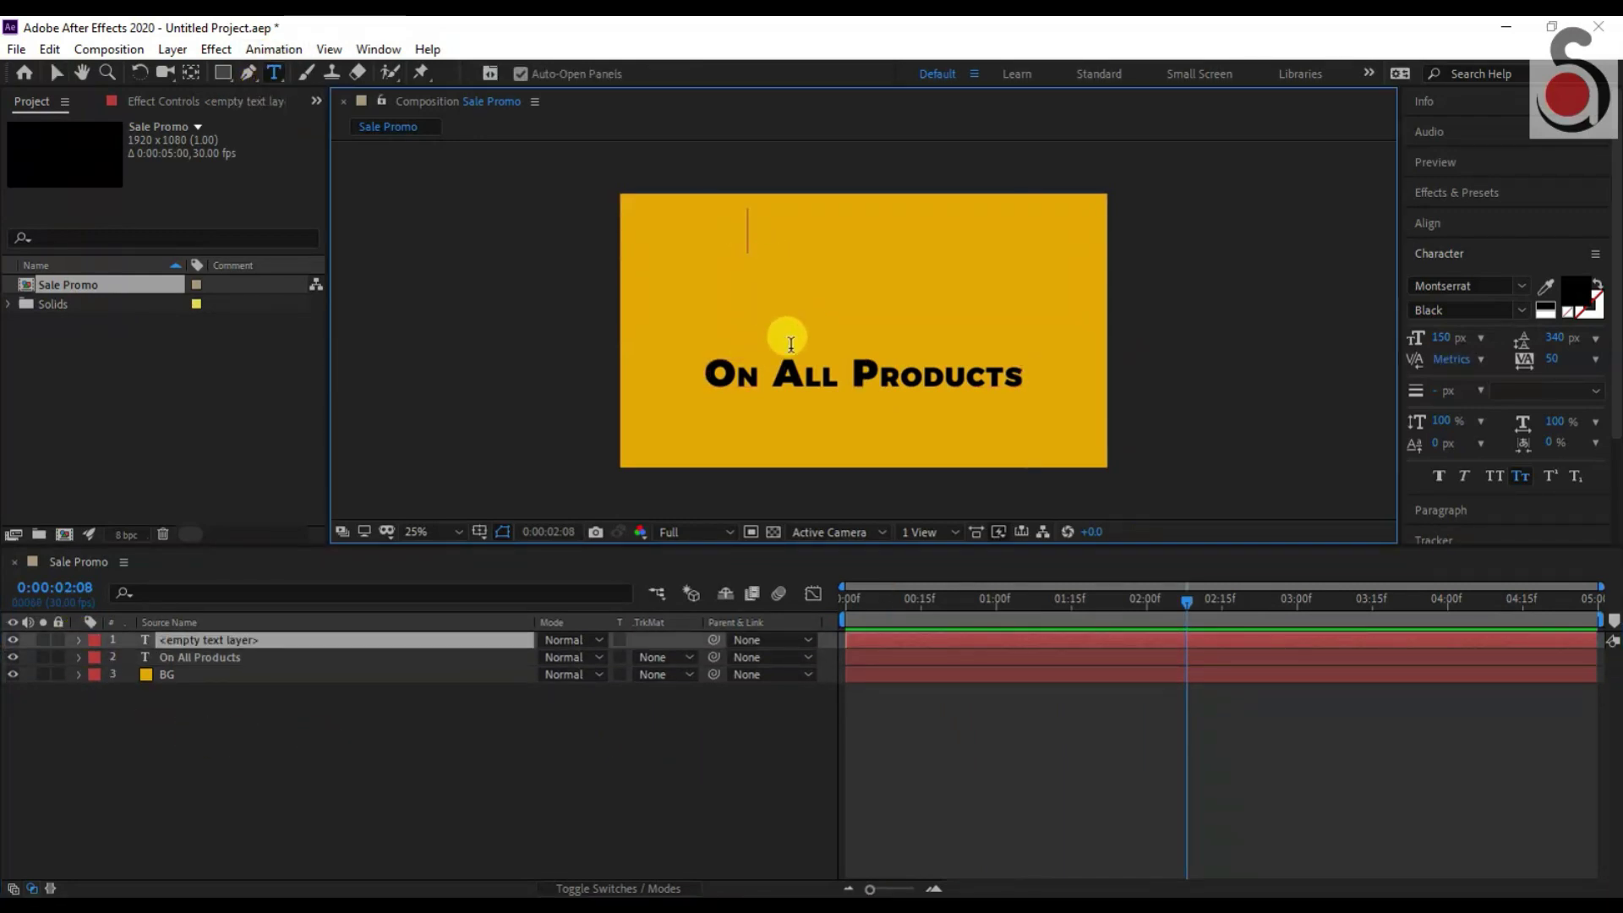
type("40  3")
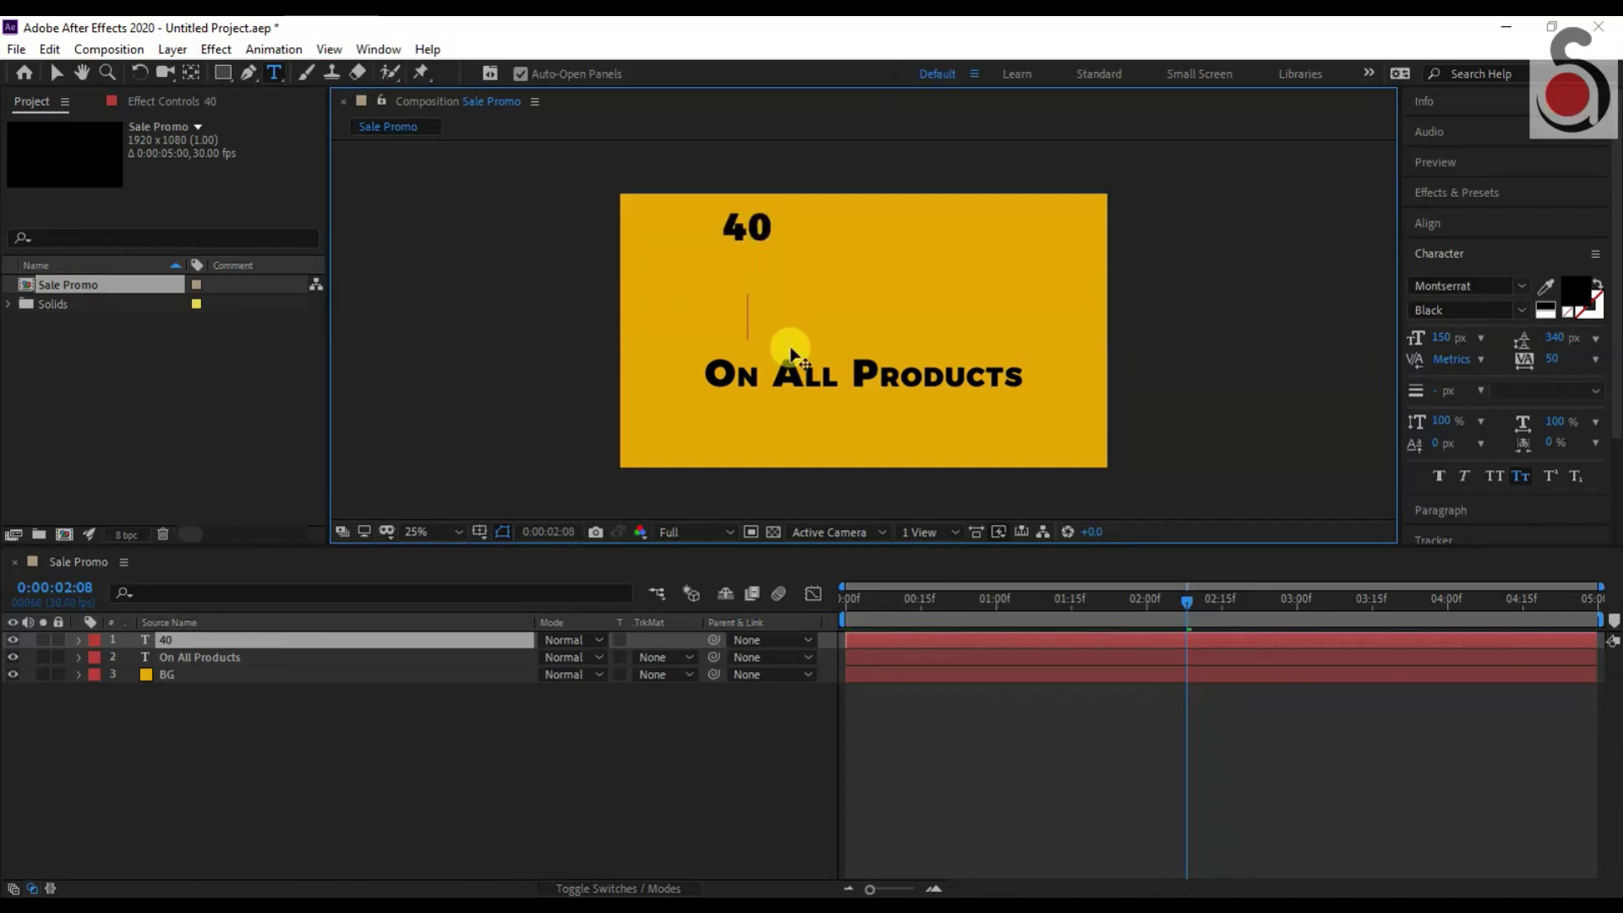
type("5")
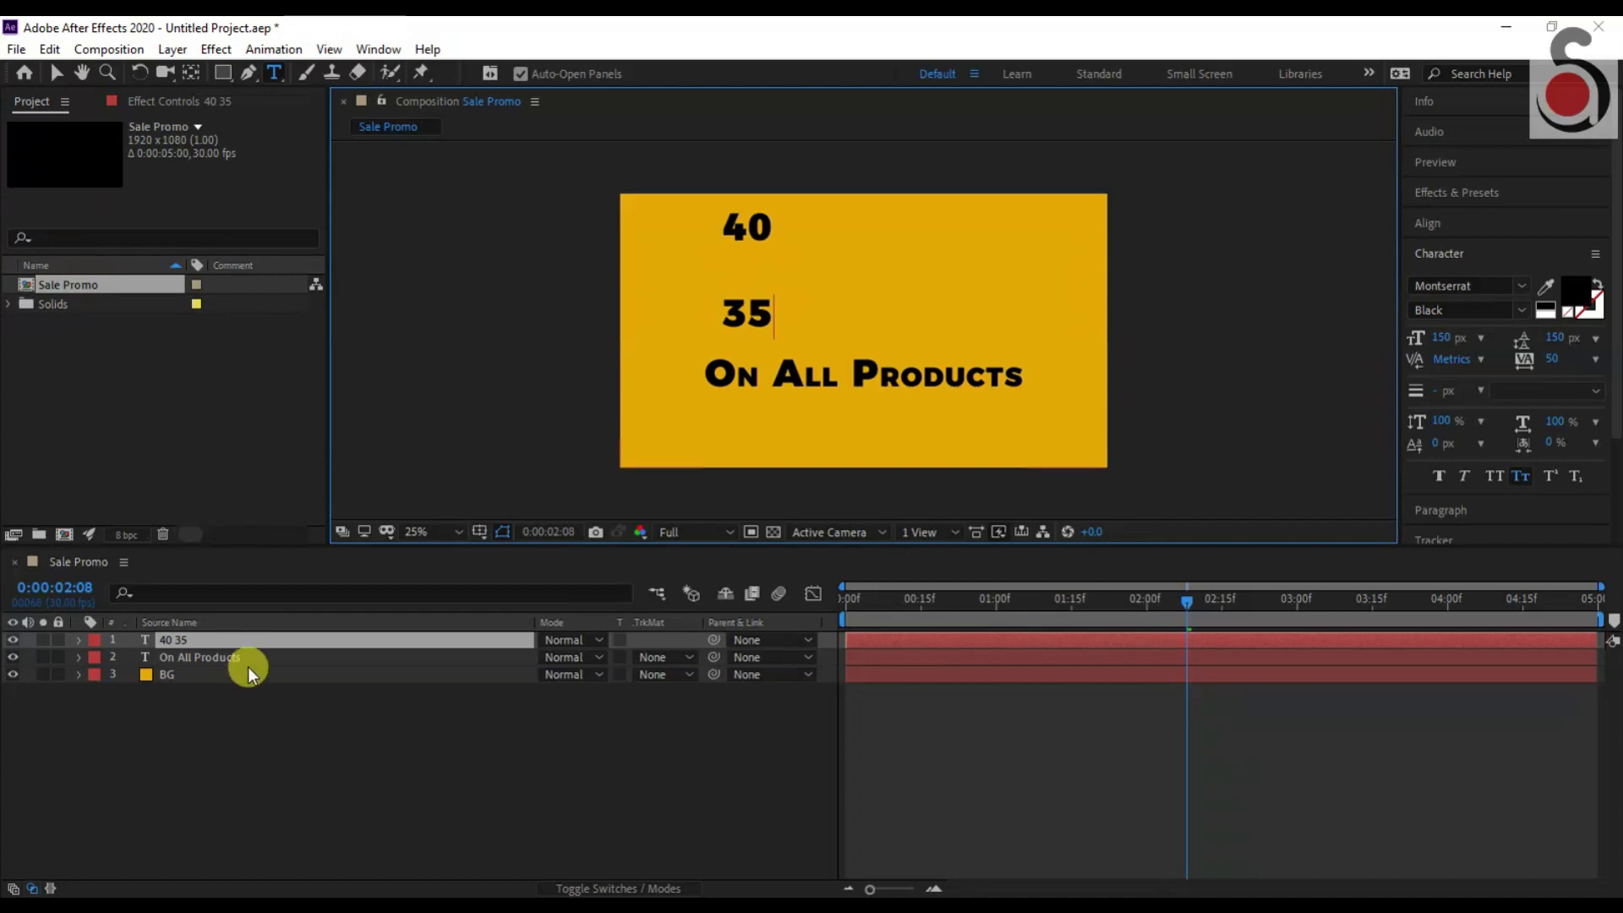
left_click(257, 641)
left_click(1559, 338)
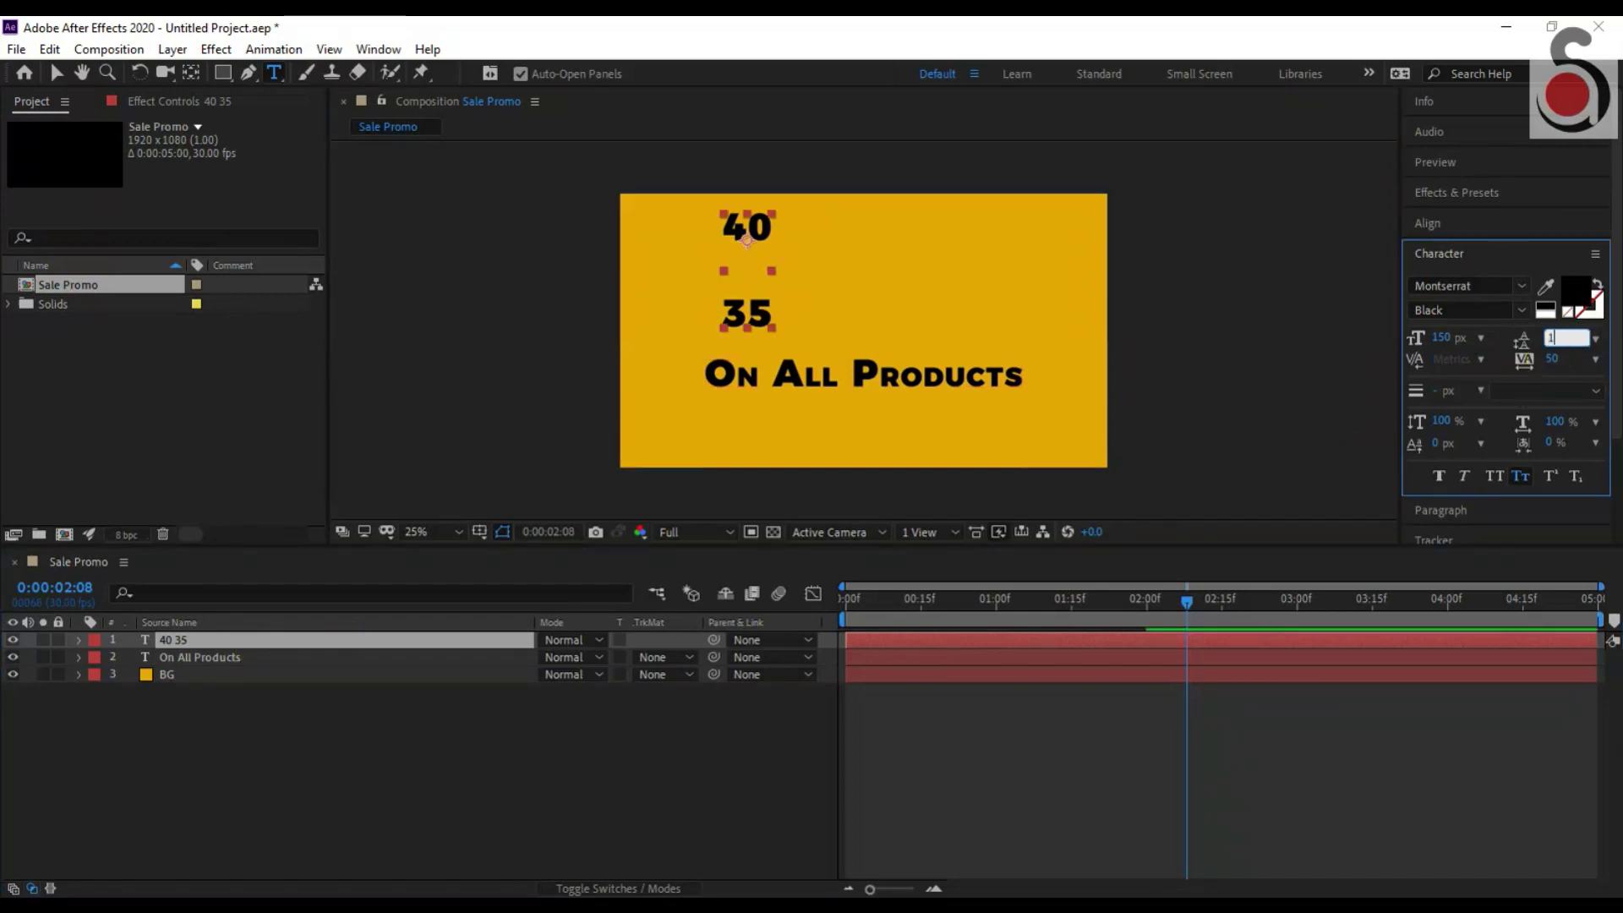
type("50")
key("Return")
Correct the mistyped digit on the third line and select the numbers layer.
left_click(765, 266)
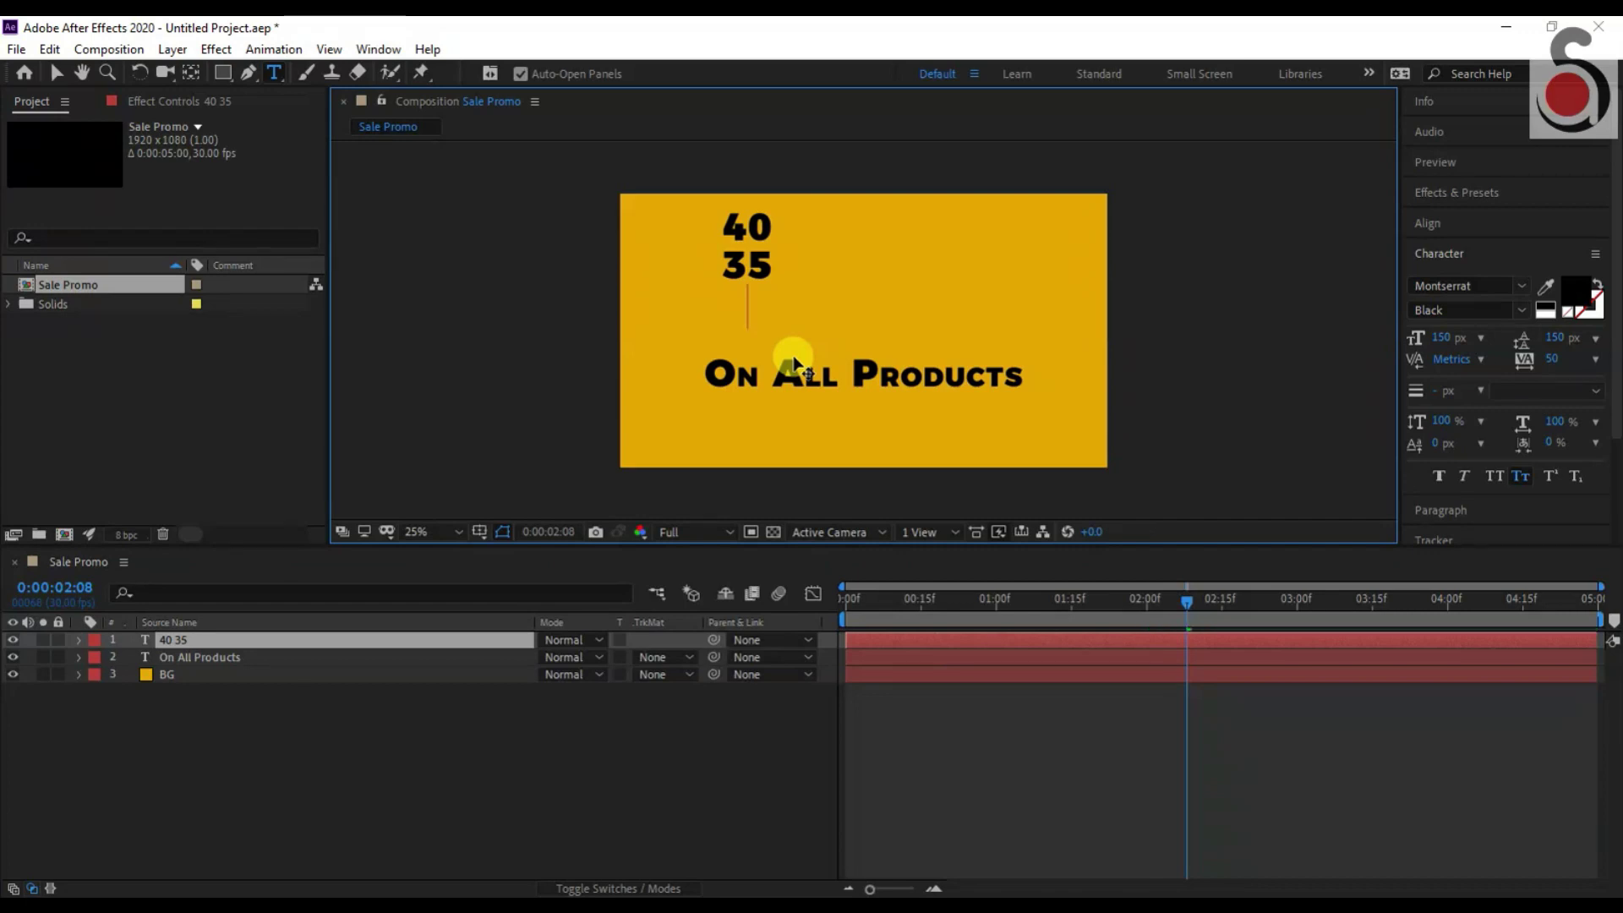
type("2")
key("BackSpace")
type("30")
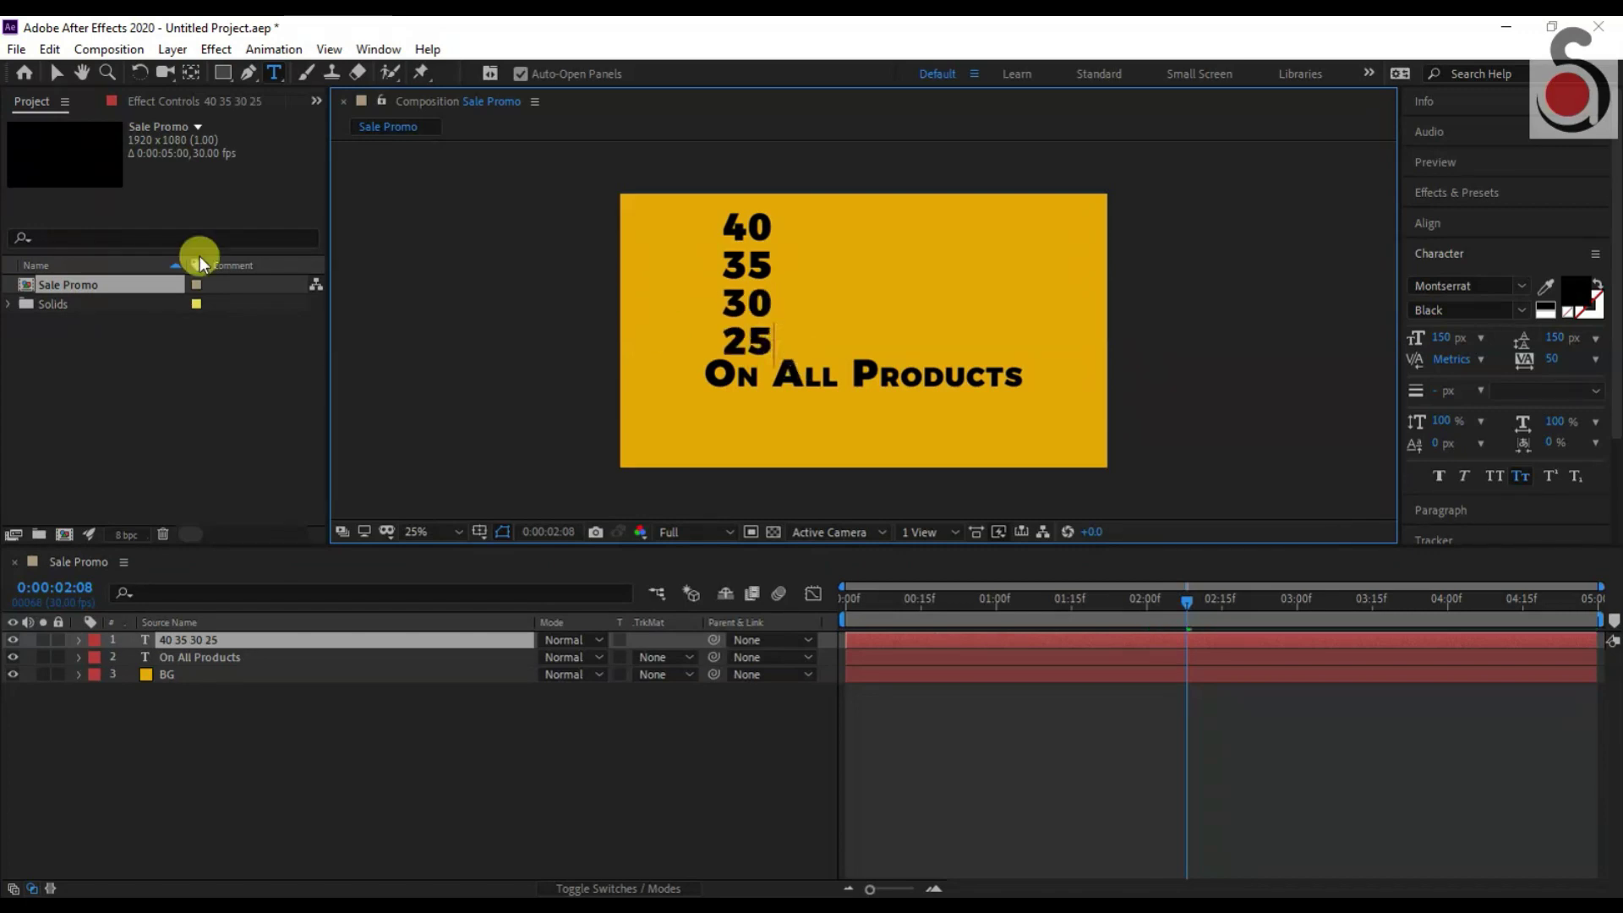
left_click(59, 72)
left_click(436, 637)
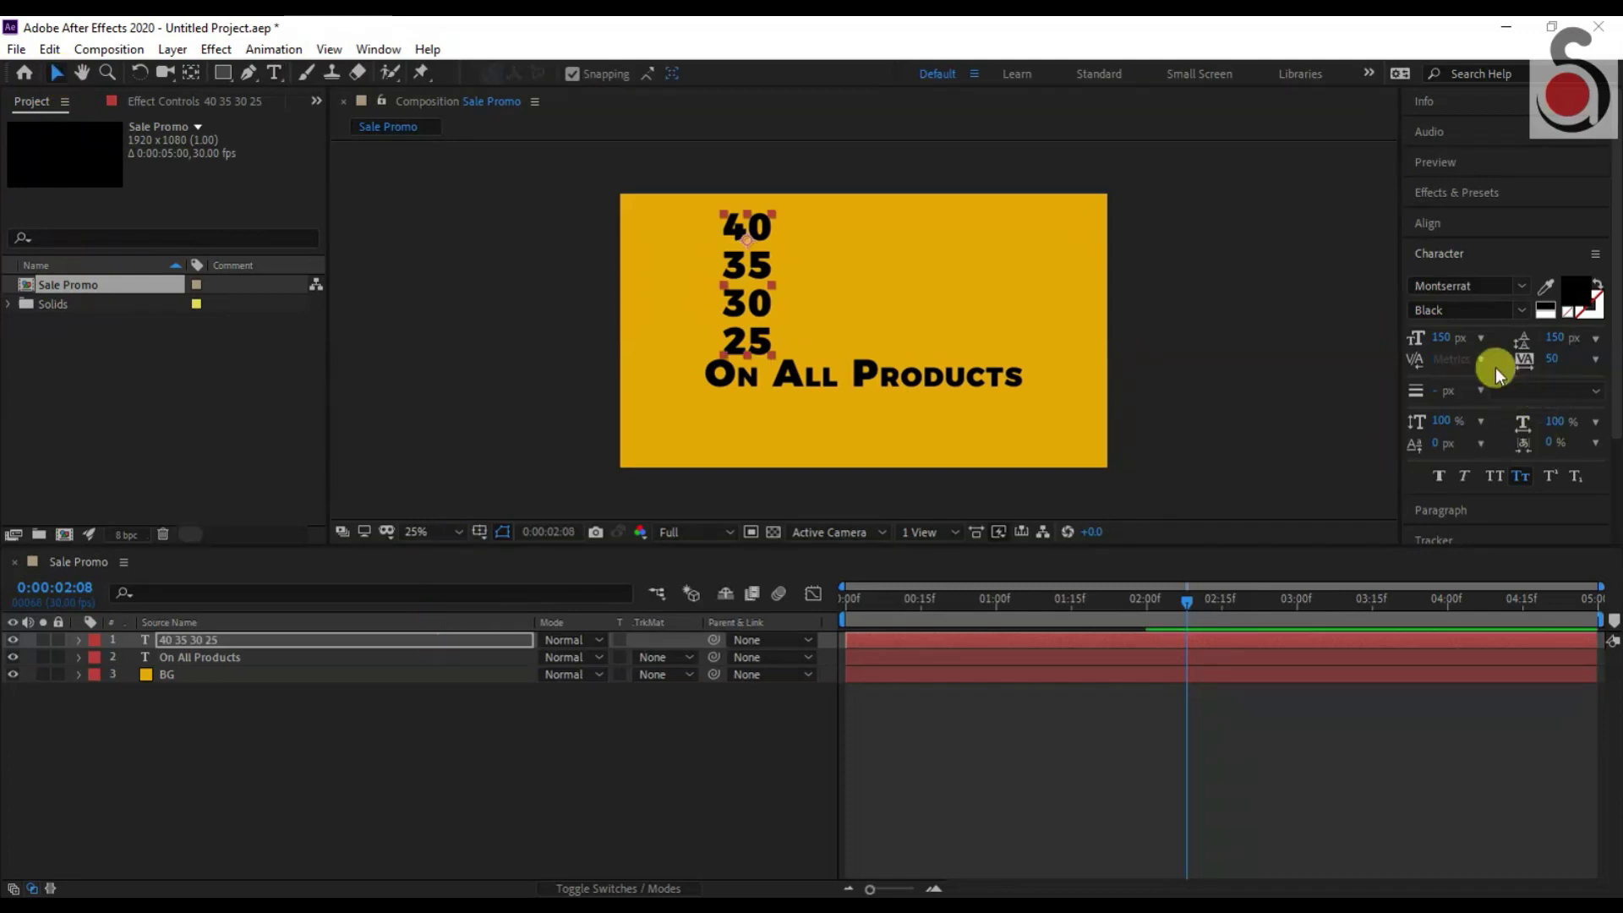
Set the number text to a 500 px font size with 411 px leading.
left_click(1448, 337)
type("500")
key("Return")
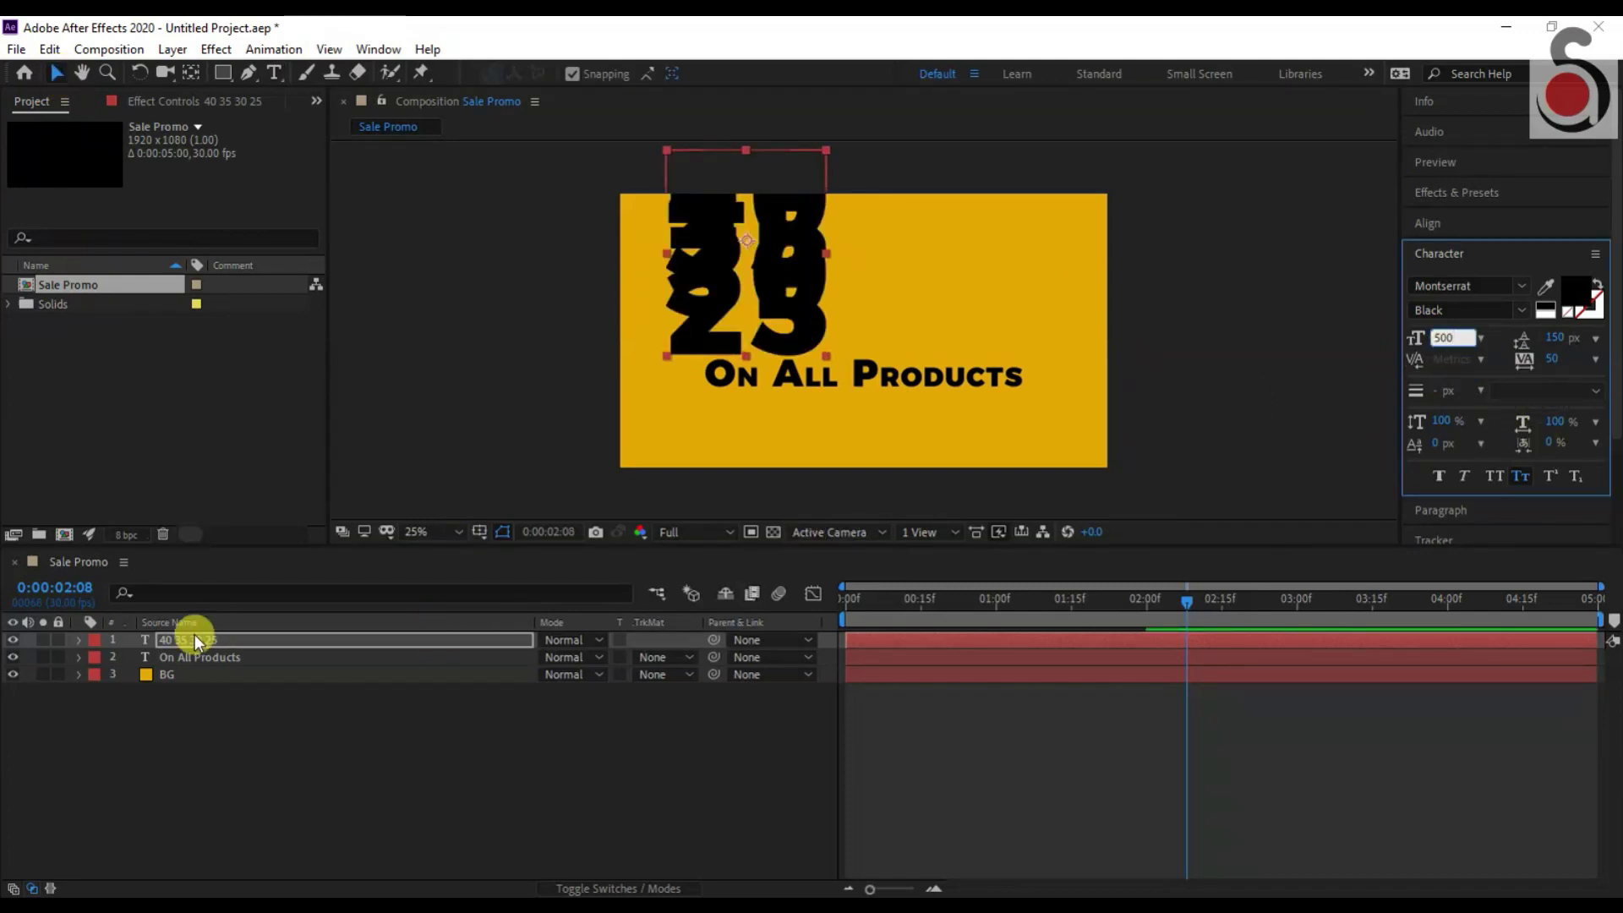
left_click(1555, 339)
type("30")
key("Return")
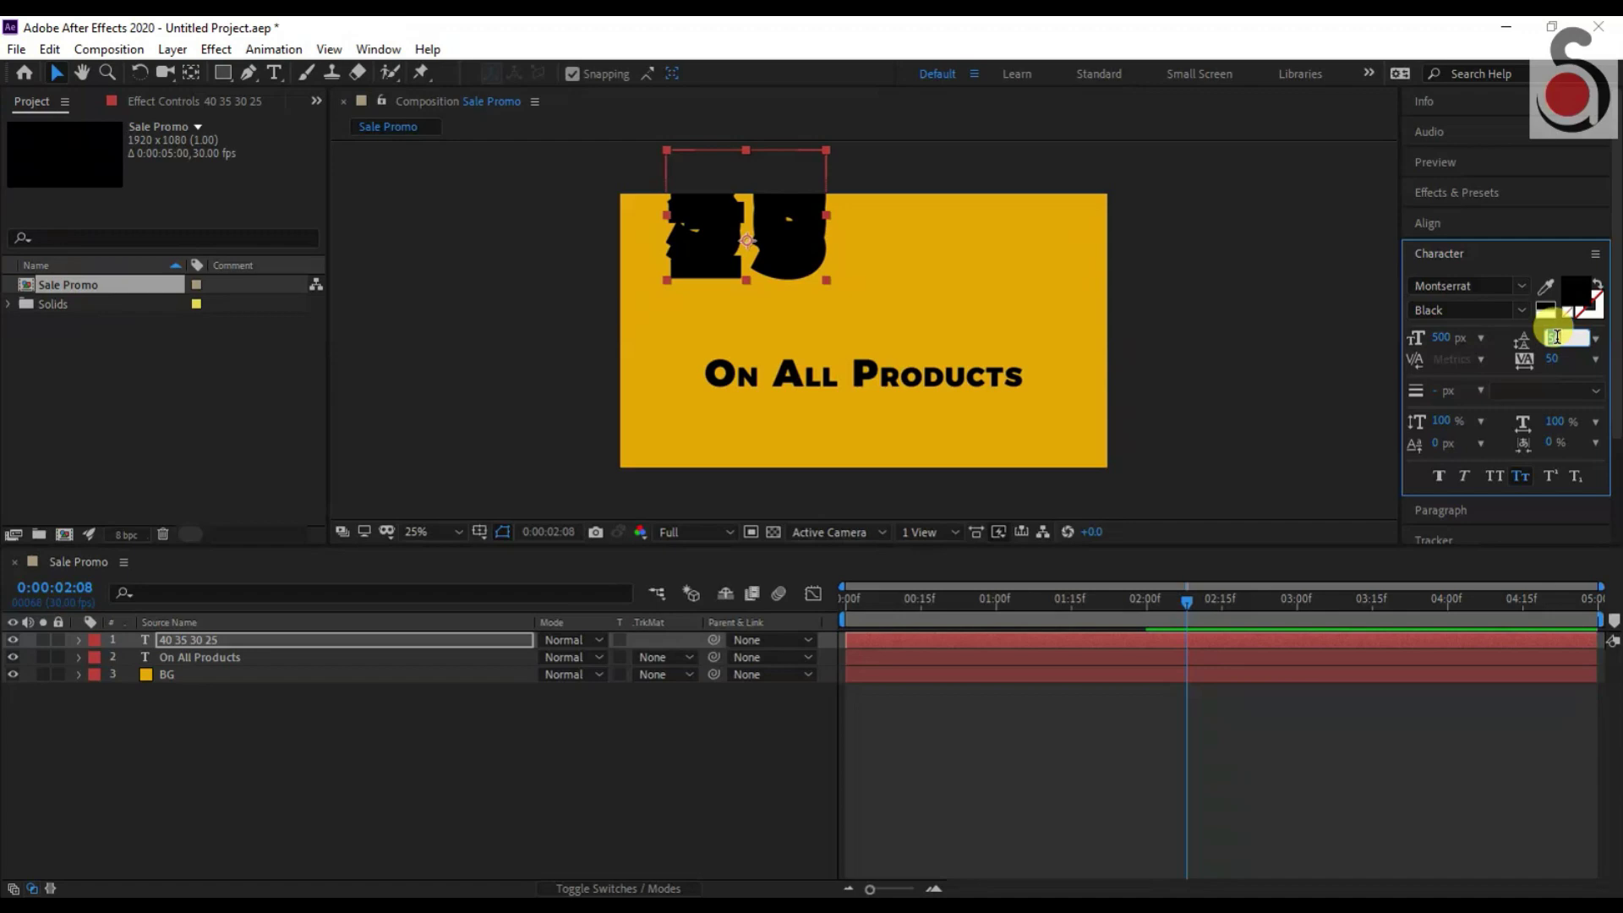
type("350")
key("Return")
left_click_drag(1558, 345, 1600, 355)
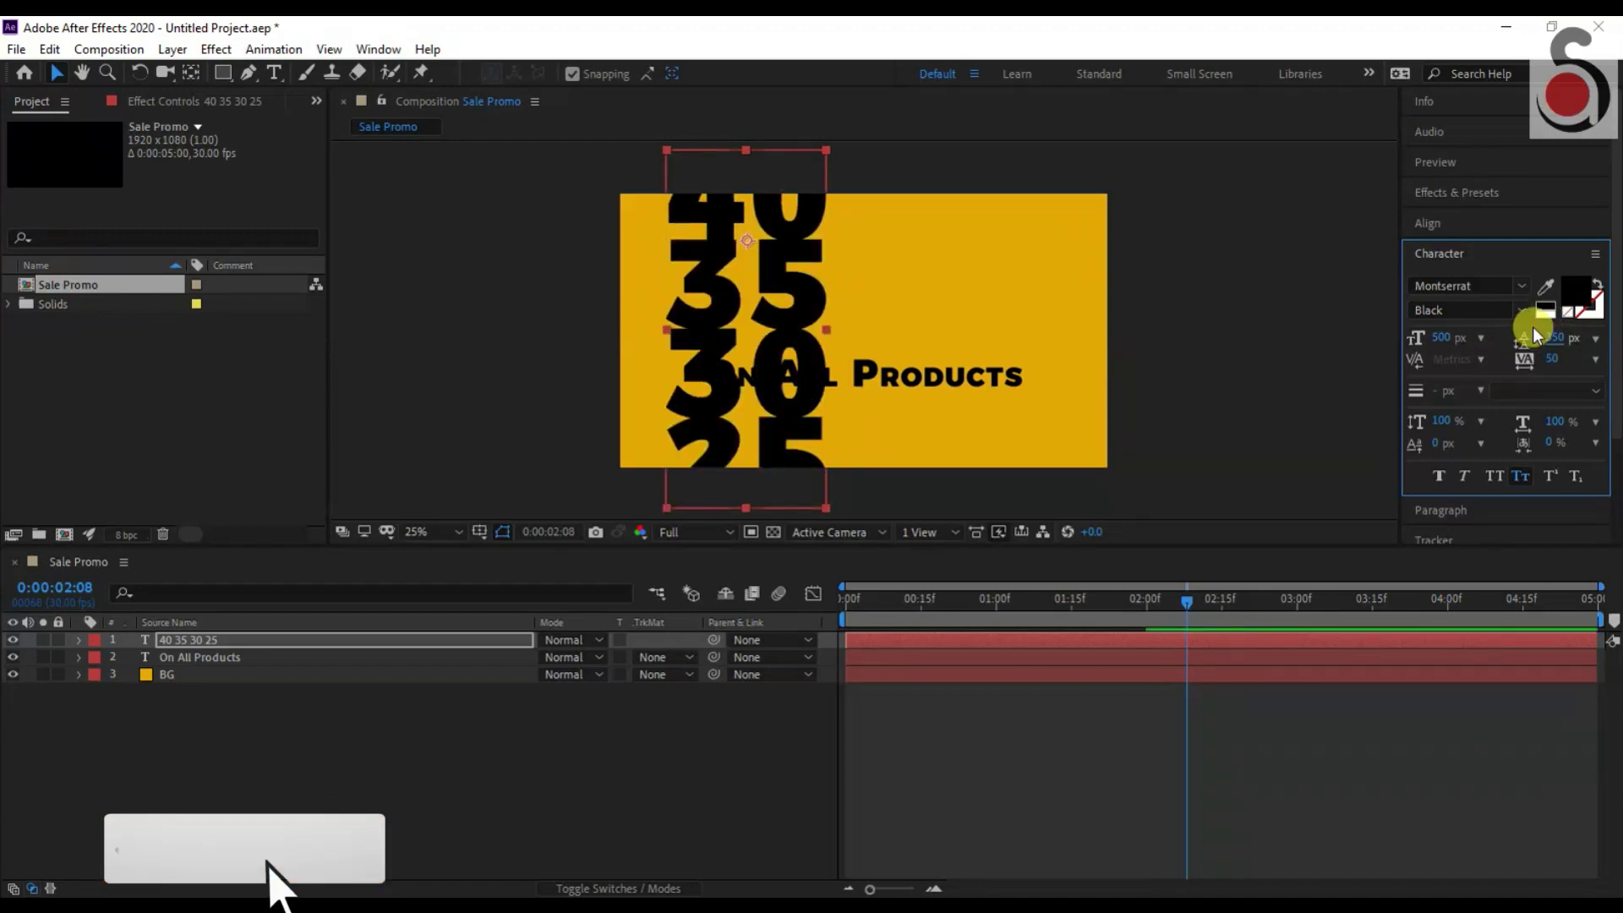
left_click_drag(1600, 355, 1610, 359)
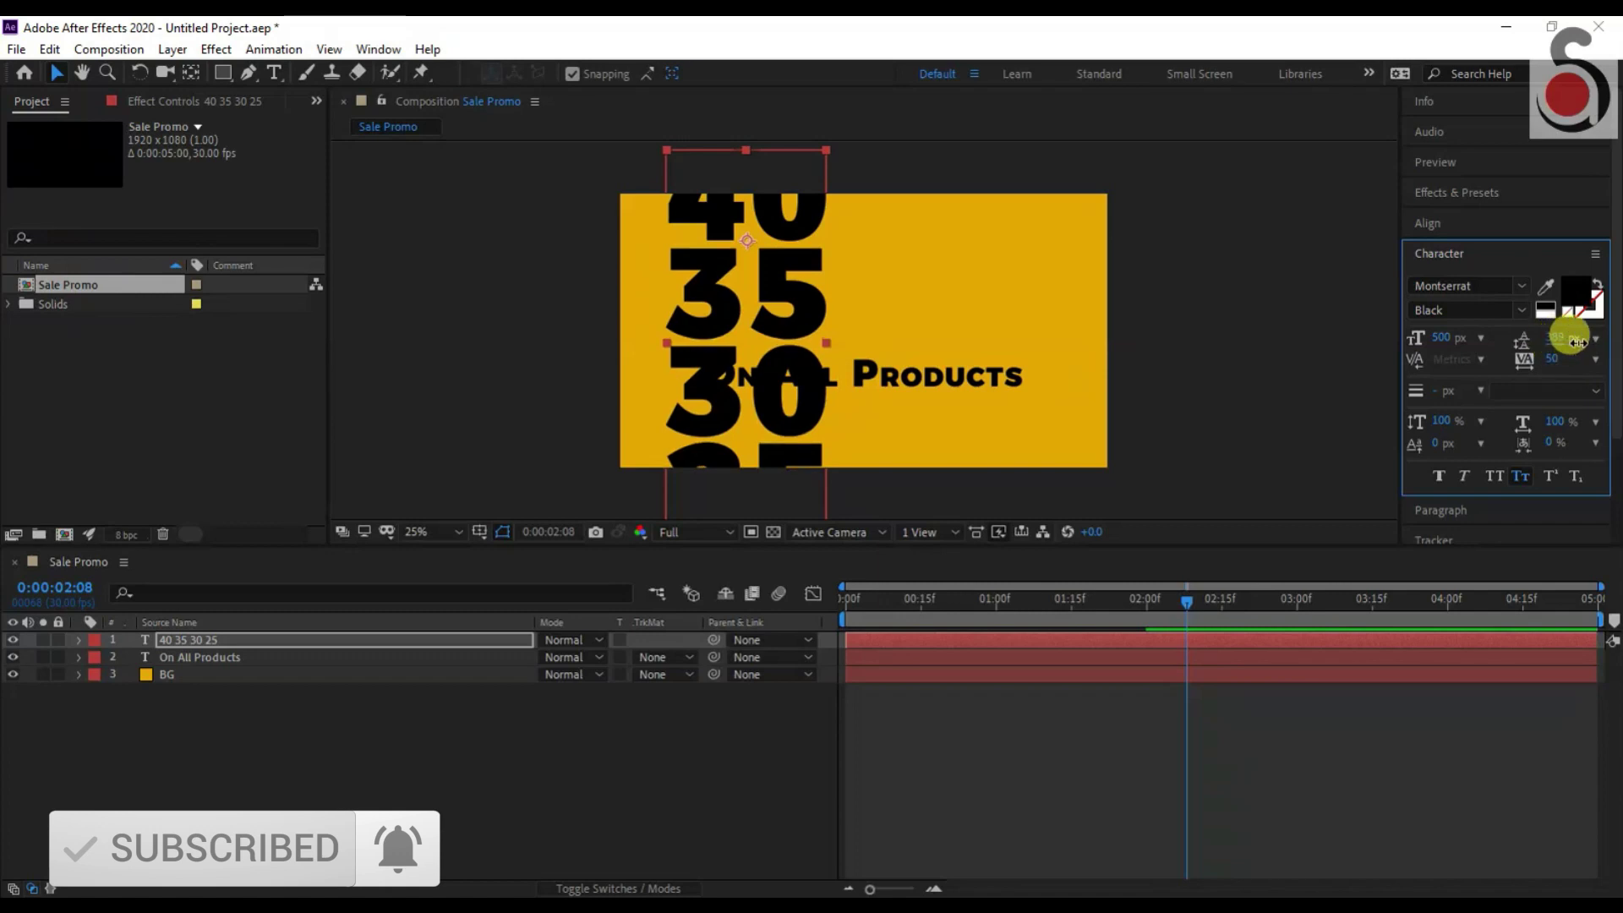
left_click_drag(1557, 346, 1583, 336)
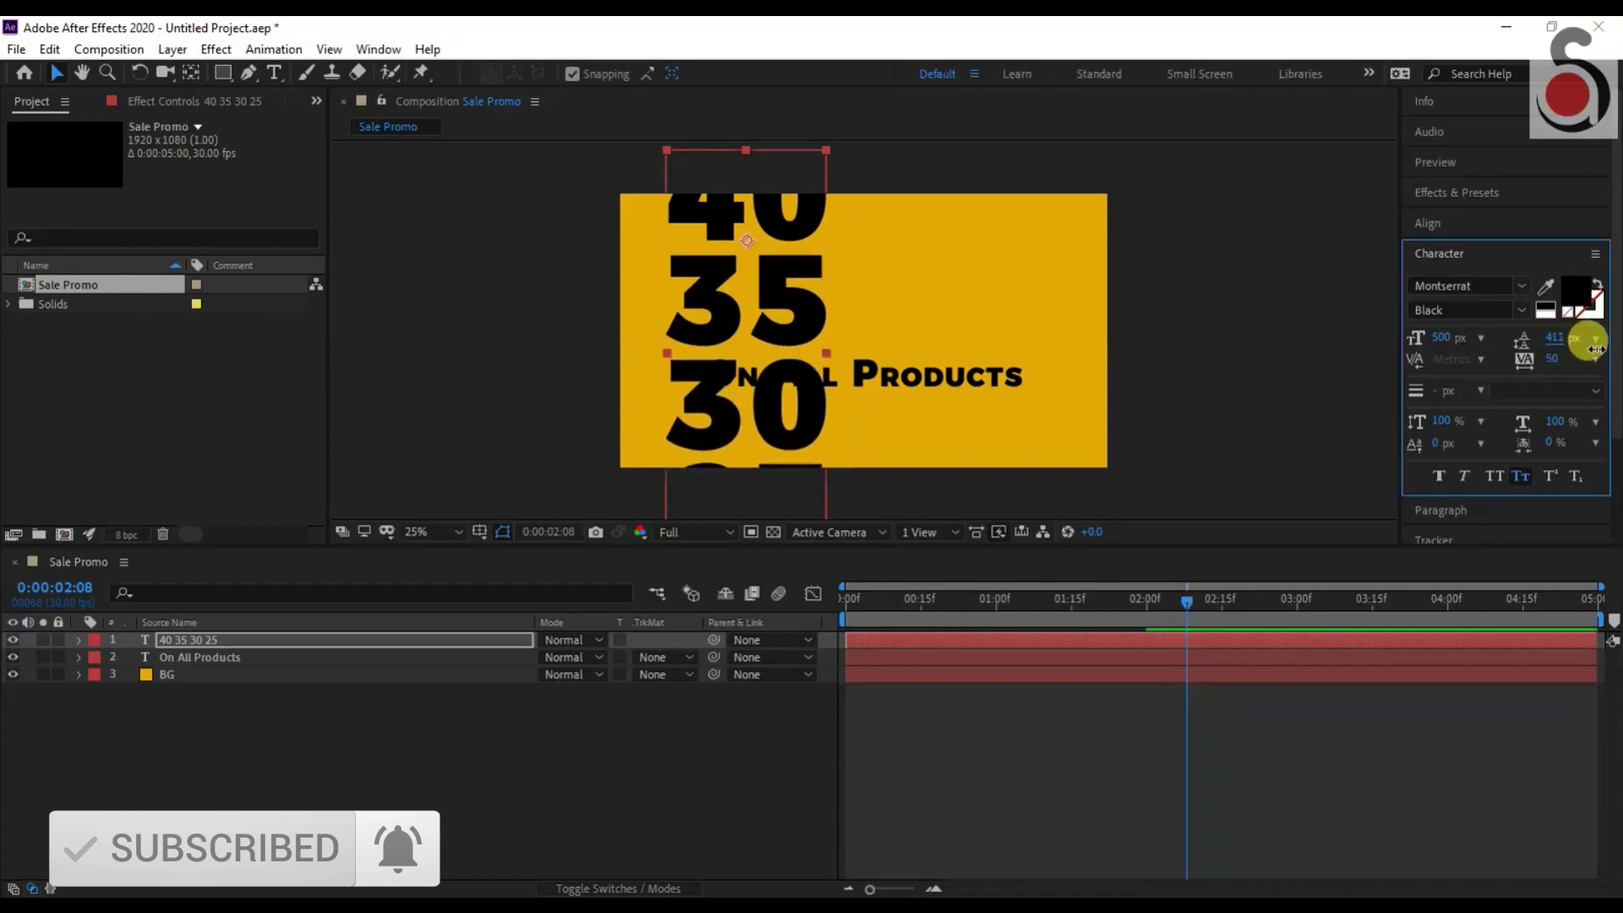
Move the number stack right and down to Position 651, 252.
left_click(366, 642)
key("p")
left_click_drag(590, 664, 715, 677)
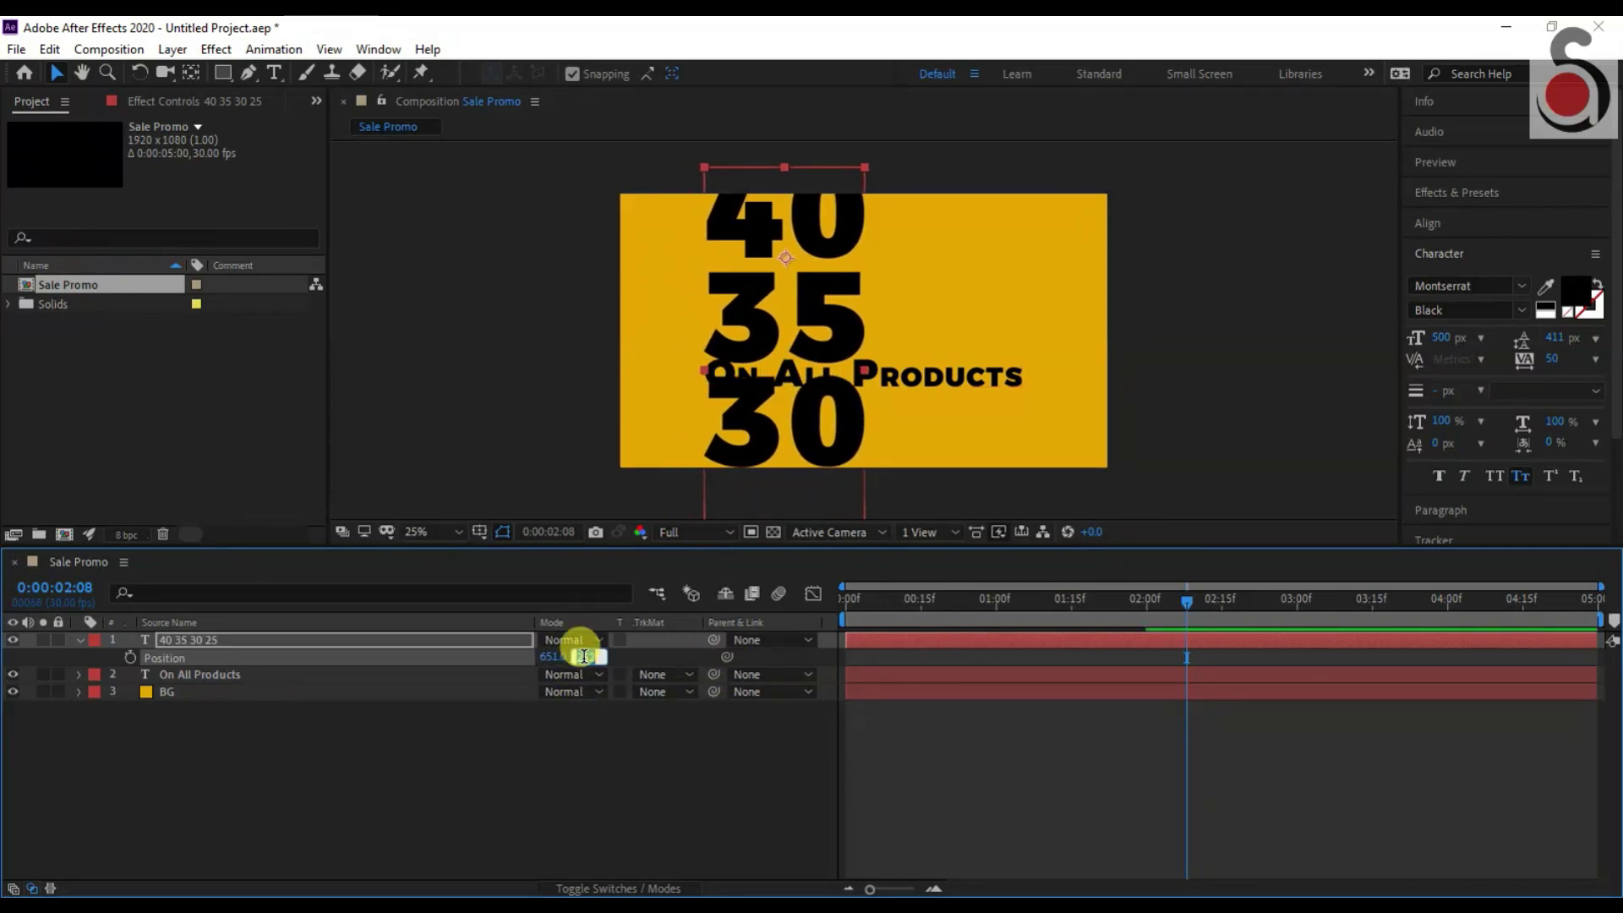
Near the start, push the number column up until 25 leaves the yellow frame.
left_click(536, 750)
key("Home")
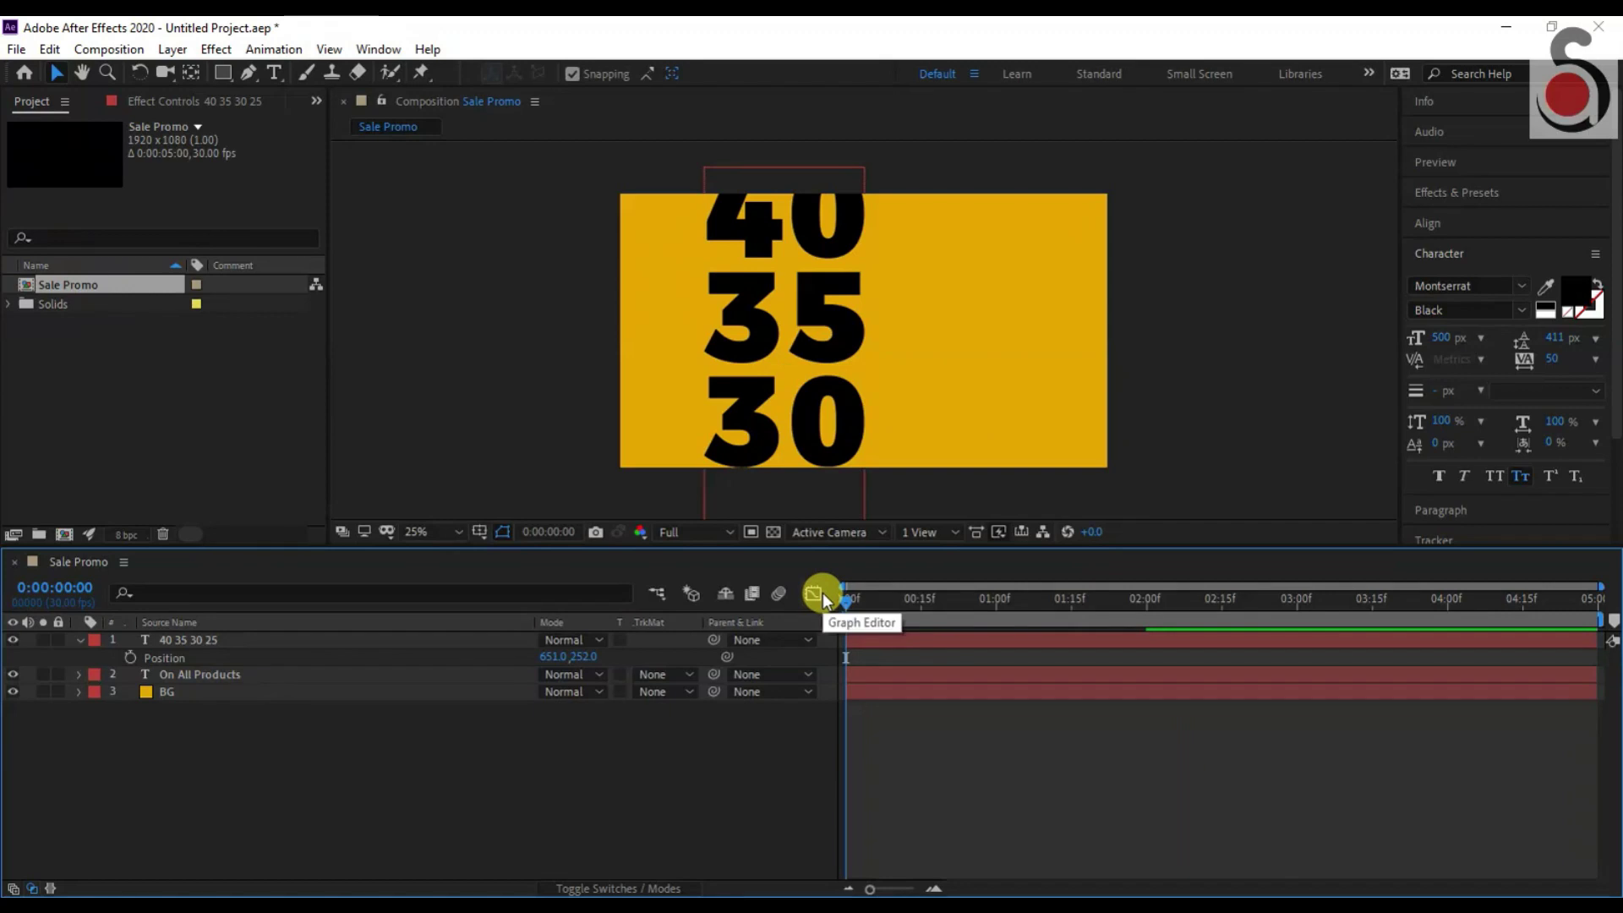
key("ctrl+shift+Right")
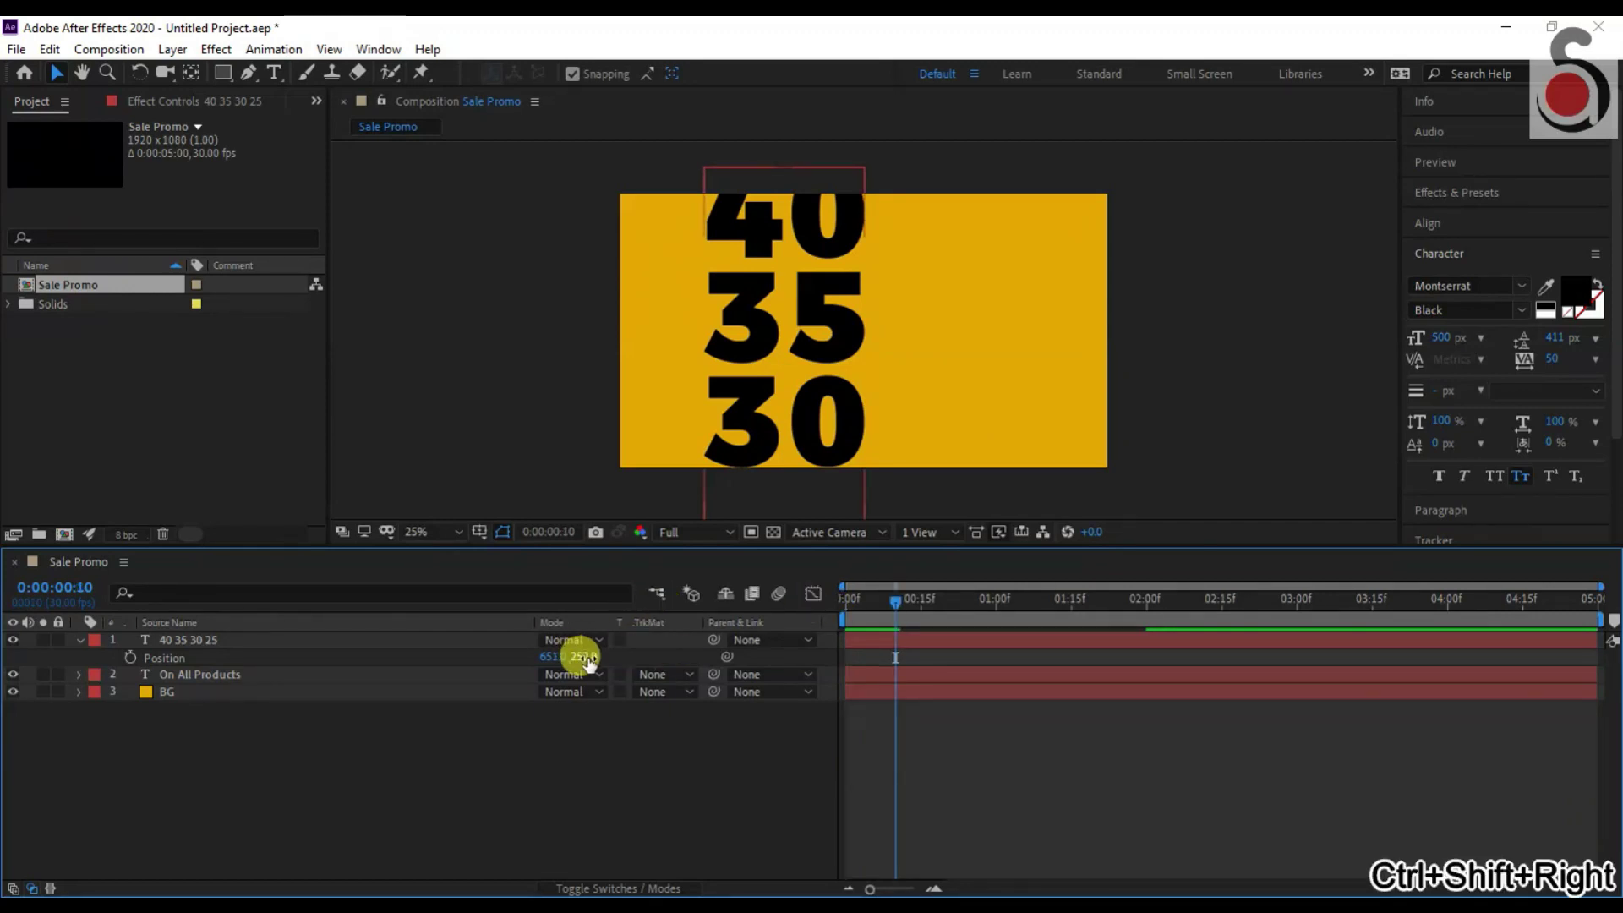
left_click_drag(589, 661, 194, 621)
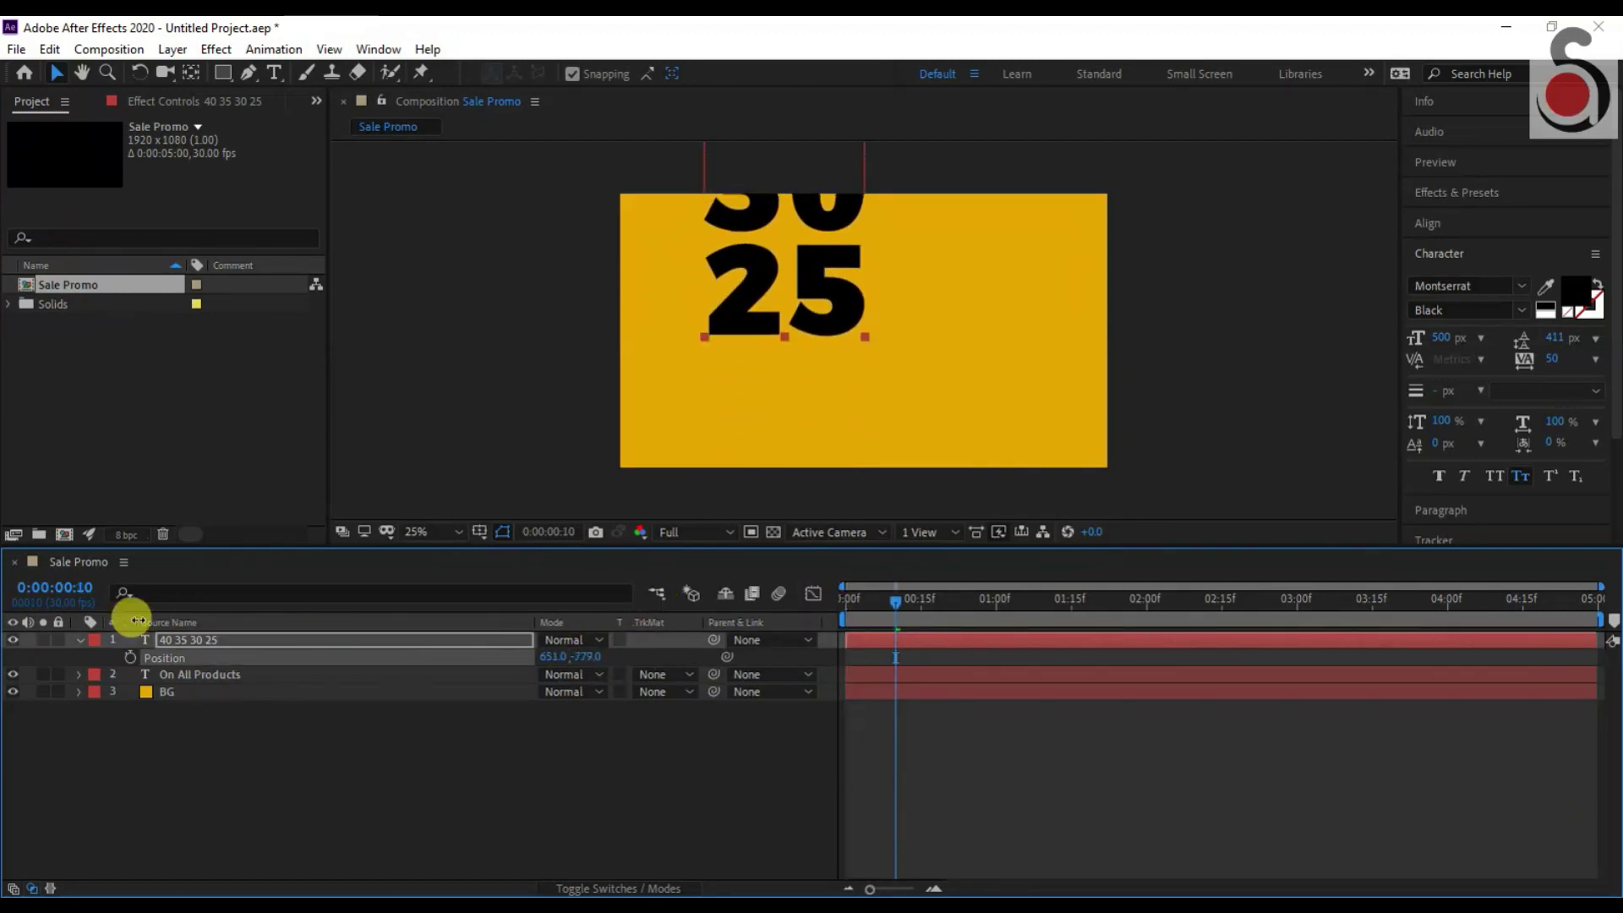
left_click_drag(194, 621, 34, 609)
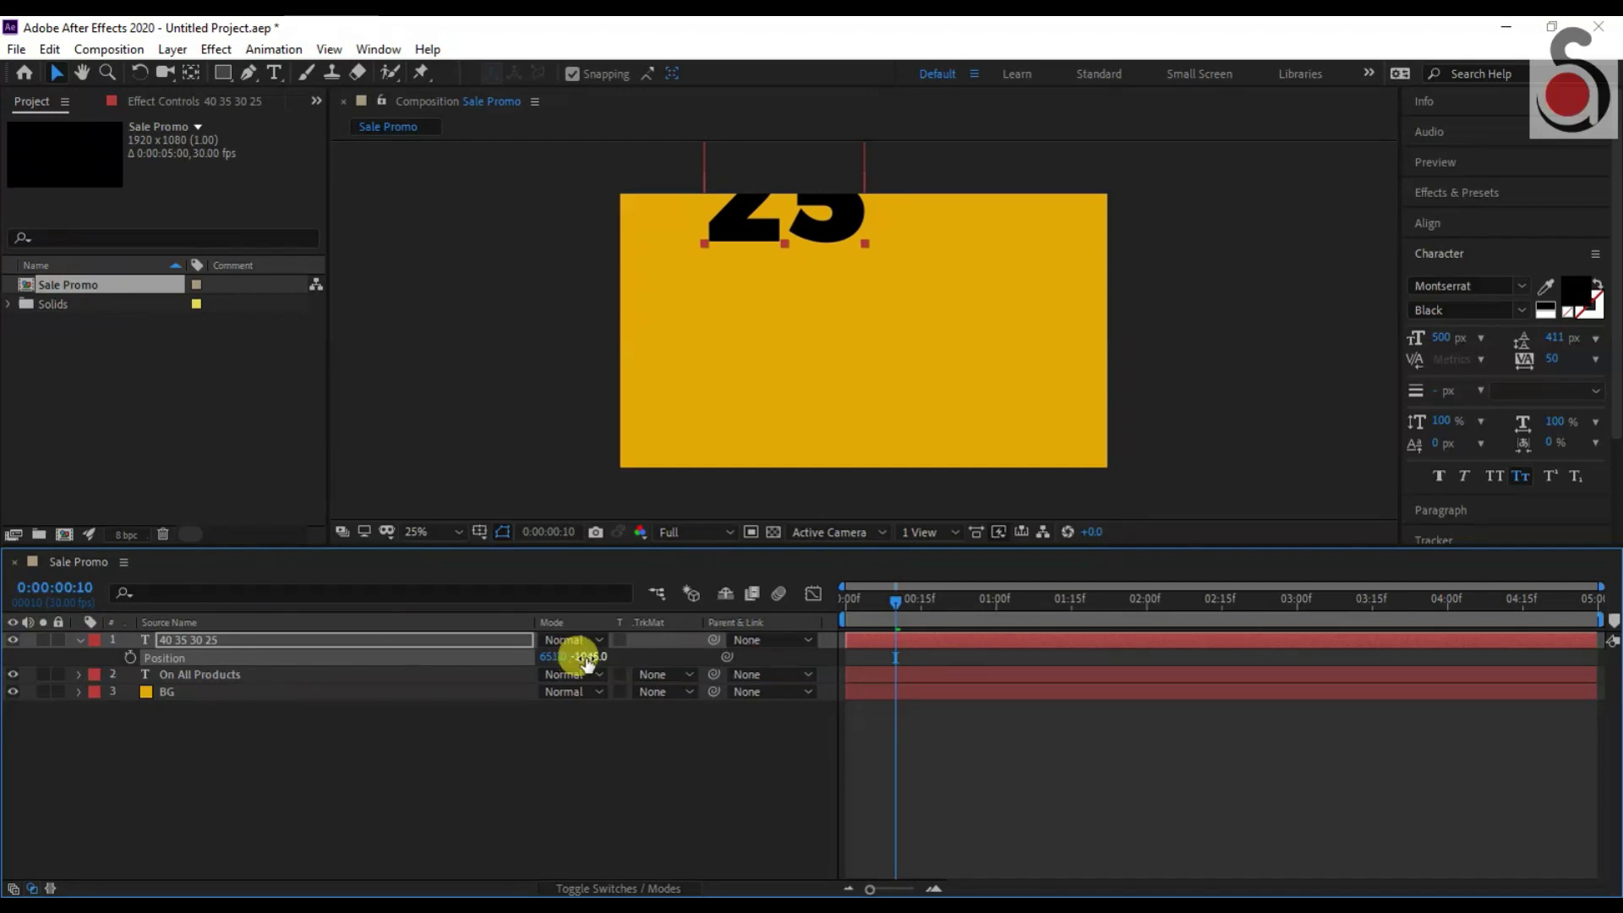
left_click_drag(589, 660, 399, 633)
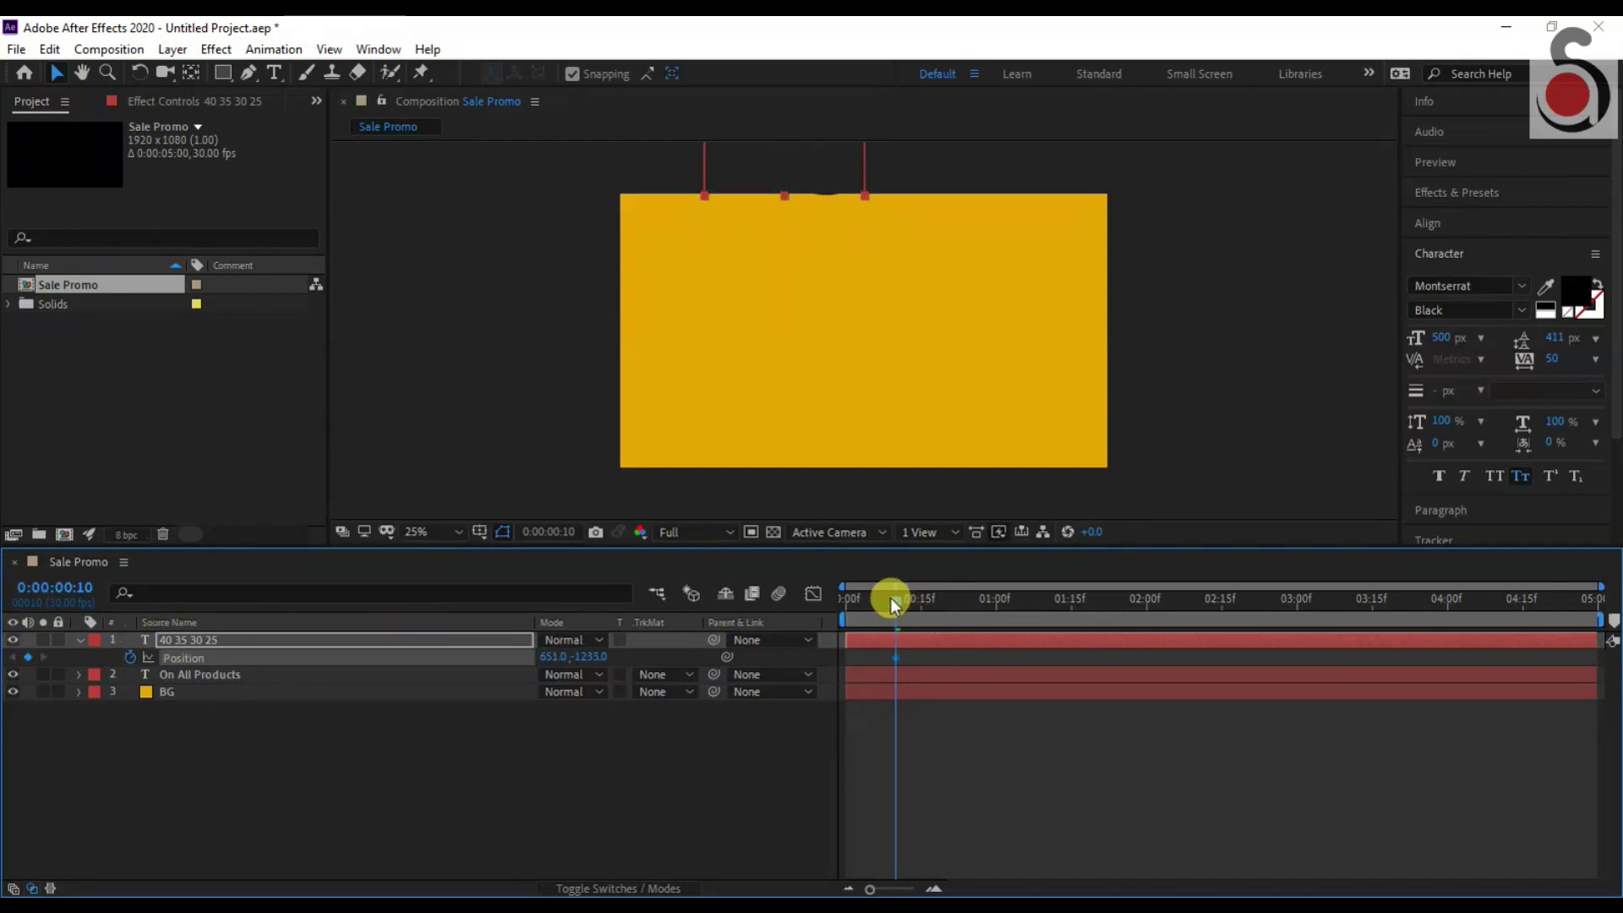
At two seconds, lower the numbers so 40 sits above On All Products, then preview.
left_click_drag(891, 602, 1141, 602)
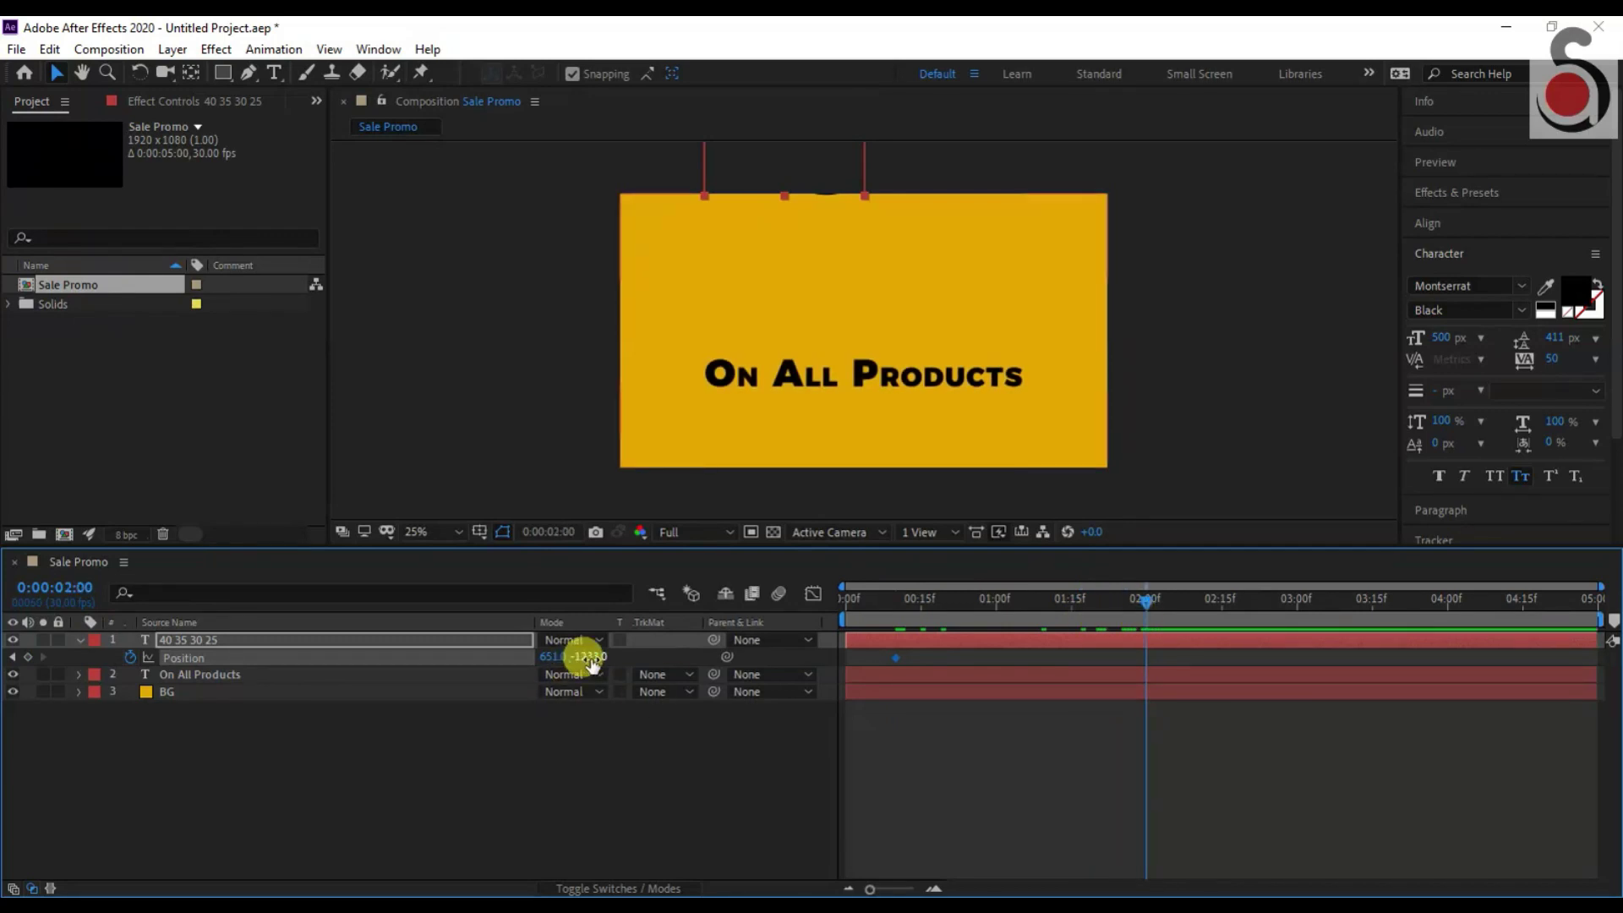
left_click_drag(592, 661, 631, 749)
mouse_move(573, 668)
left_mouse_down()
mouse_move(960, 730)
mouse_move(919, 732)
left_mouse_up()
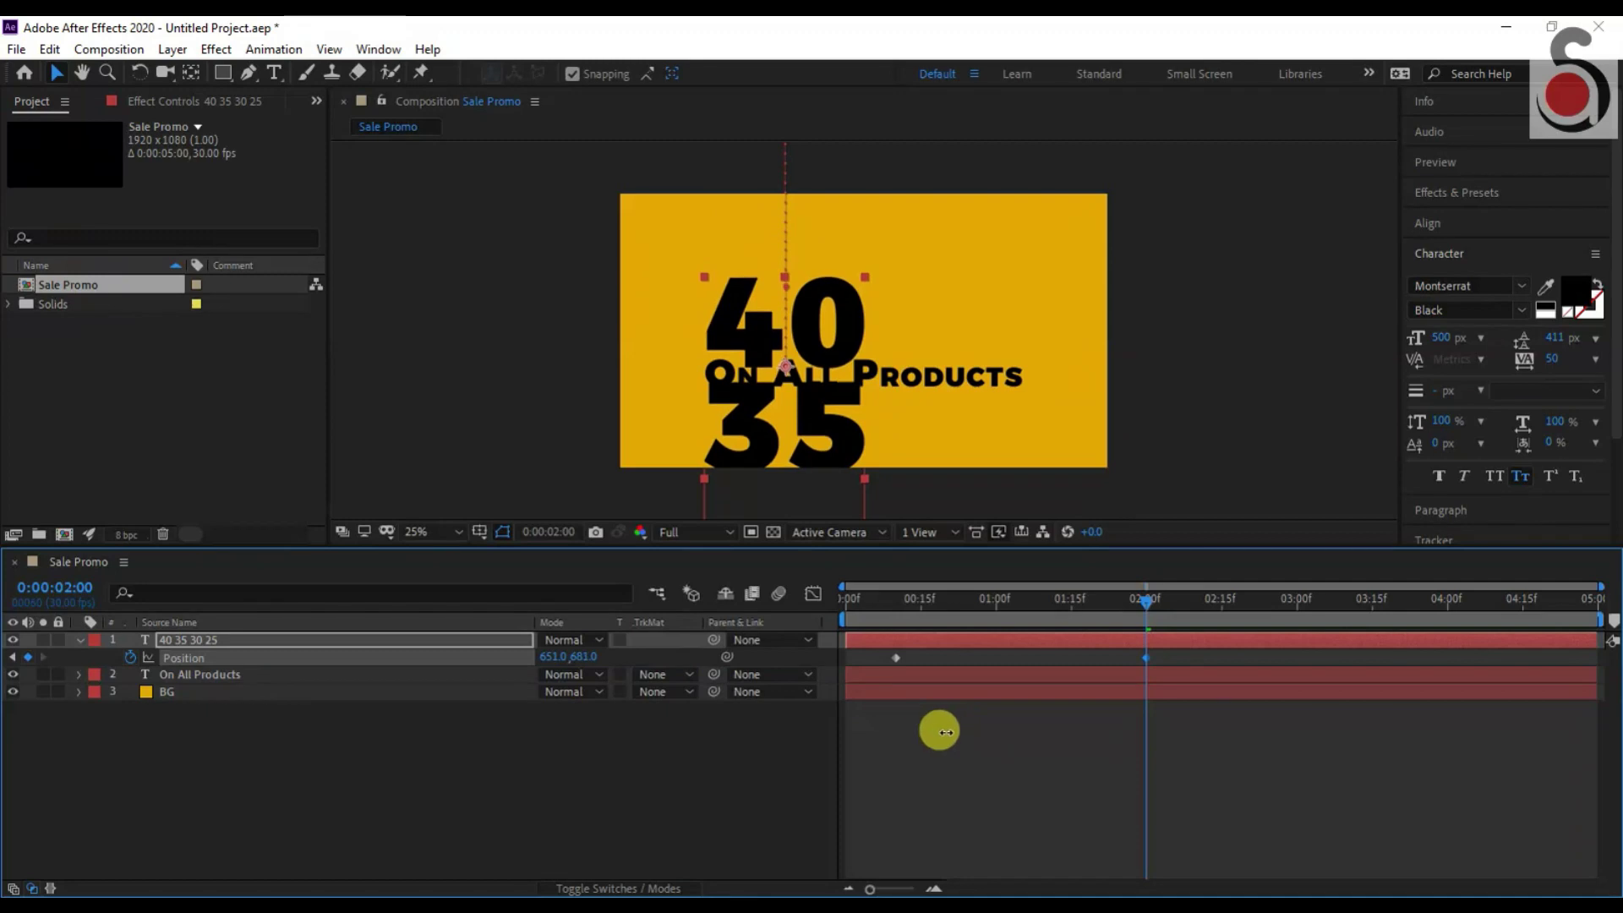
left_click(895, 597)
key("space")
Easy Ease both Position keyframes and shape the speed curve to start fast and settle slowly.
left_click_drag(1179, 658, 890, 656)
right_click(895, 657)
mouse_move(921, 647)
left_click(1197, 706)
left_click(813, 595)
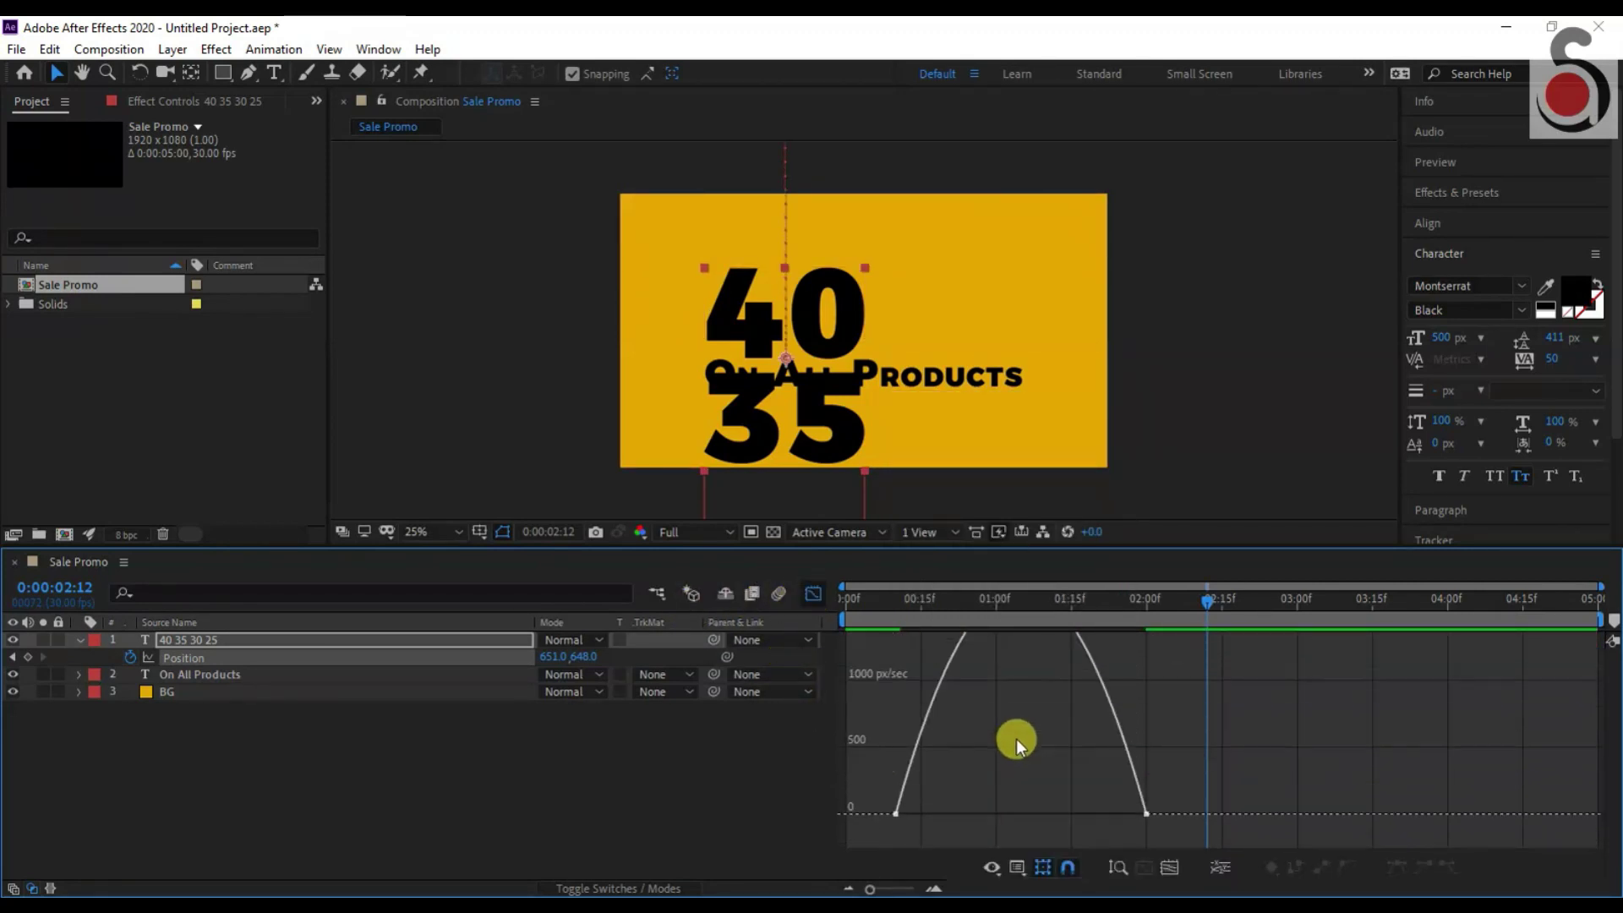
left_click_drag(1084, 776, 930, 771)
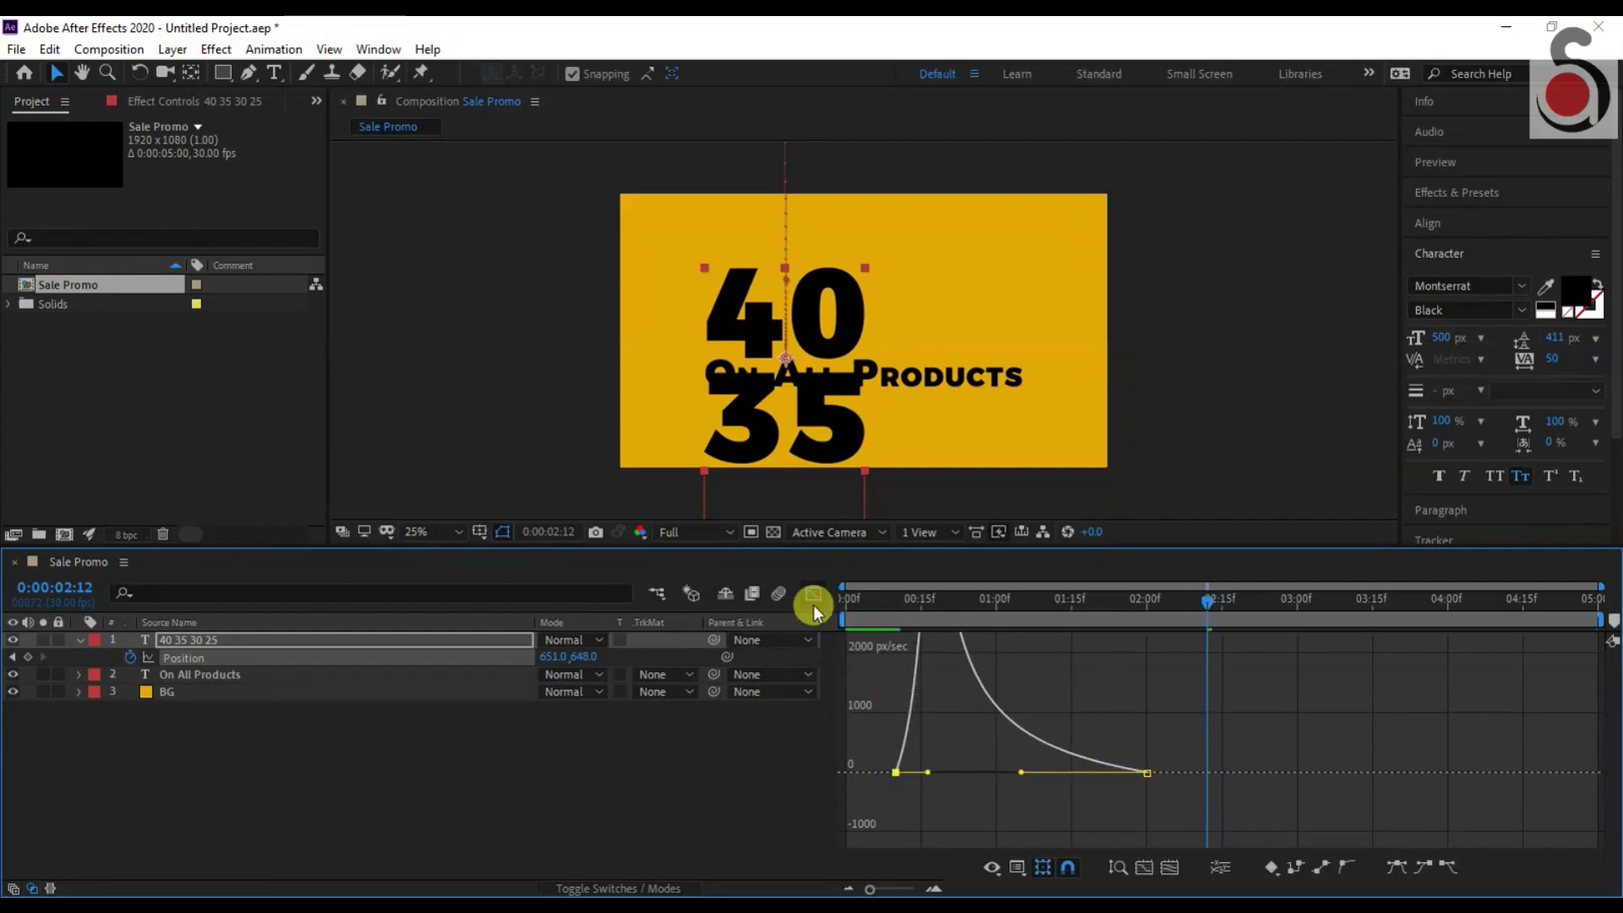
left_click(813, 593)
left_click_drag(891, 598, 823, 585)
key("space")
left_click(686, 784)
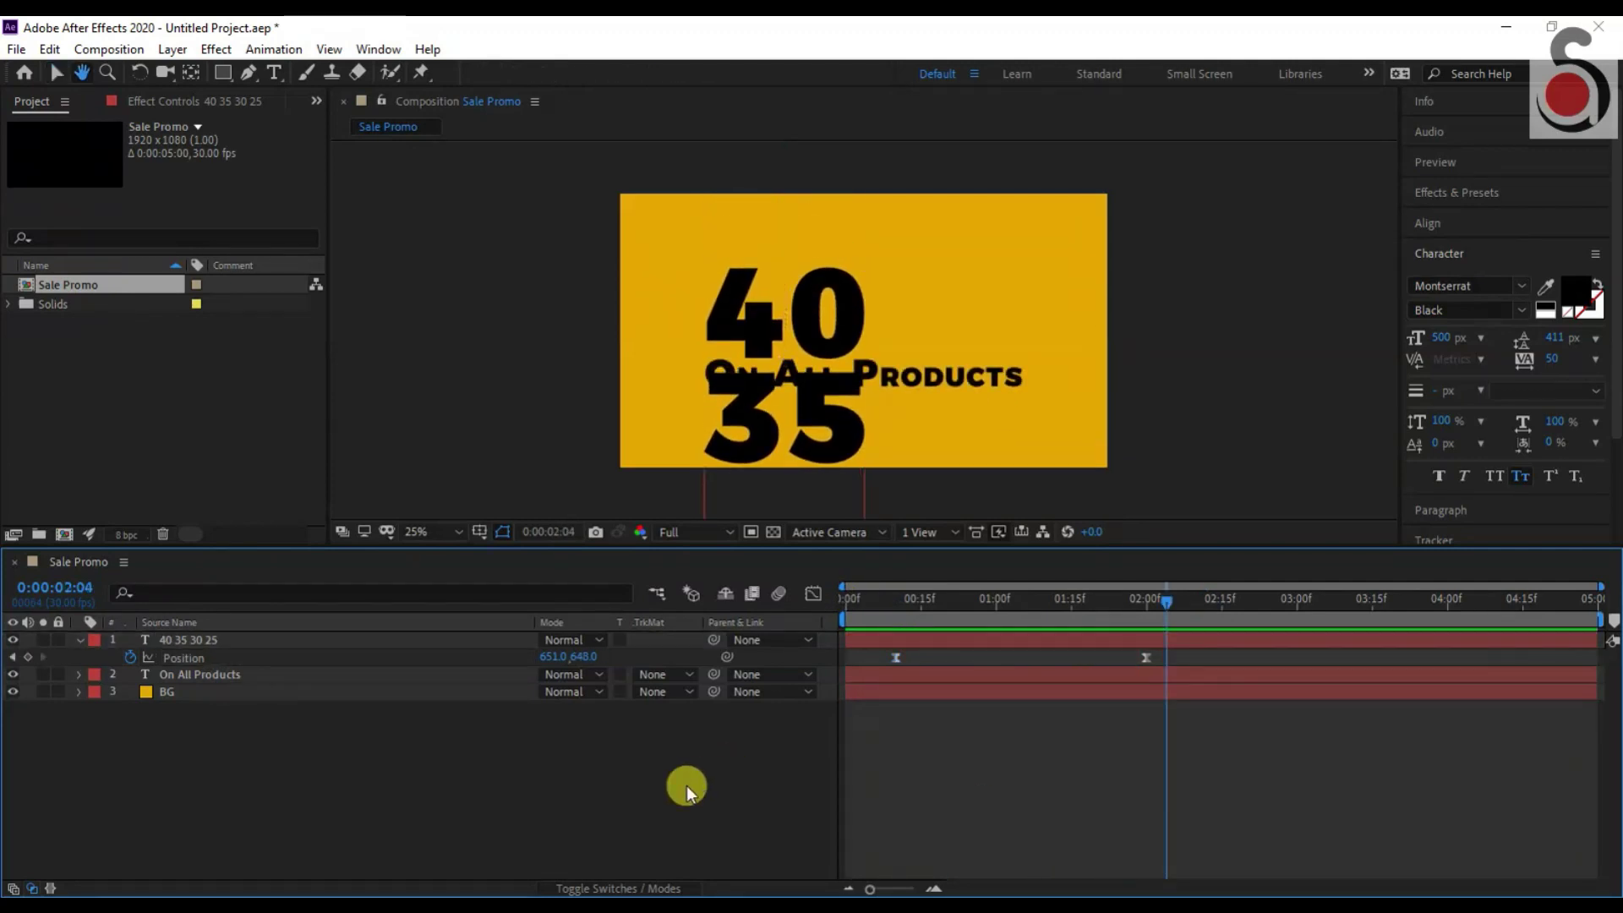
Turn on motion blur for the numbers layer and preview the slide.
left_click(634, 887)
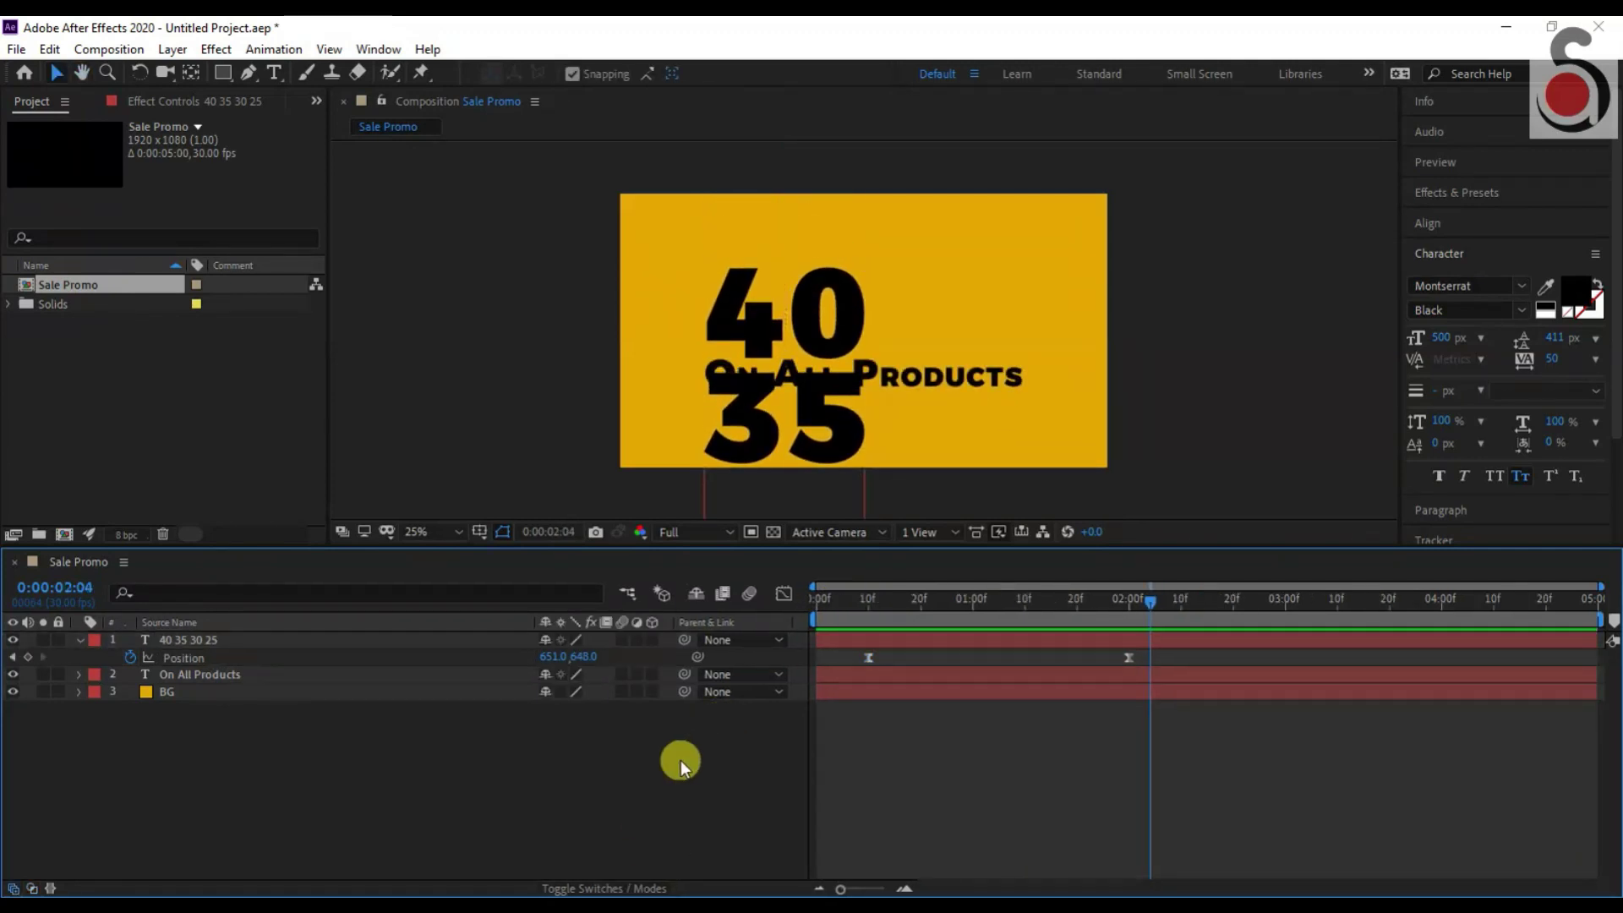
left_click(622, 640)
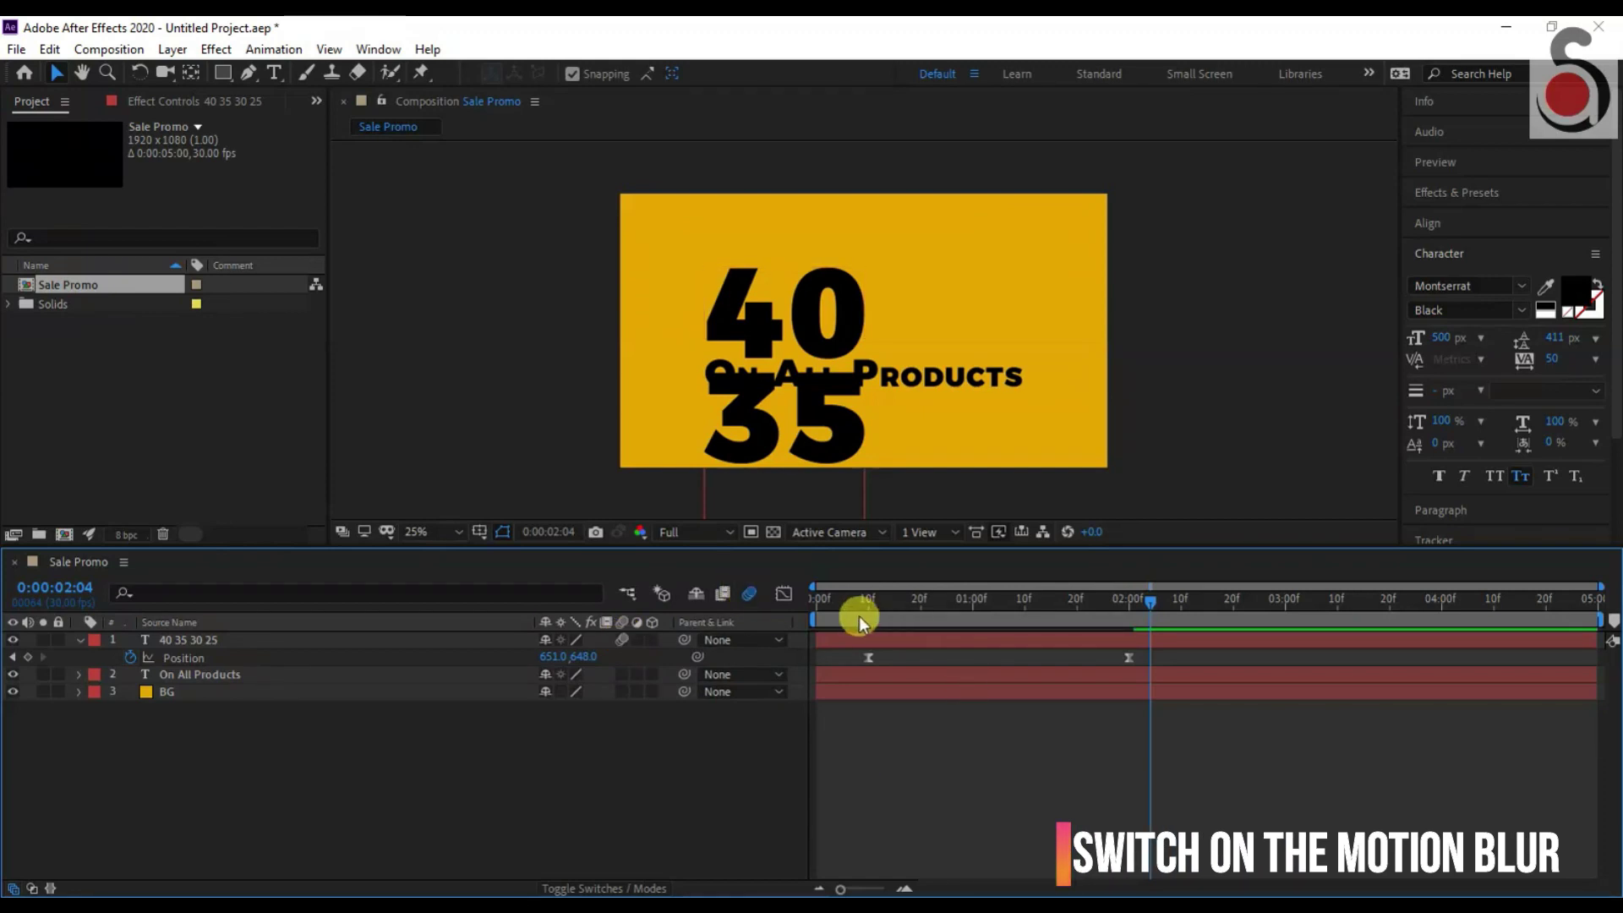
key("space")
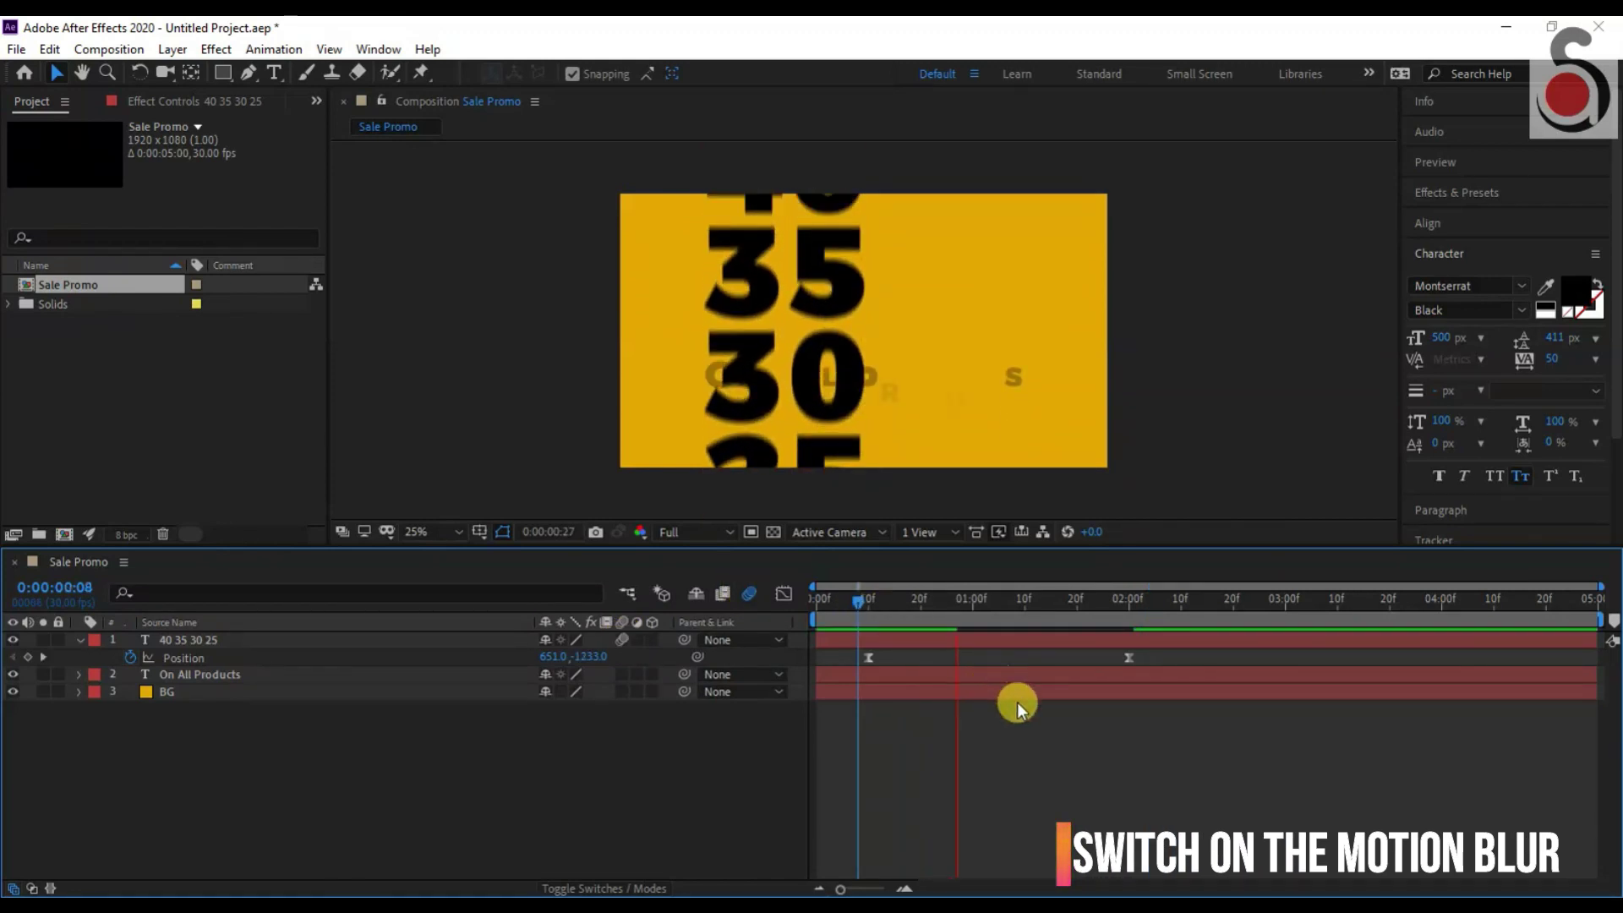
key("space")
At two seconds, draw a red rectangle over the area where 40 sits.
left_click_drag(884, 605, 1129, 622)
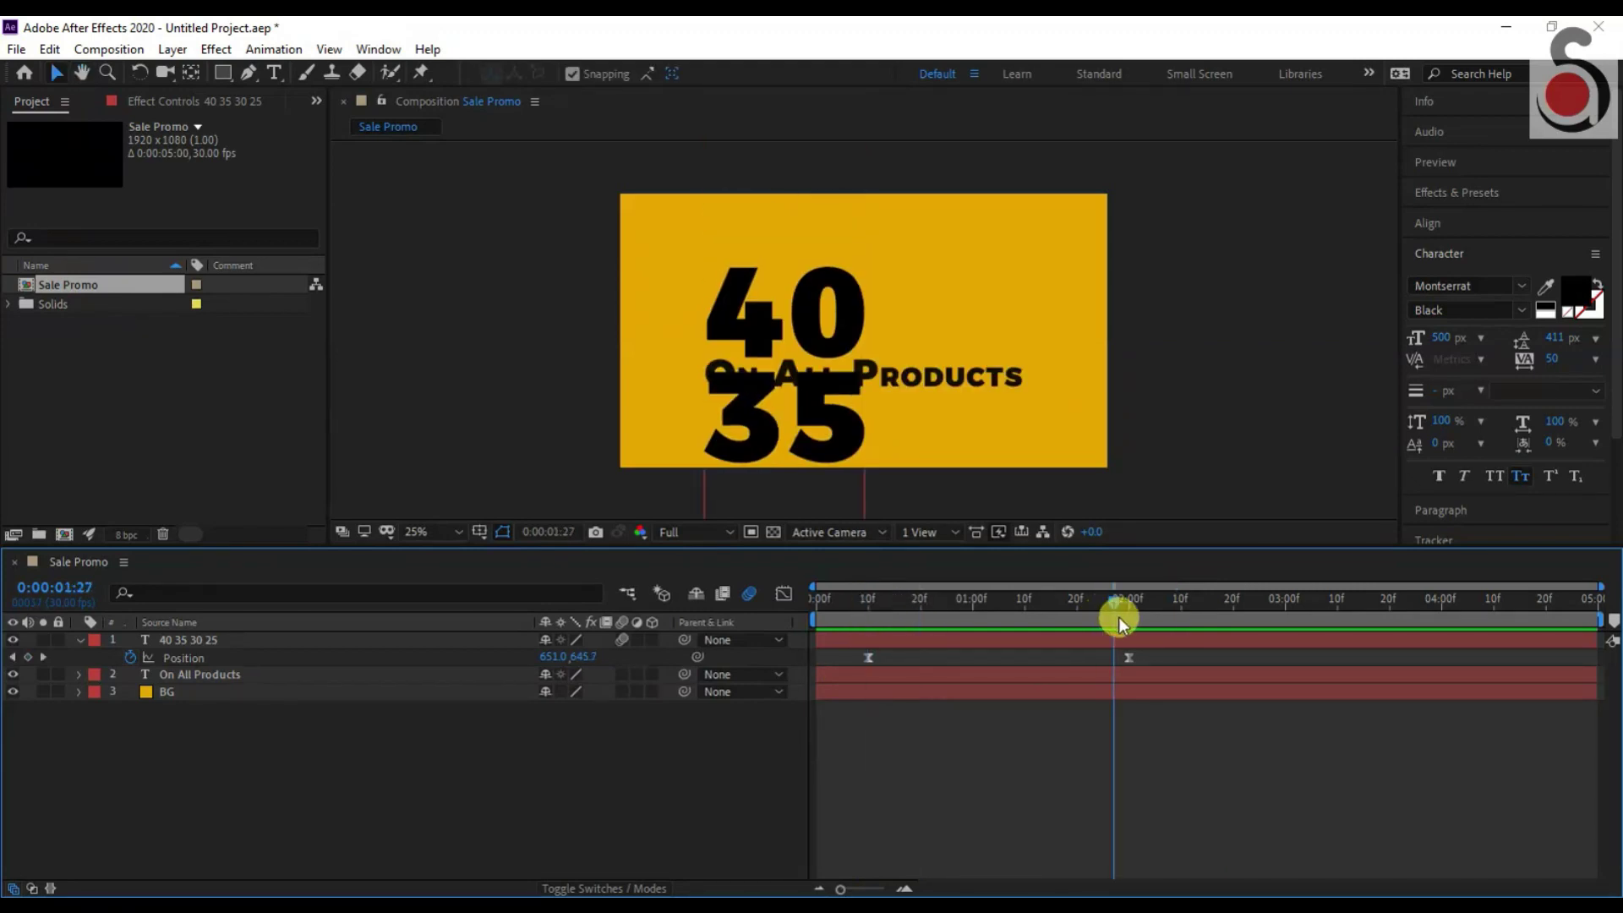
left_click(74, 641)
left_click(221, 71)
left_click_drag(650, 250, 944, 359)
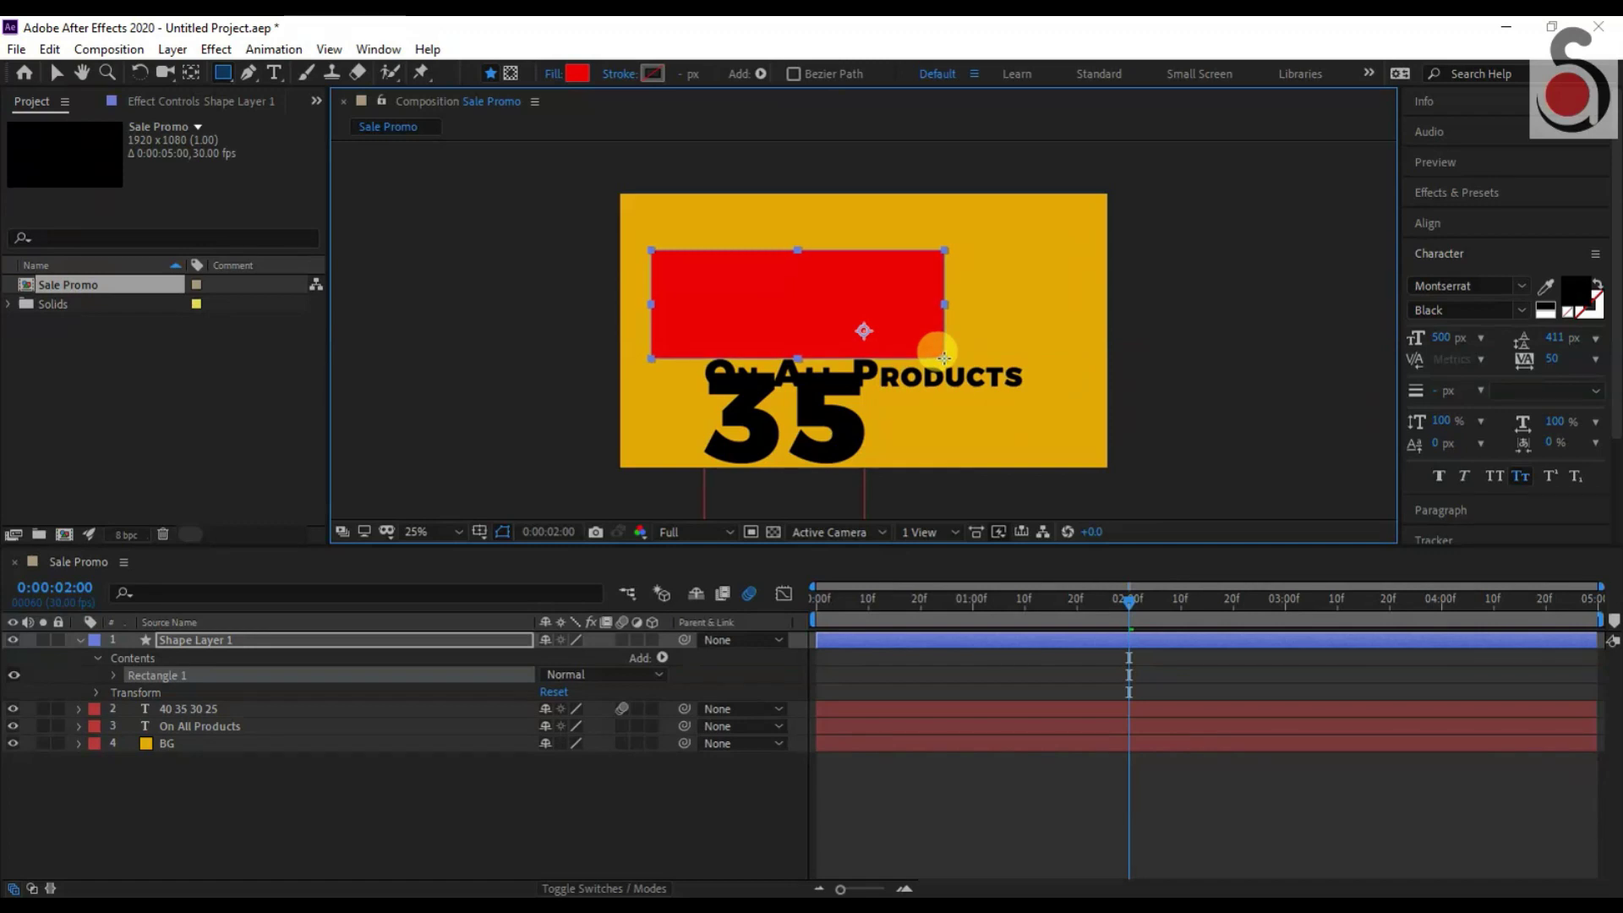
Set the numbers layer's track matte to Alpha Matte 'Shape Layer 1' and scrub to check it.
left_click(549, 884)
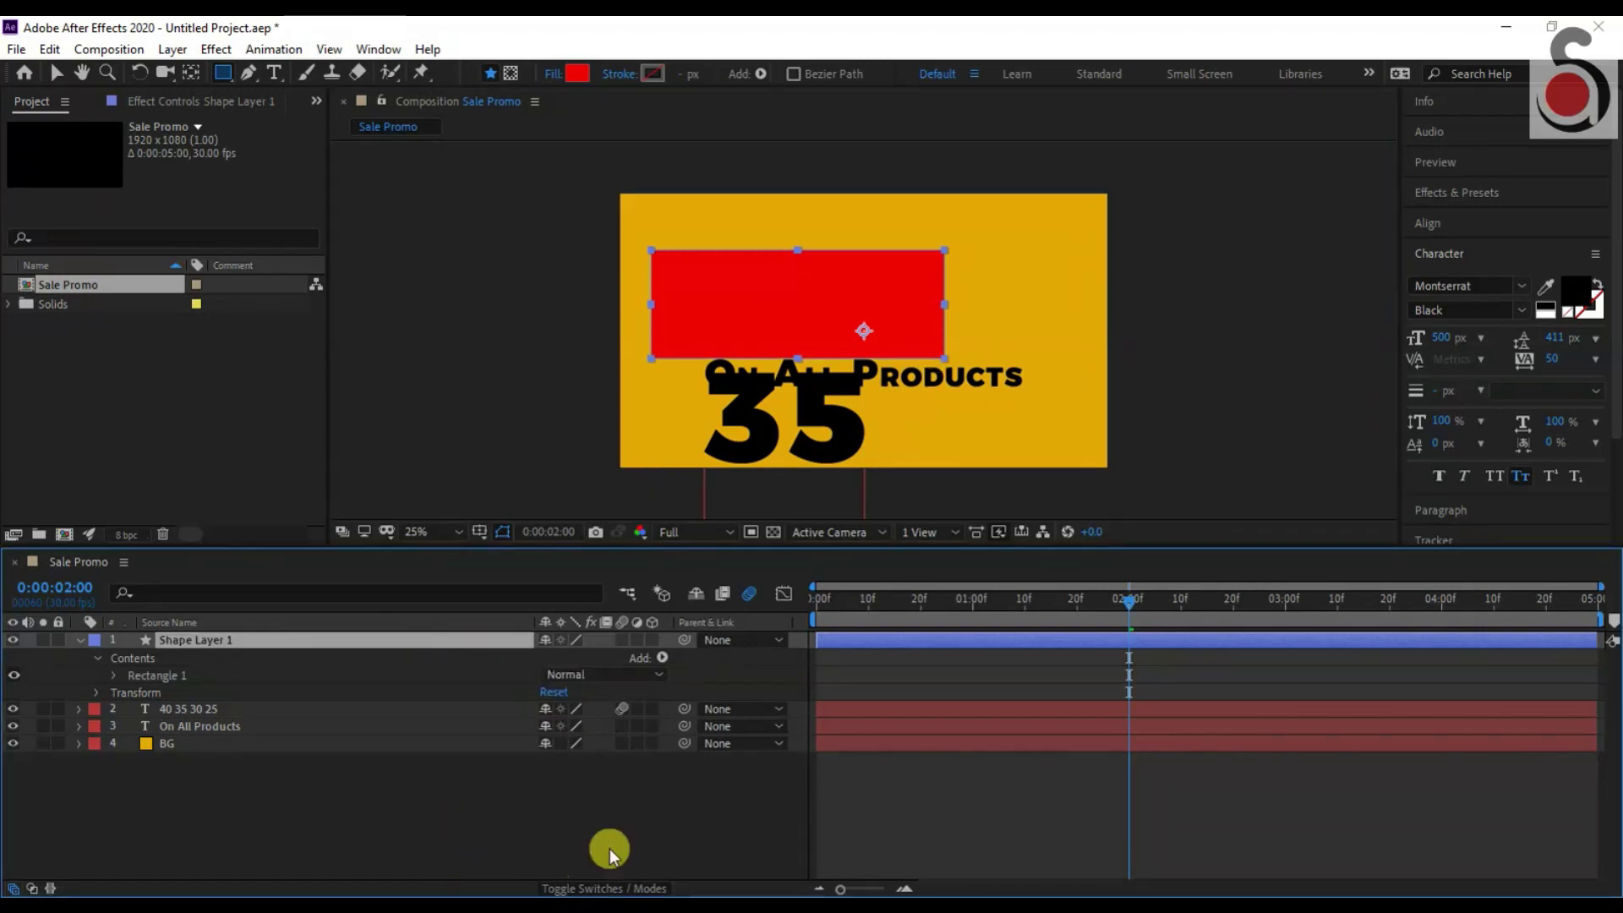
left_click(586, 887)
left_click(681, 710)
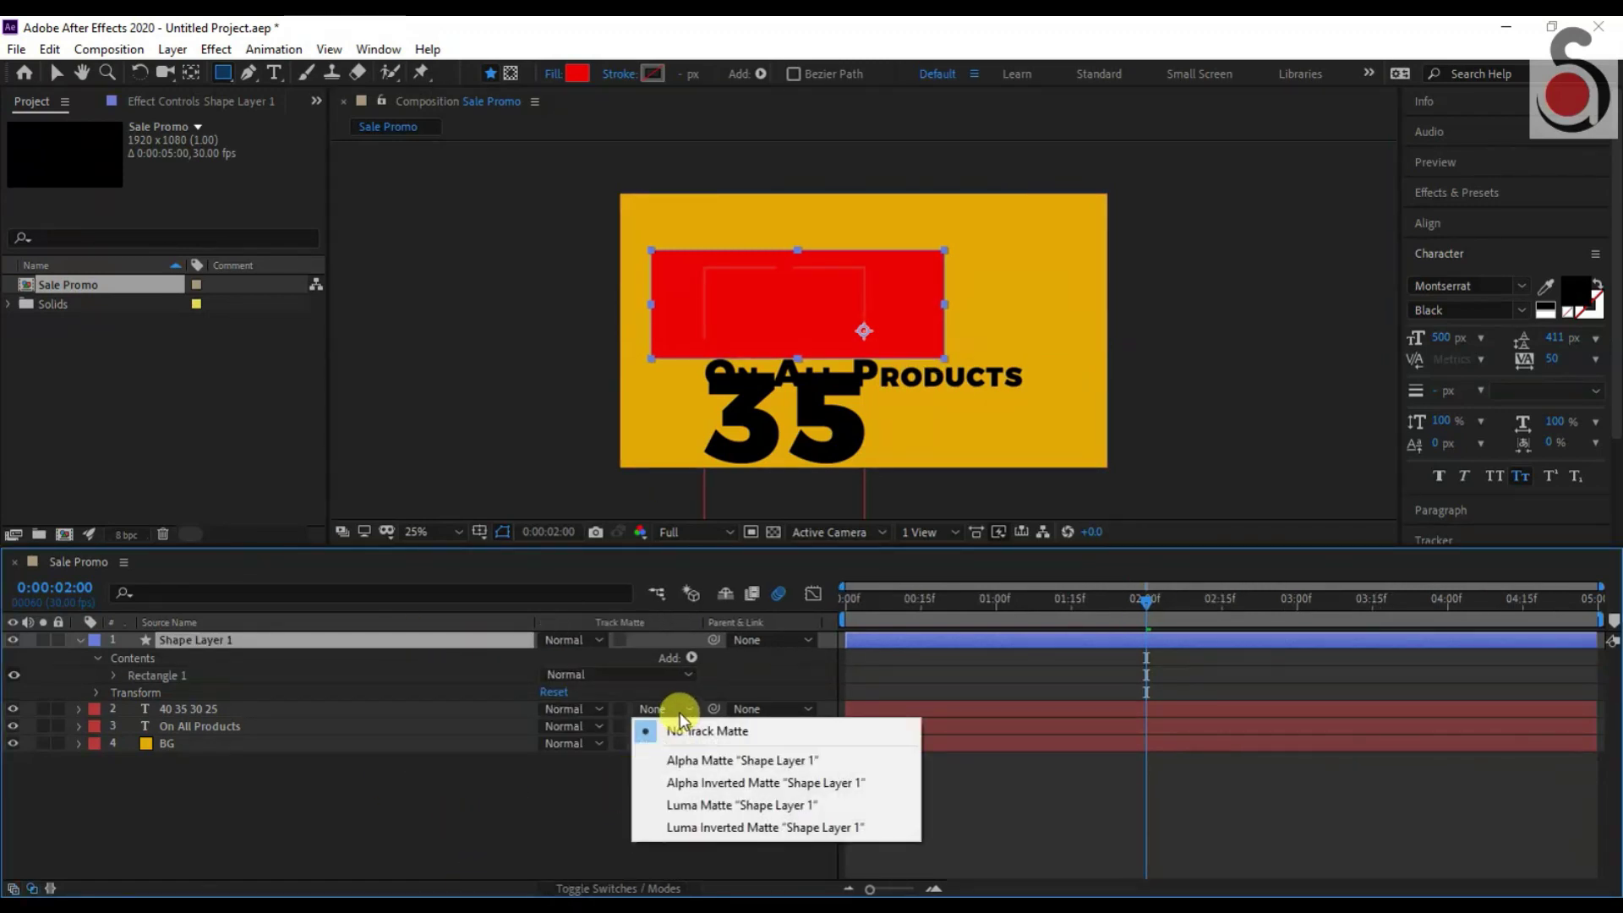
left_click(695, 762)
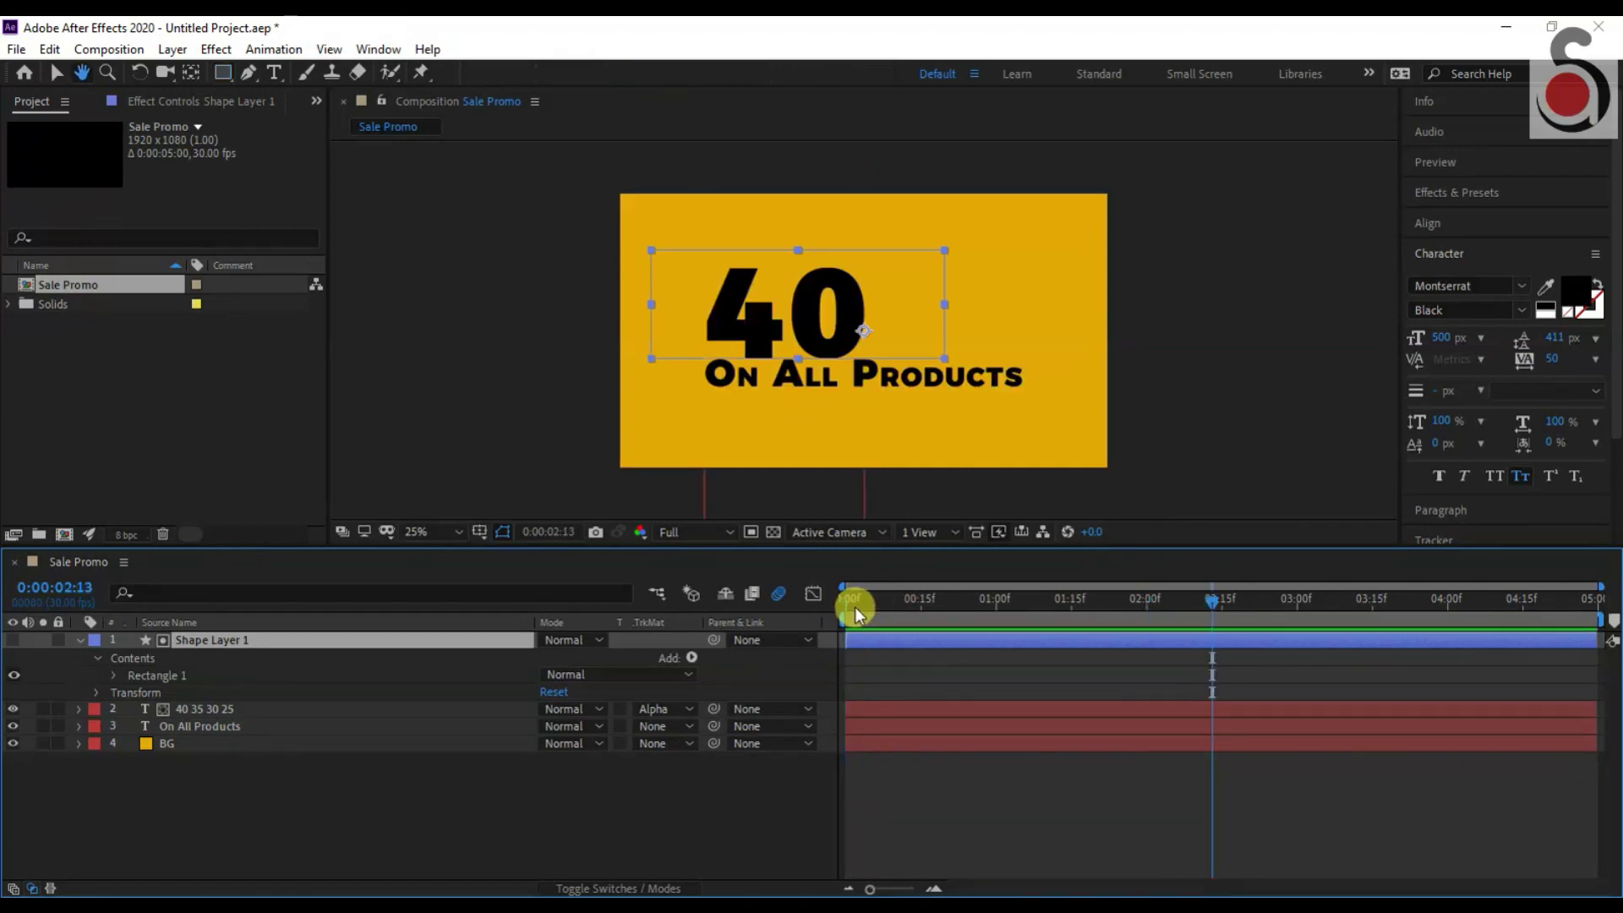
left_click(834, 599)
key("space")
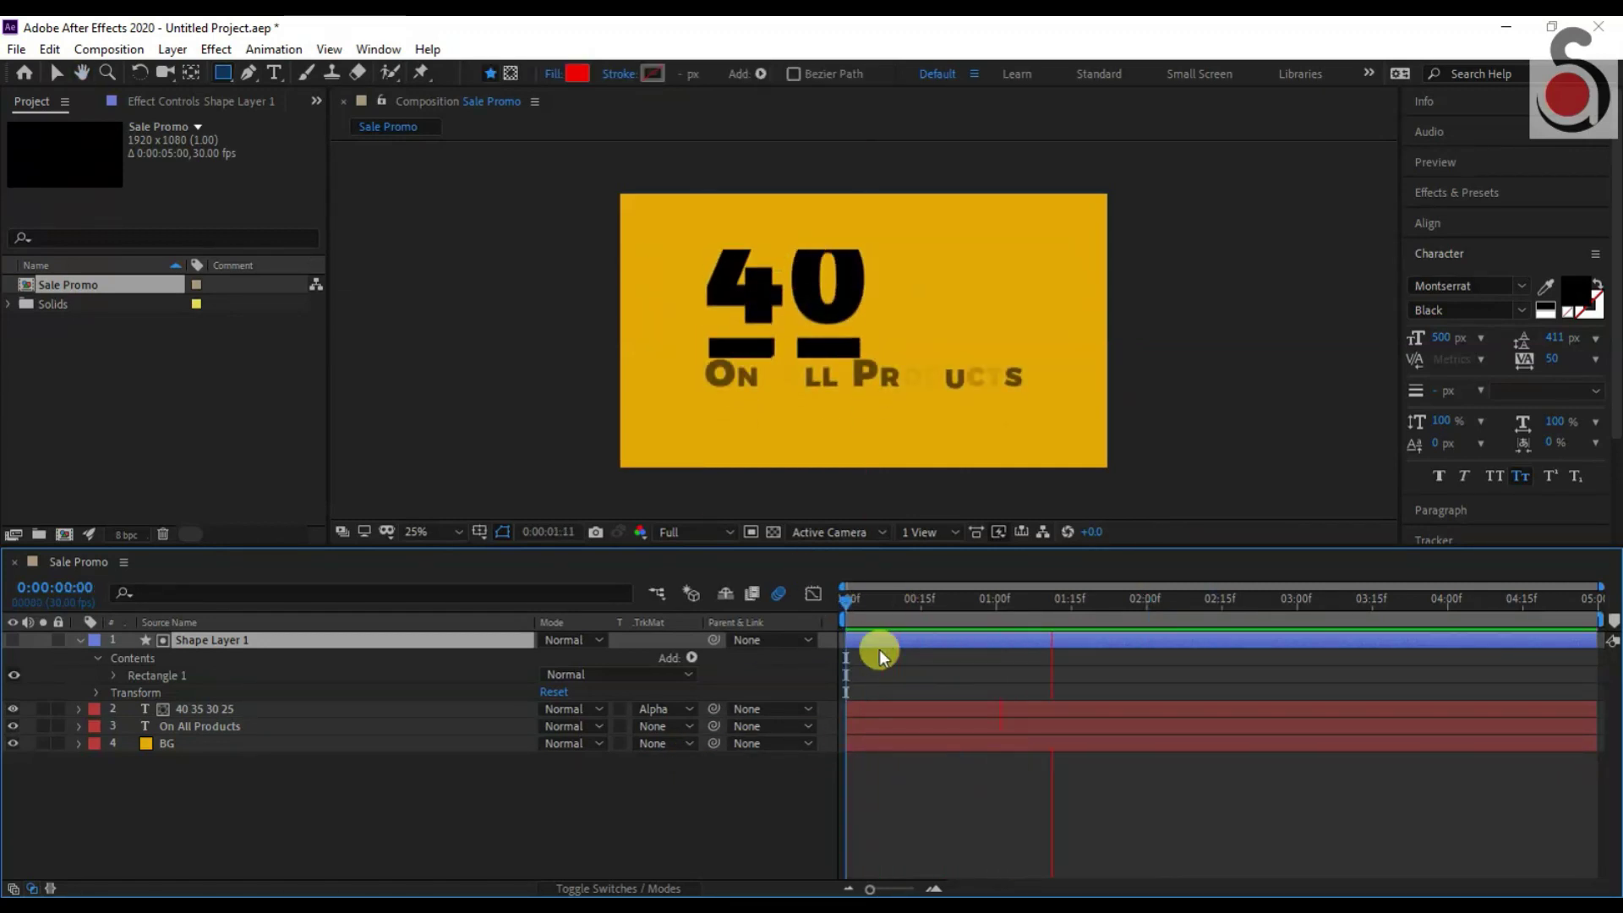
key("space")
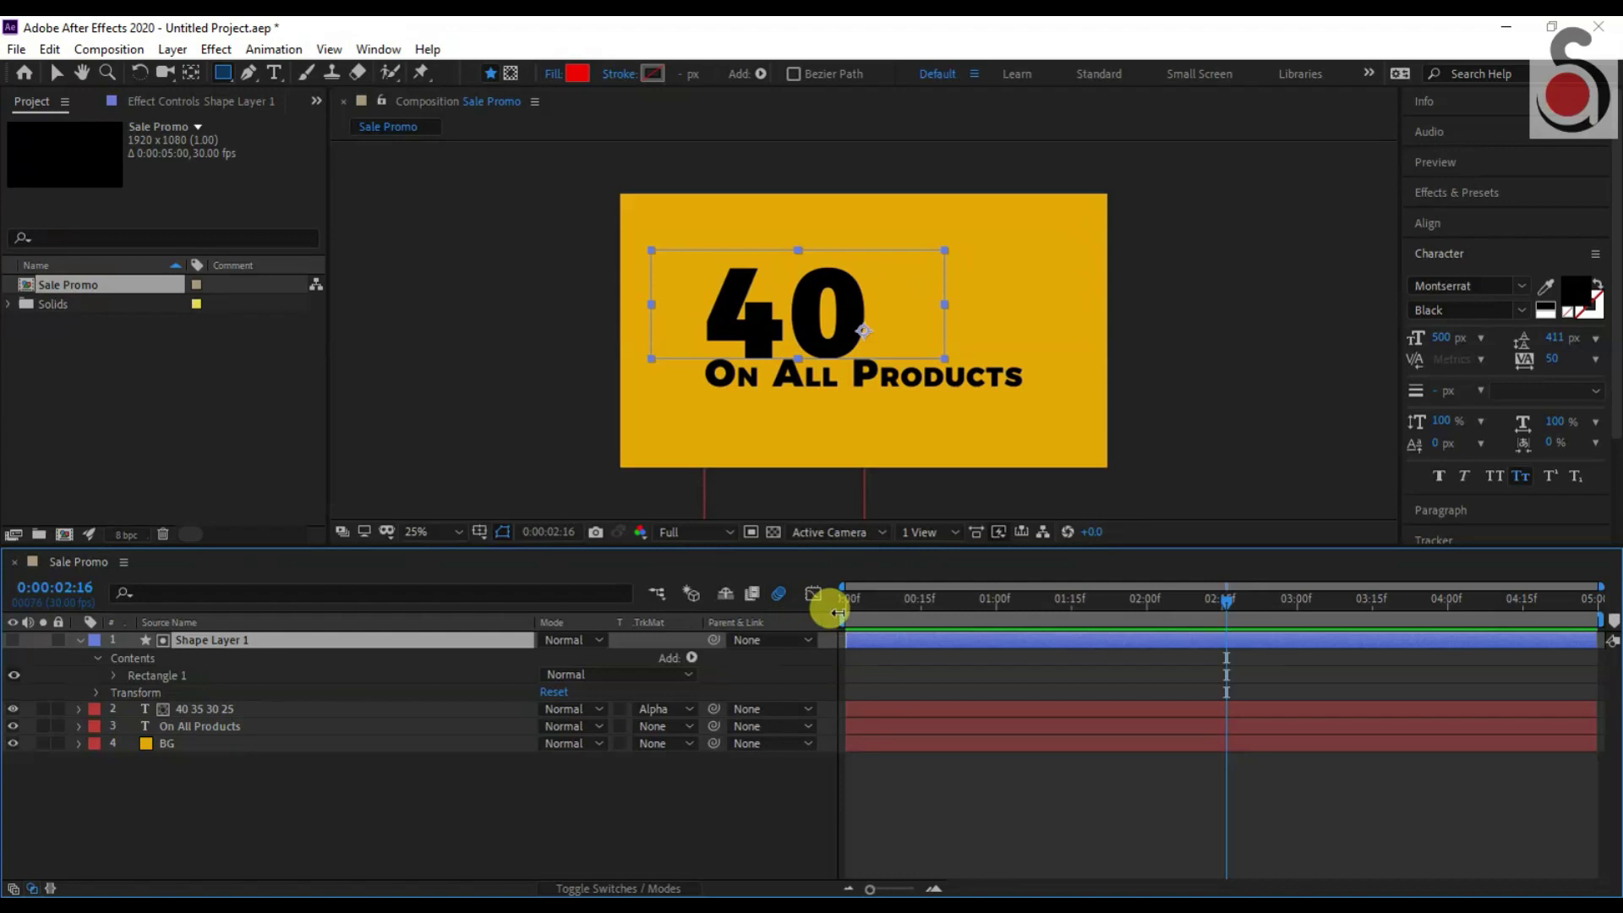
left_click_drag(864, 602, 989, 634)
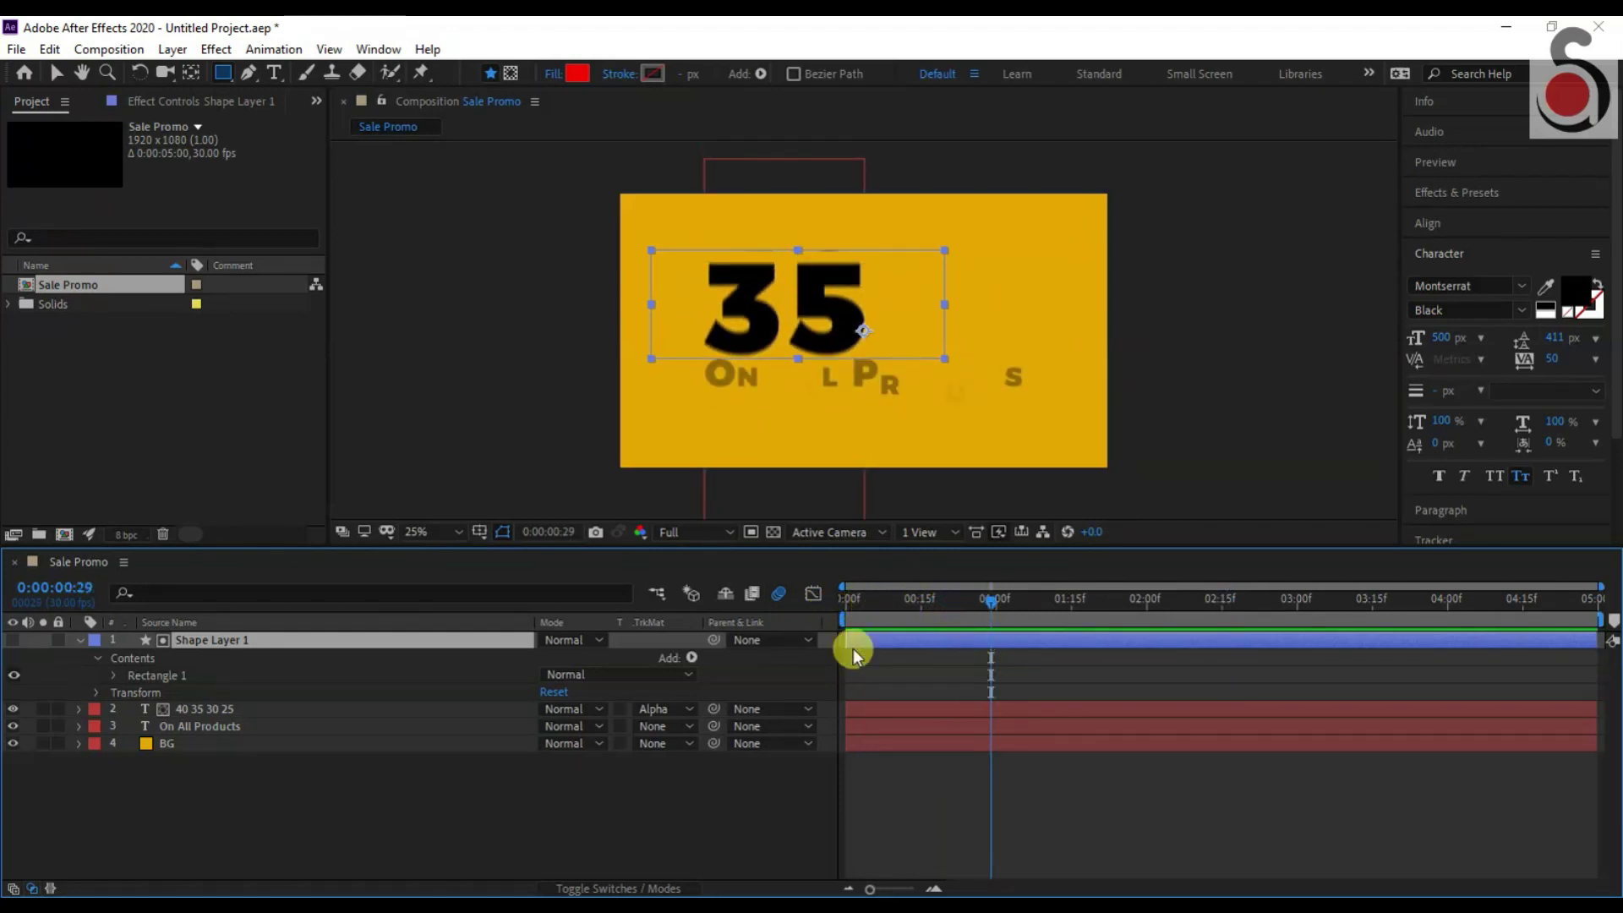
left_click(79, 641)
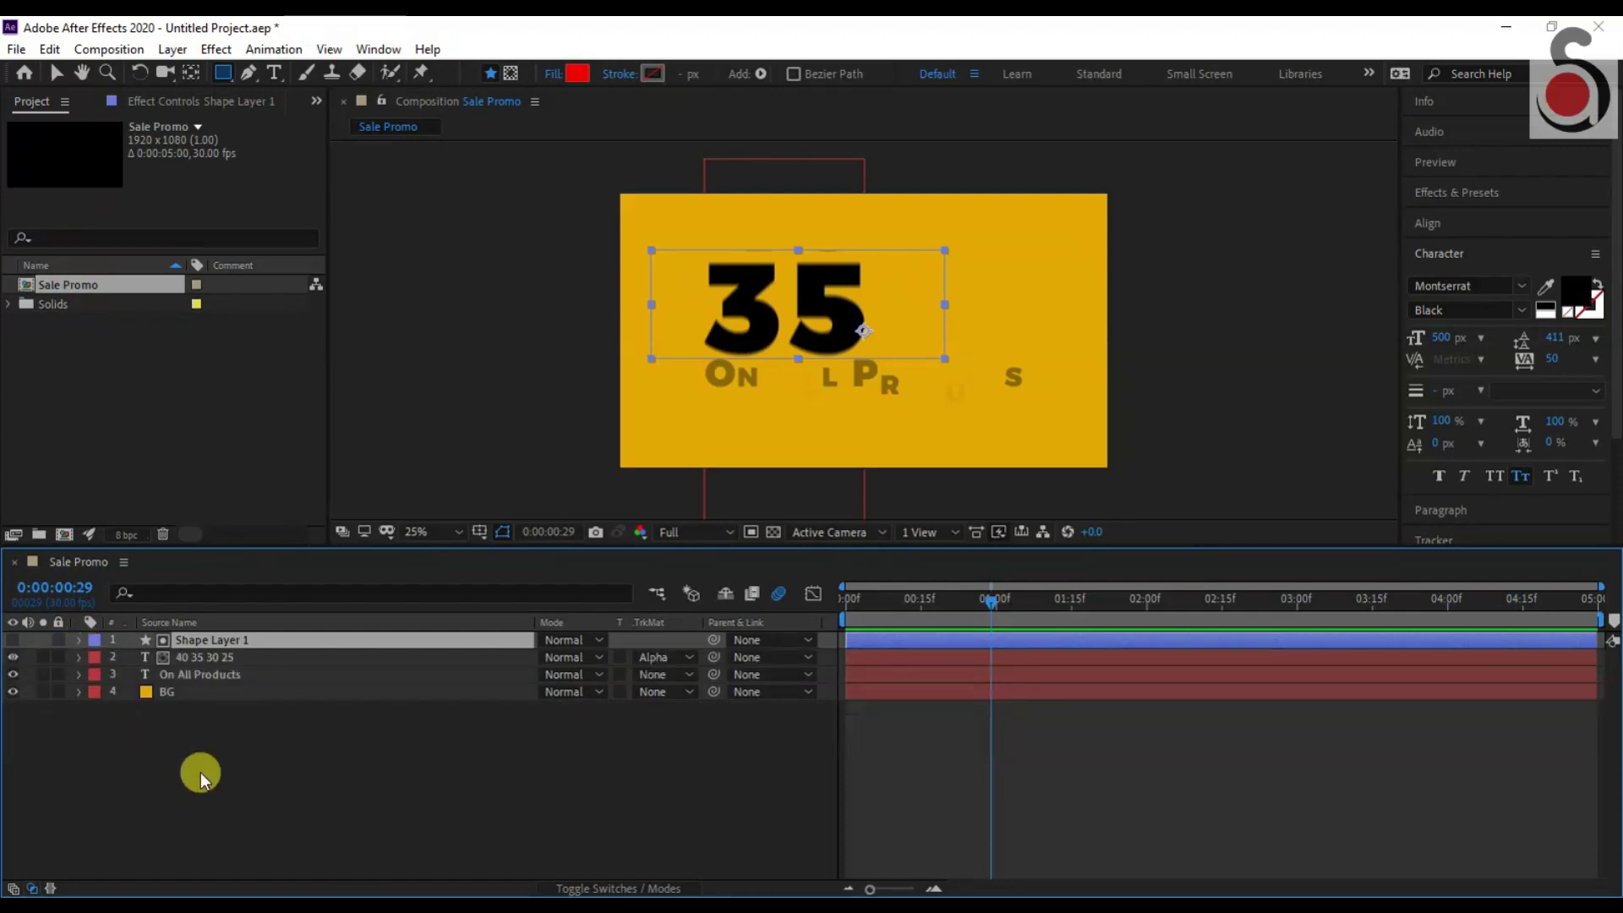
Type a large % right of the numbers and drag it down over On All Products.
left_click(200, 773)
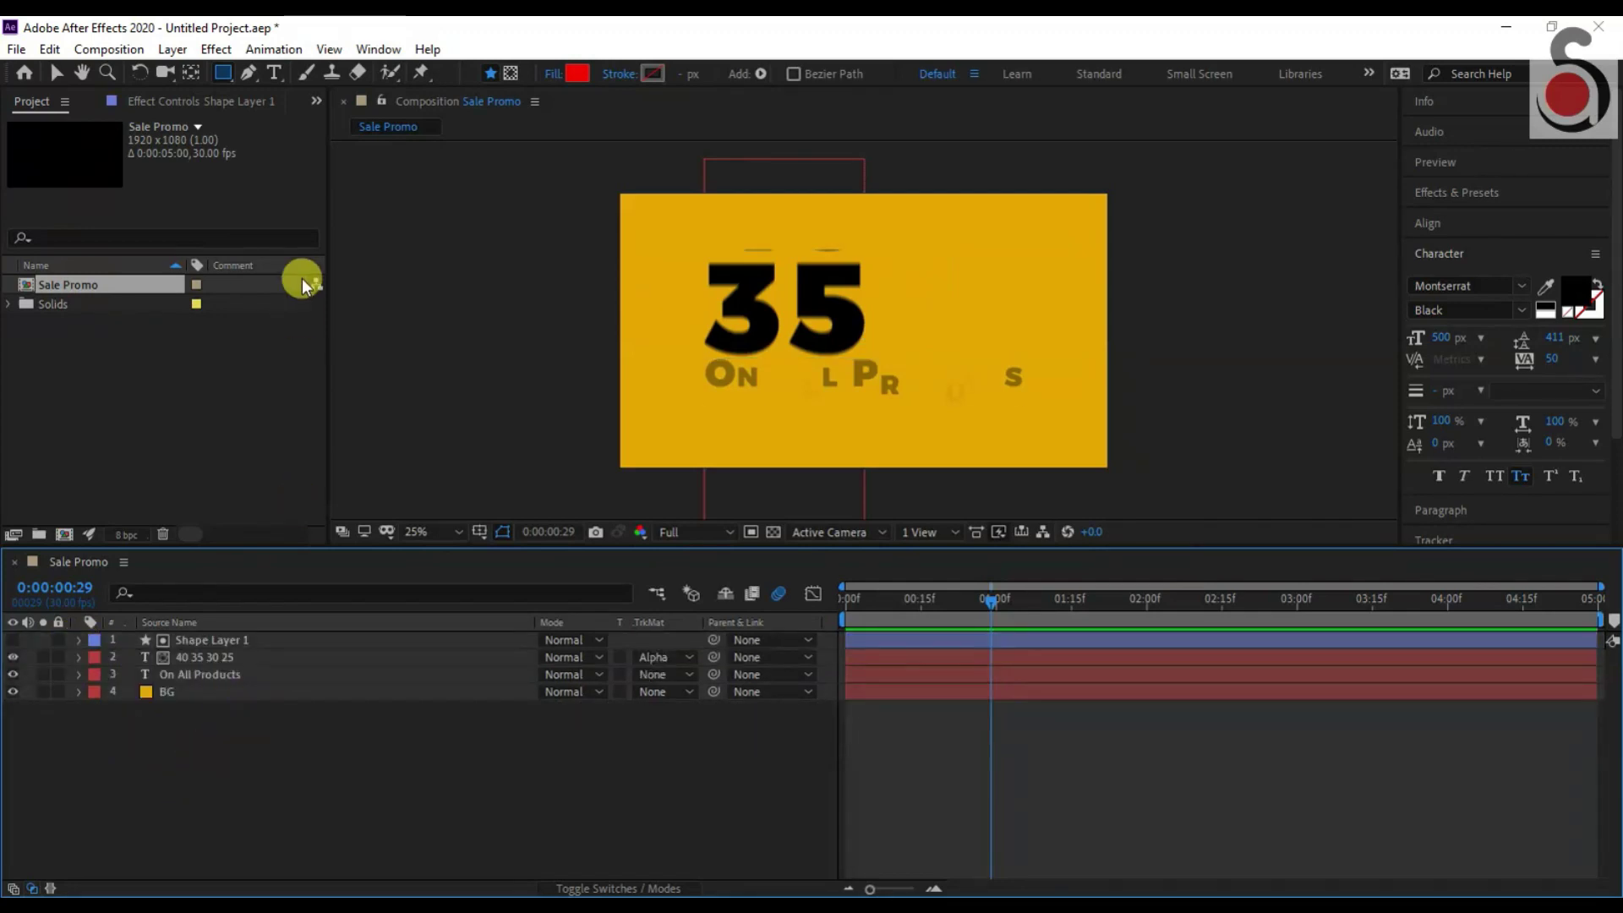
left_click(274, 72)
left_click(950, 326)
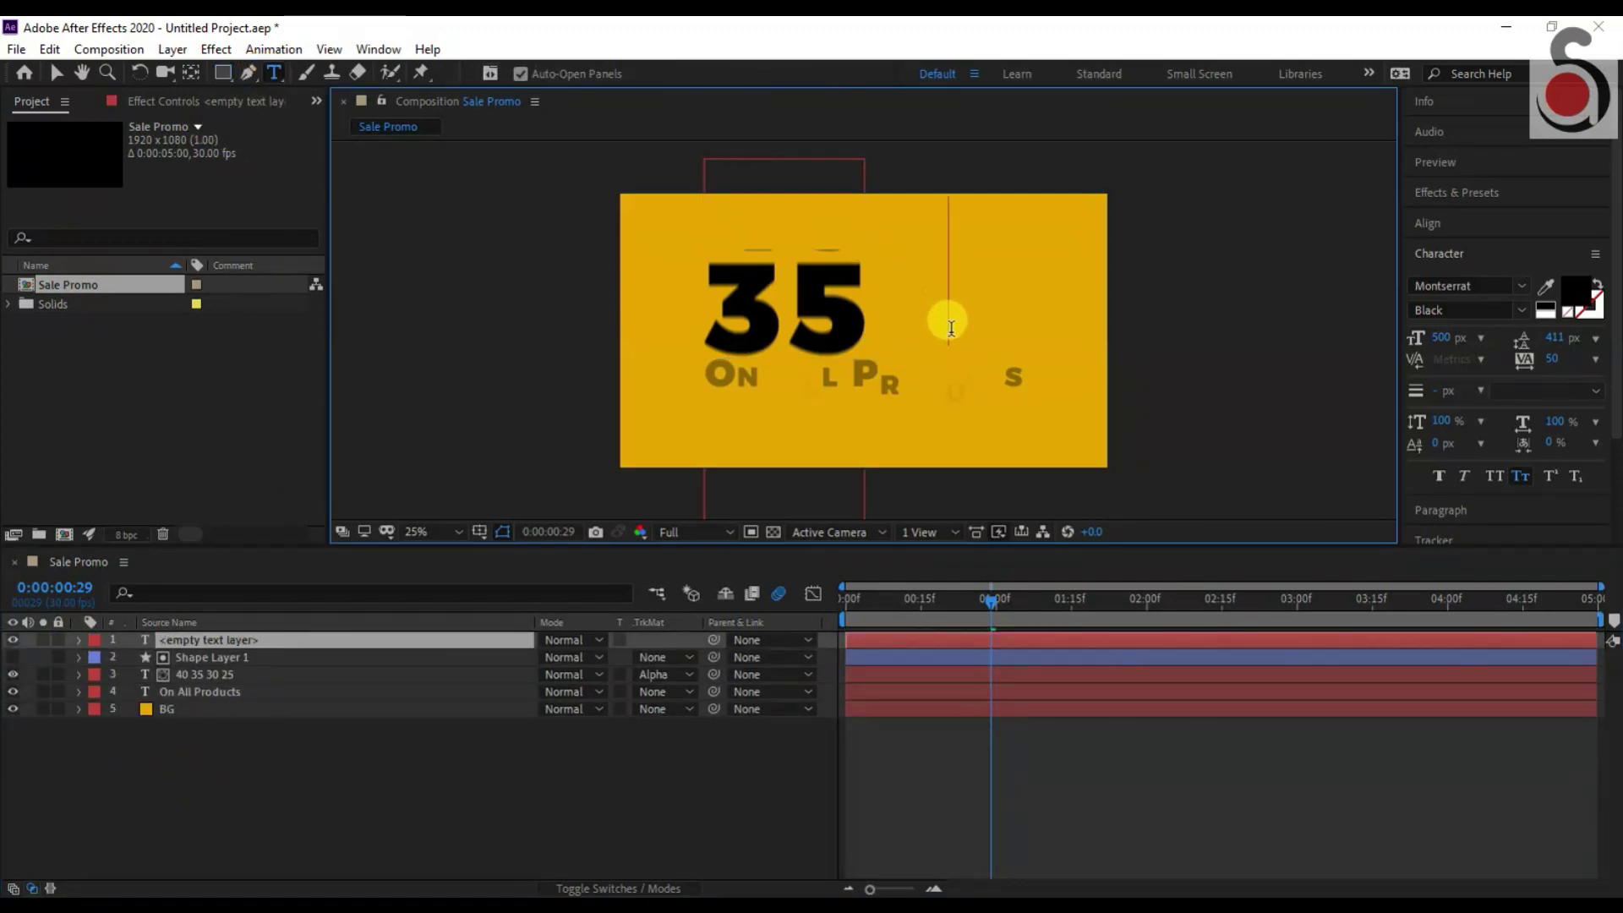
type("%")
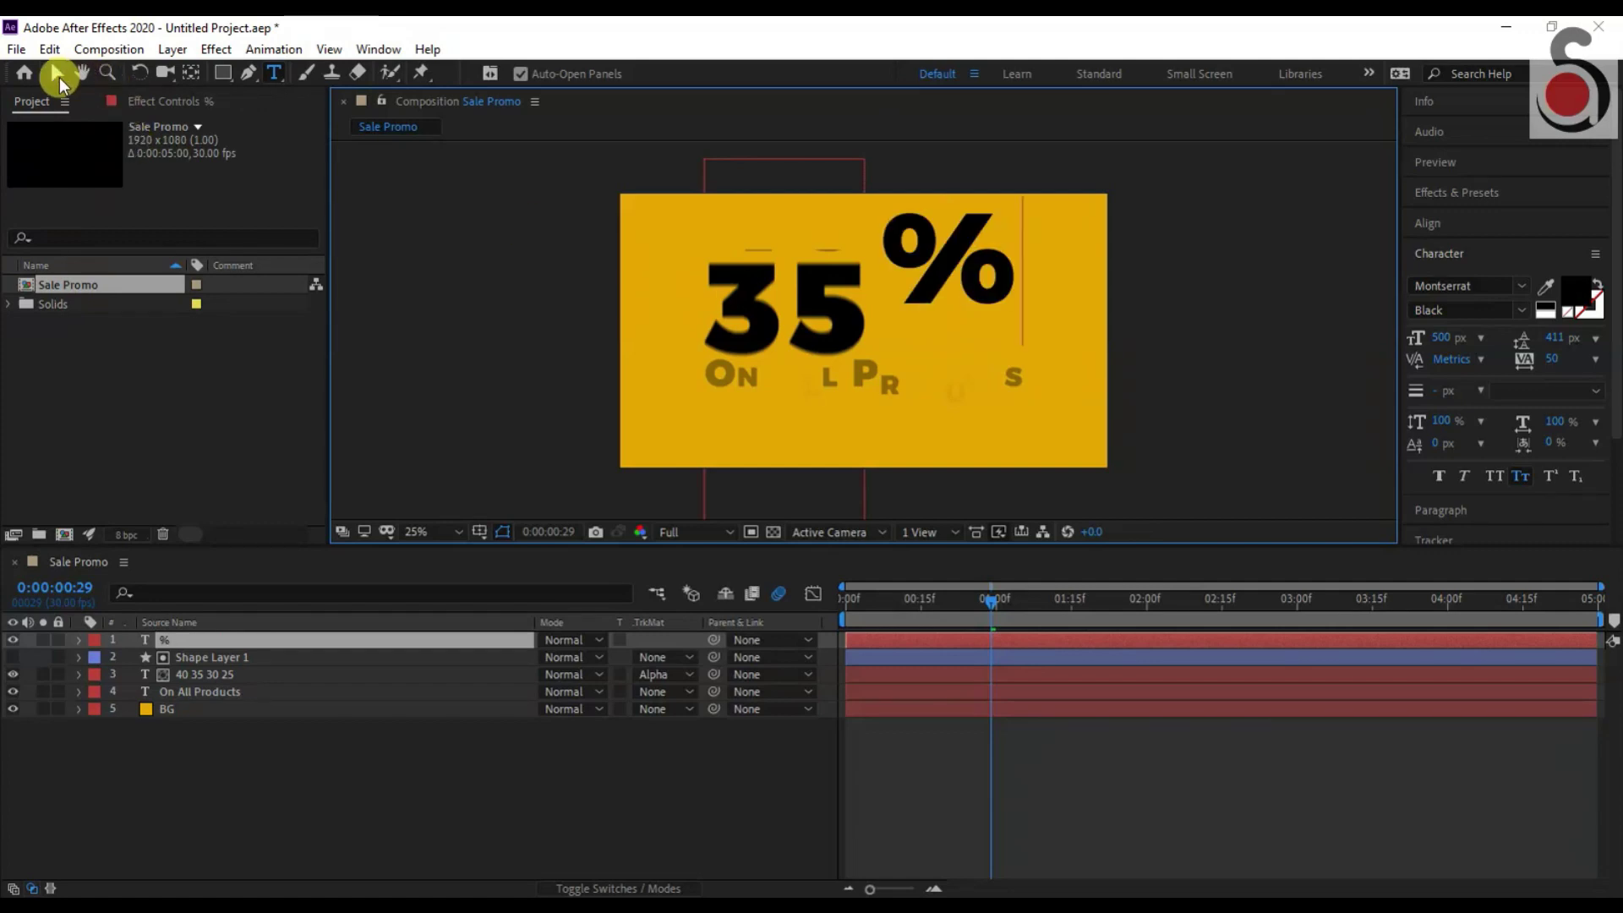
left_click(56, 72)
left_click_drag(944, 239, 944, 391)
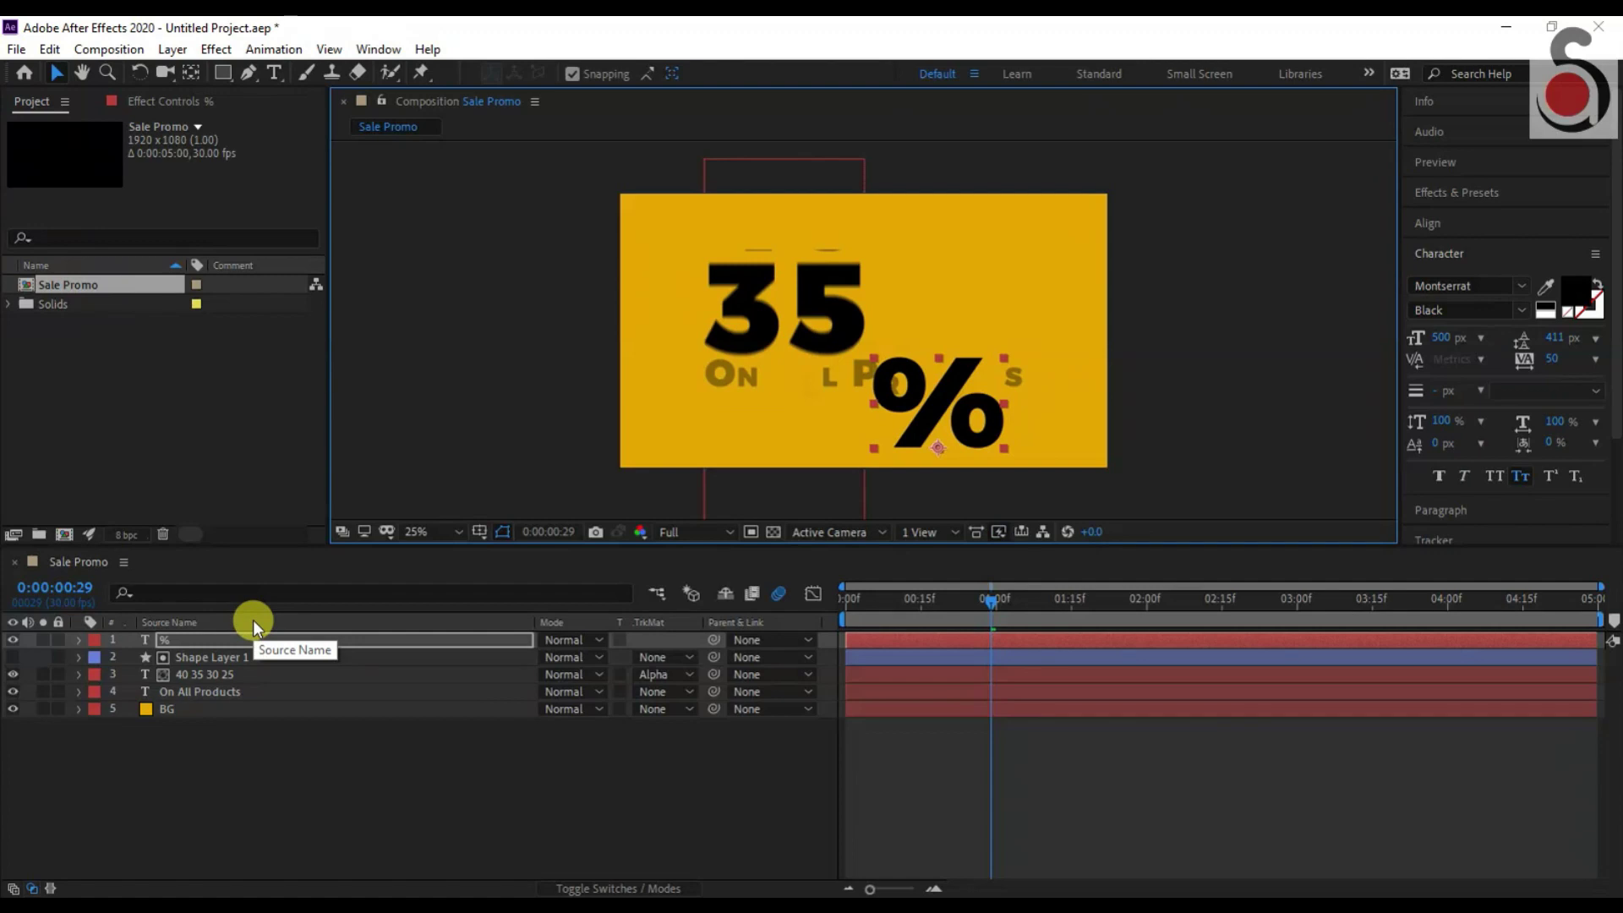
Keyframe the % Position and raise it beside 40 at the two-second mark.
key("p")
left_click(130, 656)
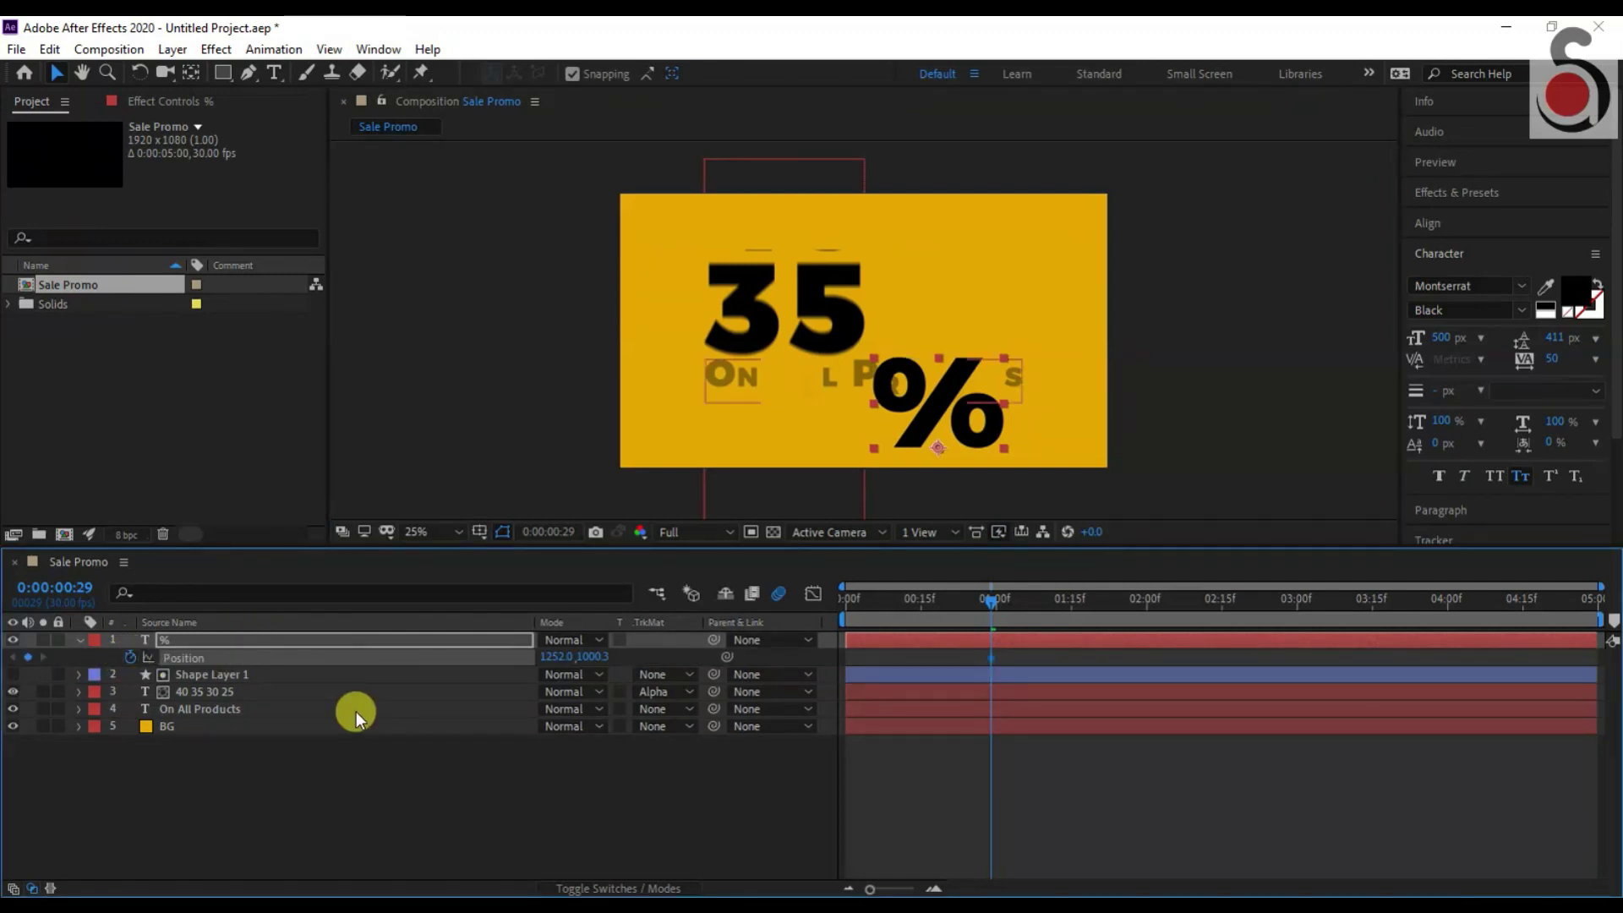
left_click_drag(985, 604, 1145, 653)
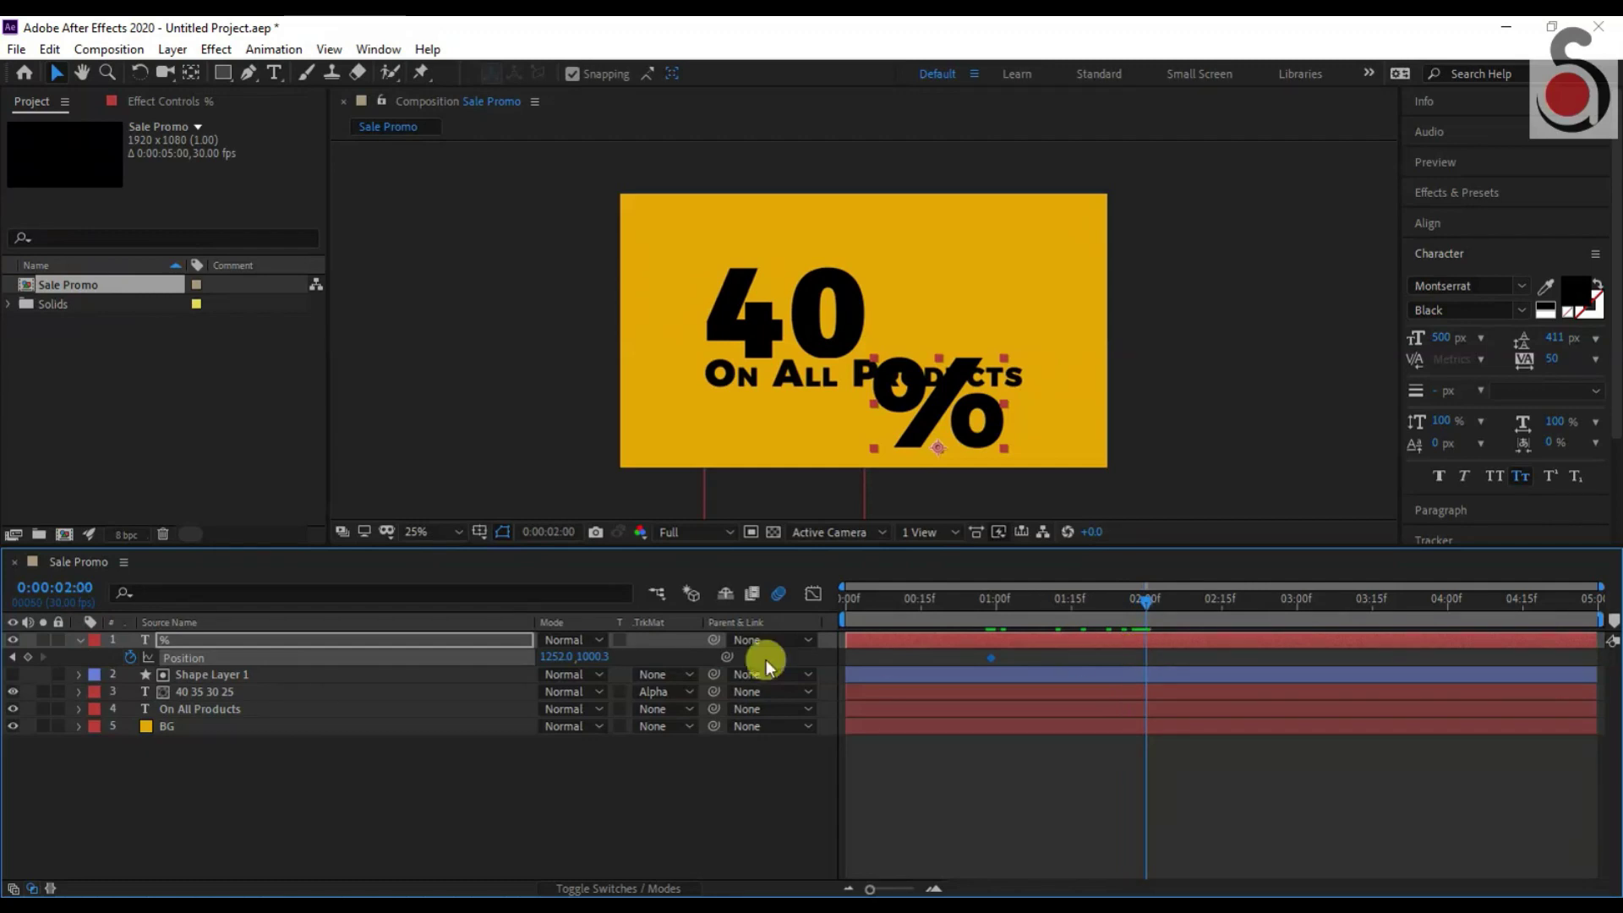
left_click_drag(594, 657, 300, 583)
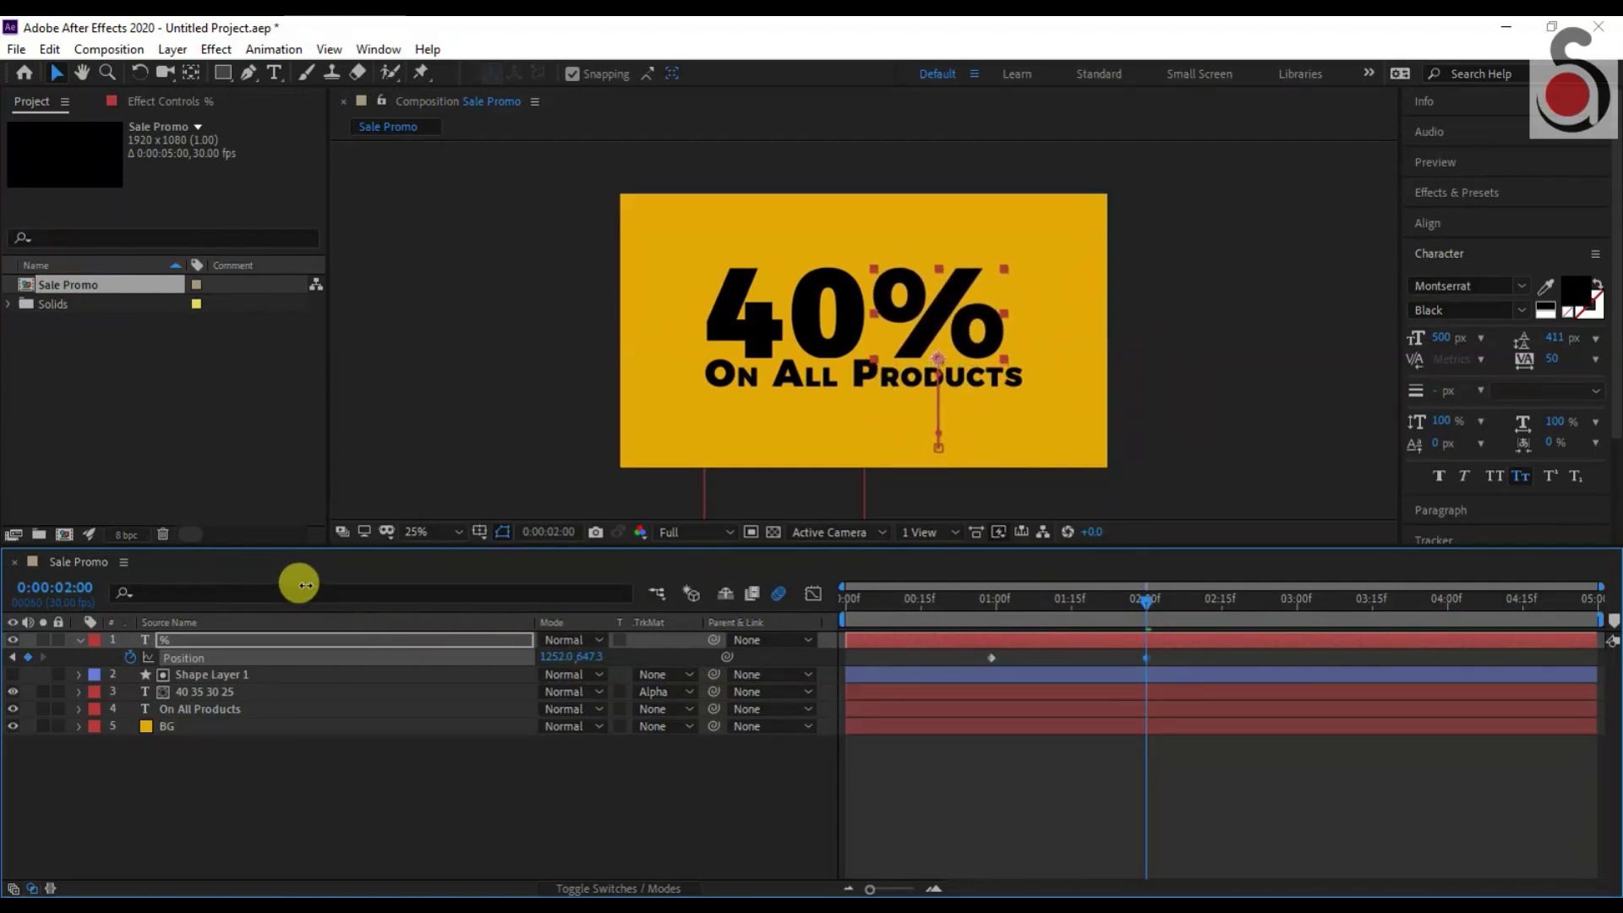
Easy Ease the % keyframes, shape a quick-rise, slow-settle speed curve, and preview.
left_click_drag(1060, 652, 978, 660)
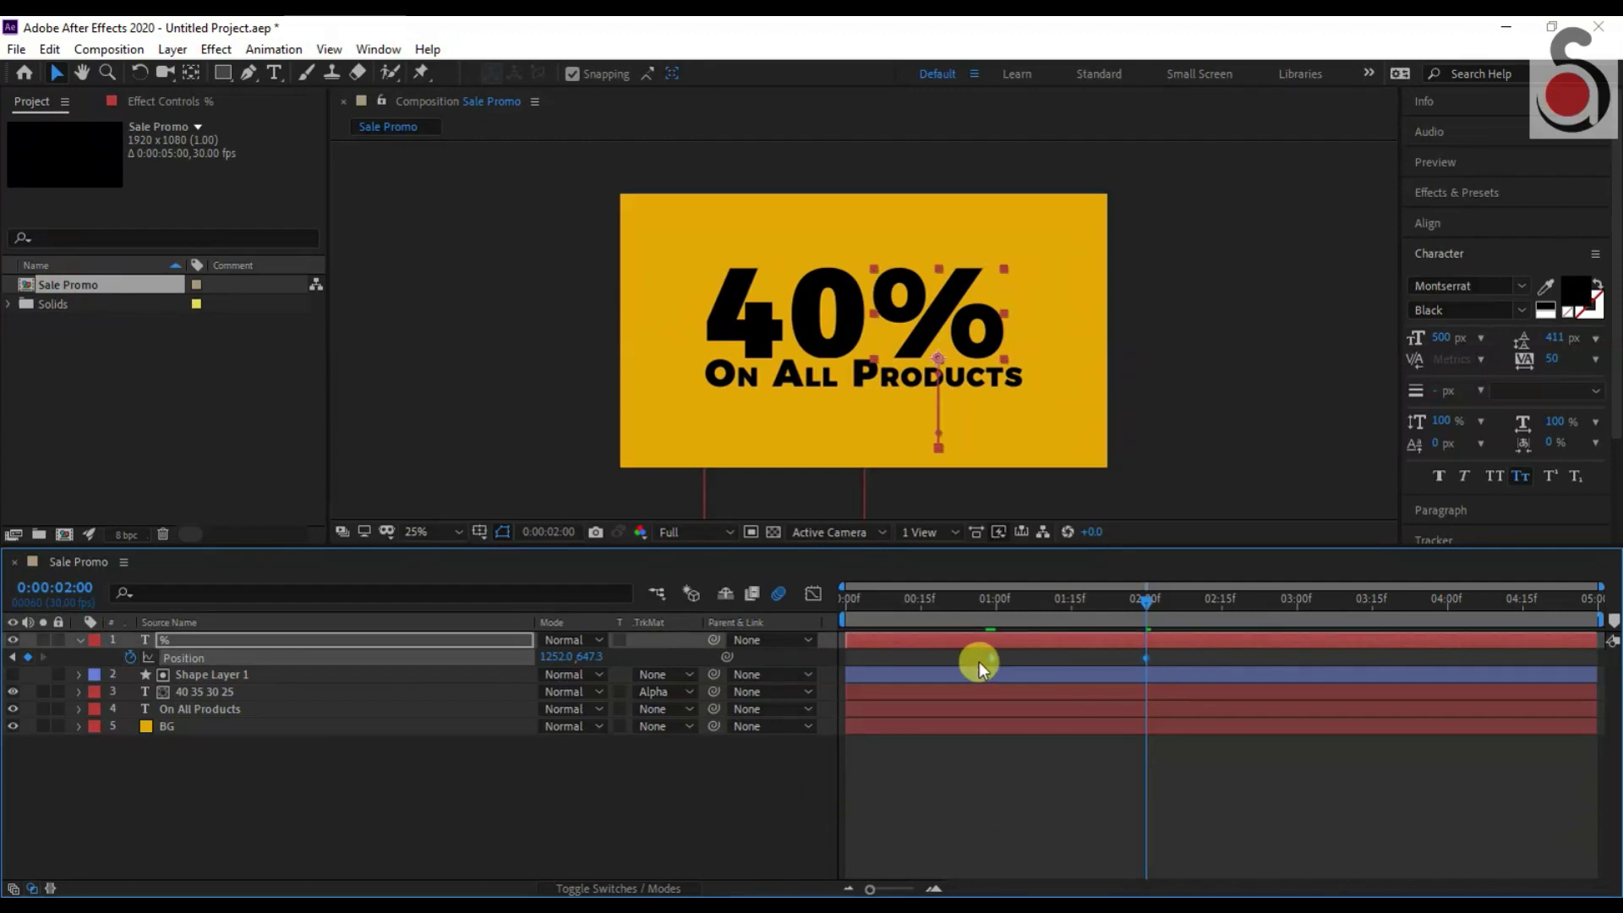
right_click(992, 656)
mouse_move(1053, 645)
left_click(1267, 709)
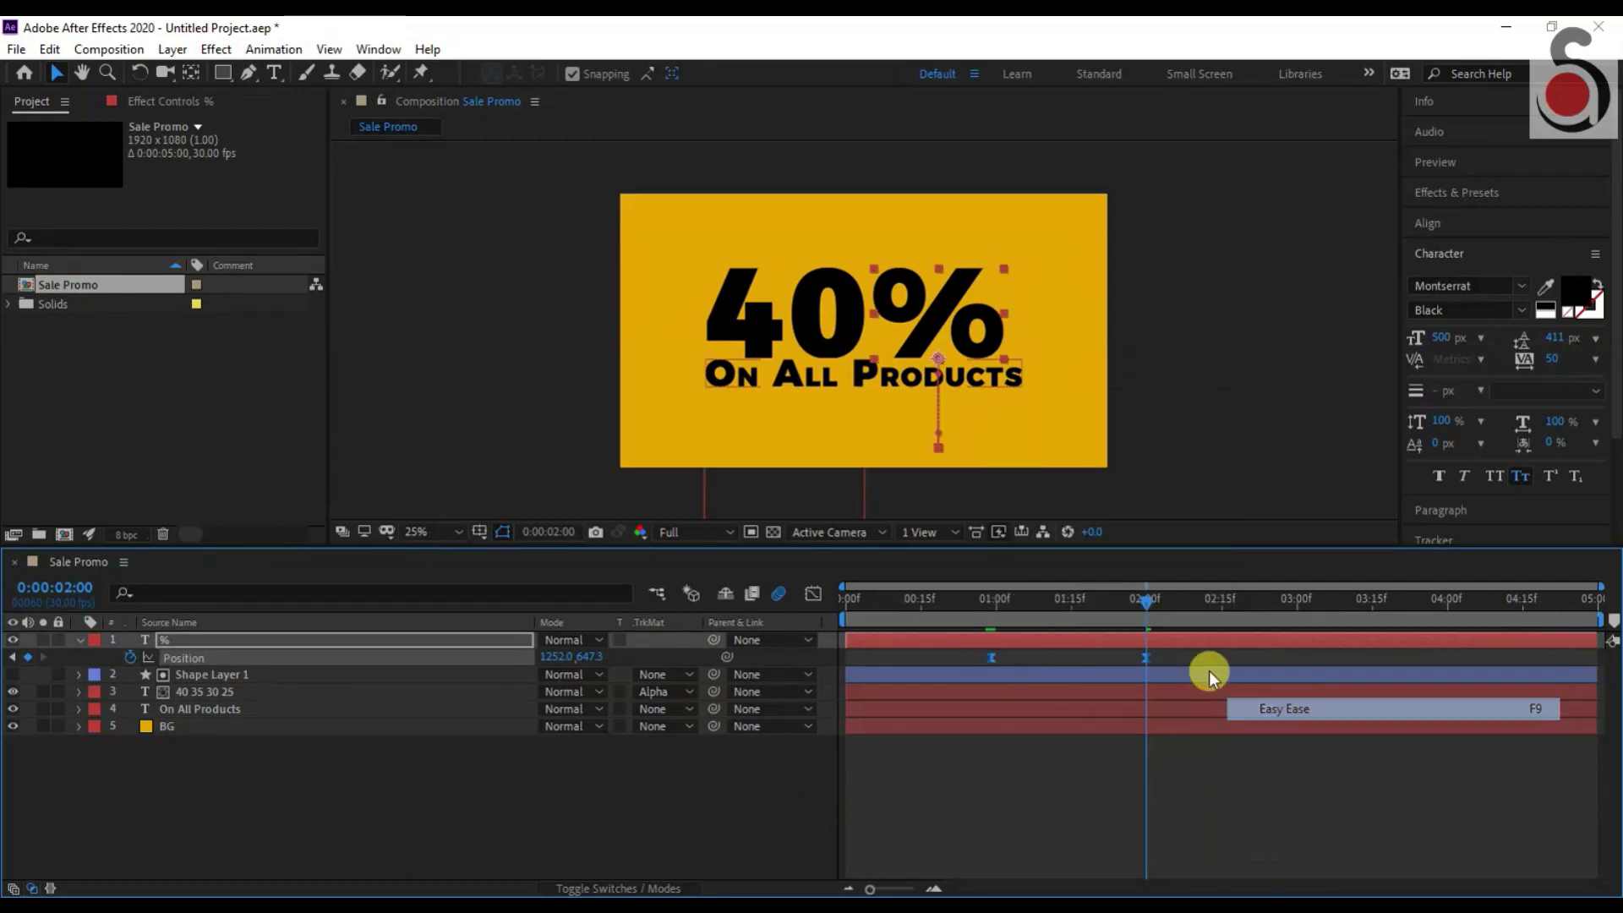
left_click(813, 594)
left_click_drag(1123, 774, 1058, 773)
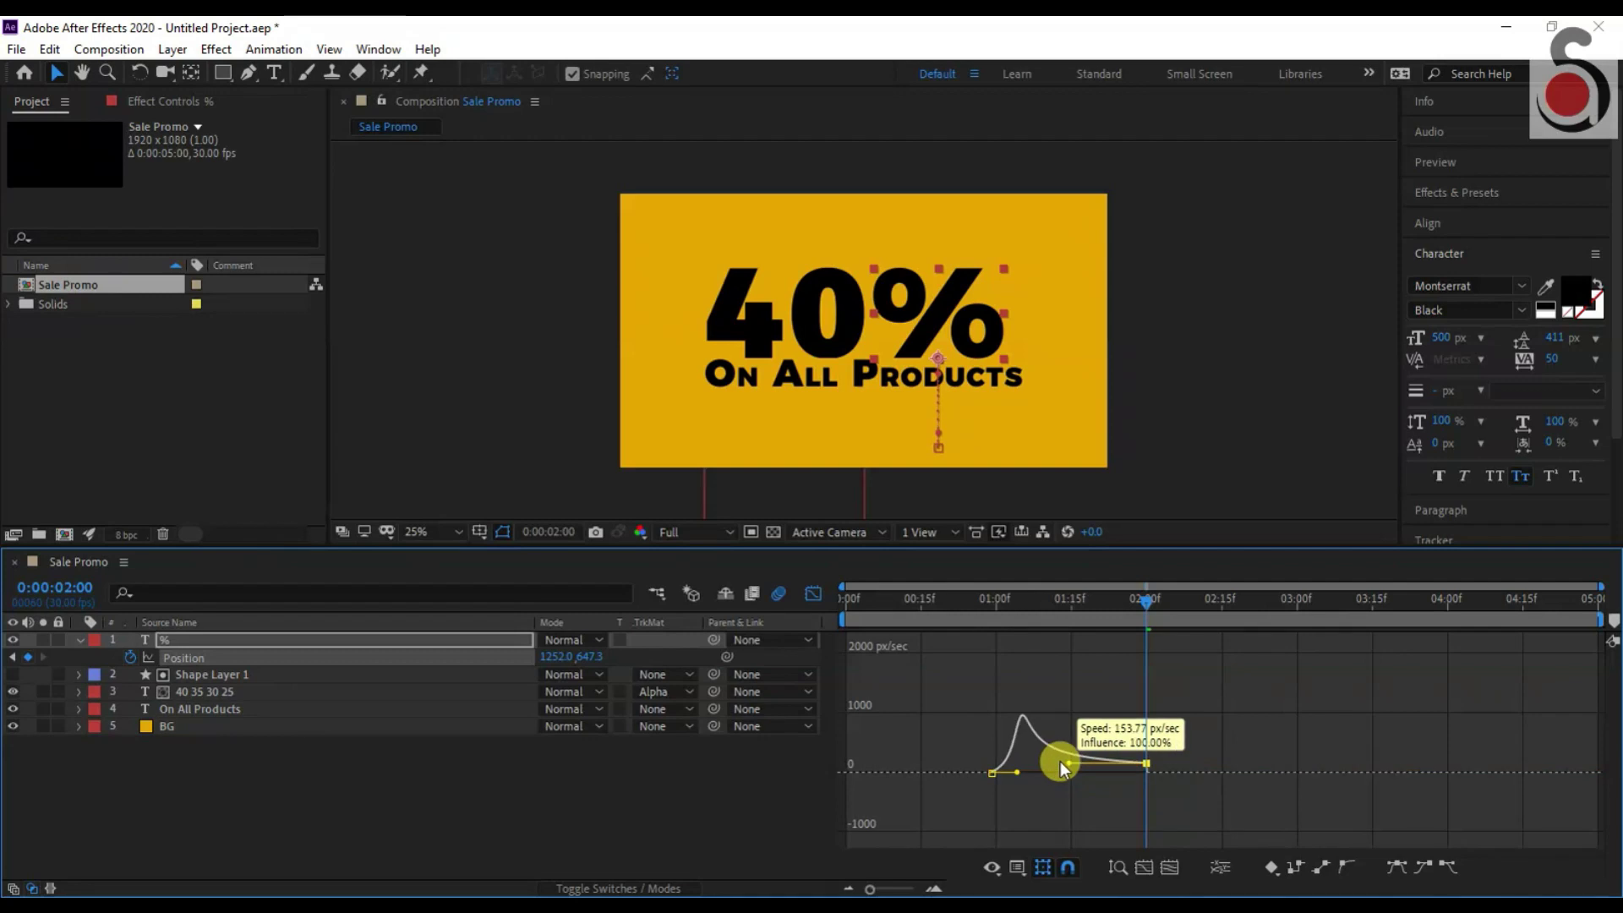
left_click(821, 596)
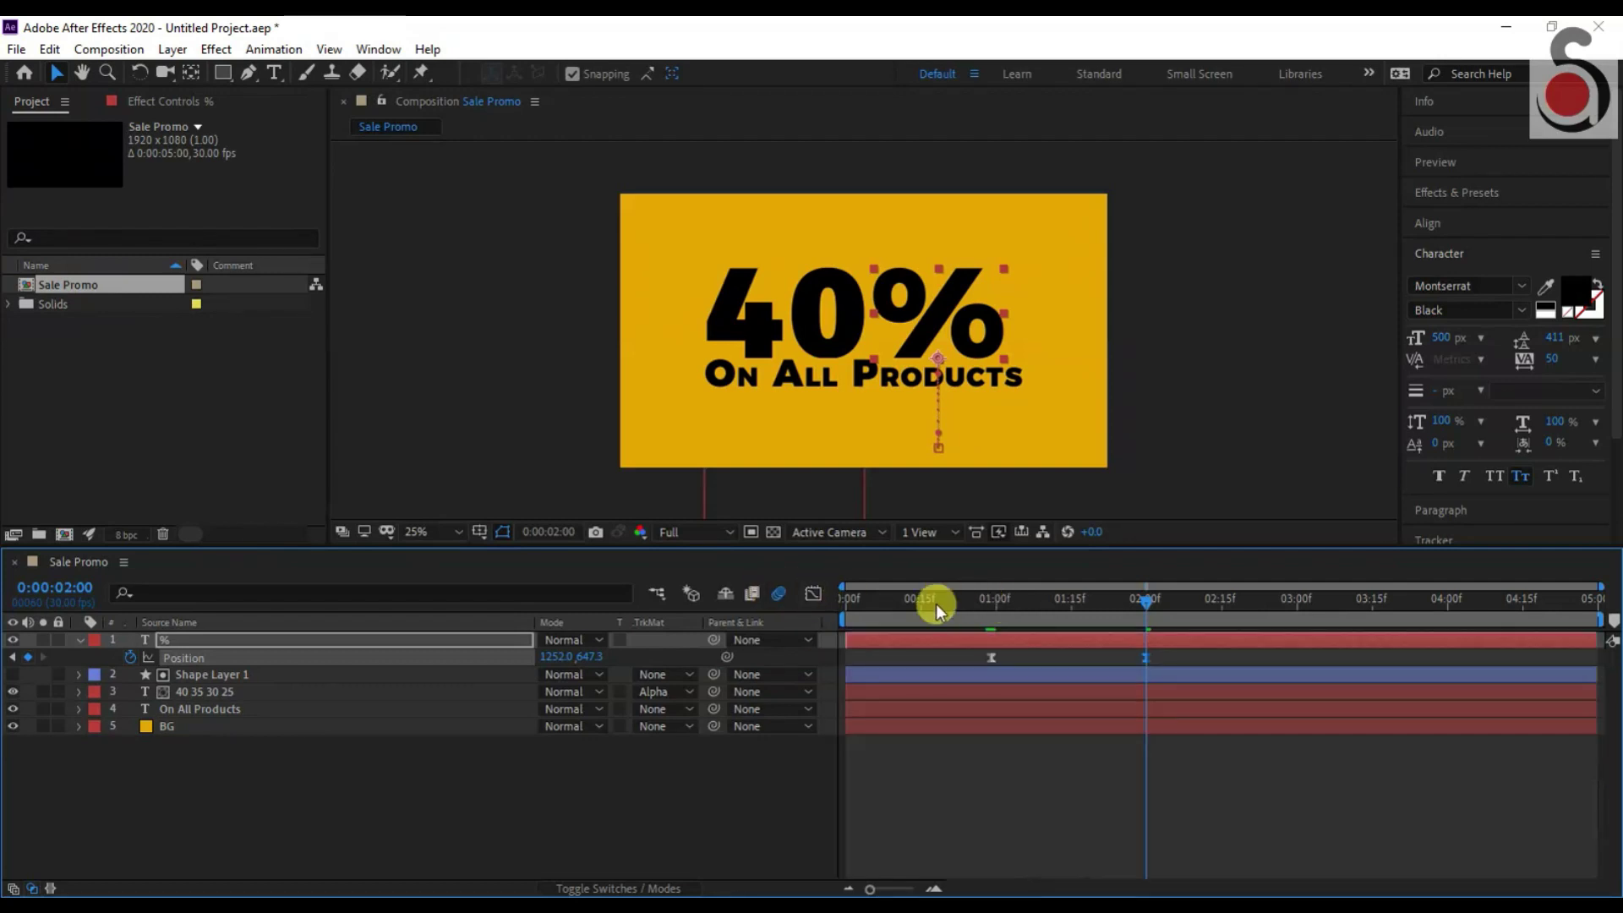
left_click_drag(936, 604, 790, 581)
key("space")
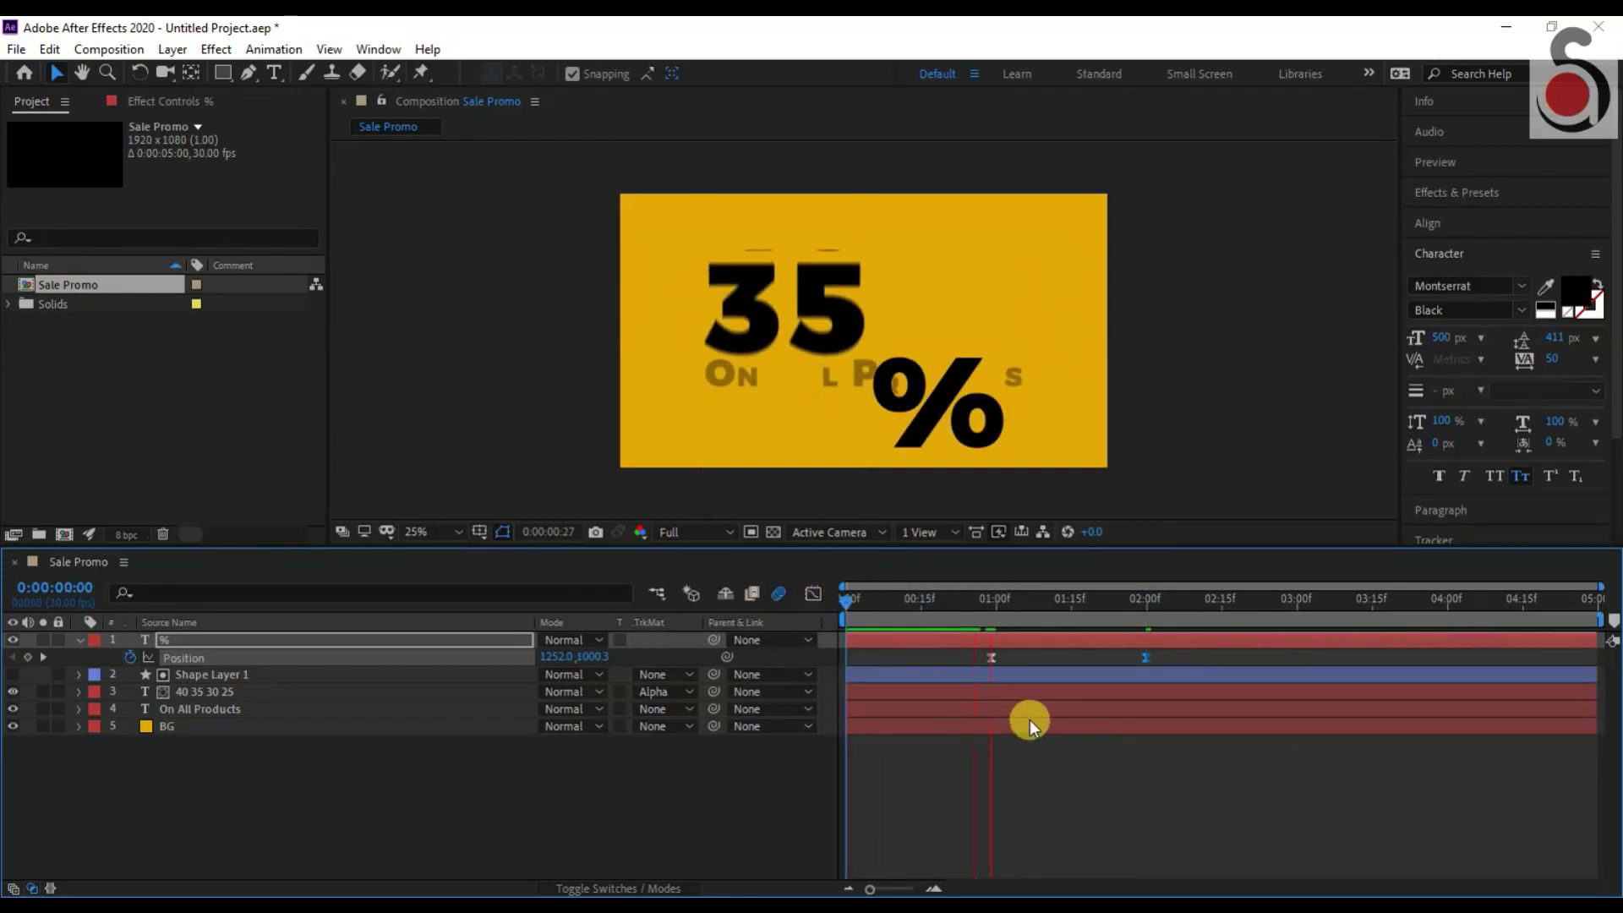
key("space")
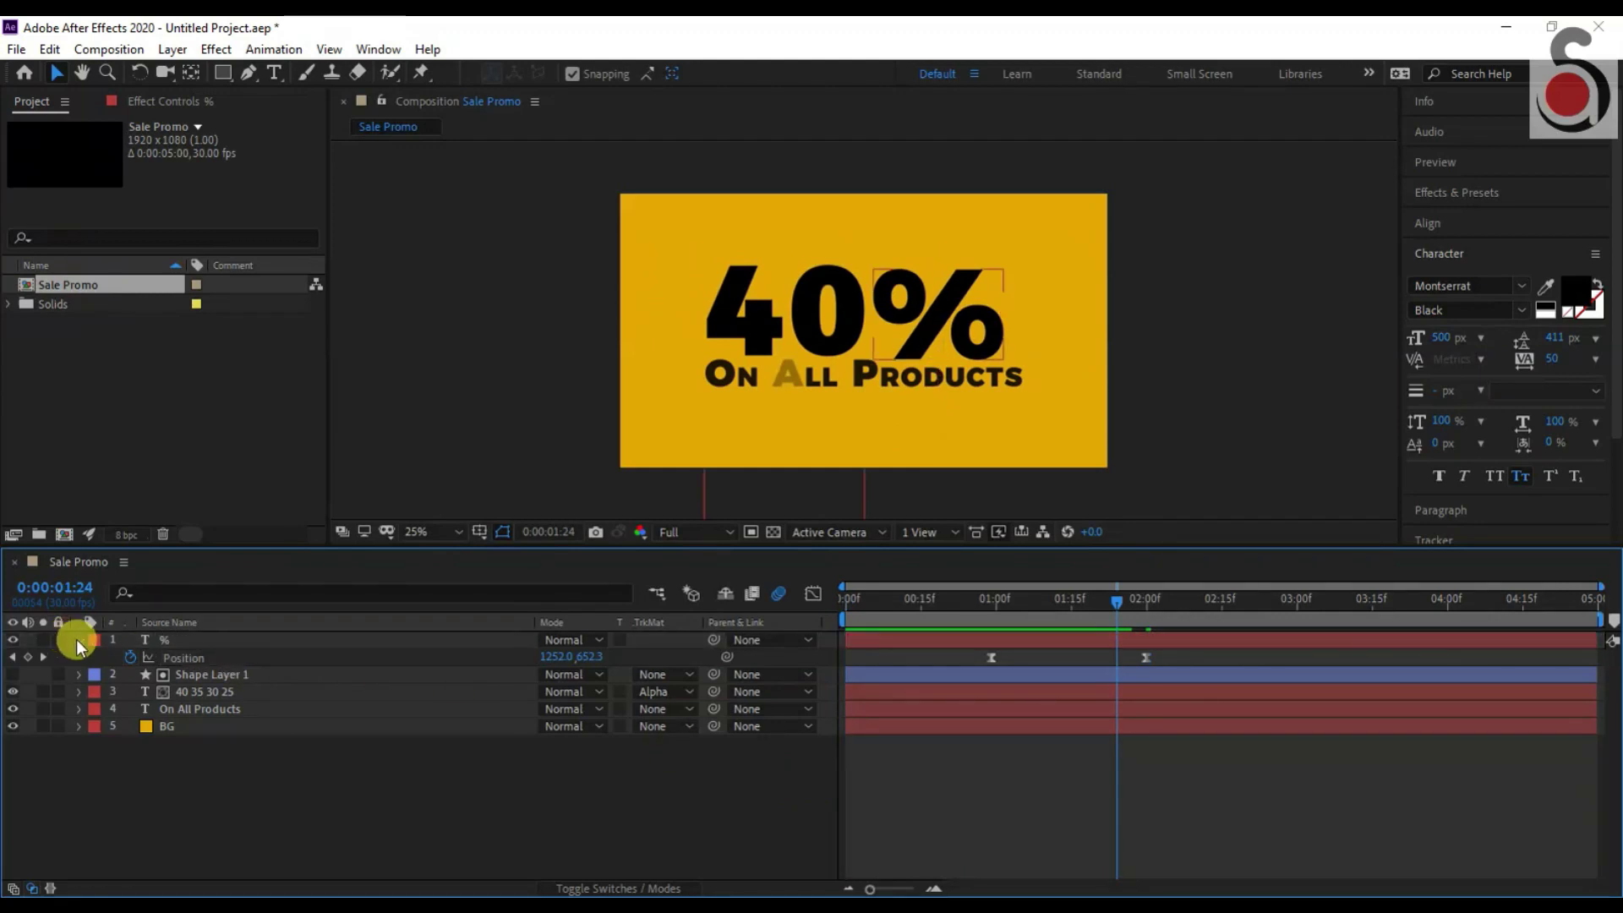
left_click(79, 640)
At one second, draw a second rectangle shape layer over the % area.
left_click(235, 74)
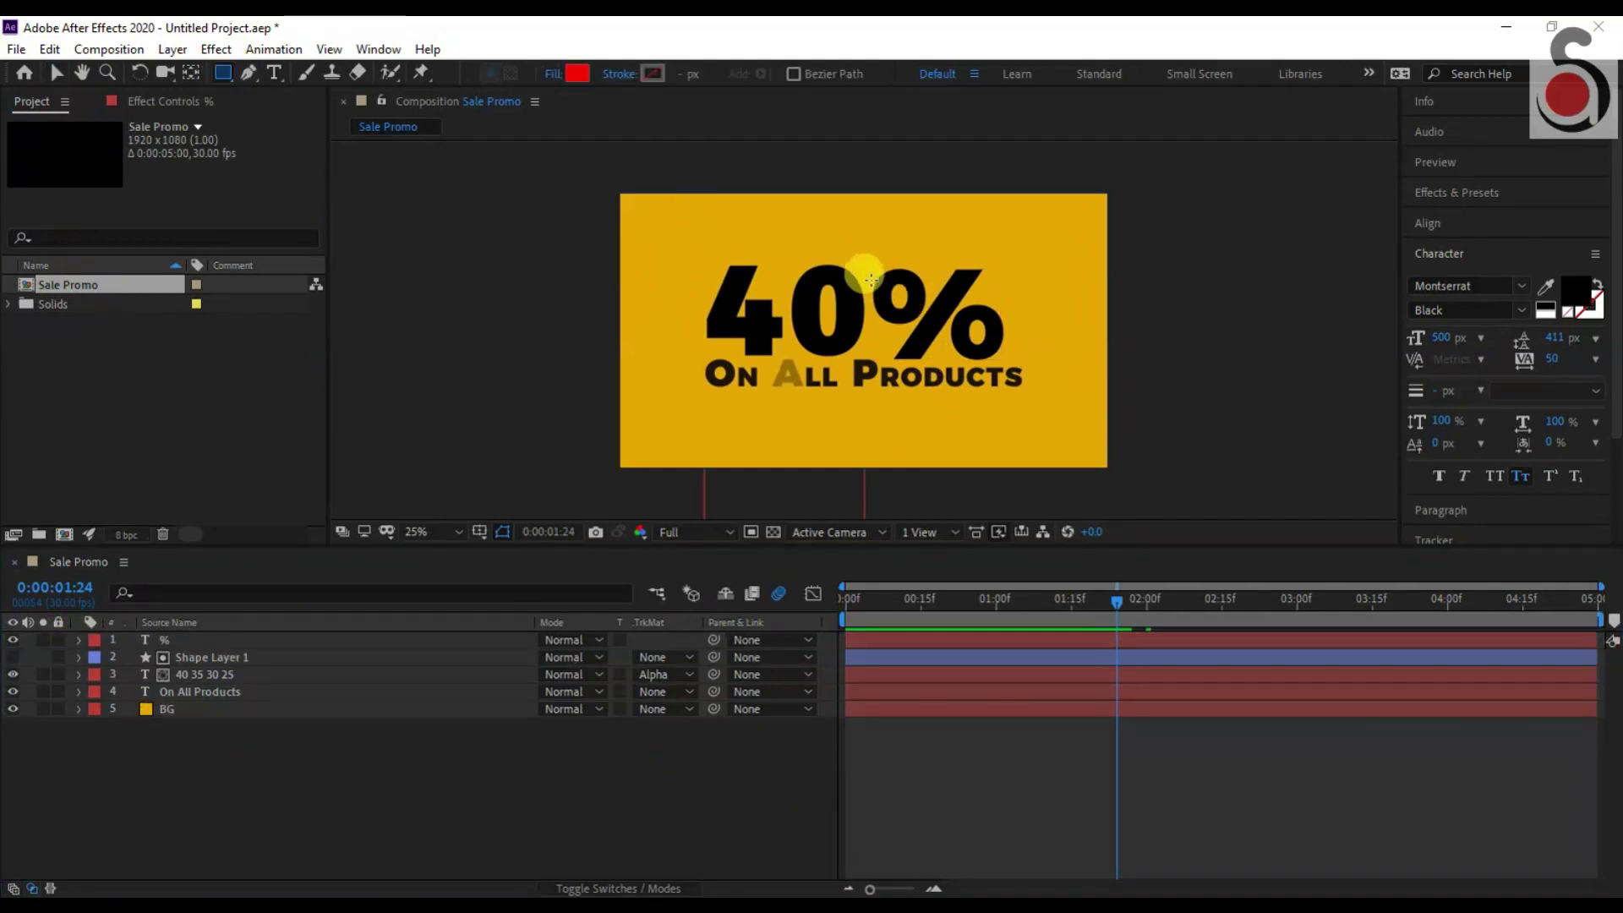
left_click_drag(1114, 605, 995, 595)
mouse_move(877, 343)
left_mouse_down()
mouse_move(899, 379)
mouse_move(1016, 456)
left_mouse_up()
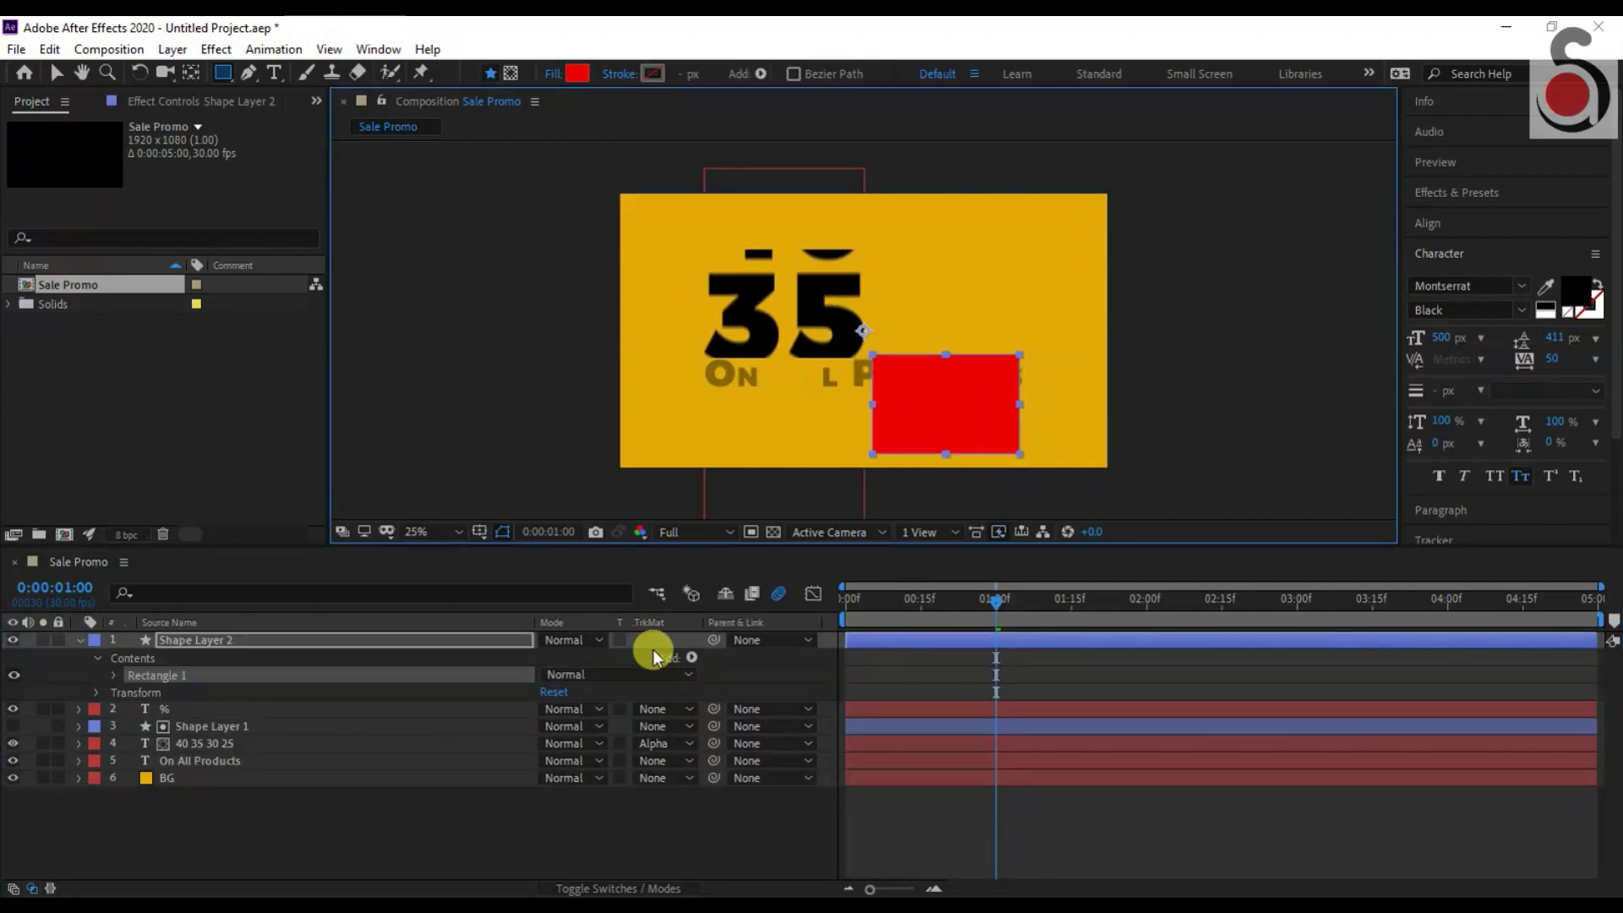
left_click(285, 642)
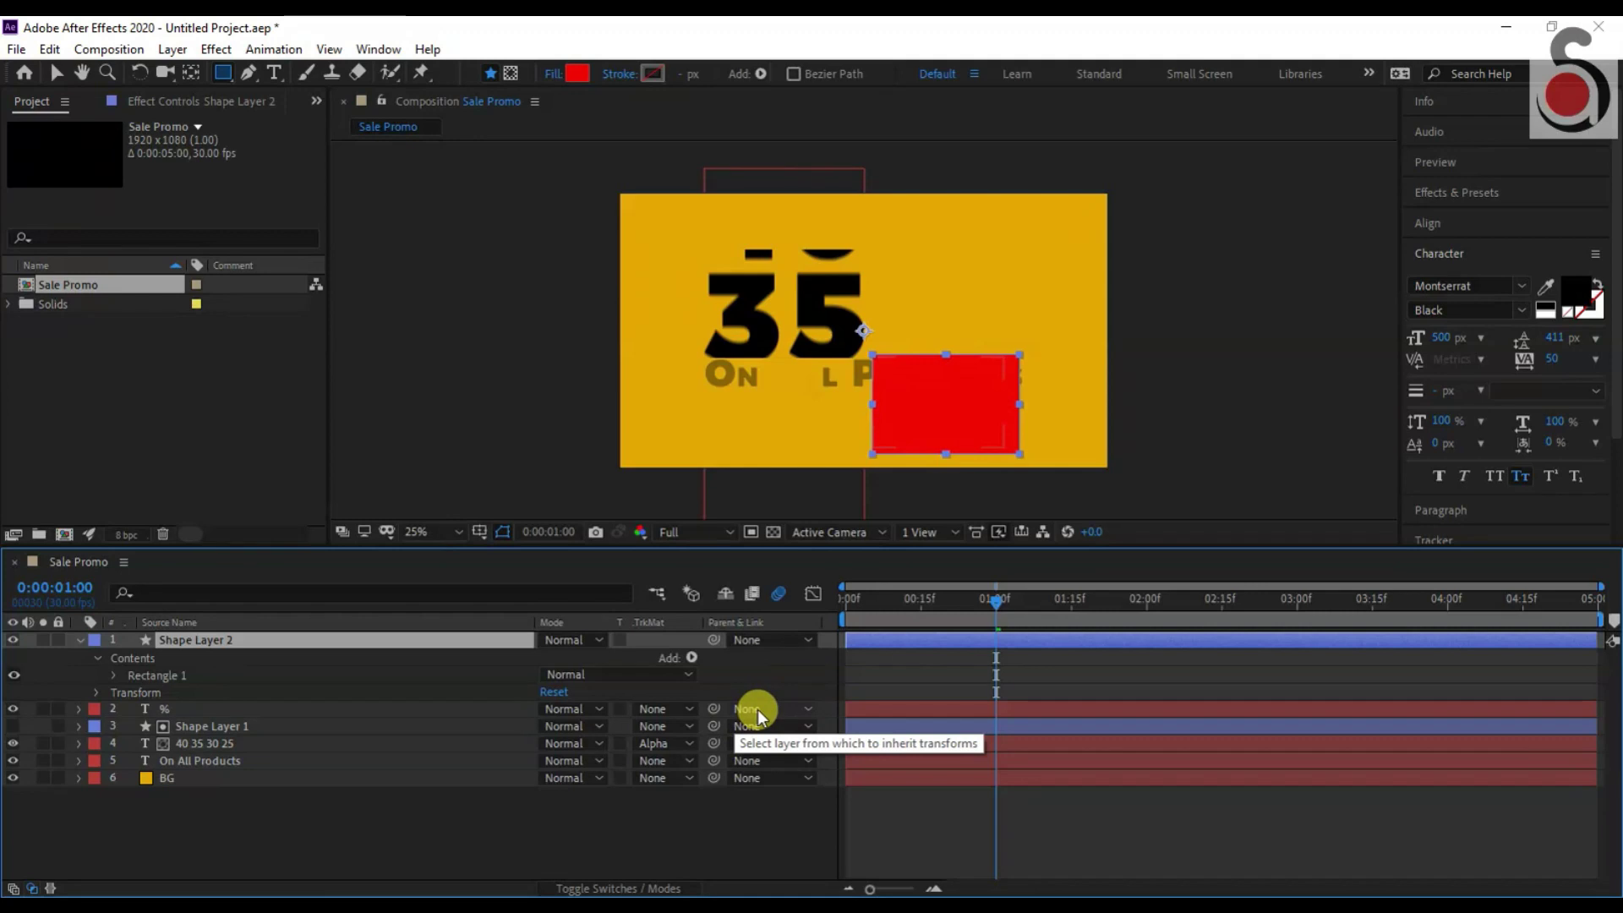
Set the % layer's track matte to Alpha Inverted Shape Layer 2 and preview the 40% animation.
left_click(660, 708)
left_click(701, 760)
left_click(661, 708)
left_click(691, 783)
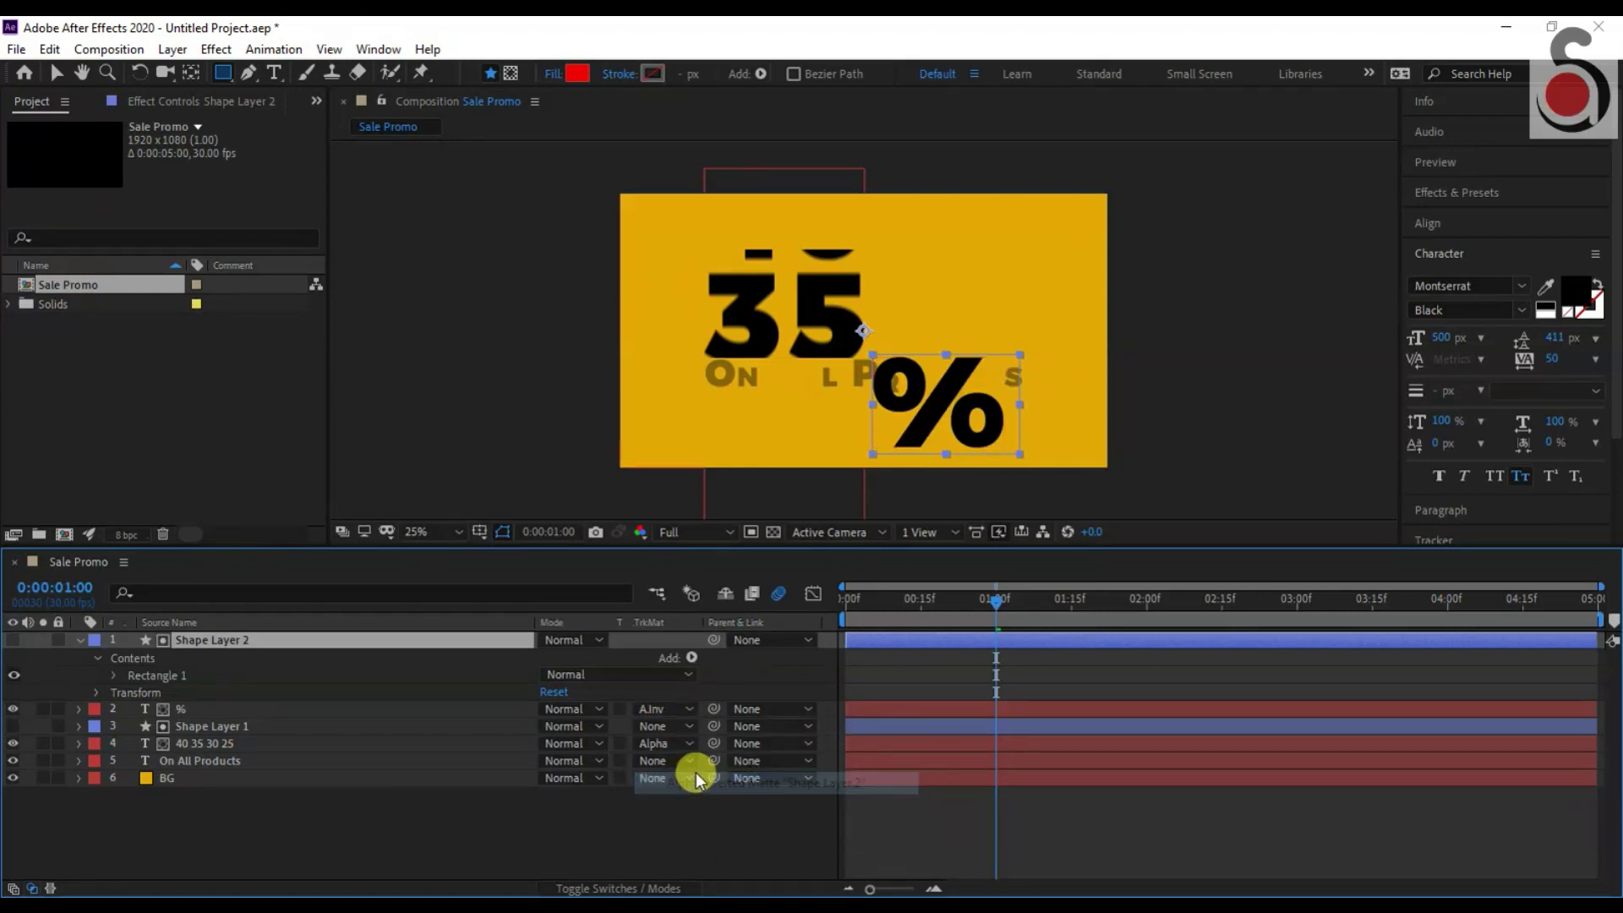
left_click_drag(874, 605, 843, 600)
key("space")
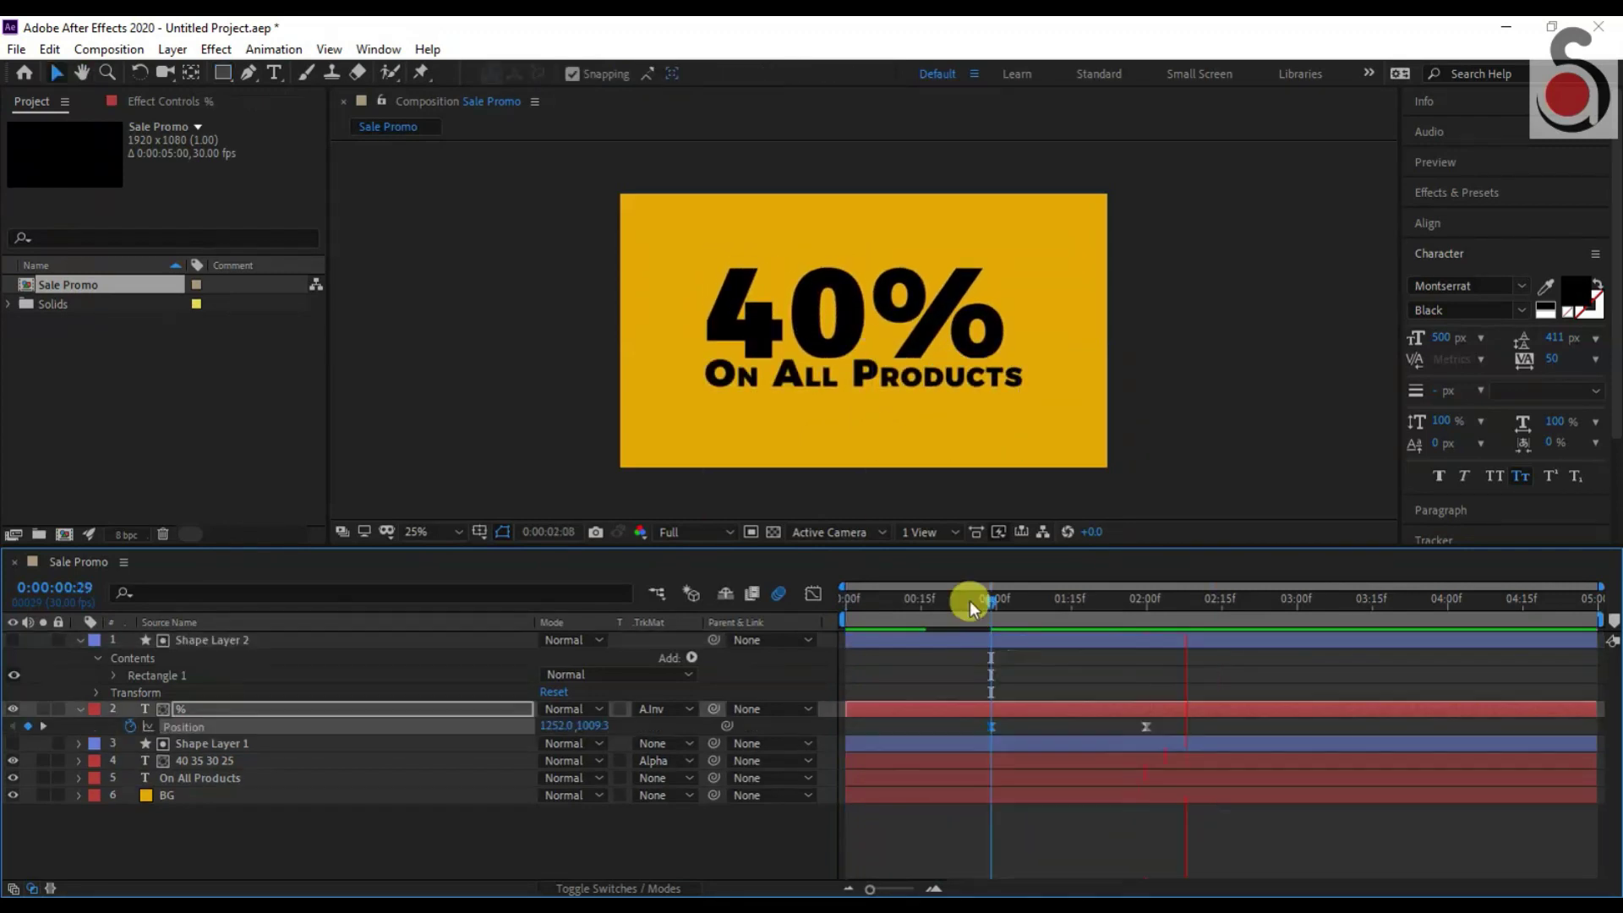
key("space")
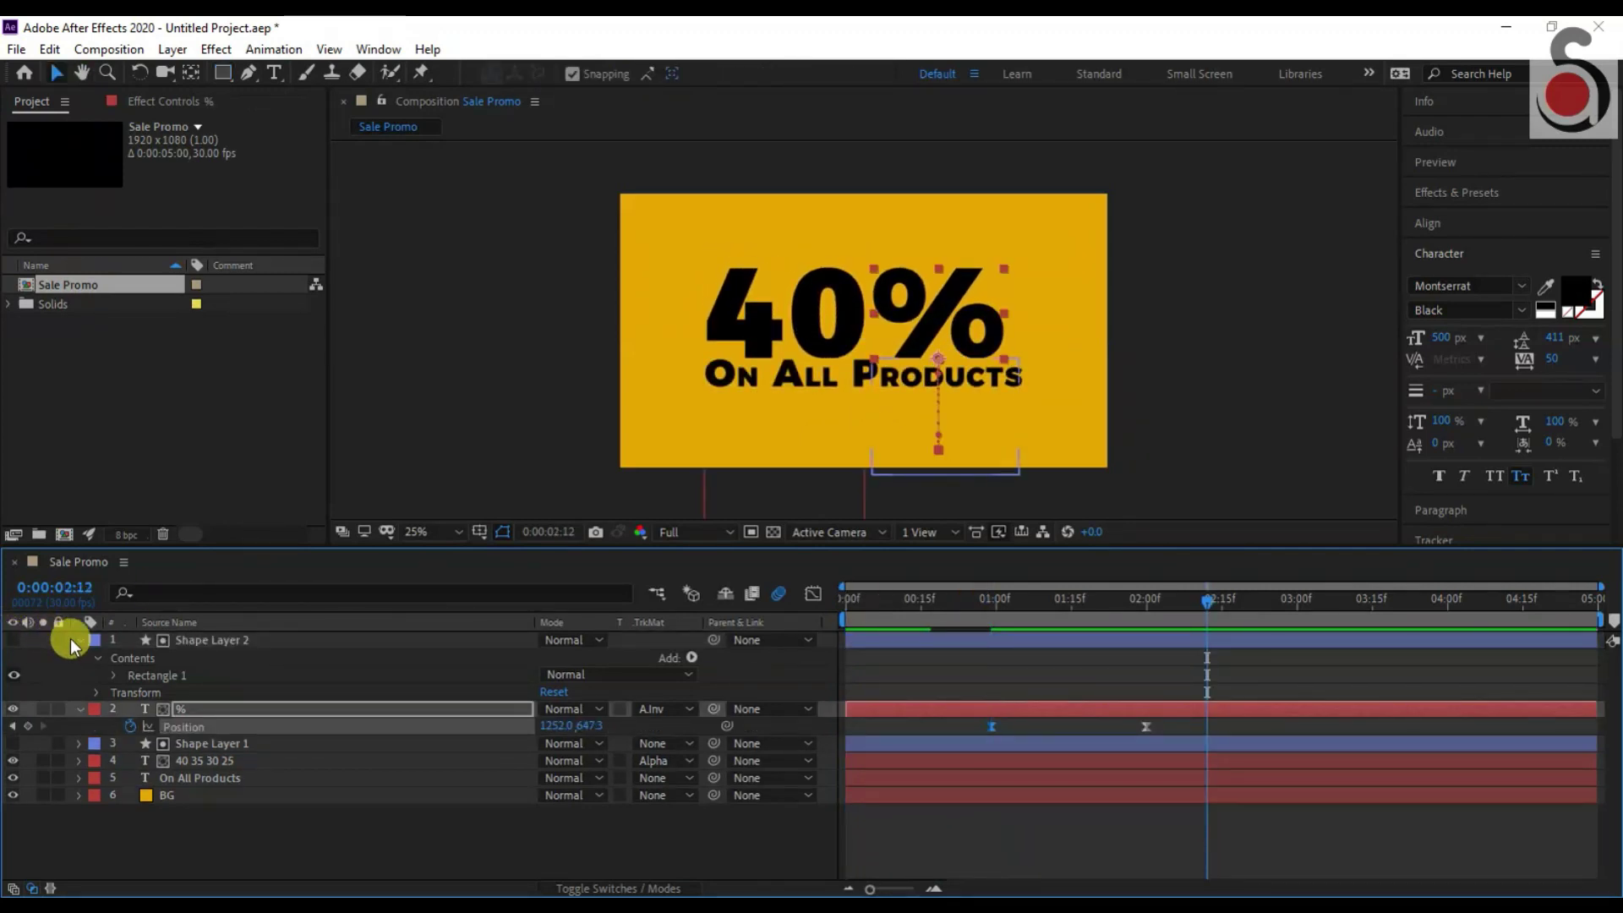
left_click(79, 640)
left_click(303, 810)
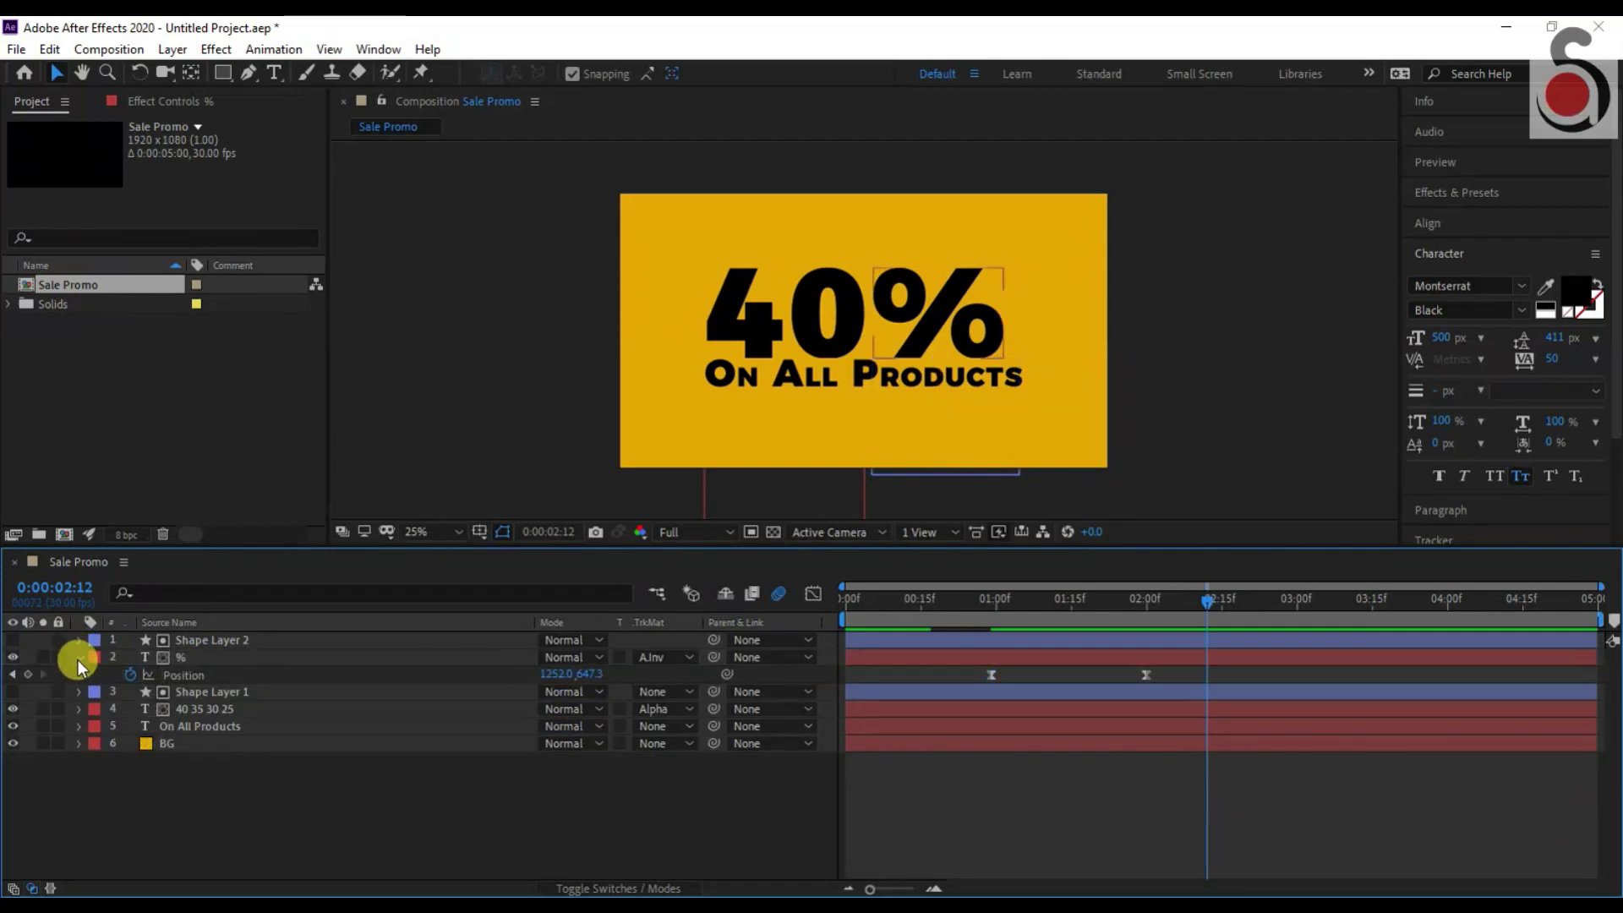
left_click(77, 657)
left_click(221, 76)
Draw a tall red rectangle right of the % and nudge it slightly right.
left_click_drag(1020, 270, 1074, 393)
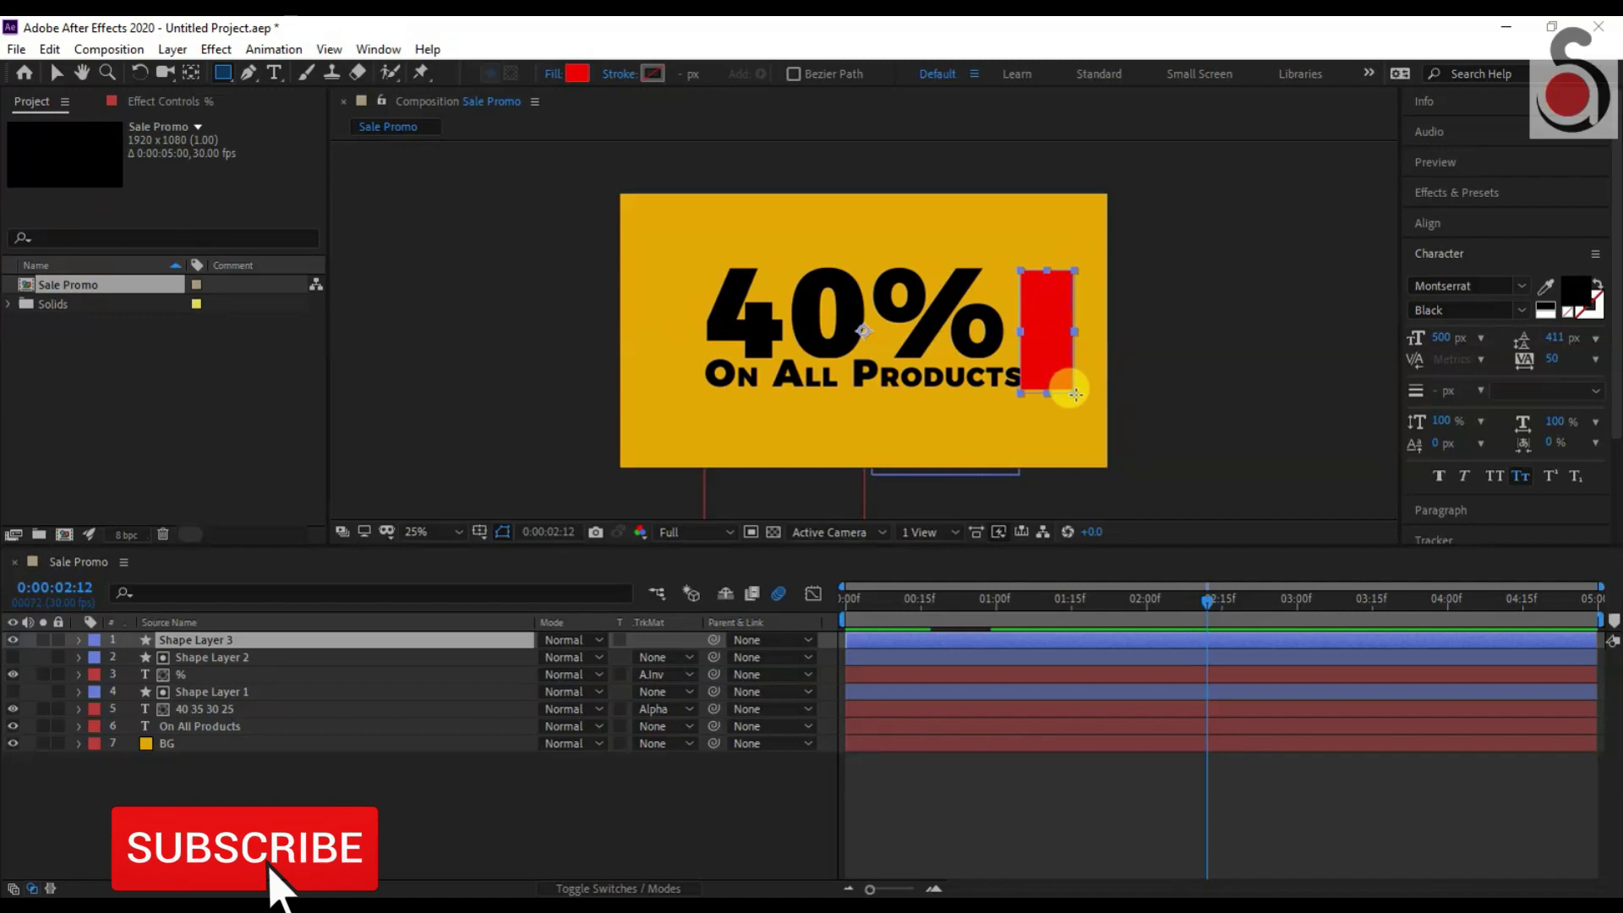
left_click(61, 74)
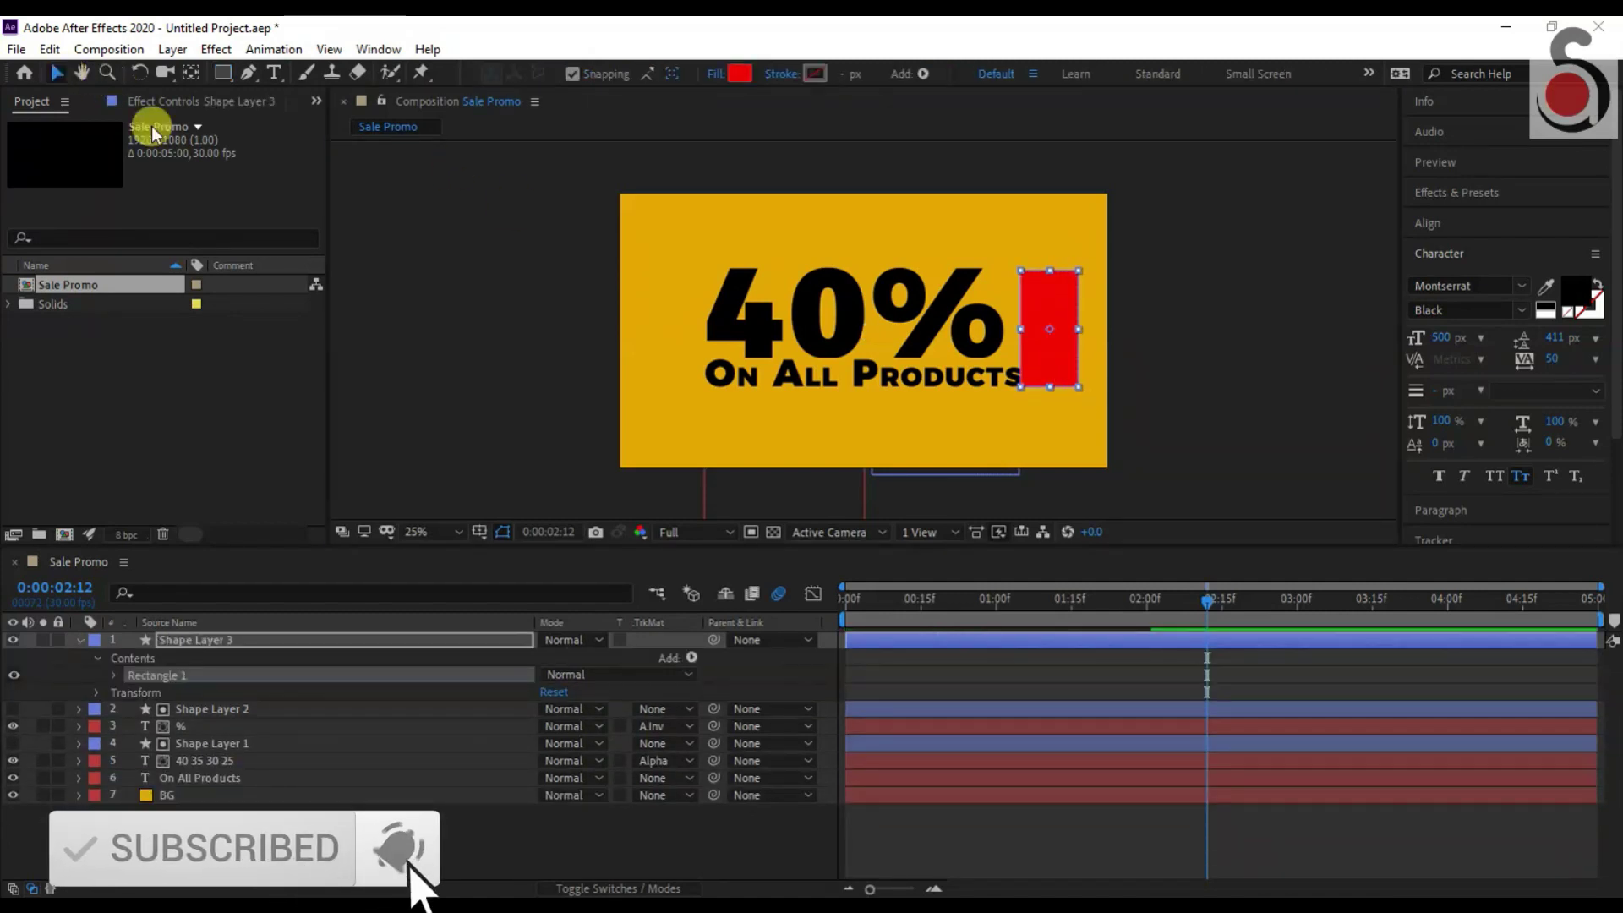
left_click_drag(1054, 354, 1062, 352)
Move the bar's anchor to its bottom edge and set its Scale to 100, 0%.
left_click(296, 641)
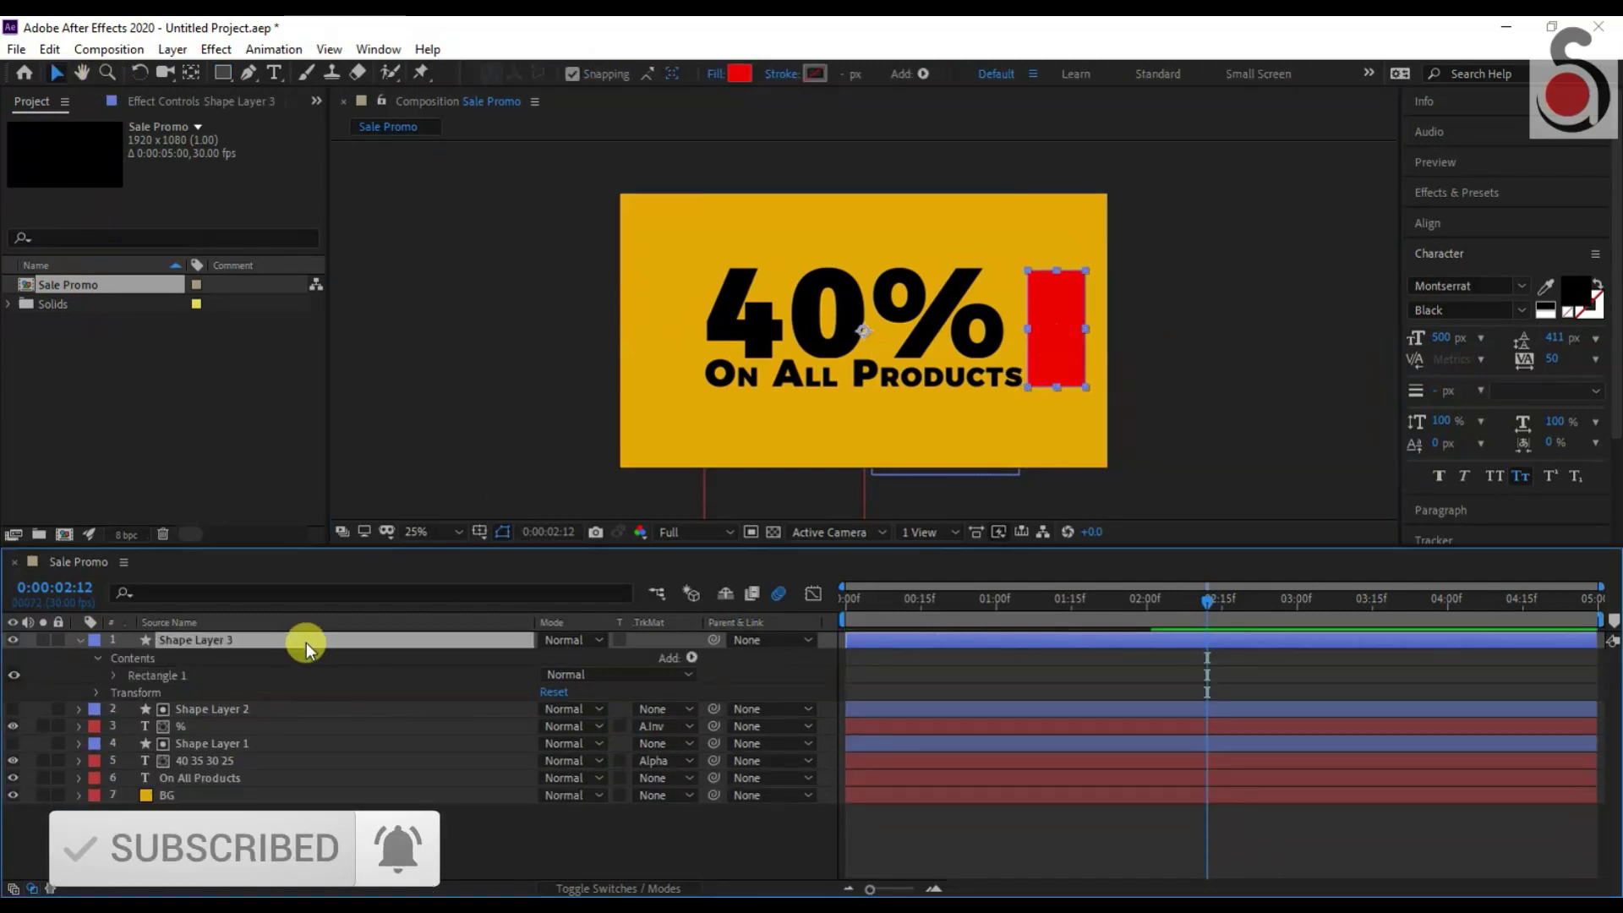
left_click(191, 72)
left_click_drag(863, 330, 1046, 386)
key("s")
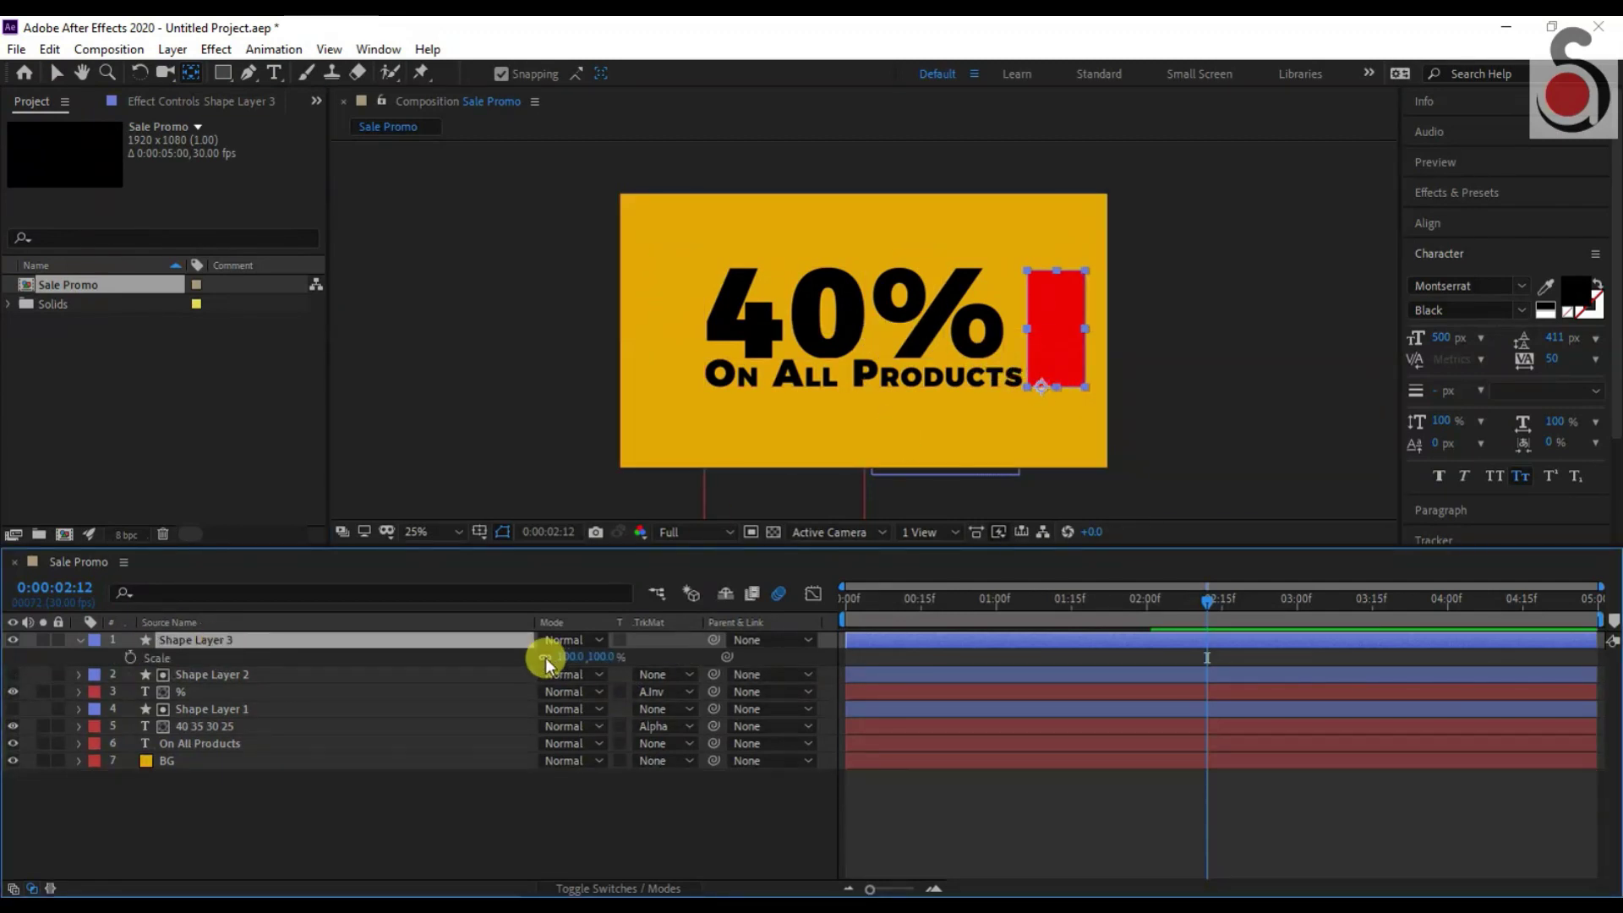
left_click(637, 499)
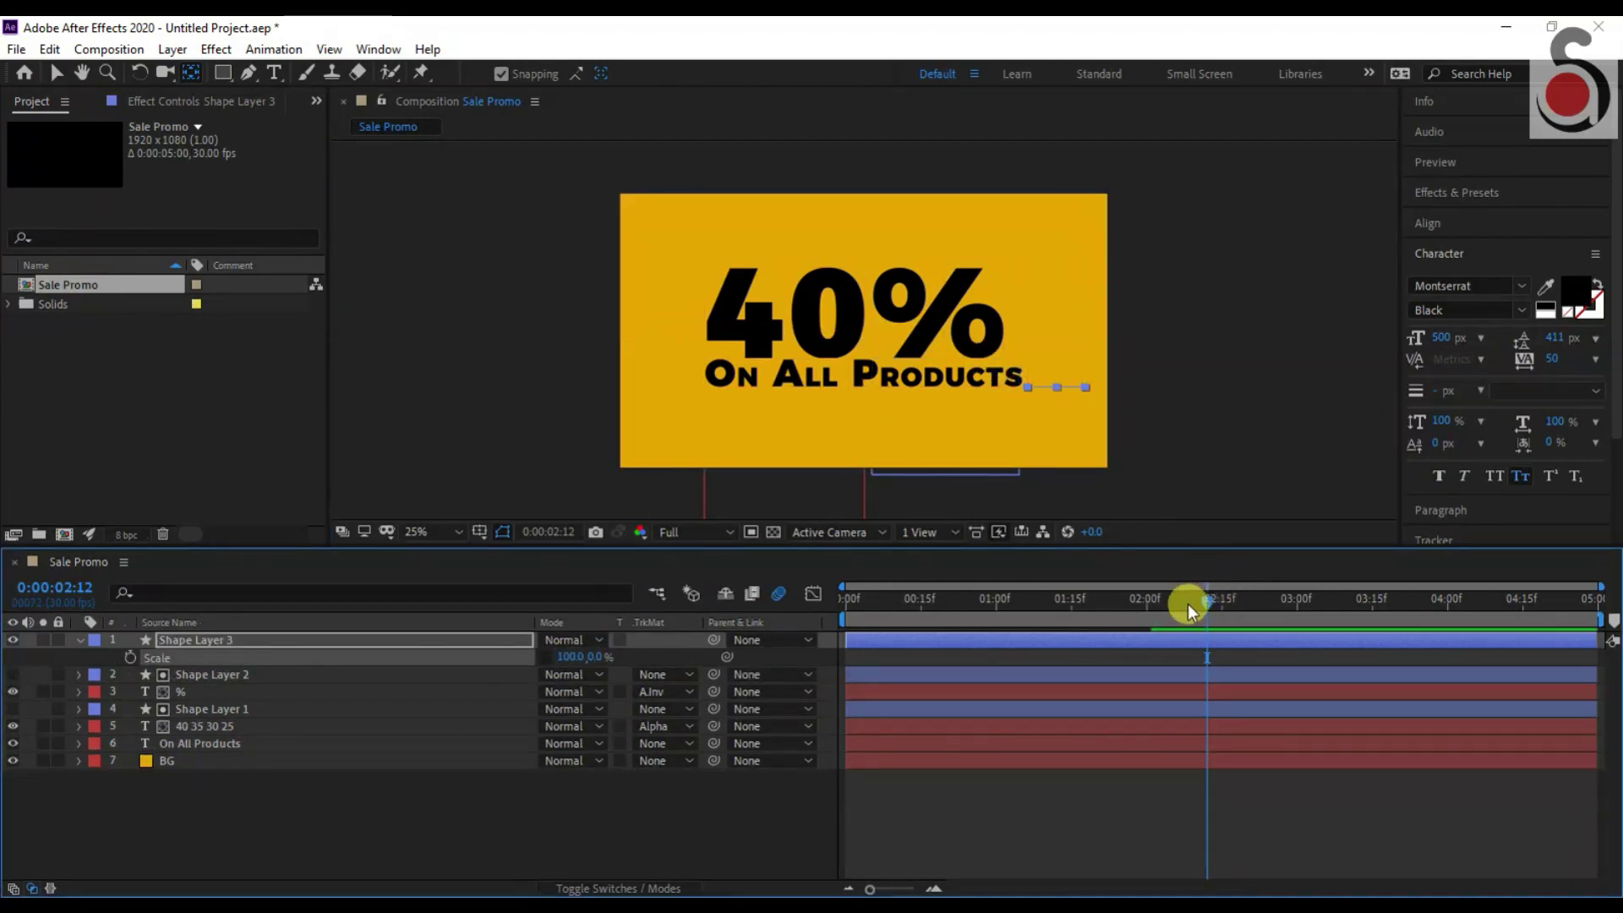
left_click_drag(1203, 601, 992, 605)
At two seconds, keyframe the red bar's Scale at 100, 100% for full height.
left_click(267, 688)
key("p")
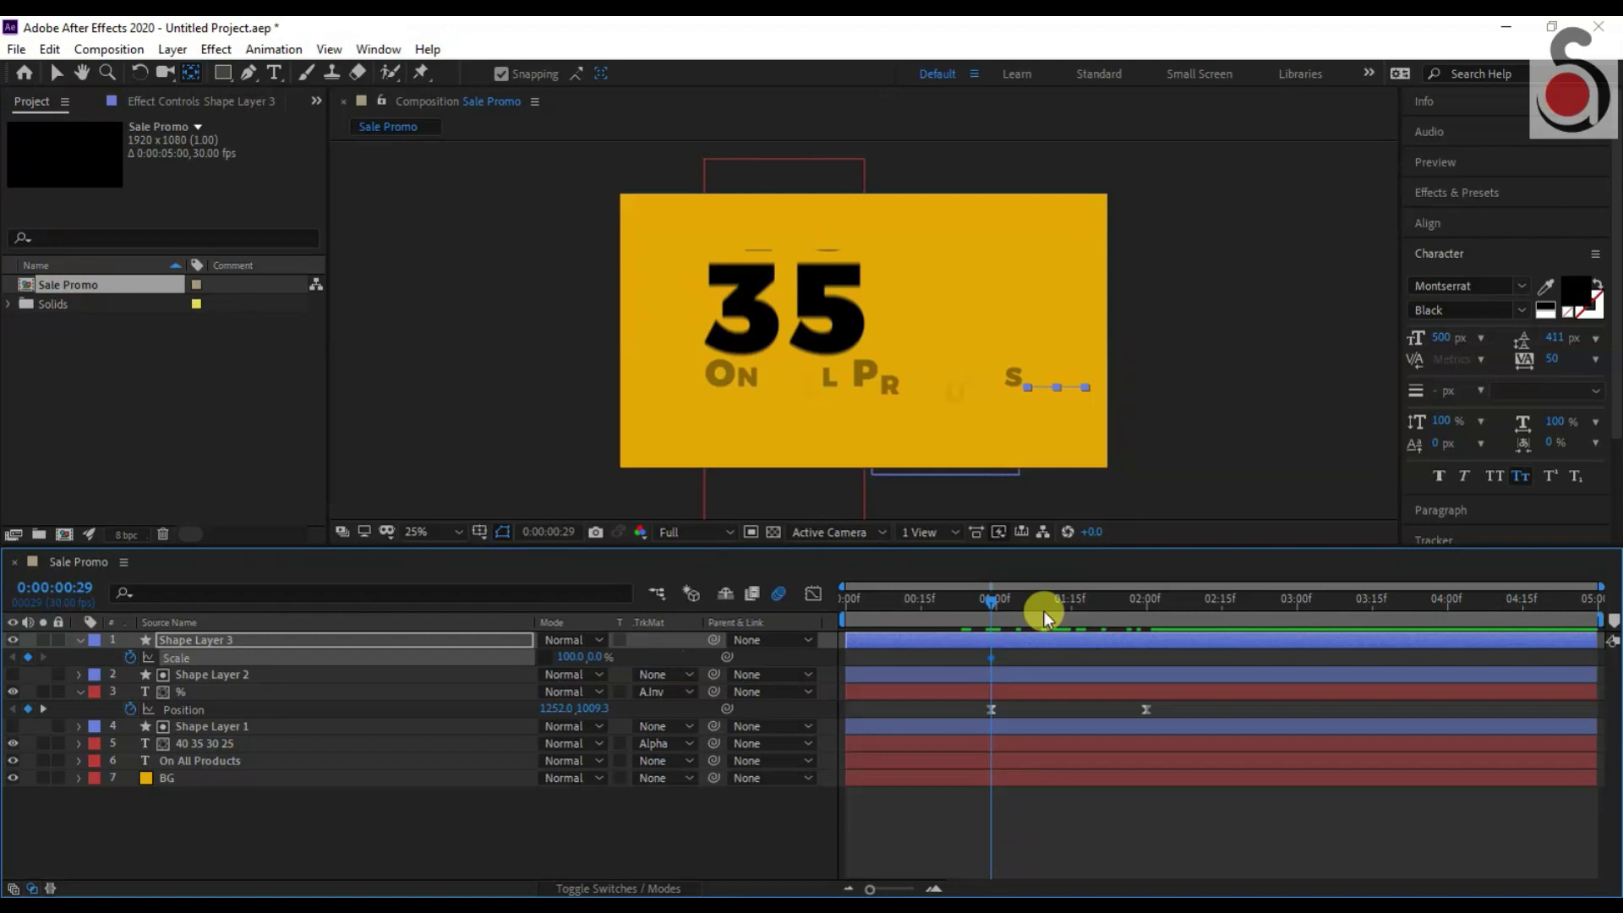
left_click_drag(992, 602, 1149, 636)
left_click_drag(596, 657, 609, 710)
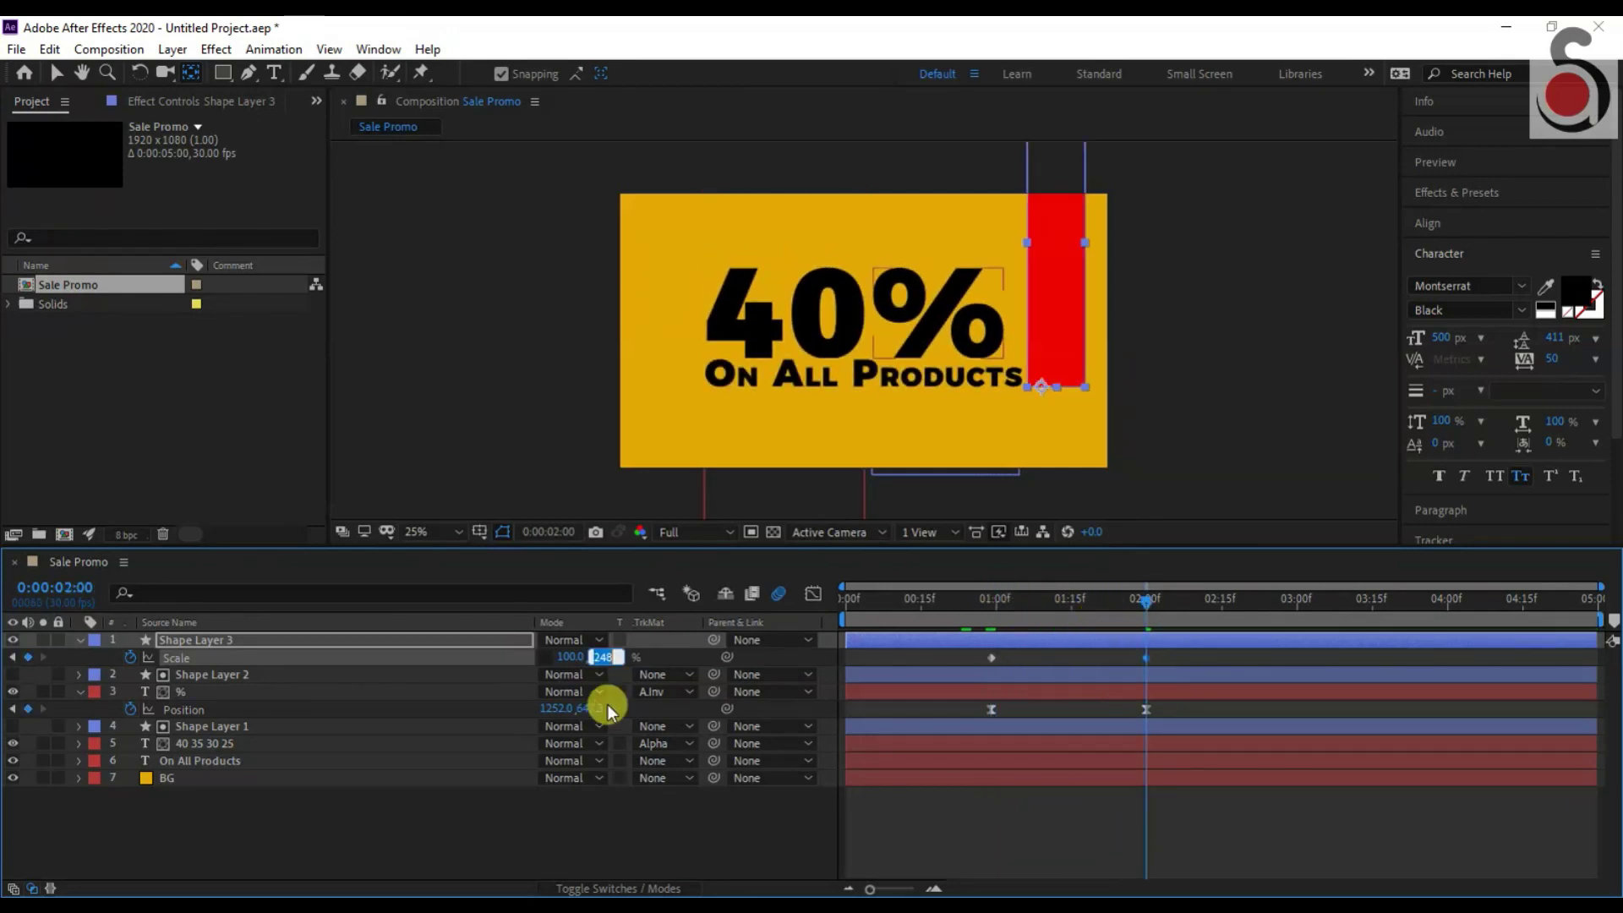
key("Return")
Easy Ease the Scale keyframes, reshape the speed curve, and preview from the start.
left_click(1088, 656)
right_click(992, 656)
mouse_move(1048, 643)
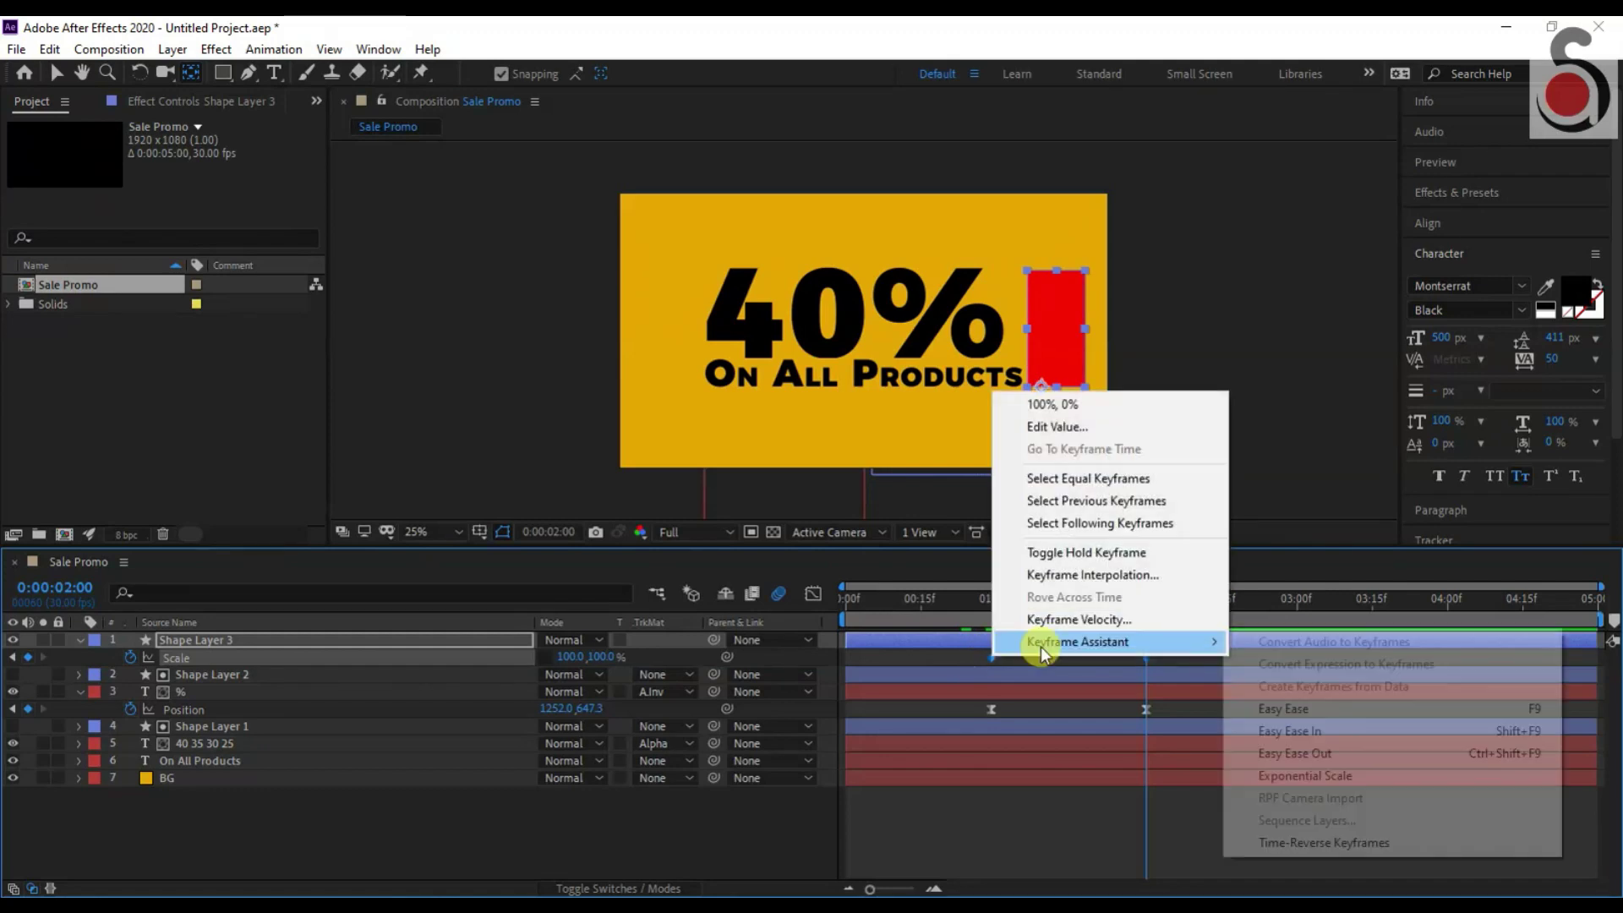
left_click(1274, 707)
left_click(813, 593)
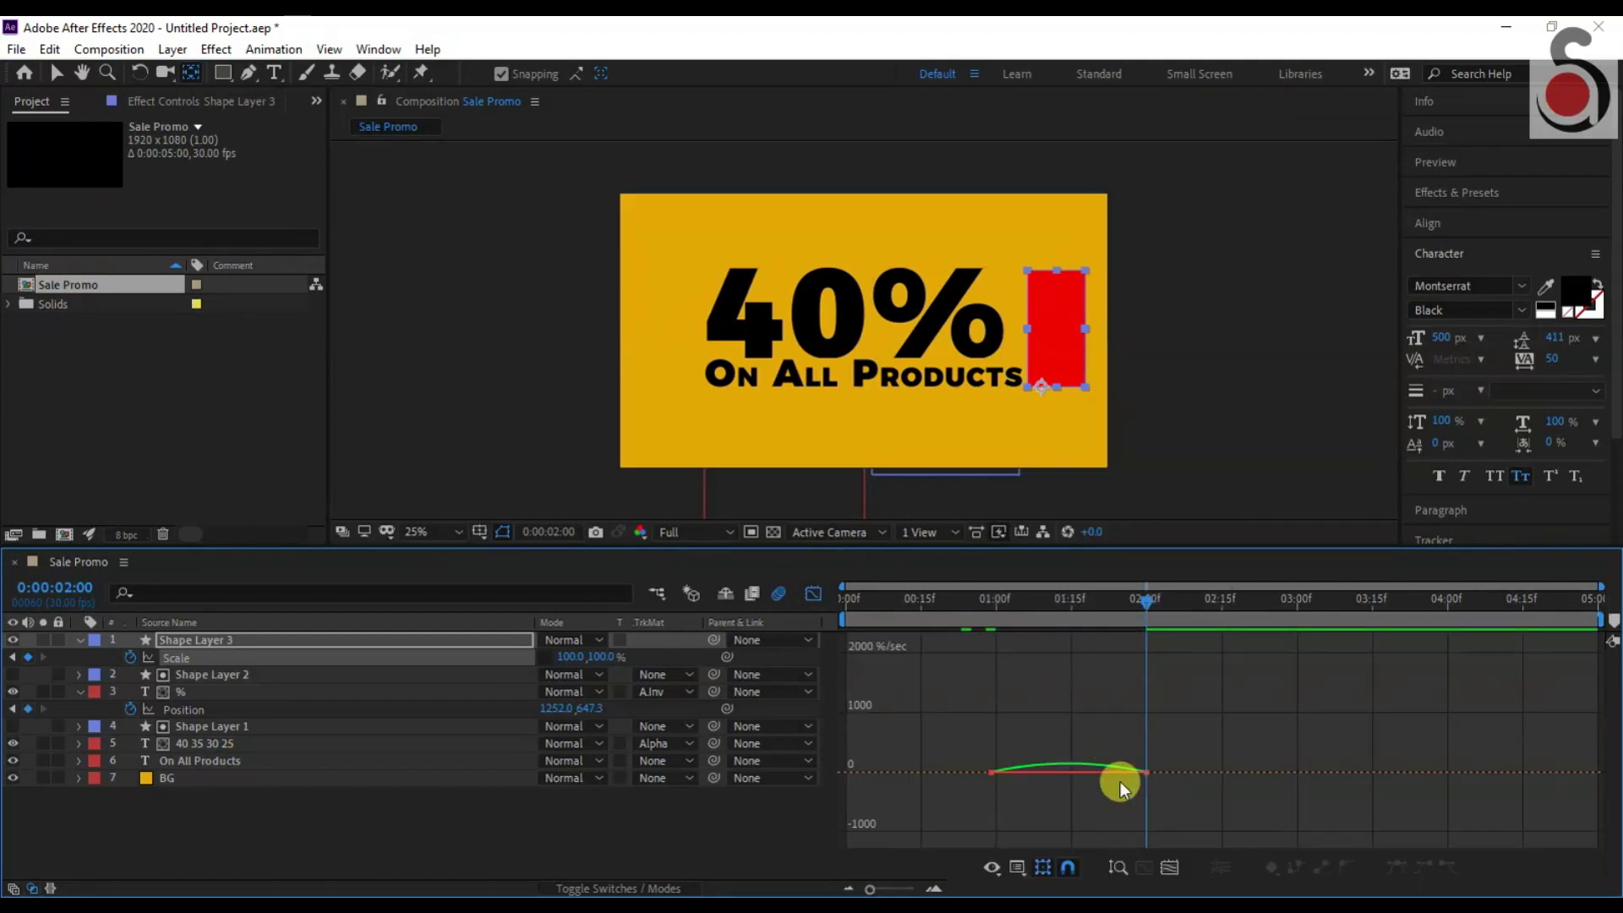
left_click_drag(1163, 784, 1051, 763)
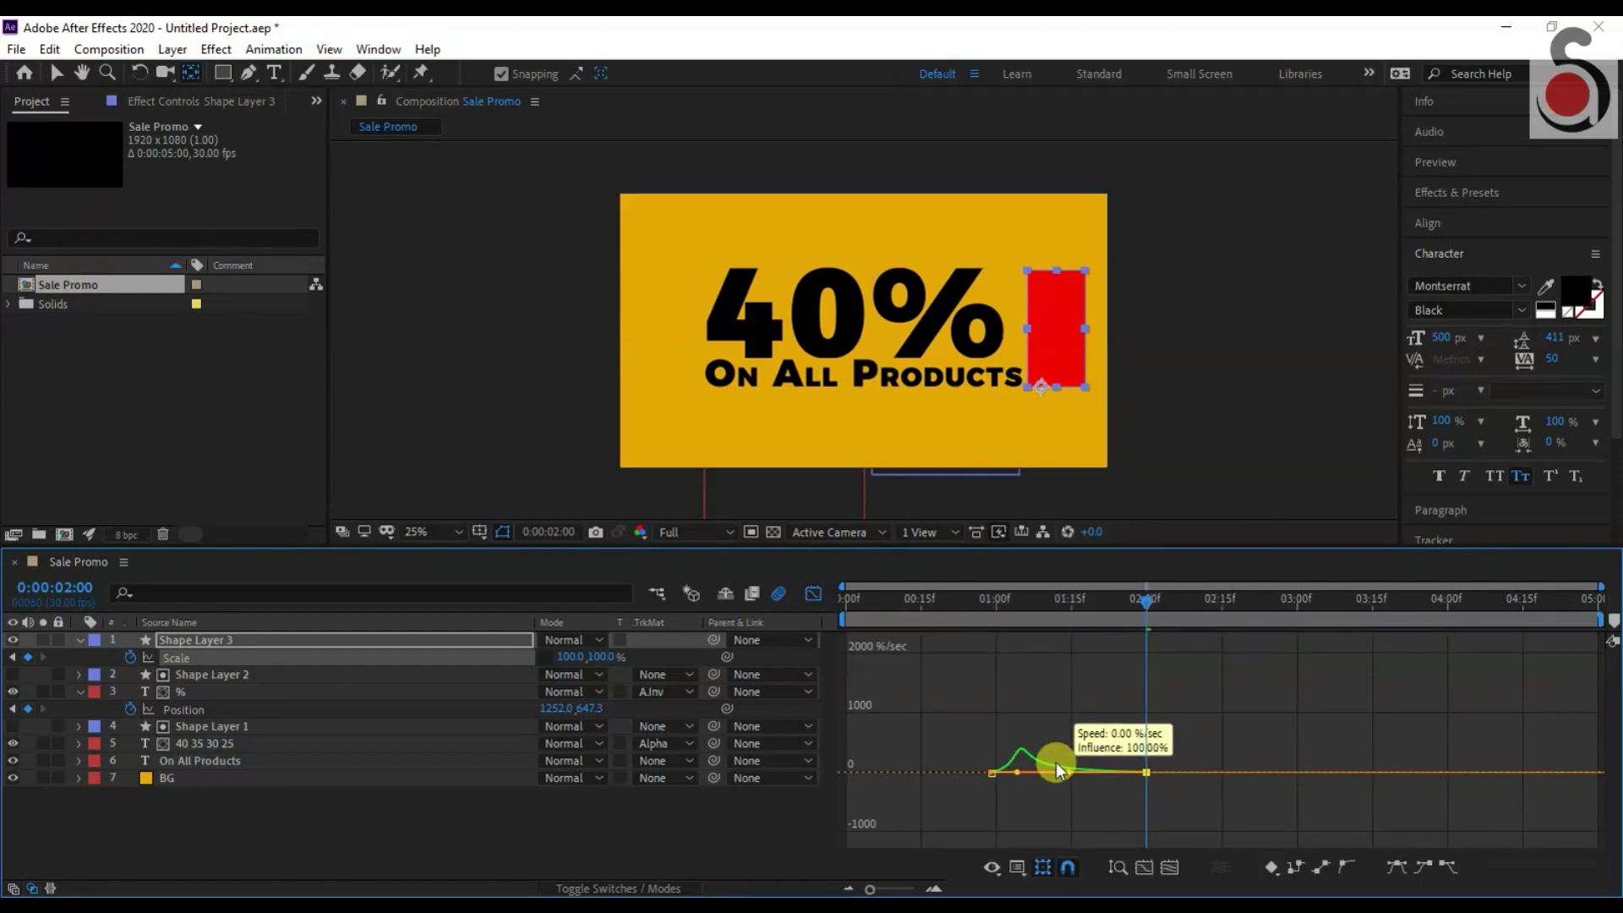
left_click_drag(1052, 762, 1049, 769)
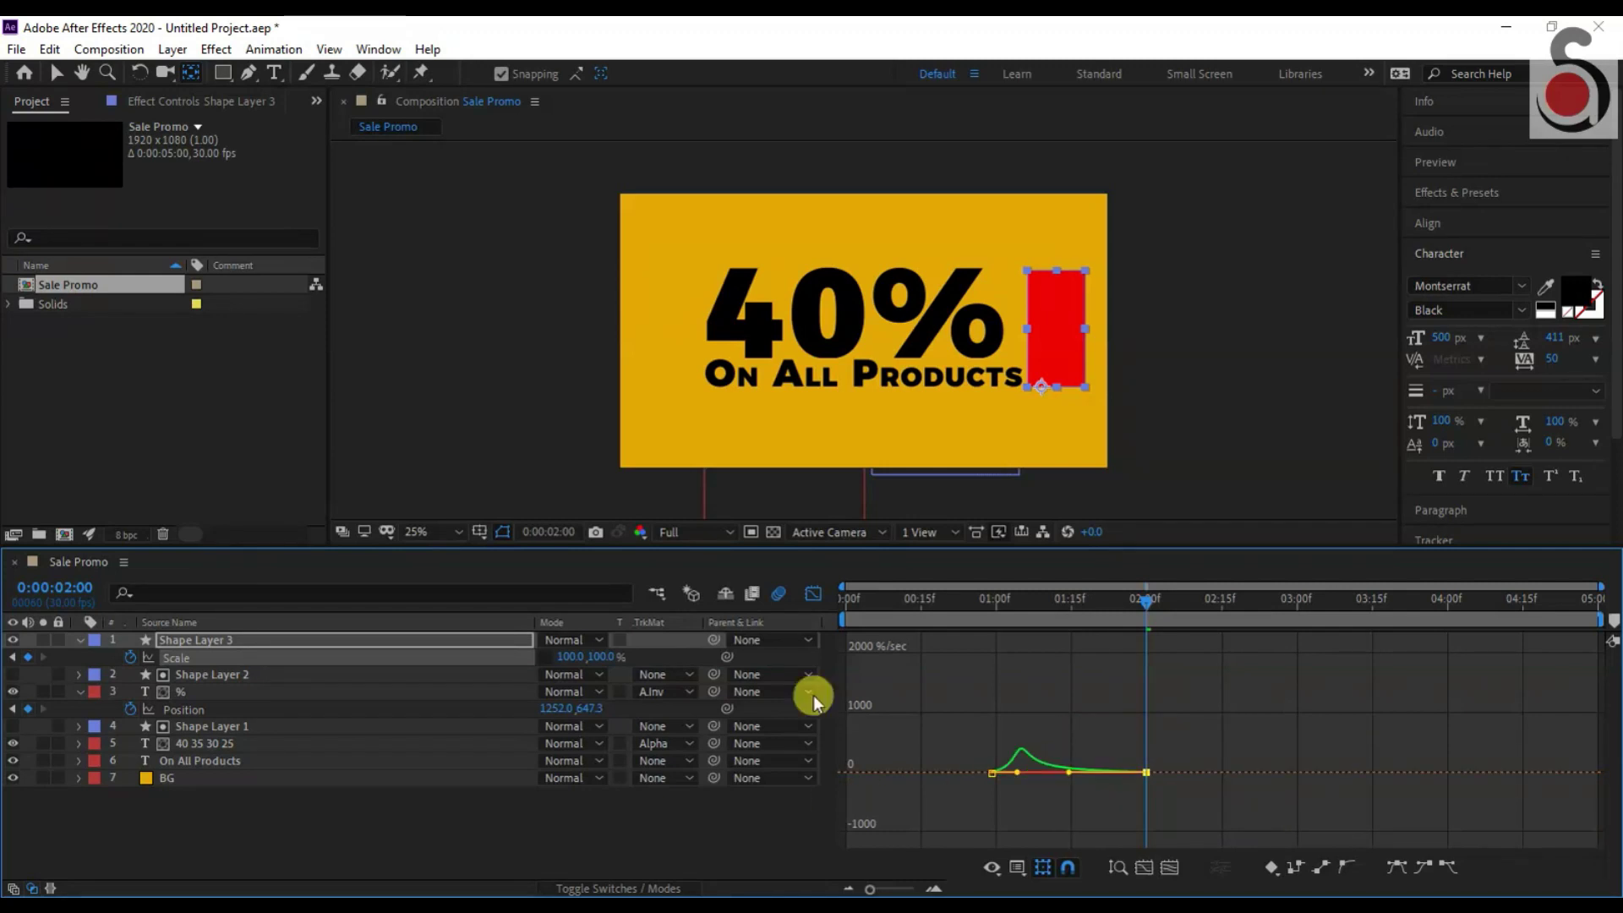
left_click(814, 593)
key("Home")
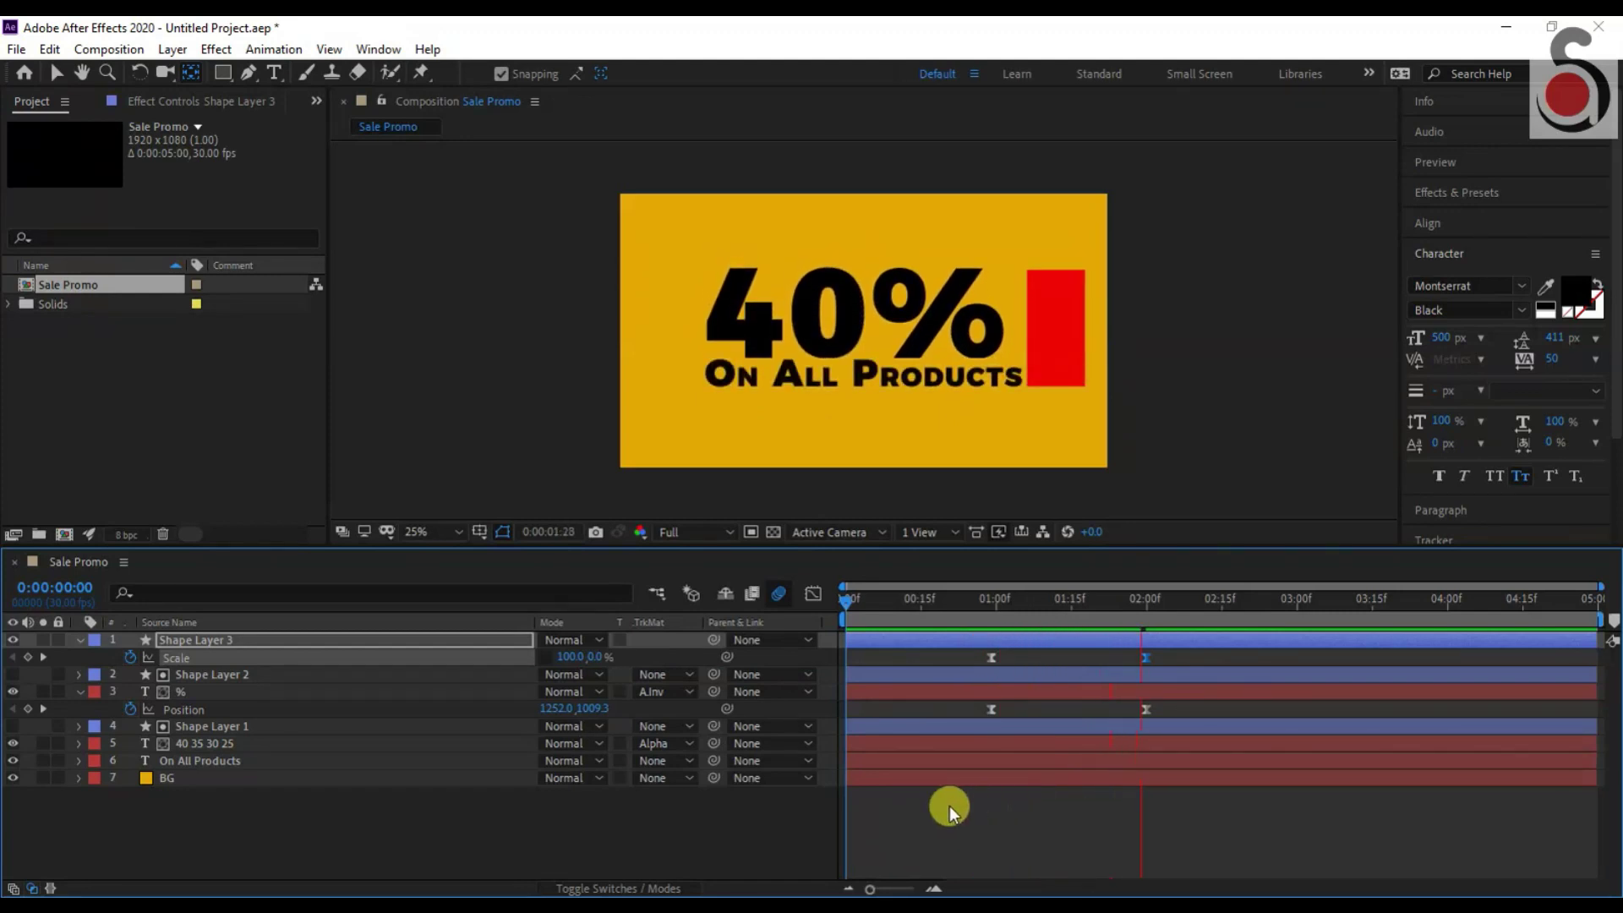
key("u")
left_click(26, 615)
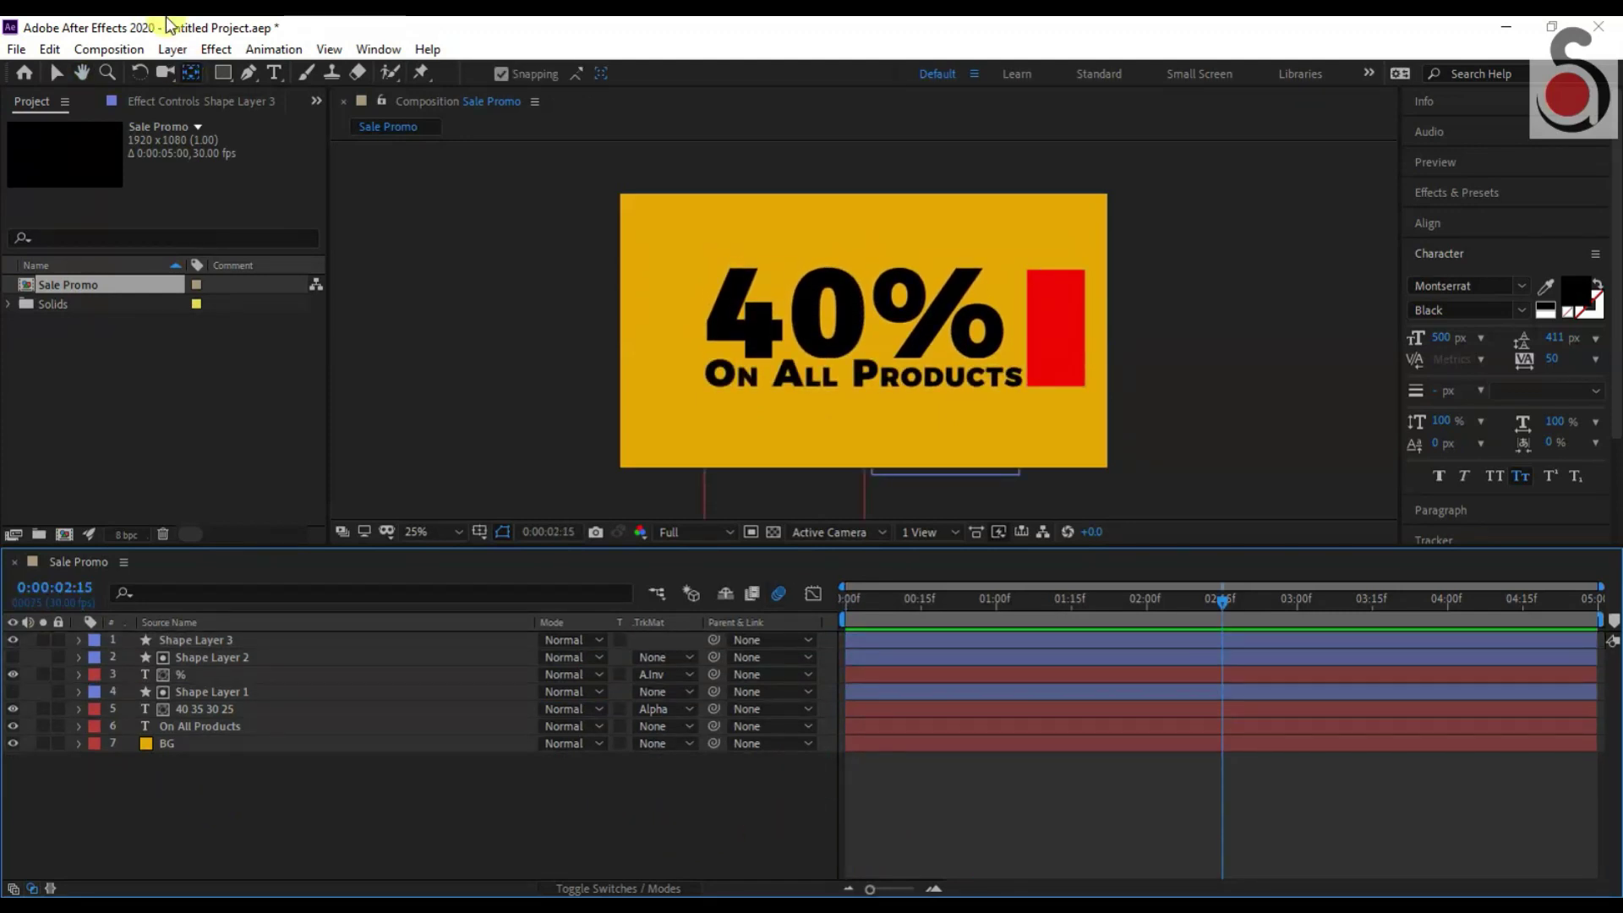
Add an 'OFF' text layer and colour it white.
left_click(271, 82)
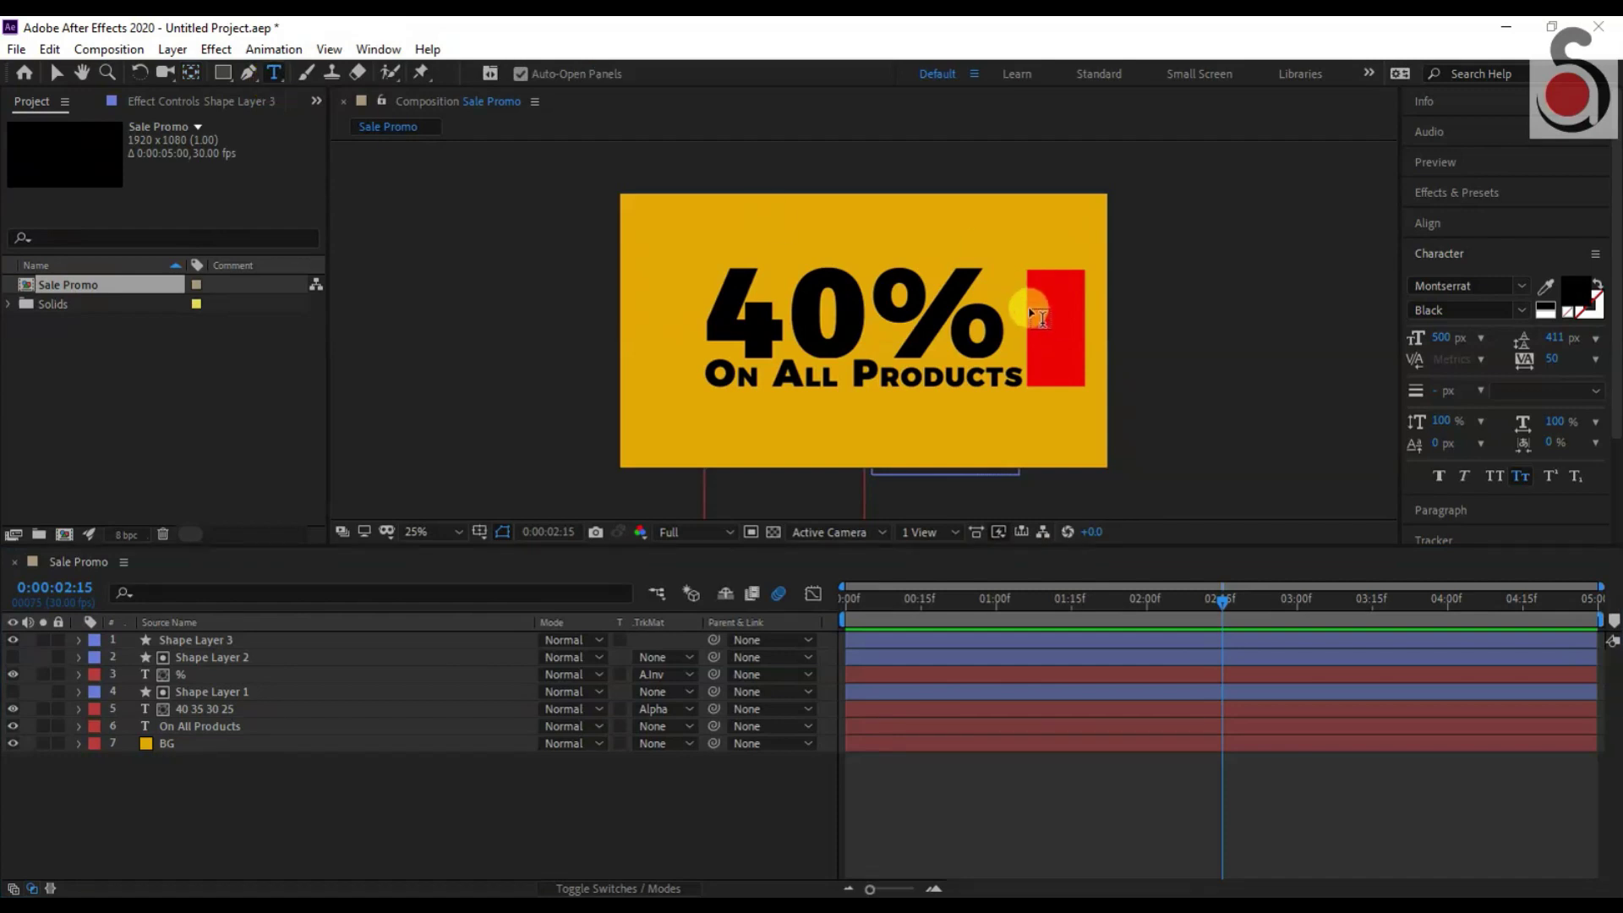
left_click(944, 272)
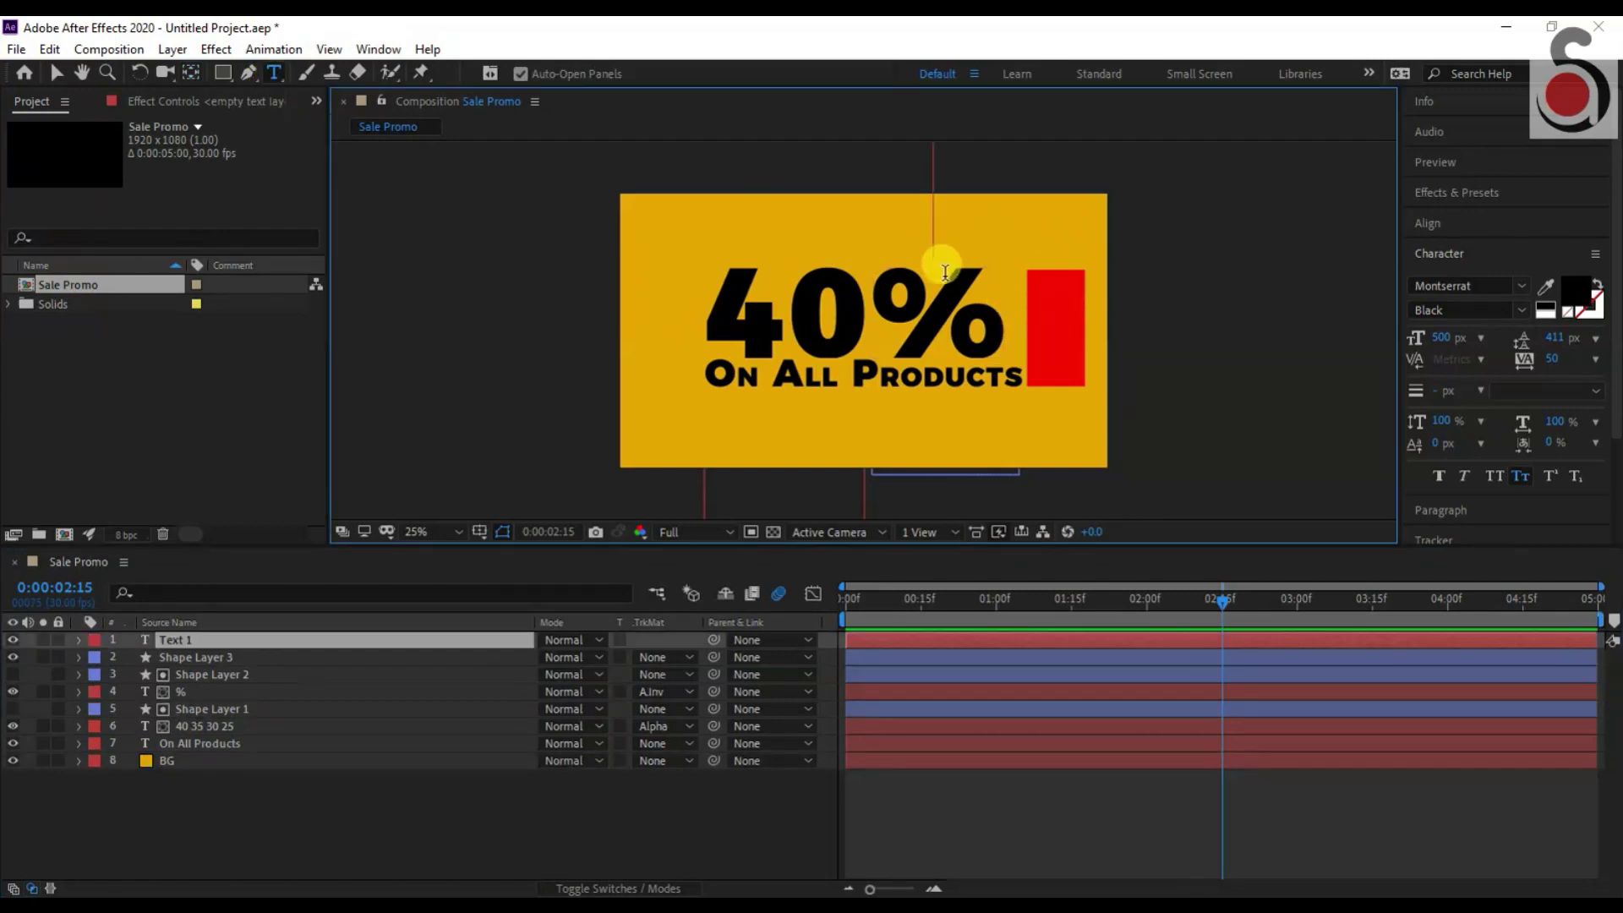
type("off")
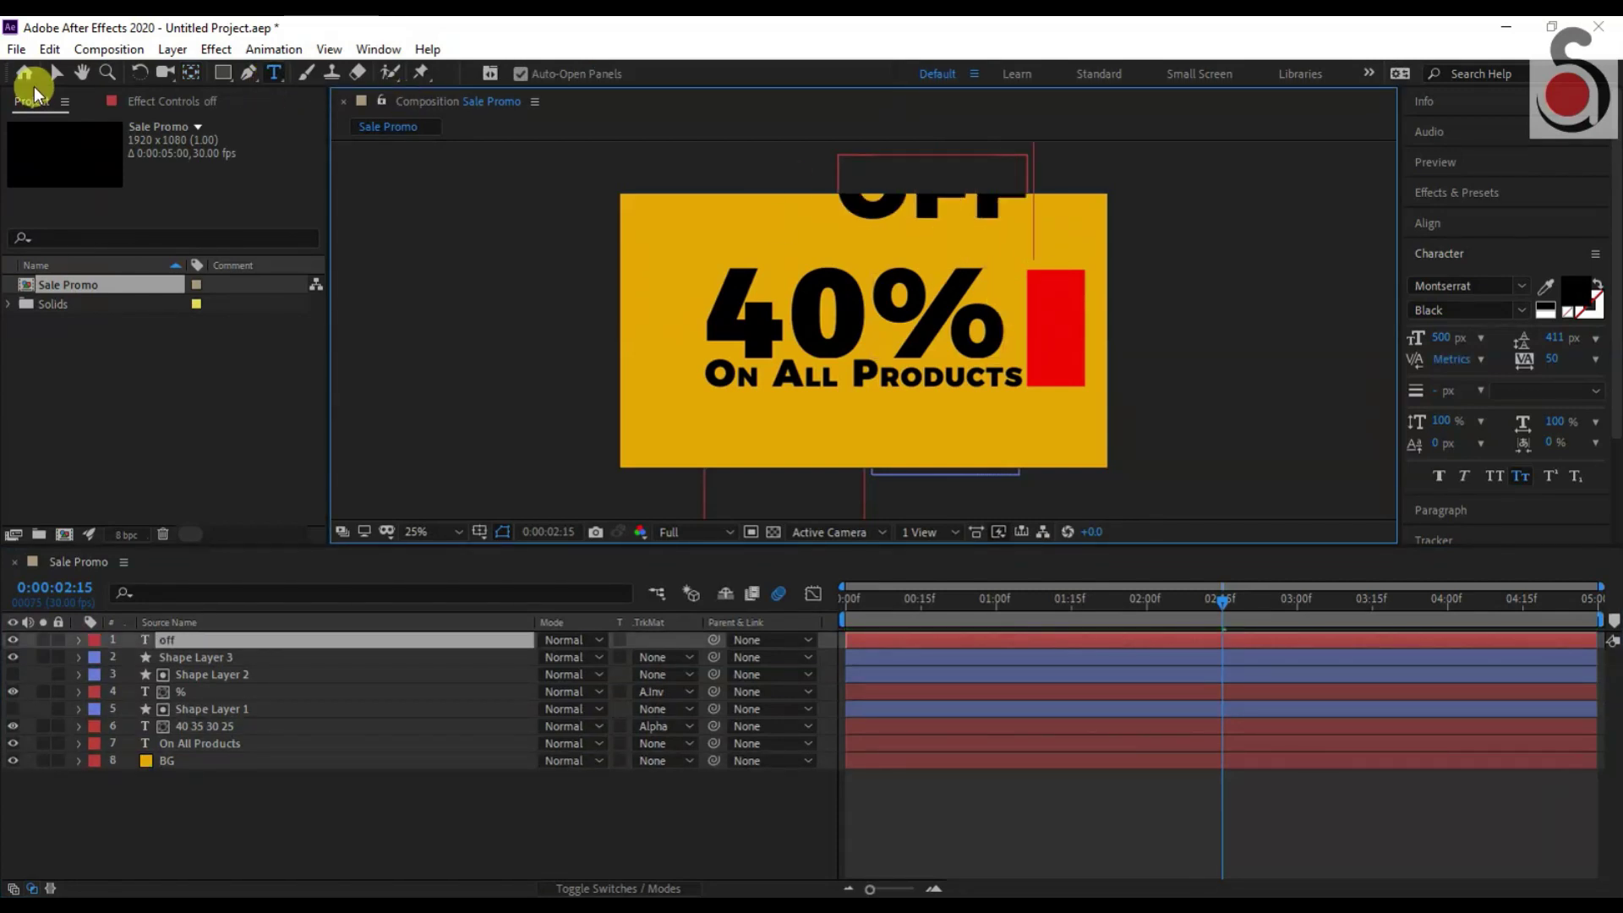
left_click(55, 73)
left_click_drag(900, 191, 930, 236)
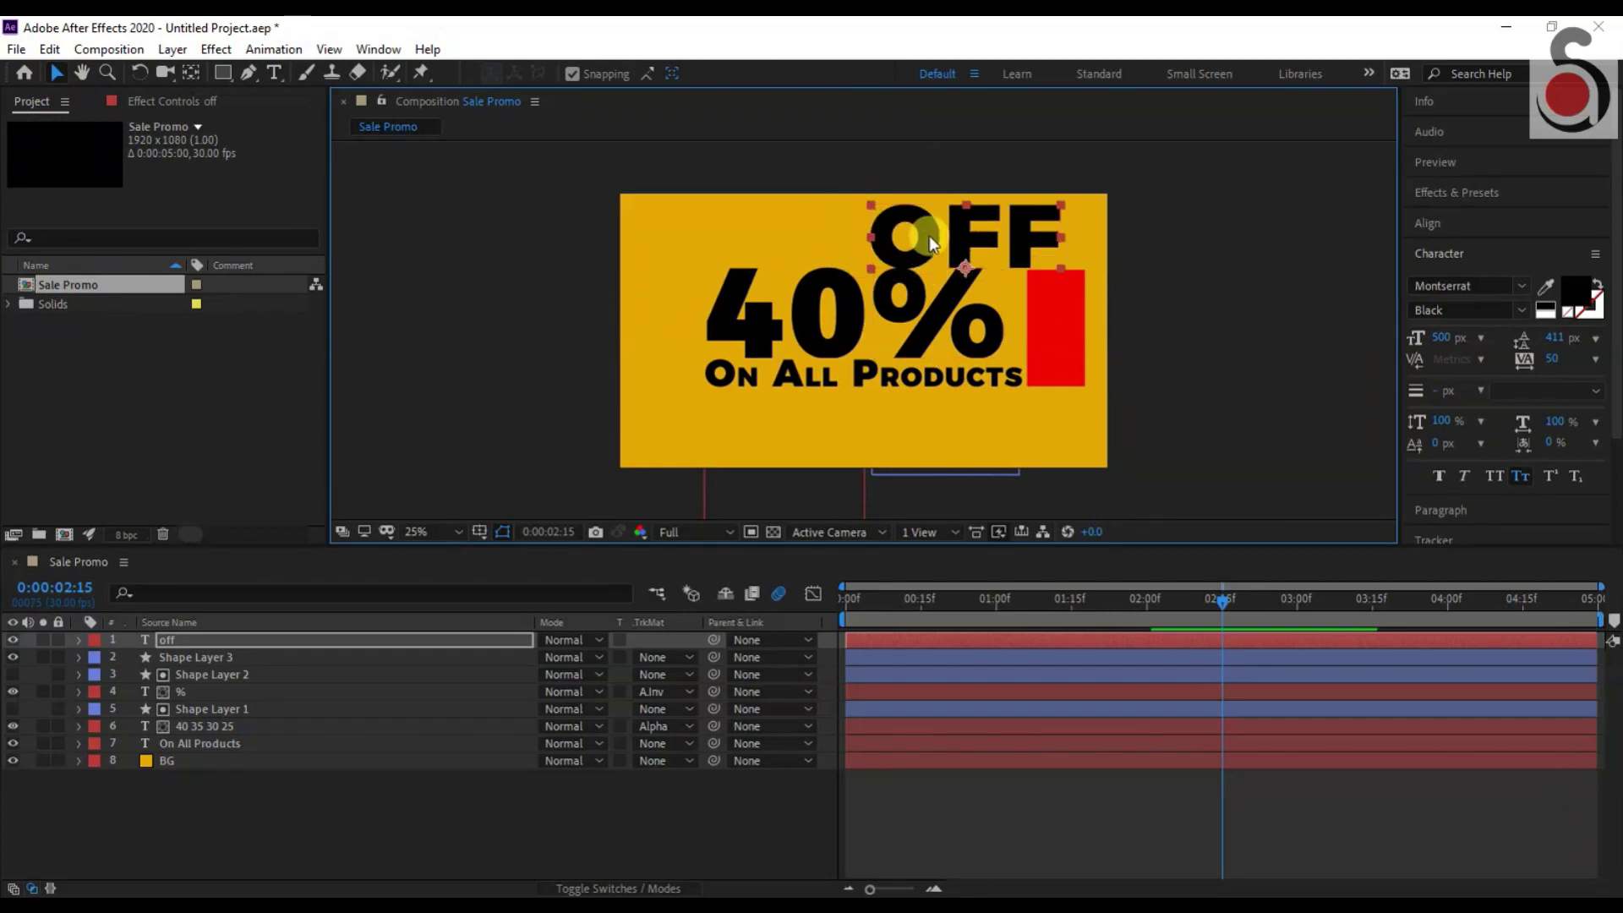
double_click(929, 236)
left_click(1575, 290)
left_click_drag(719, 625, 616, 580)
left_click(1152, 608)
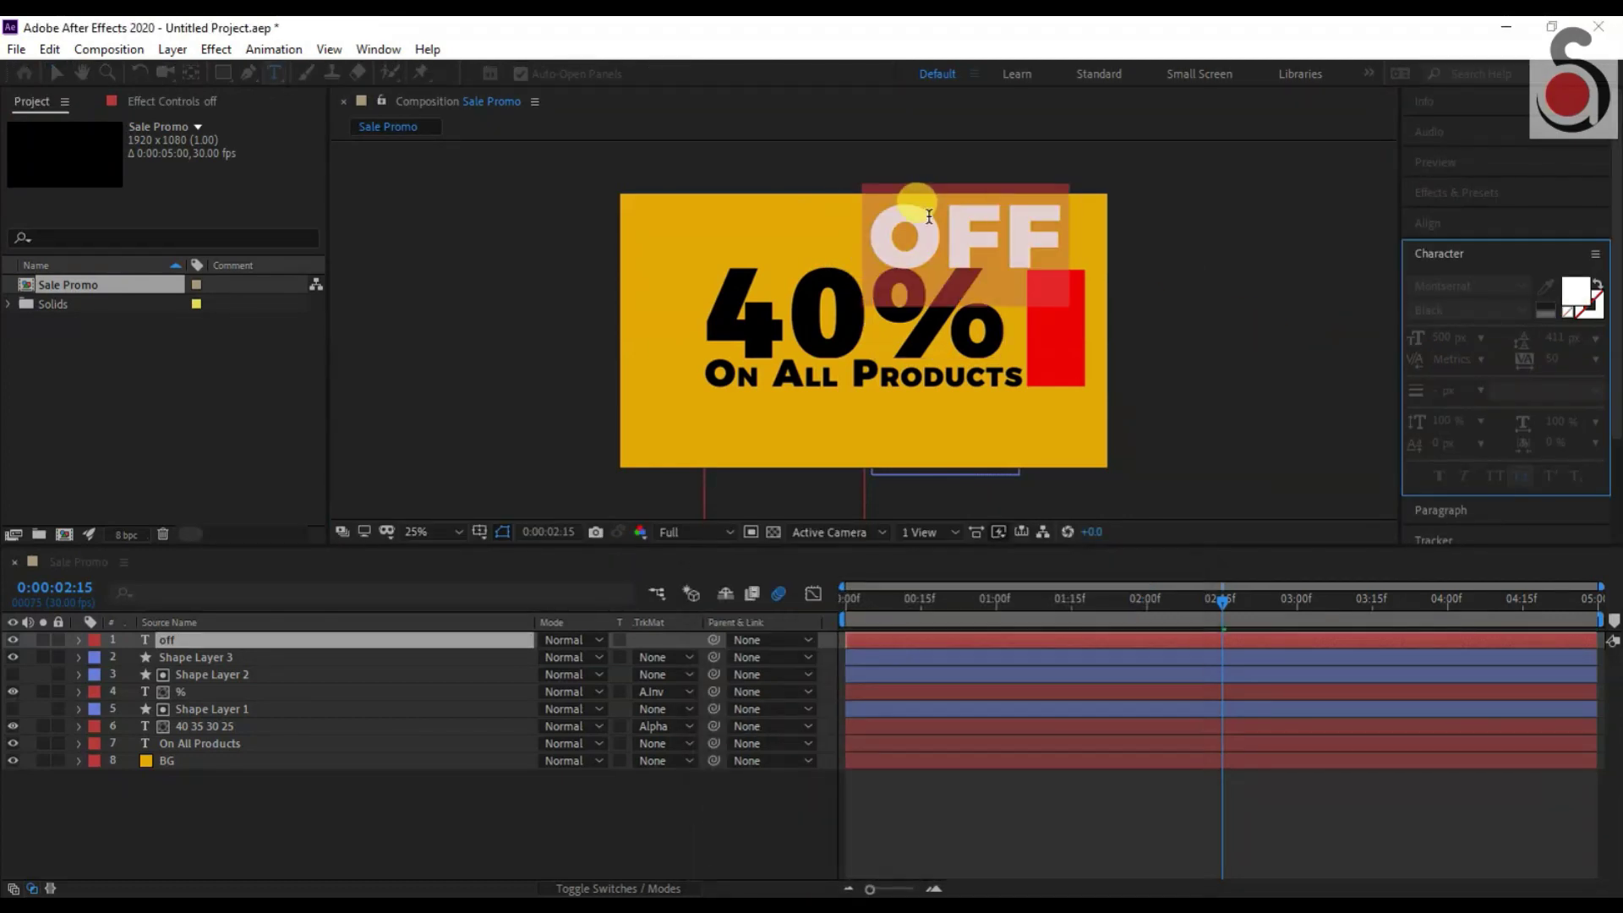
left_click(48, 74)
Move OFF over the bar, scale it to 91% and rotate it 90° to stand vertical.
left_click(59, 74)
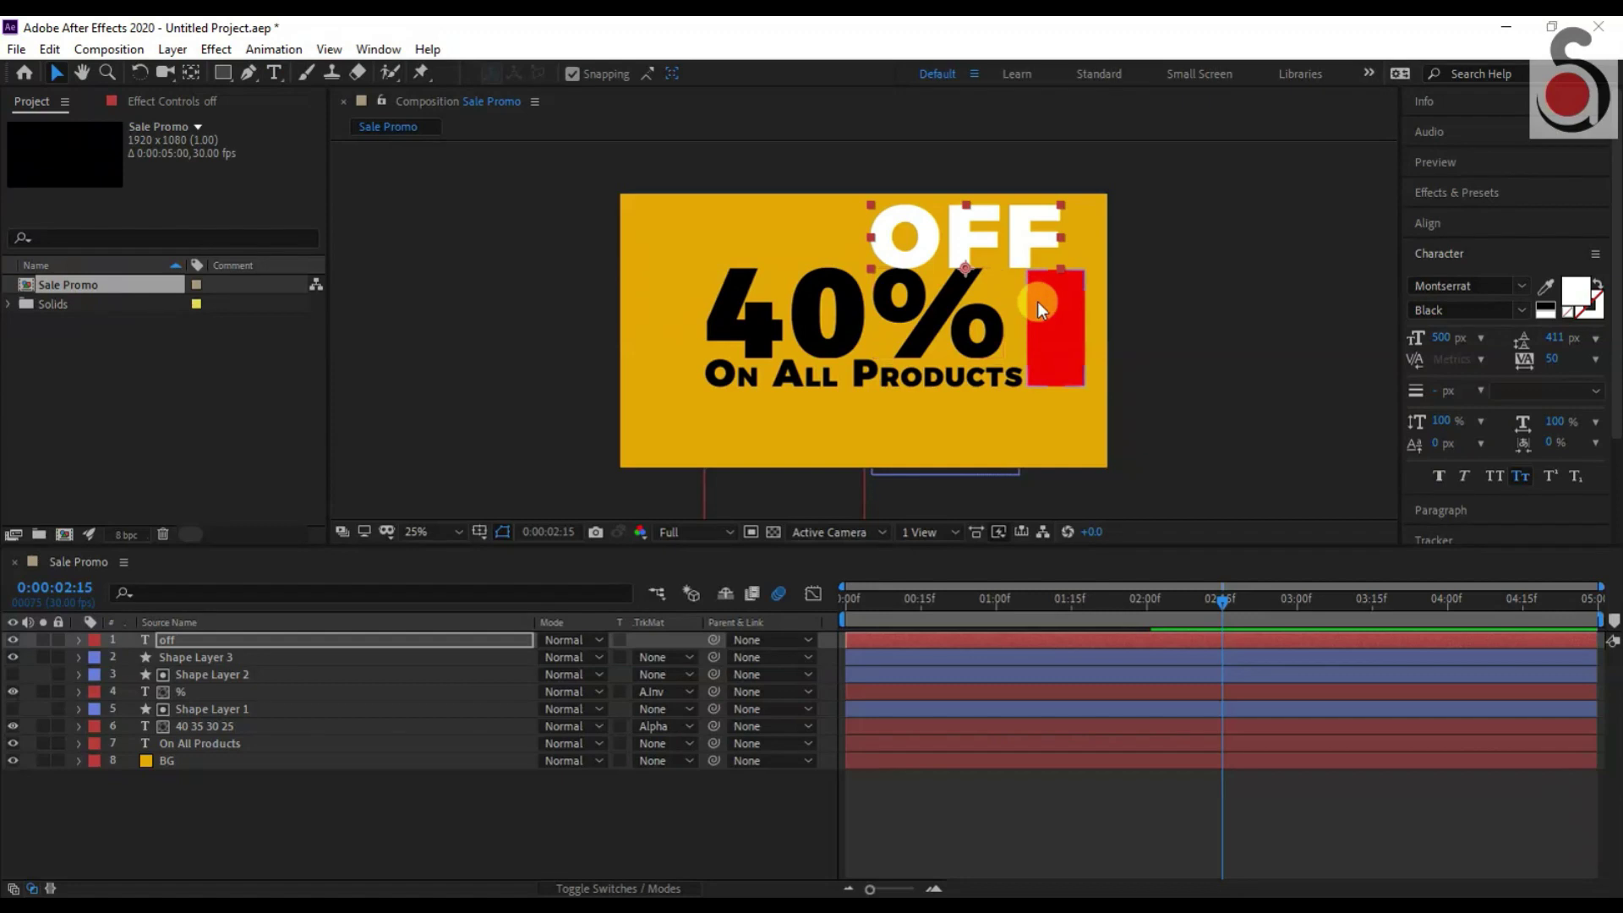
left_click(984, 298)
left_click_drag(984, 298, 1001, 343)
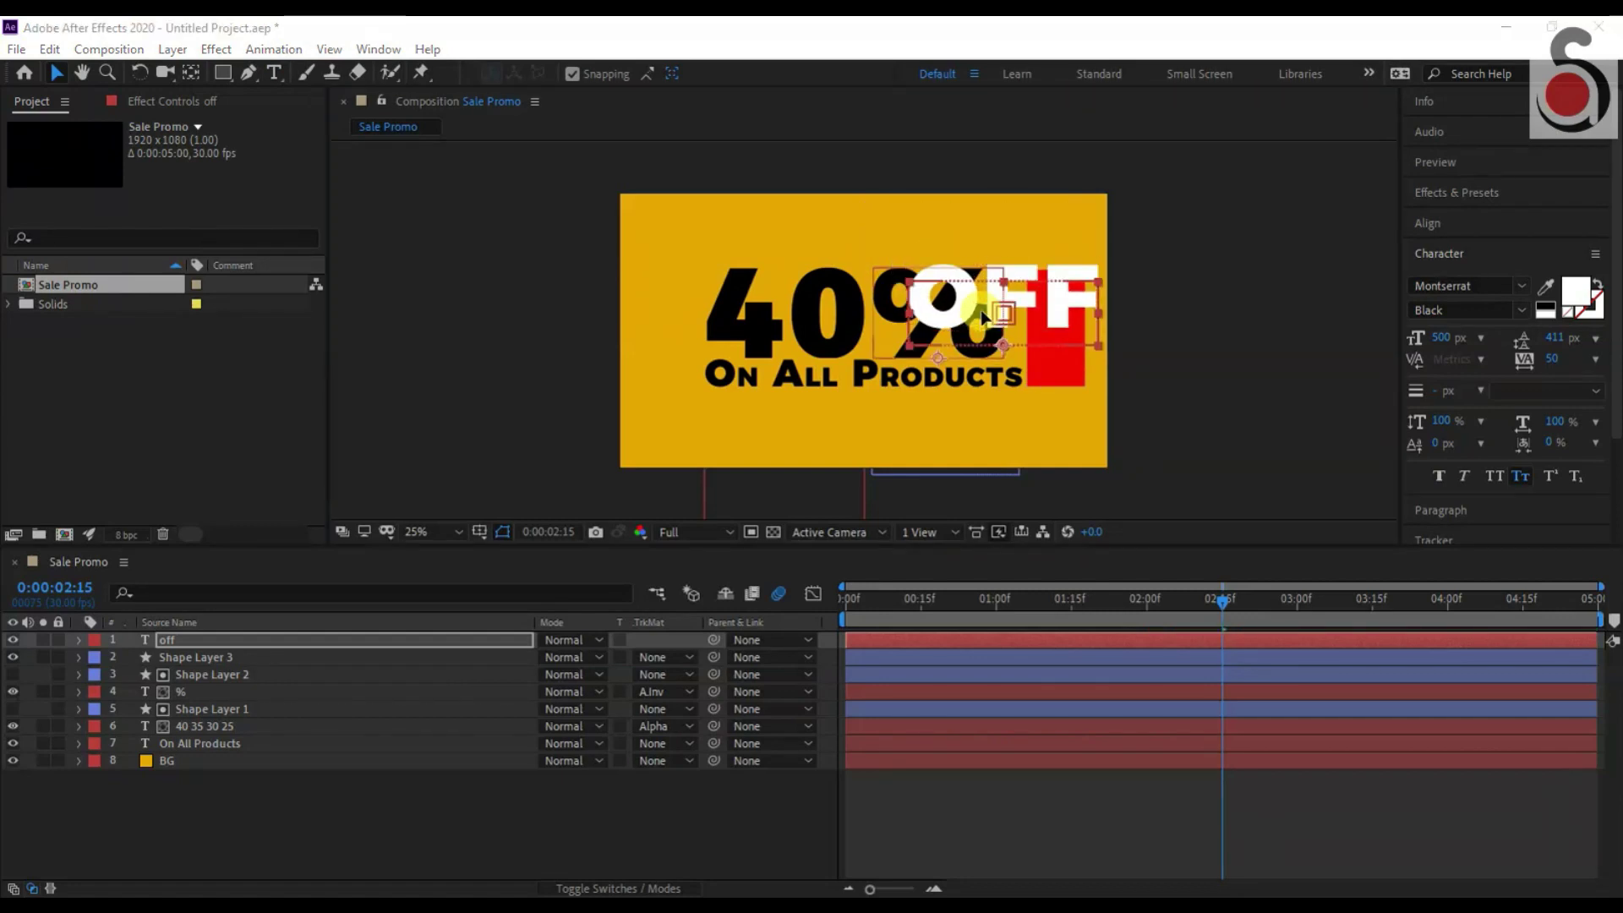
left_click(372, 642)
key("s")
left_click_drag(579, 657, 397, 639)
key("r")
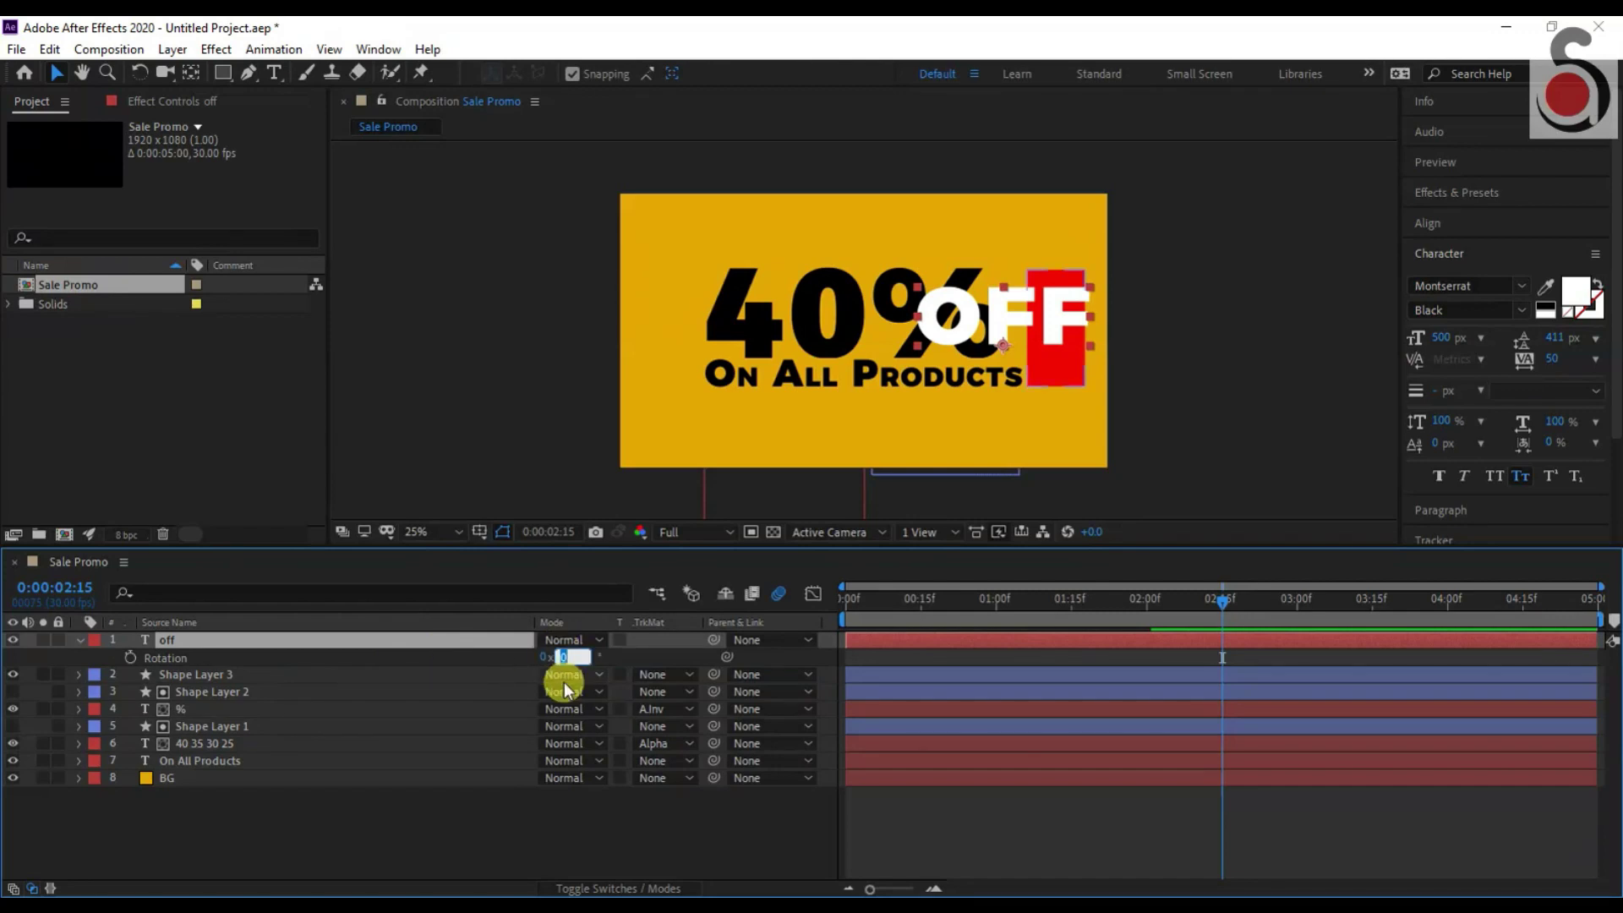
key("Return")
key("p")
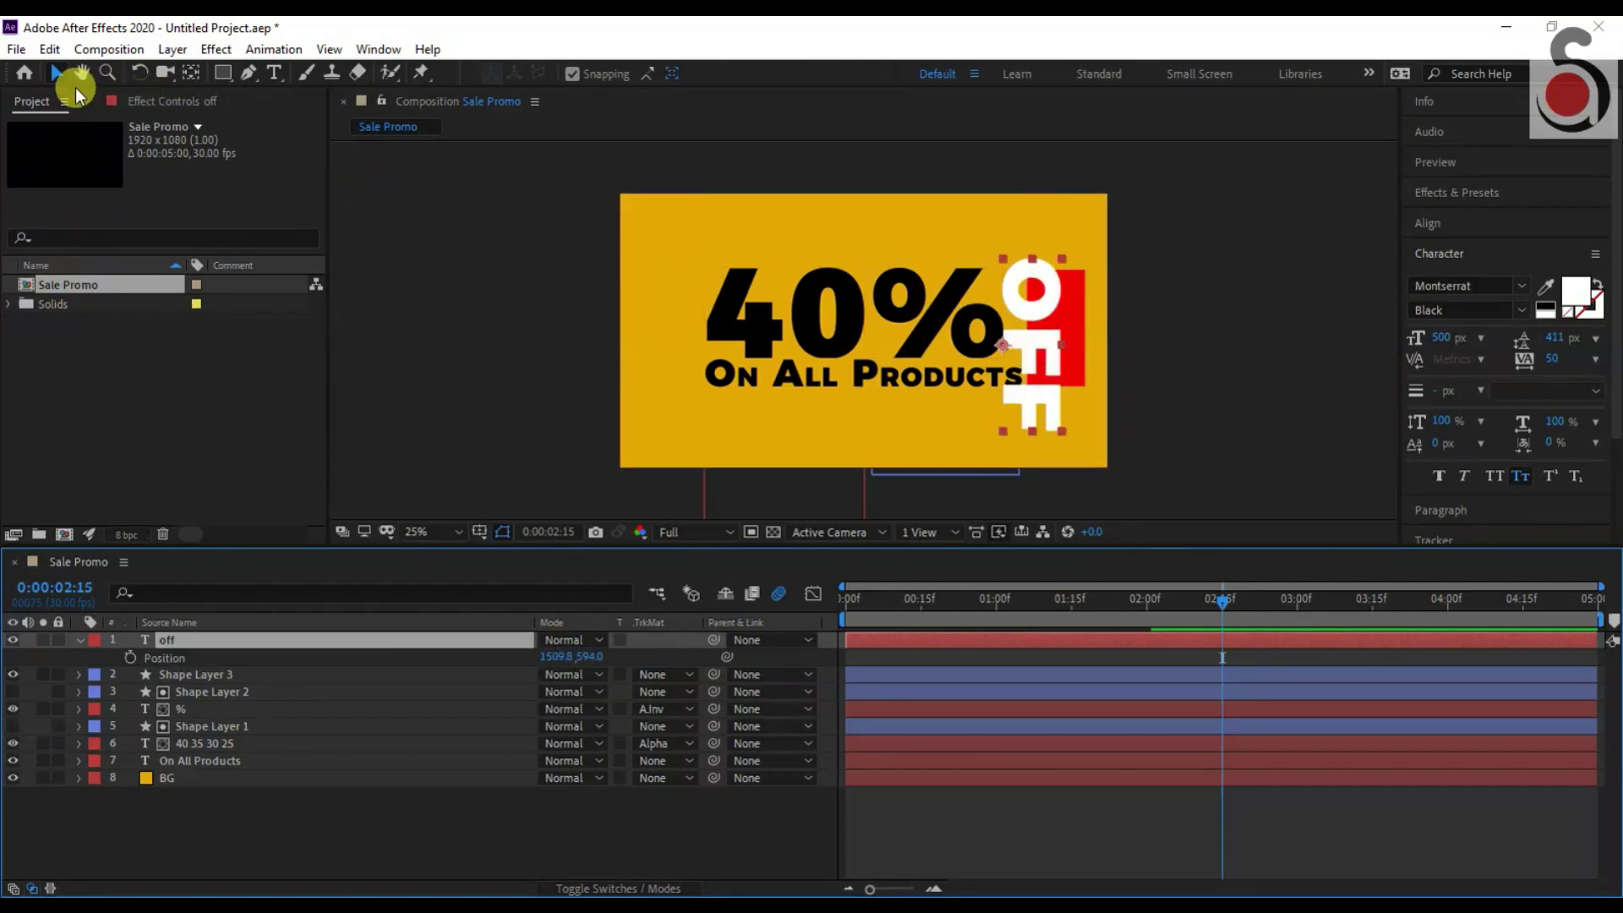
Place OFF's anchor point at its bottom centre.
left_click(191, 73)
mouse_move(1001, 346)
left_mouse_down()
mouse_move(1027, 376)
mouse_move(1056, 338)
left_mouse_up()
left_click(59, 73)
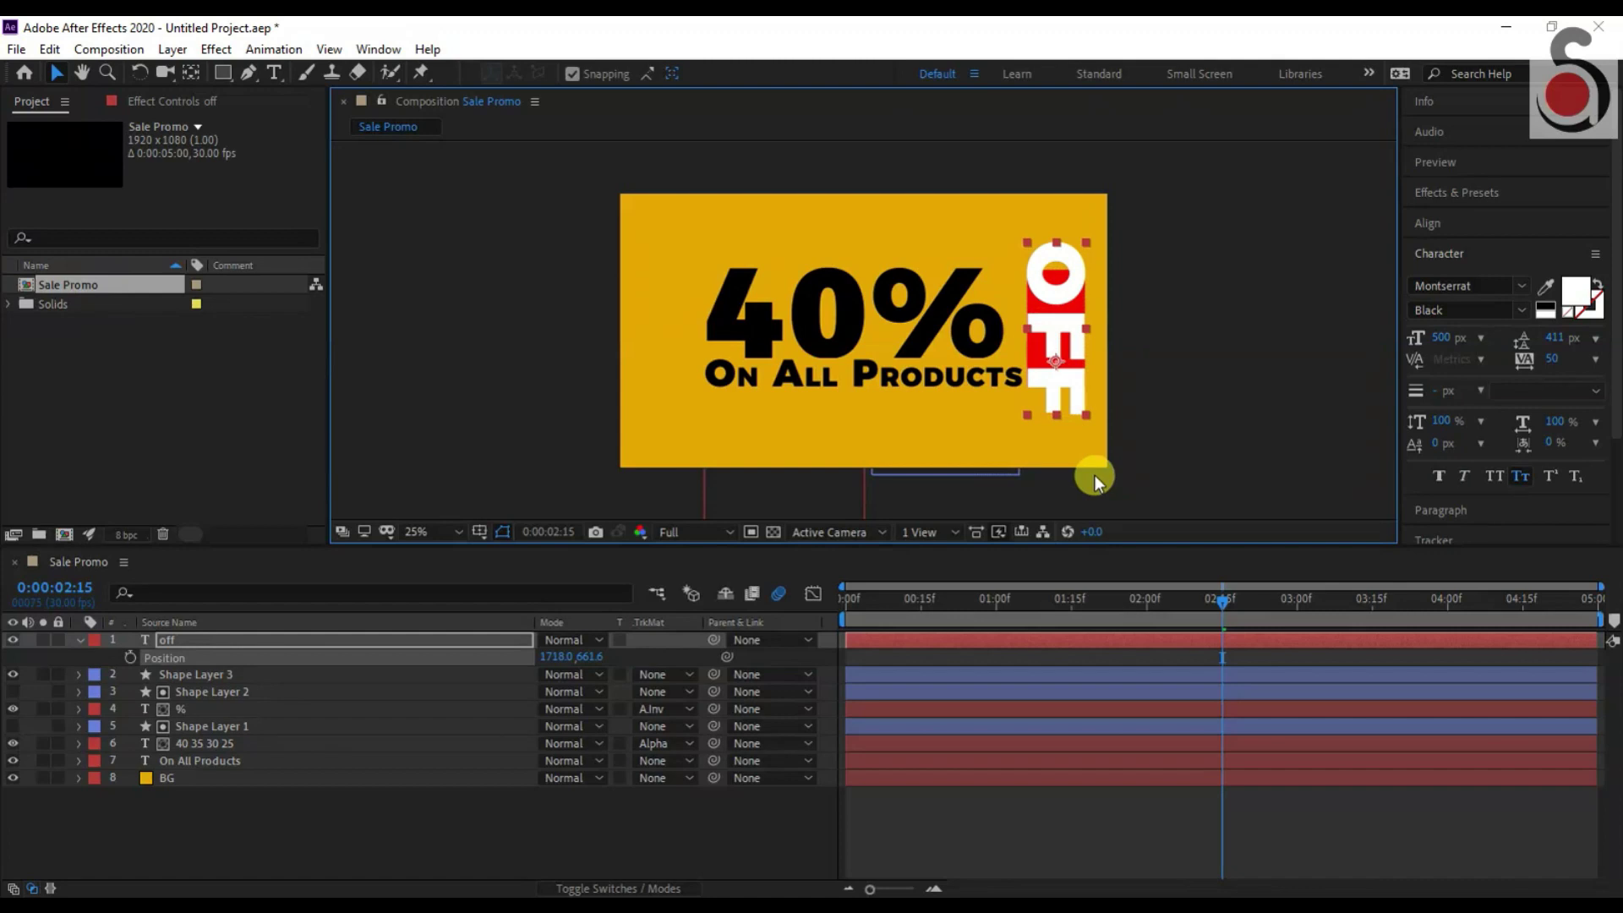
left_click(191, 73)
left_click_drag(1055, 361, 1056, 414)
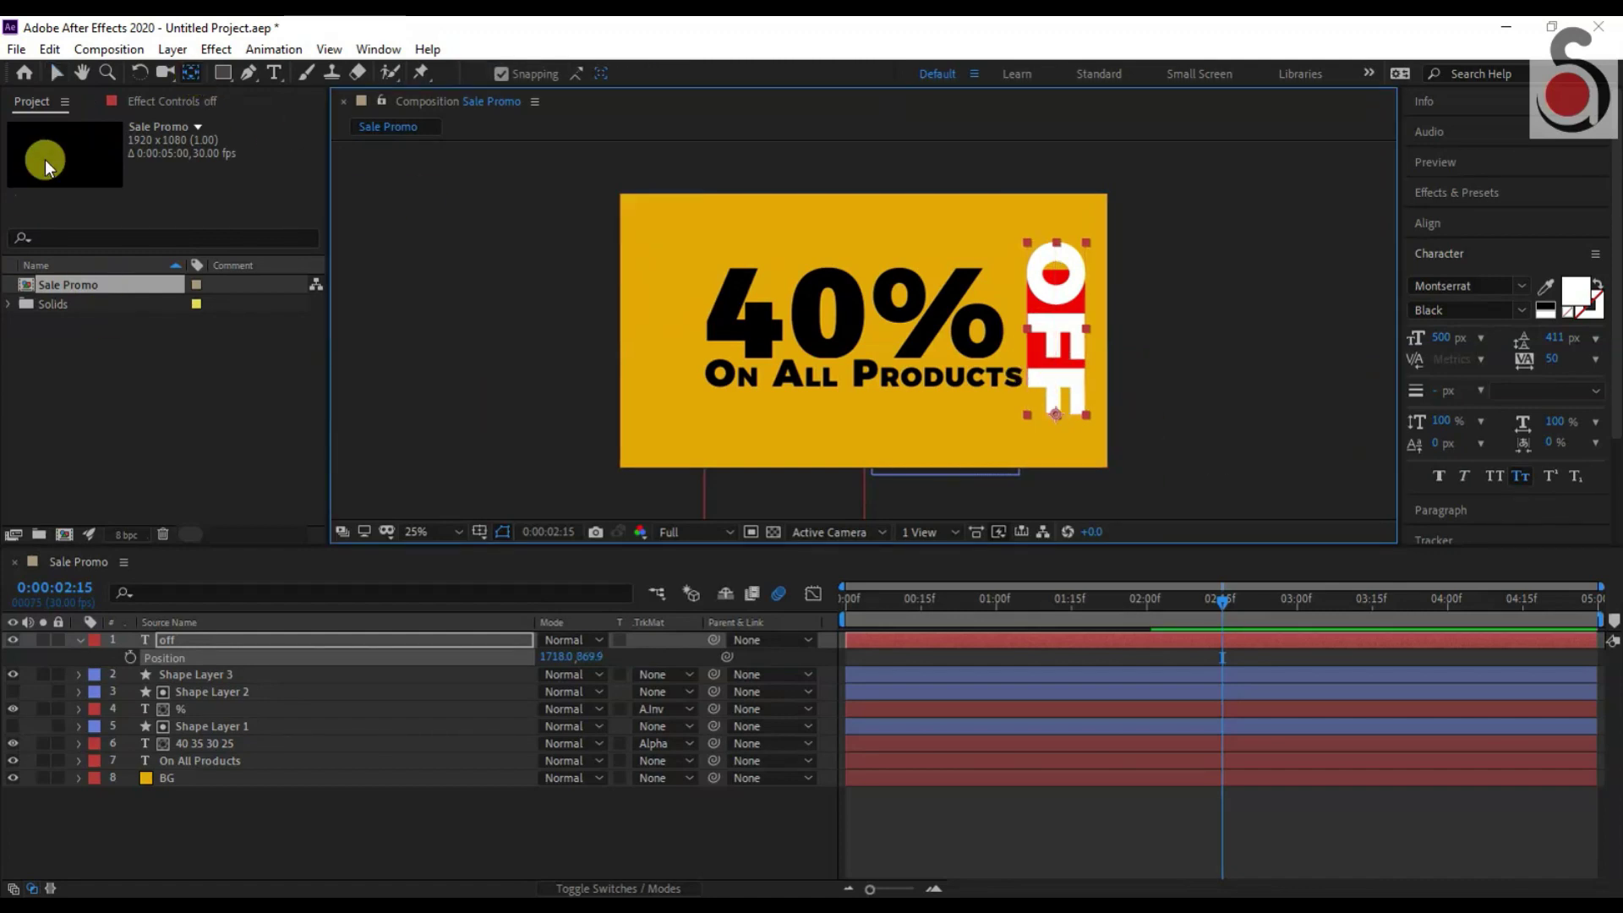
left_click(362, 637)
Scale the OFF text to 60% and position it inside the red bar.
key("v")
key("s")
left_click_drag(563, 656, 533, 645)
left_click_drag(1063, 374, 1063, 334)
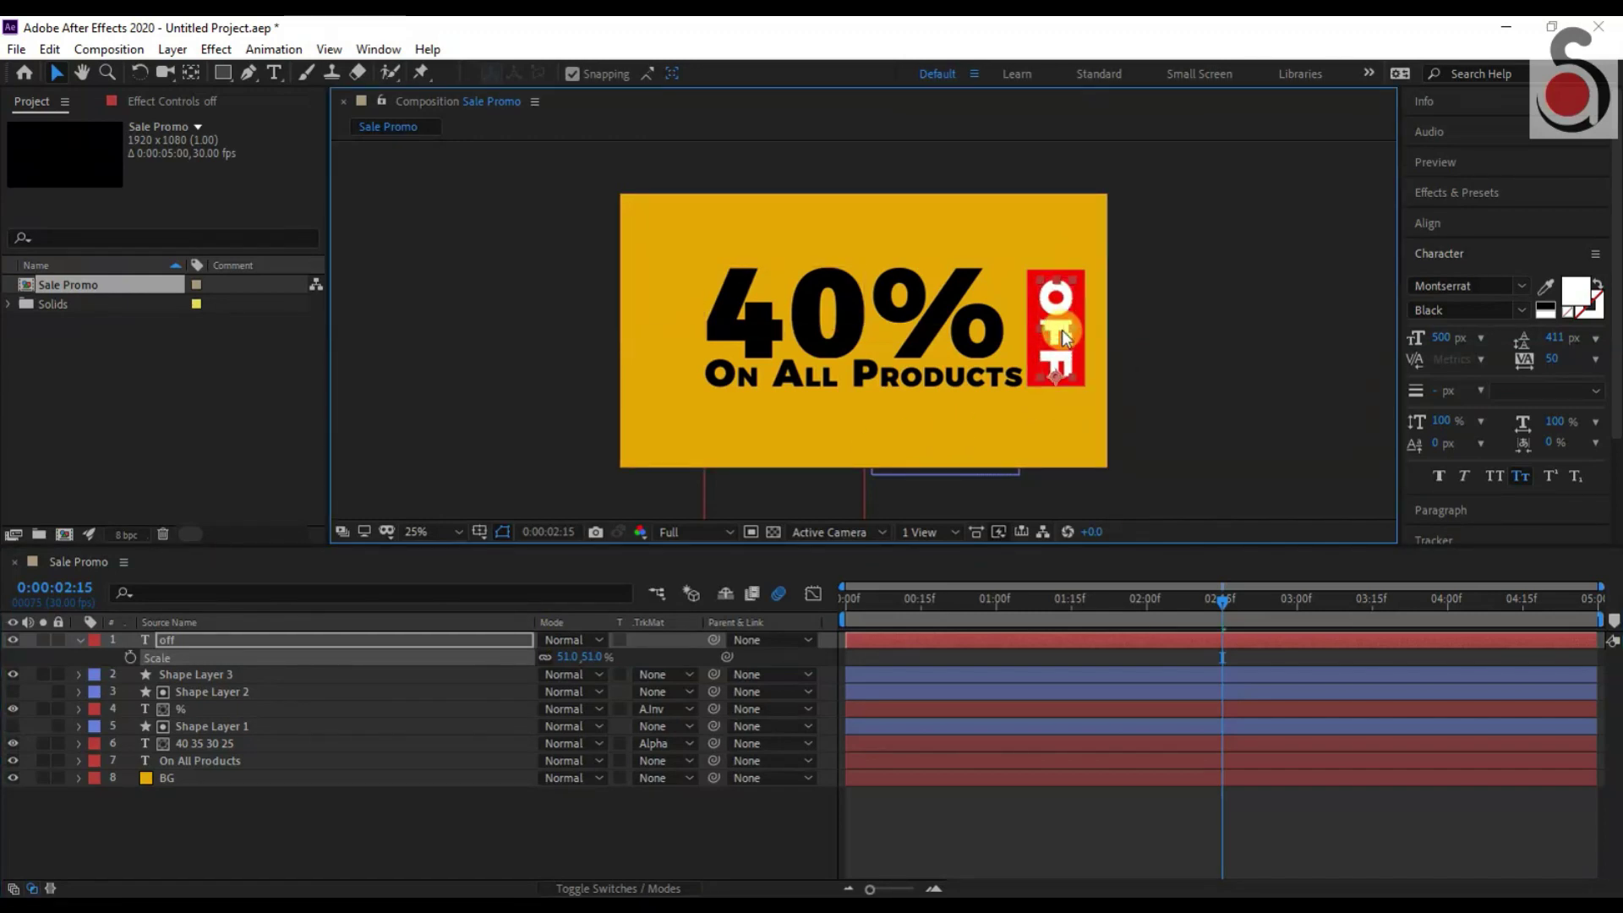
left_click_drag(583, 657, 595, 657)
left_click(594, 657)
type("60")
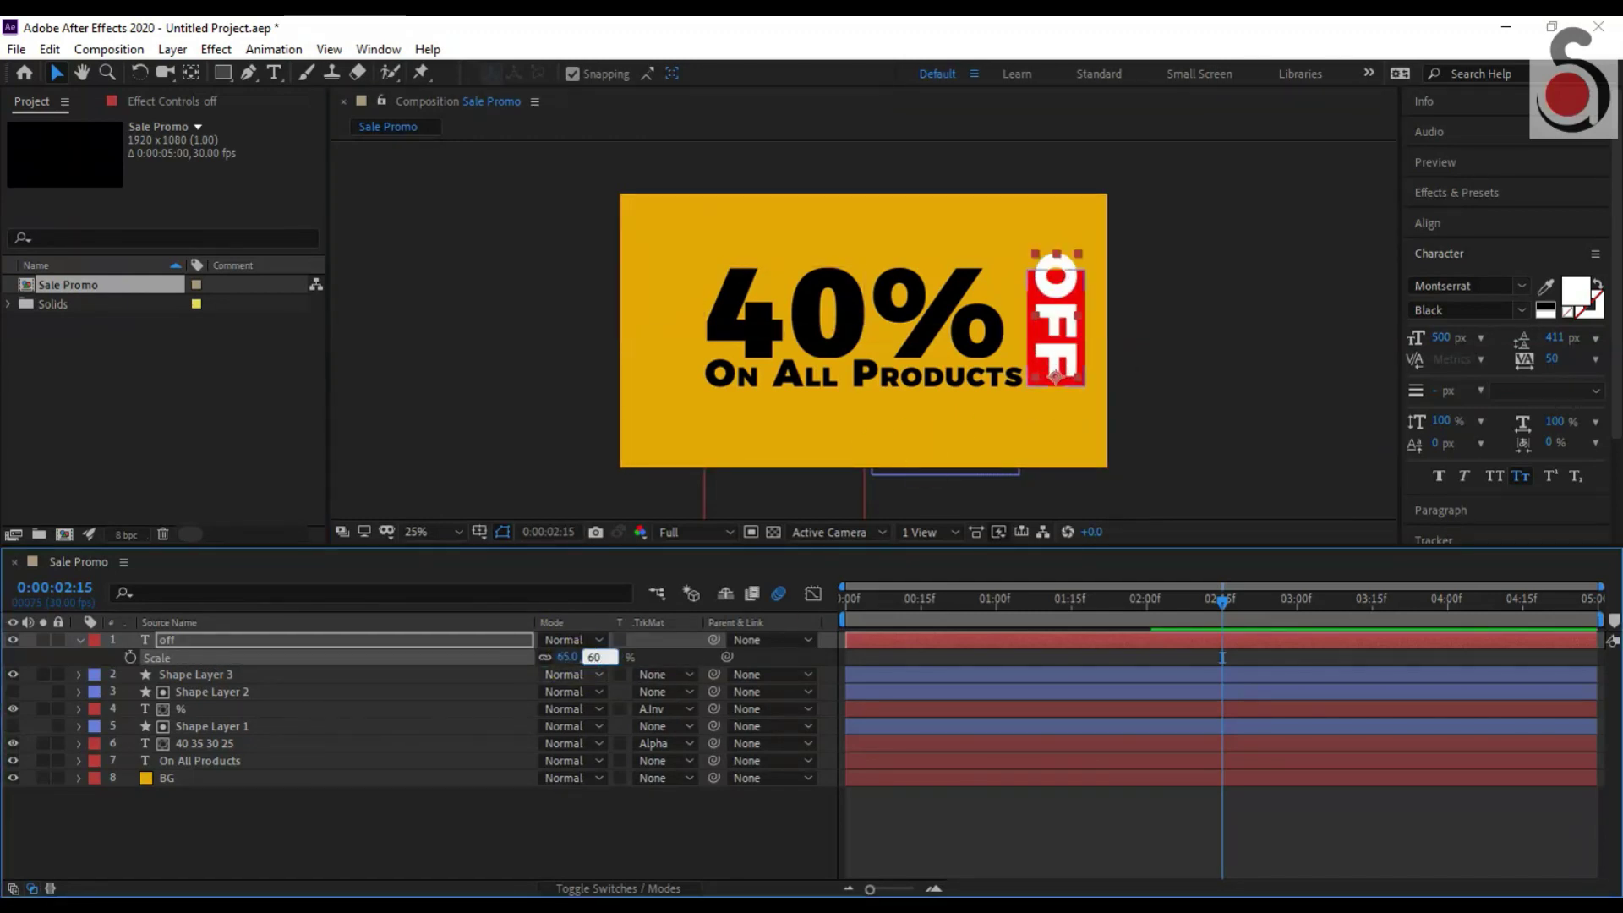
left_click(582, 658)
left_click_drag(1050, 325, 1051, 332)
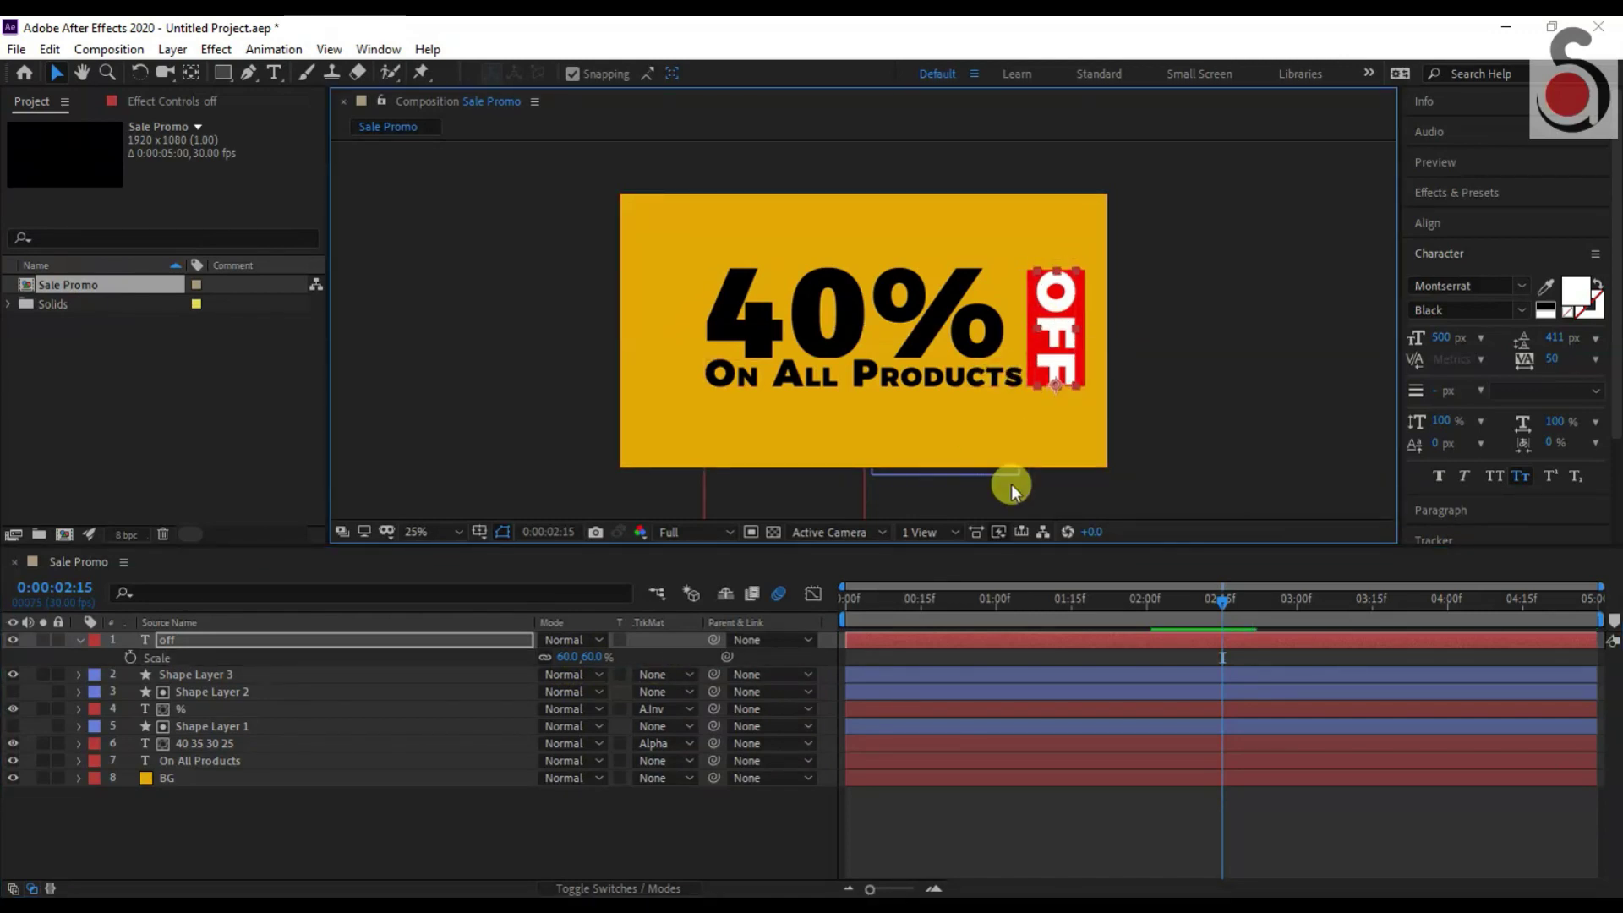
Parent the off layer to Shape Layer 3.
left_click(530, 843)
left_click(489, 643)
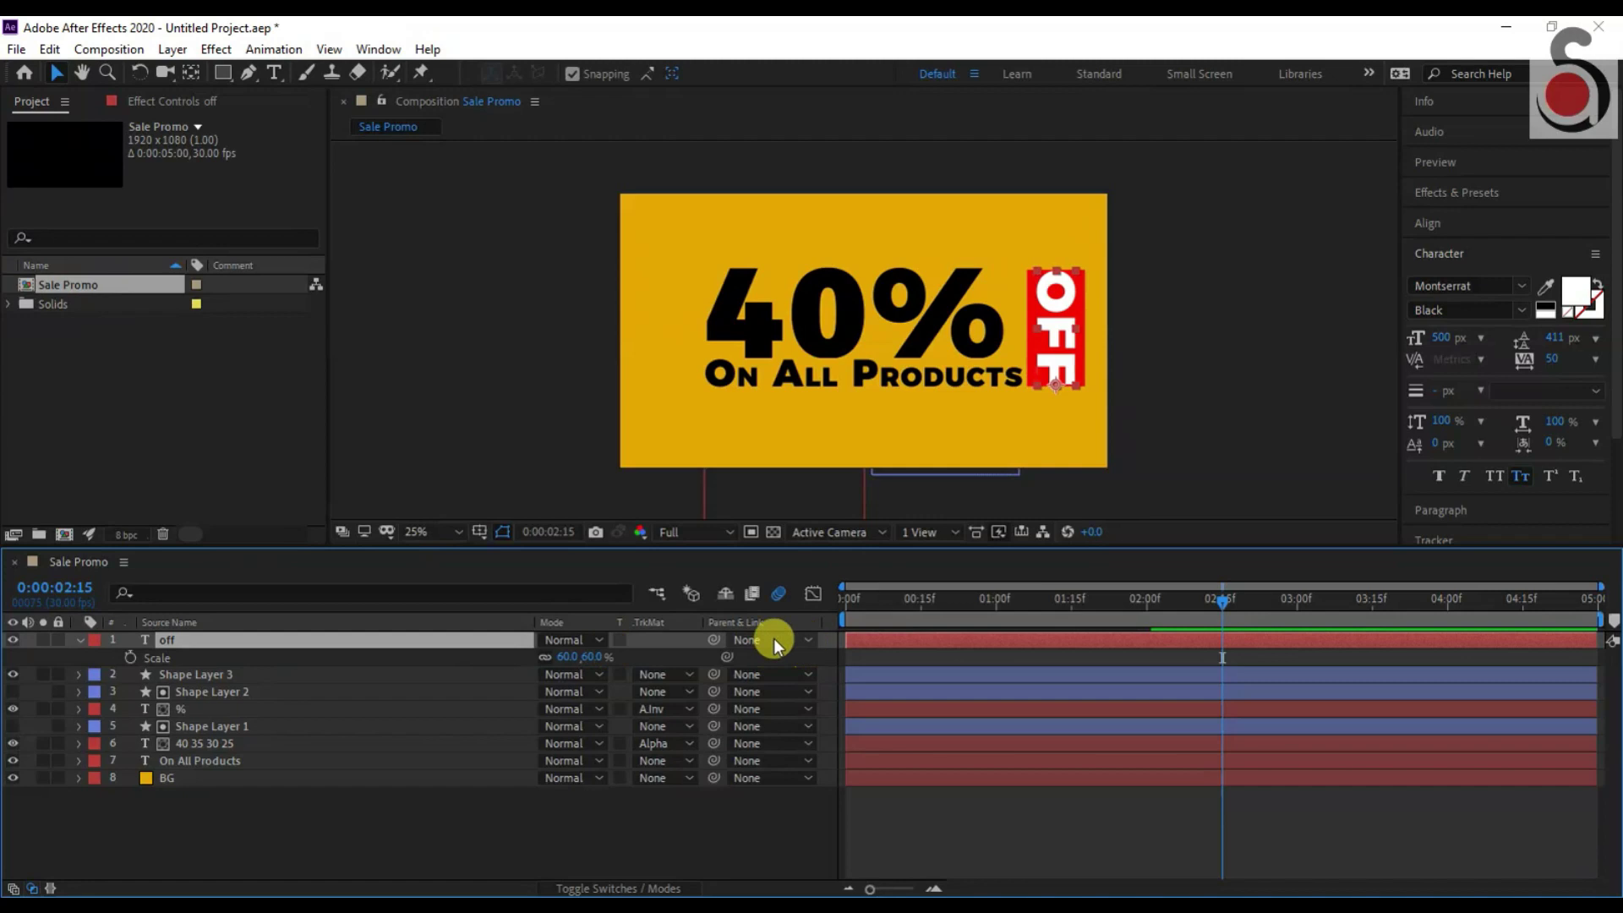
left_click(793, 639)
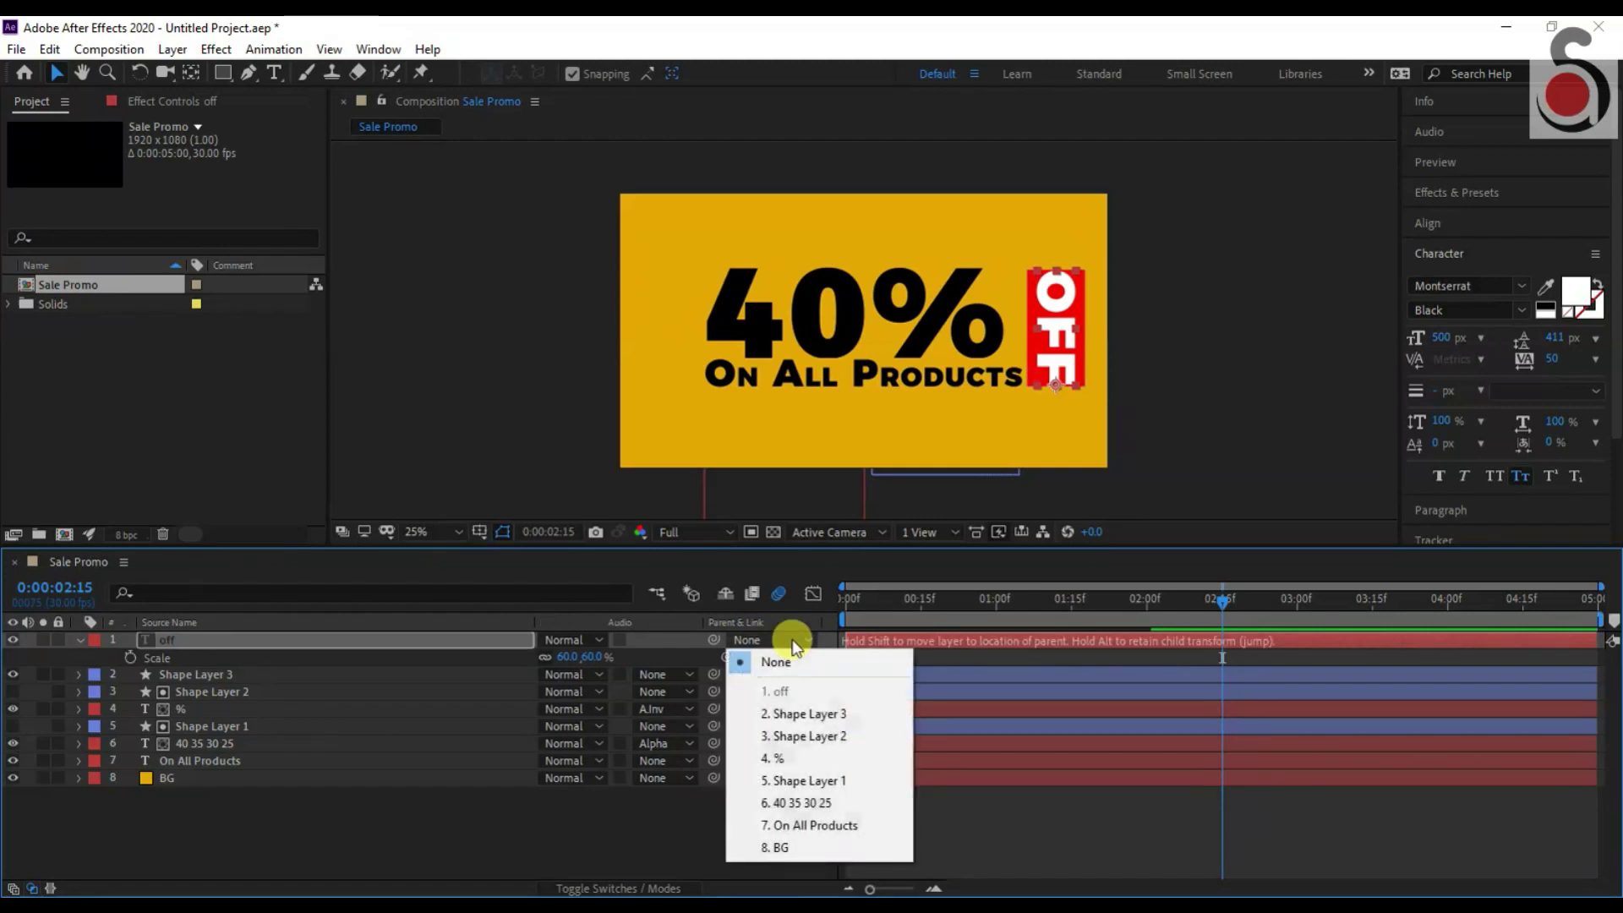
left_click(762, 710)
Preview the animation from the start, then select all layers for precomposing.
key("Home")
key("space")
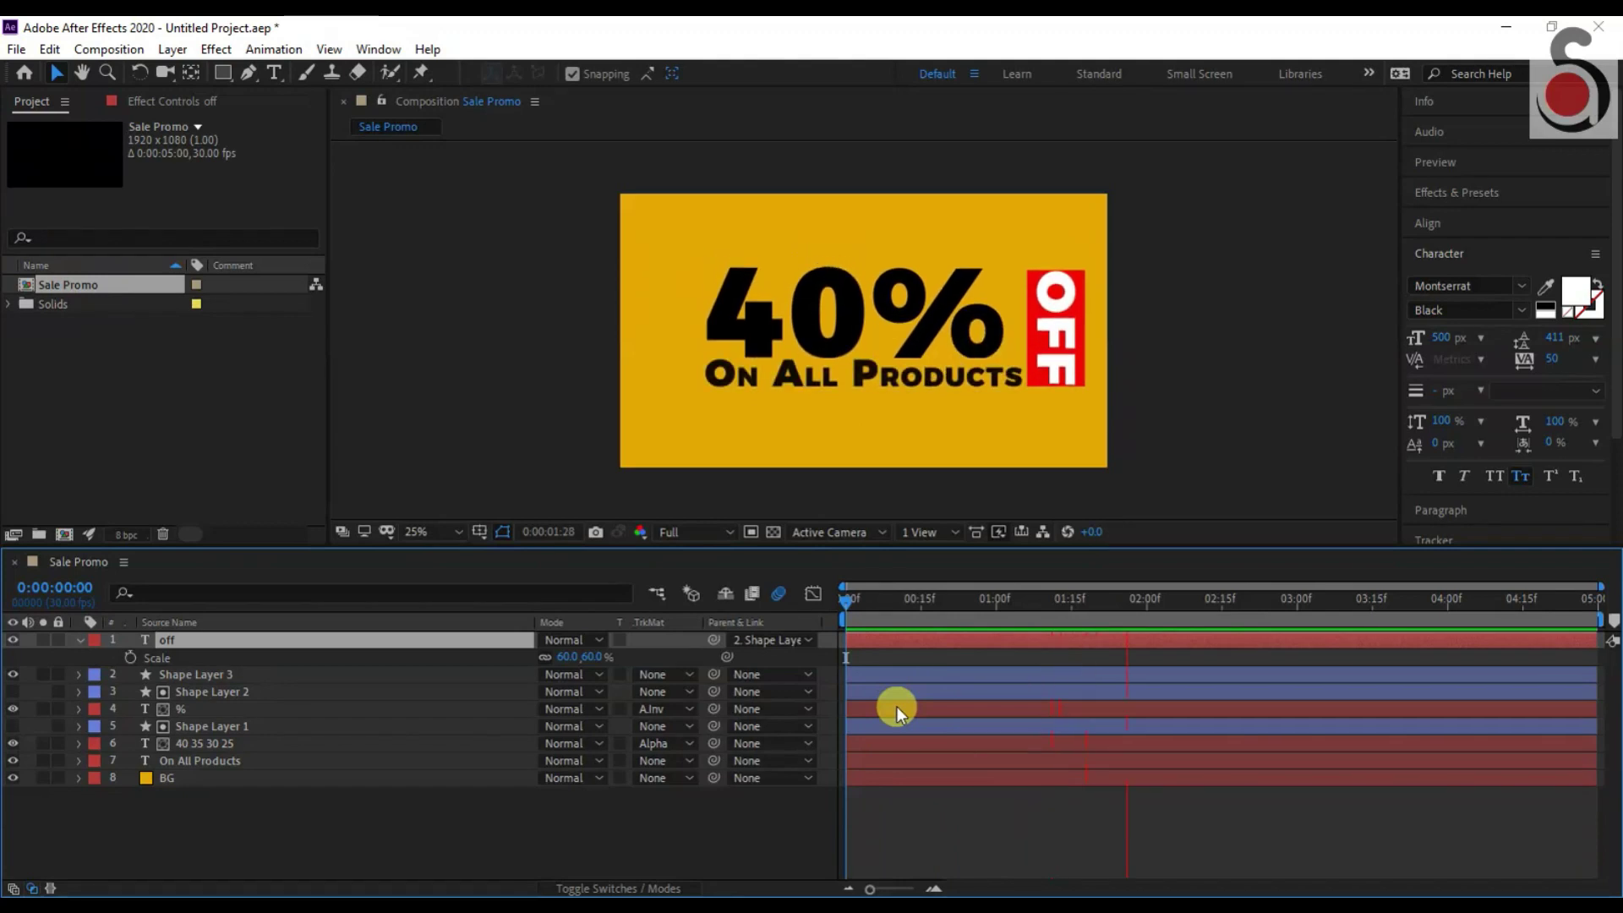
key("space")
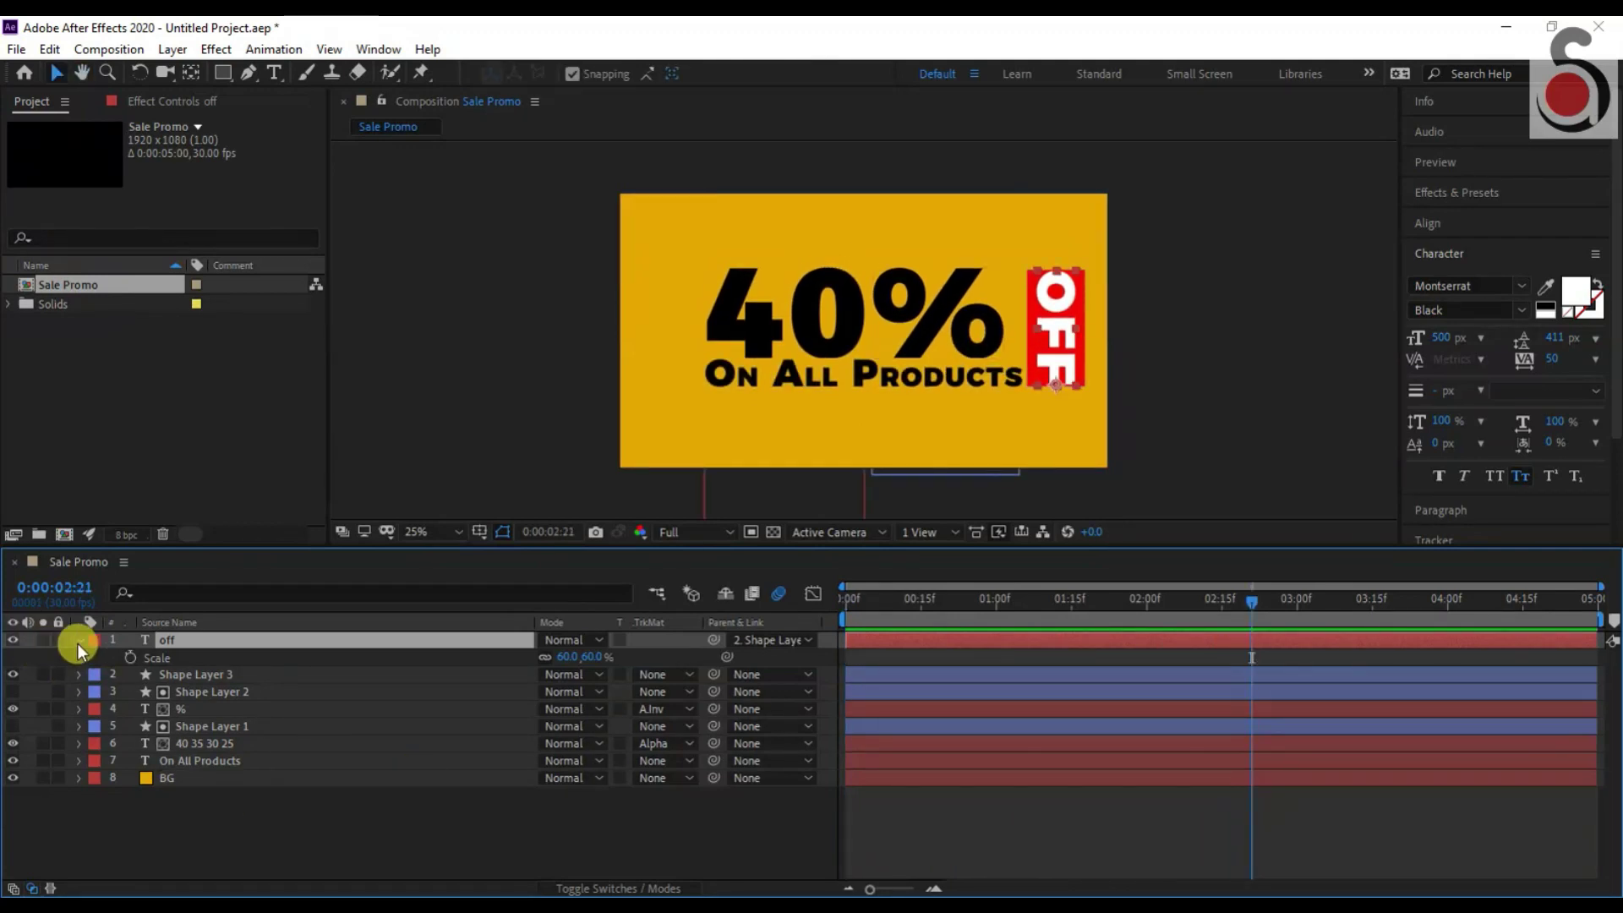
left_click(71, 640)
key("ctrl+a")
right_click(327, 692)
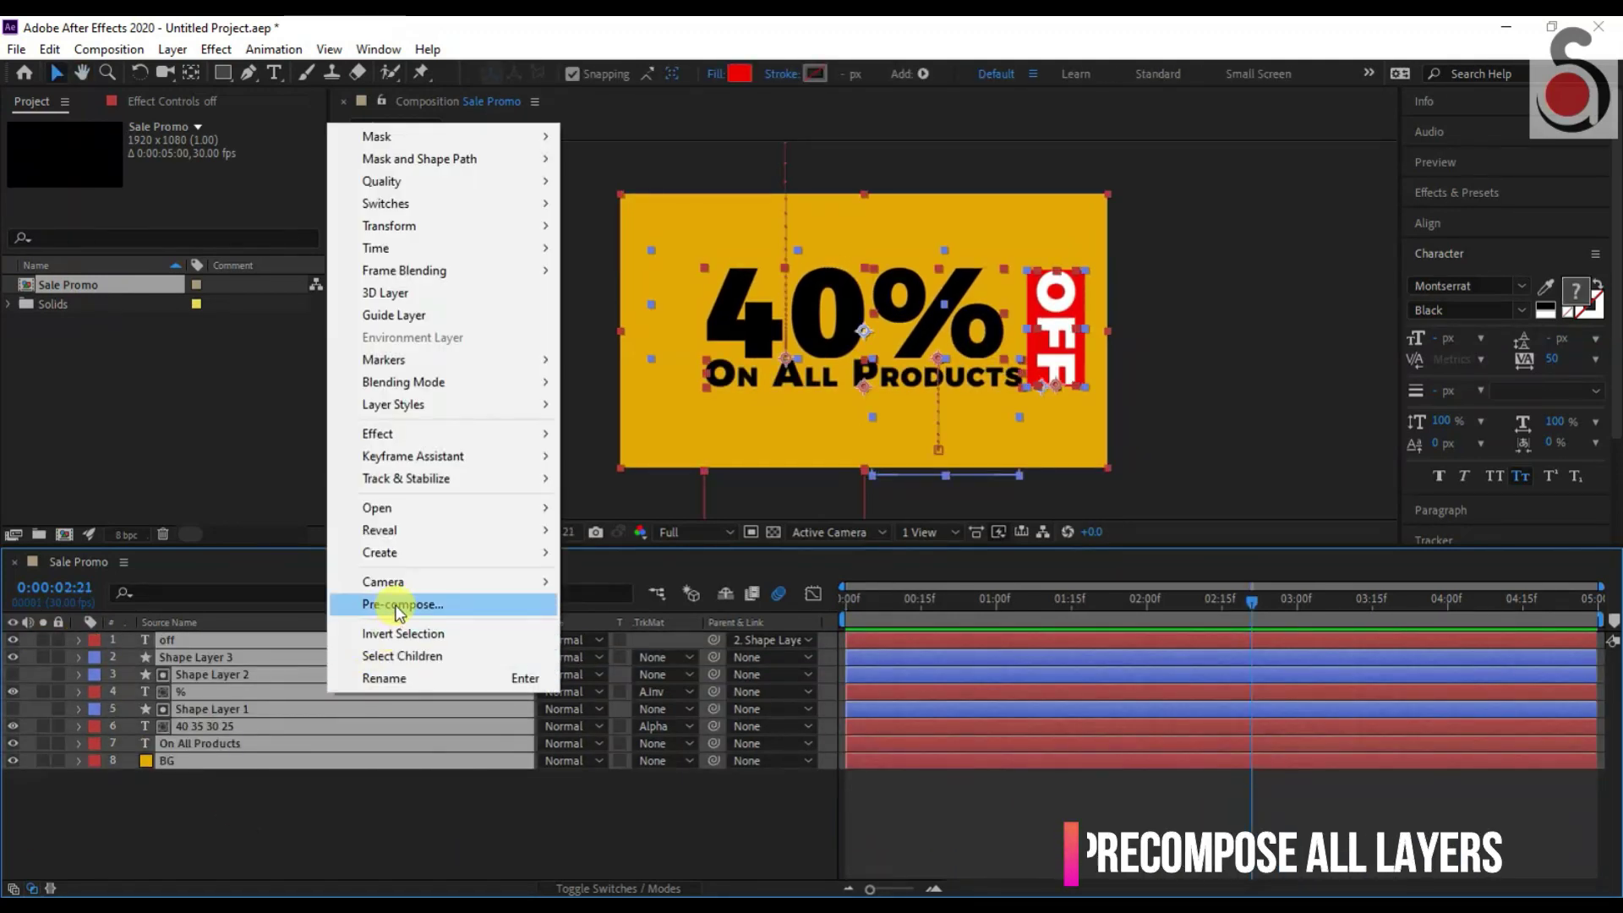
Precompose all selected layers into a new comp named 'Text'.
left_click(393, 607)
key("BackSpace")
type("Text")
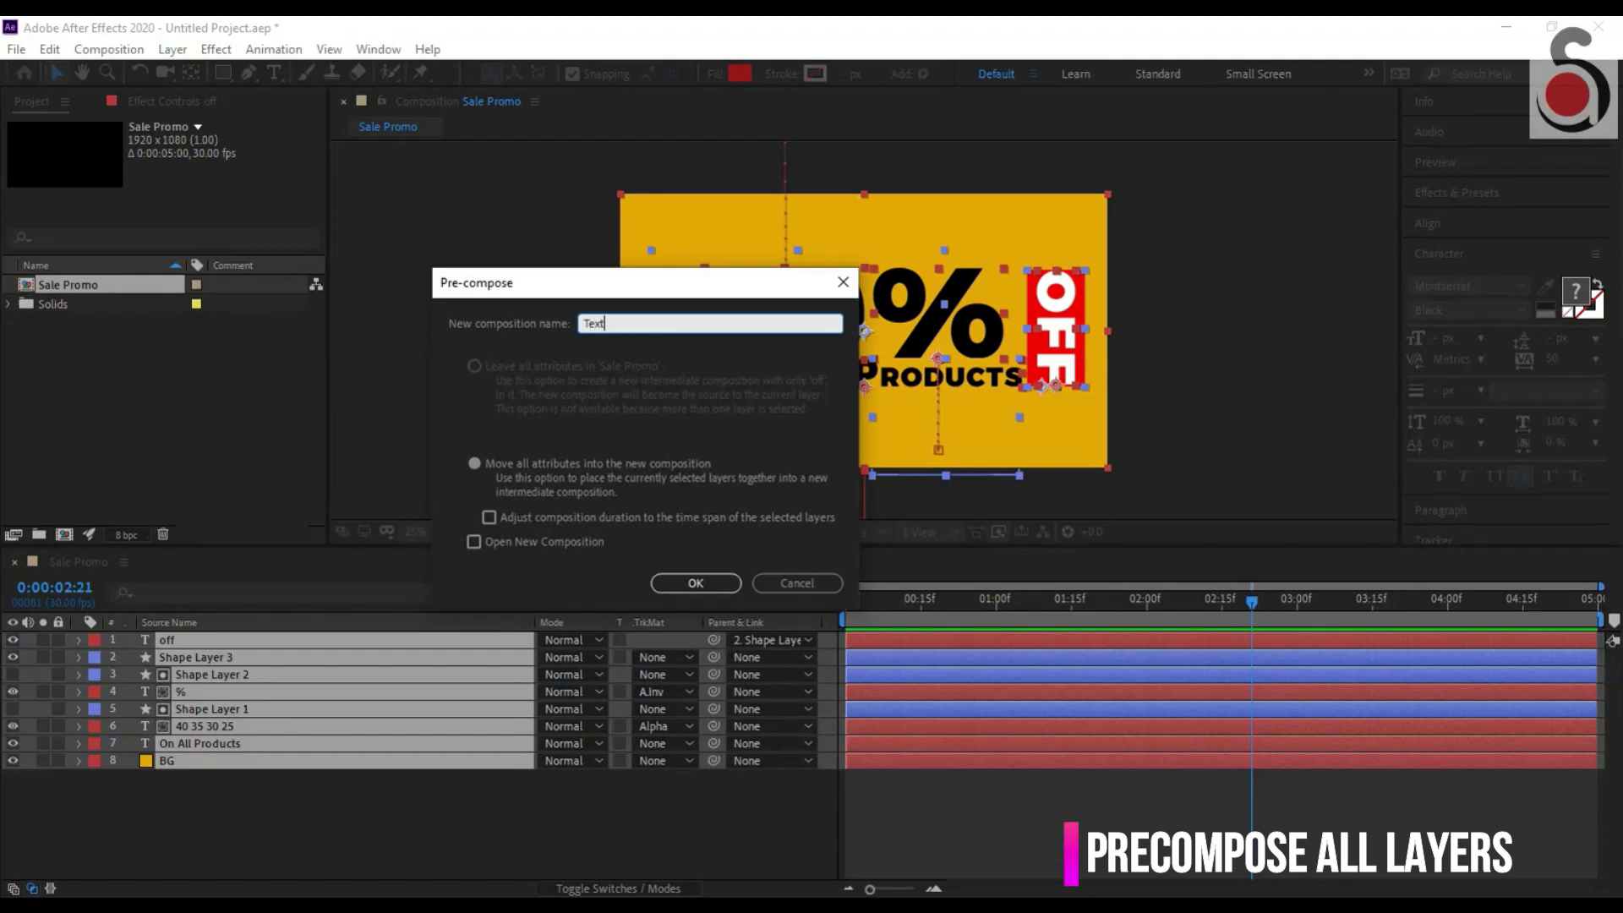
left_click(712, 588)
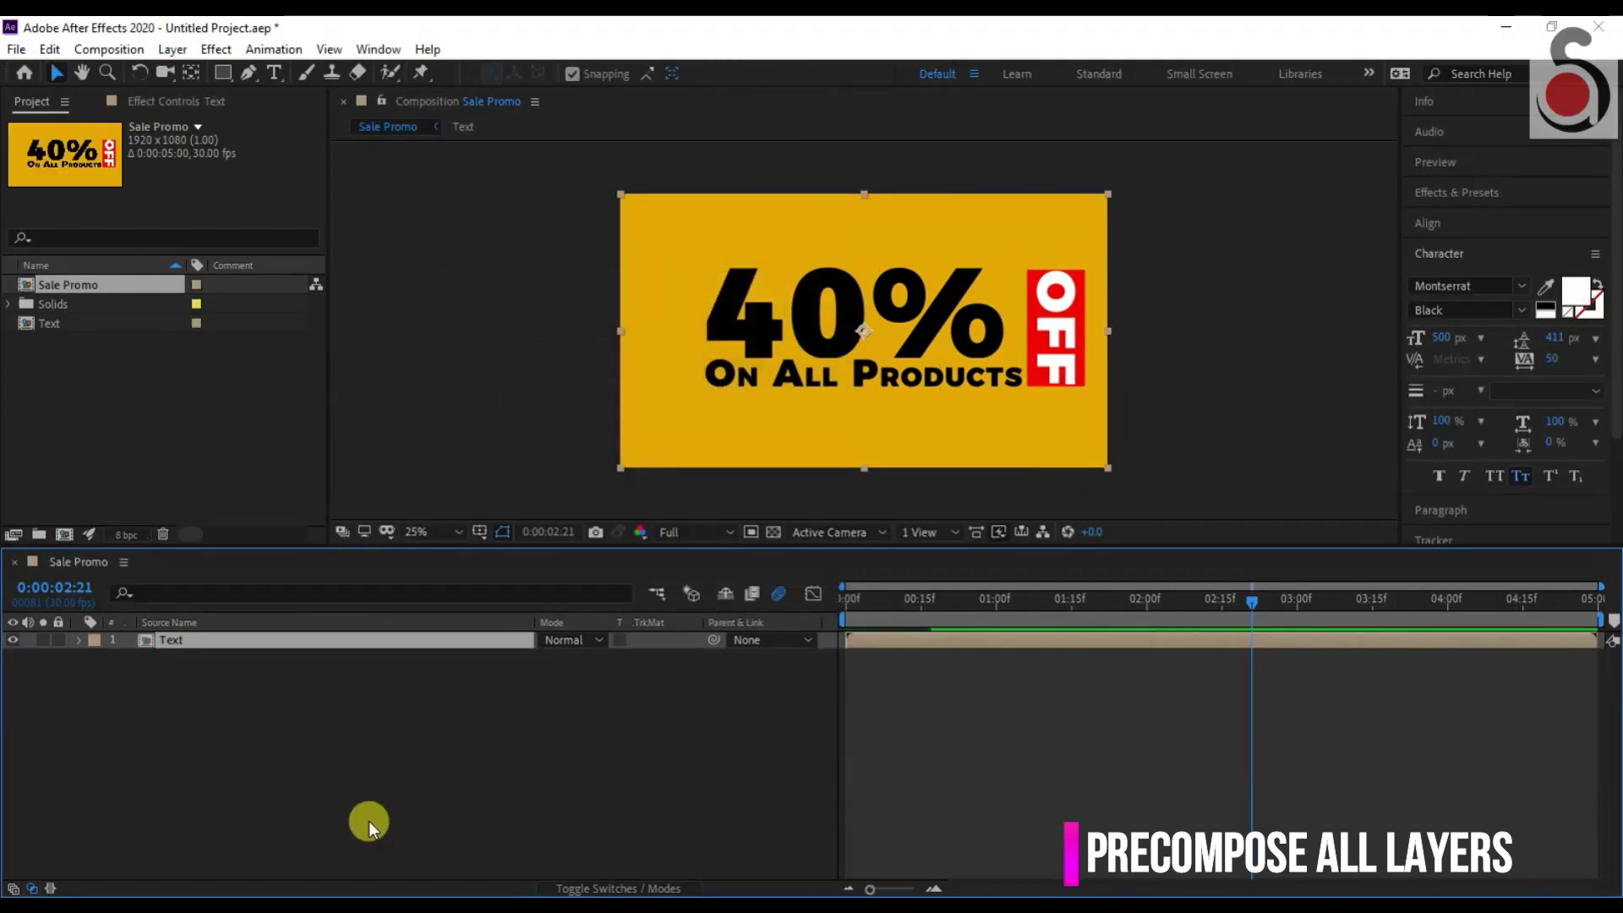
Add a Null Object and keyframe its Scale from 100% at 2:00 to 150% at 2:20.
right_click(351, 766)
mouse_move(424, 545)
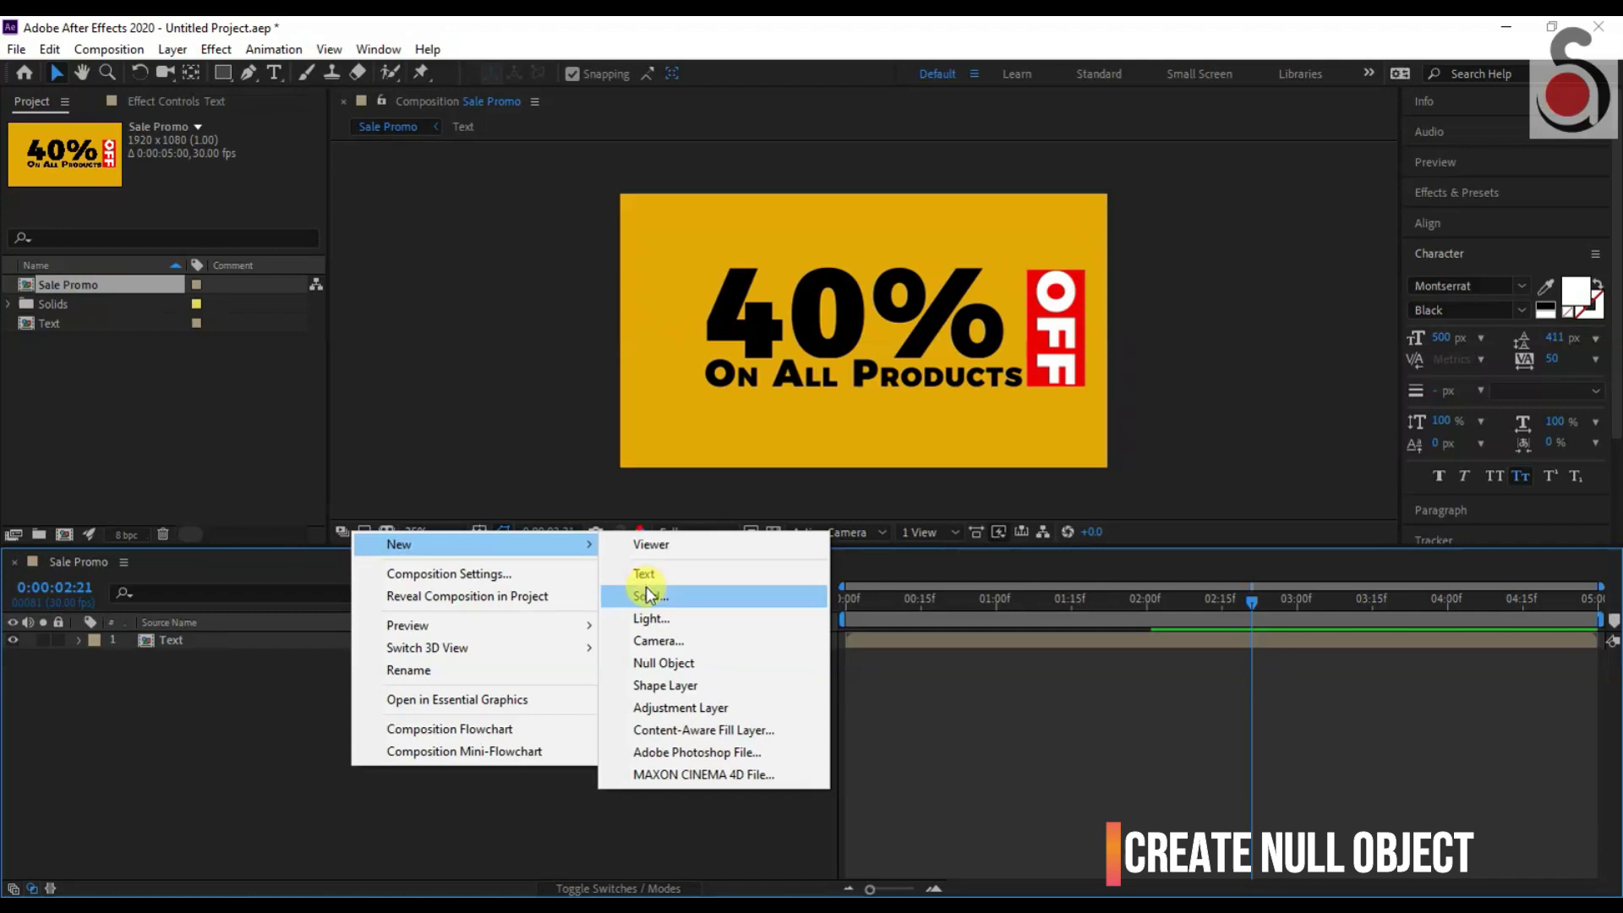
left_click(652, 663)
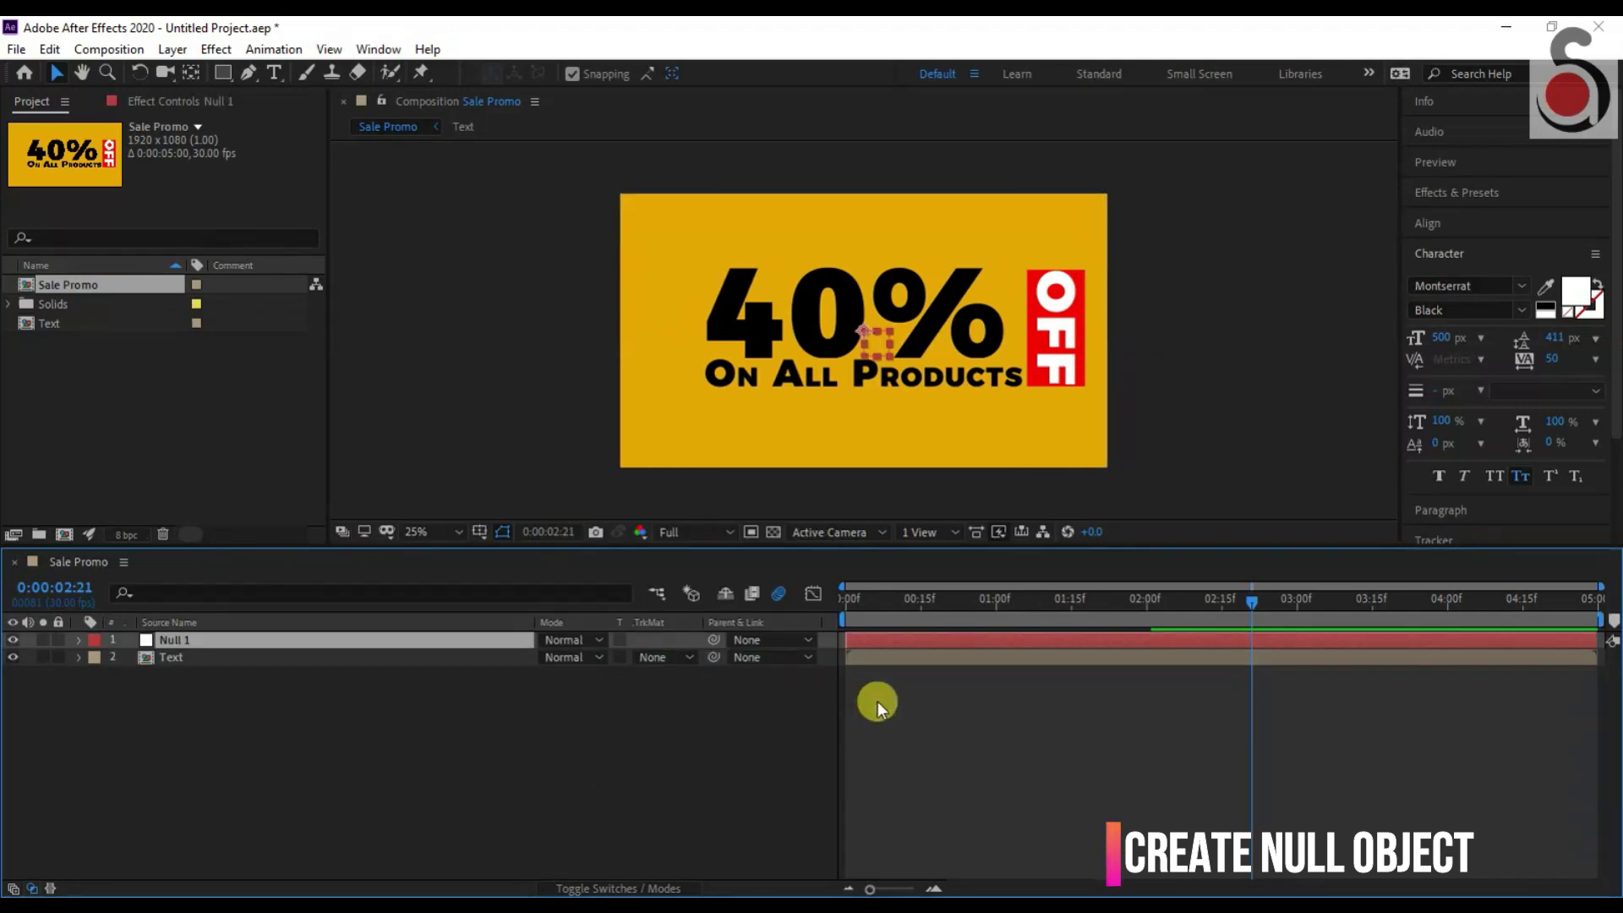
mouse_move(1072, 605)
left_mouse_down()
mouse_move(1144, 629)
mouse_move(1126, 632)
left_mouse_up()
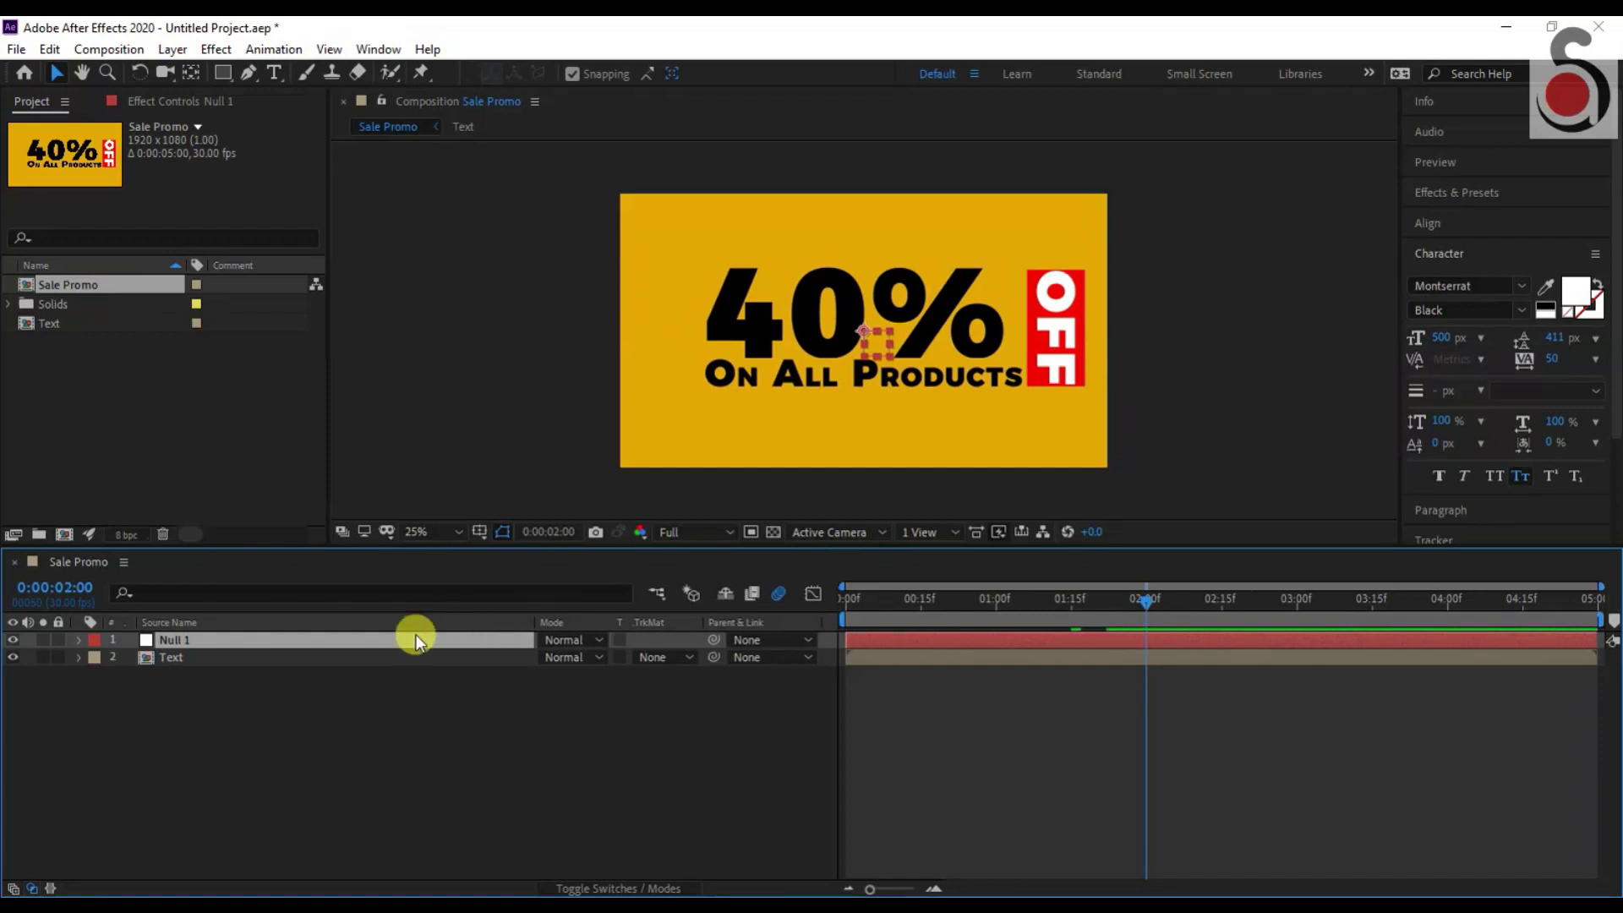
key("s")
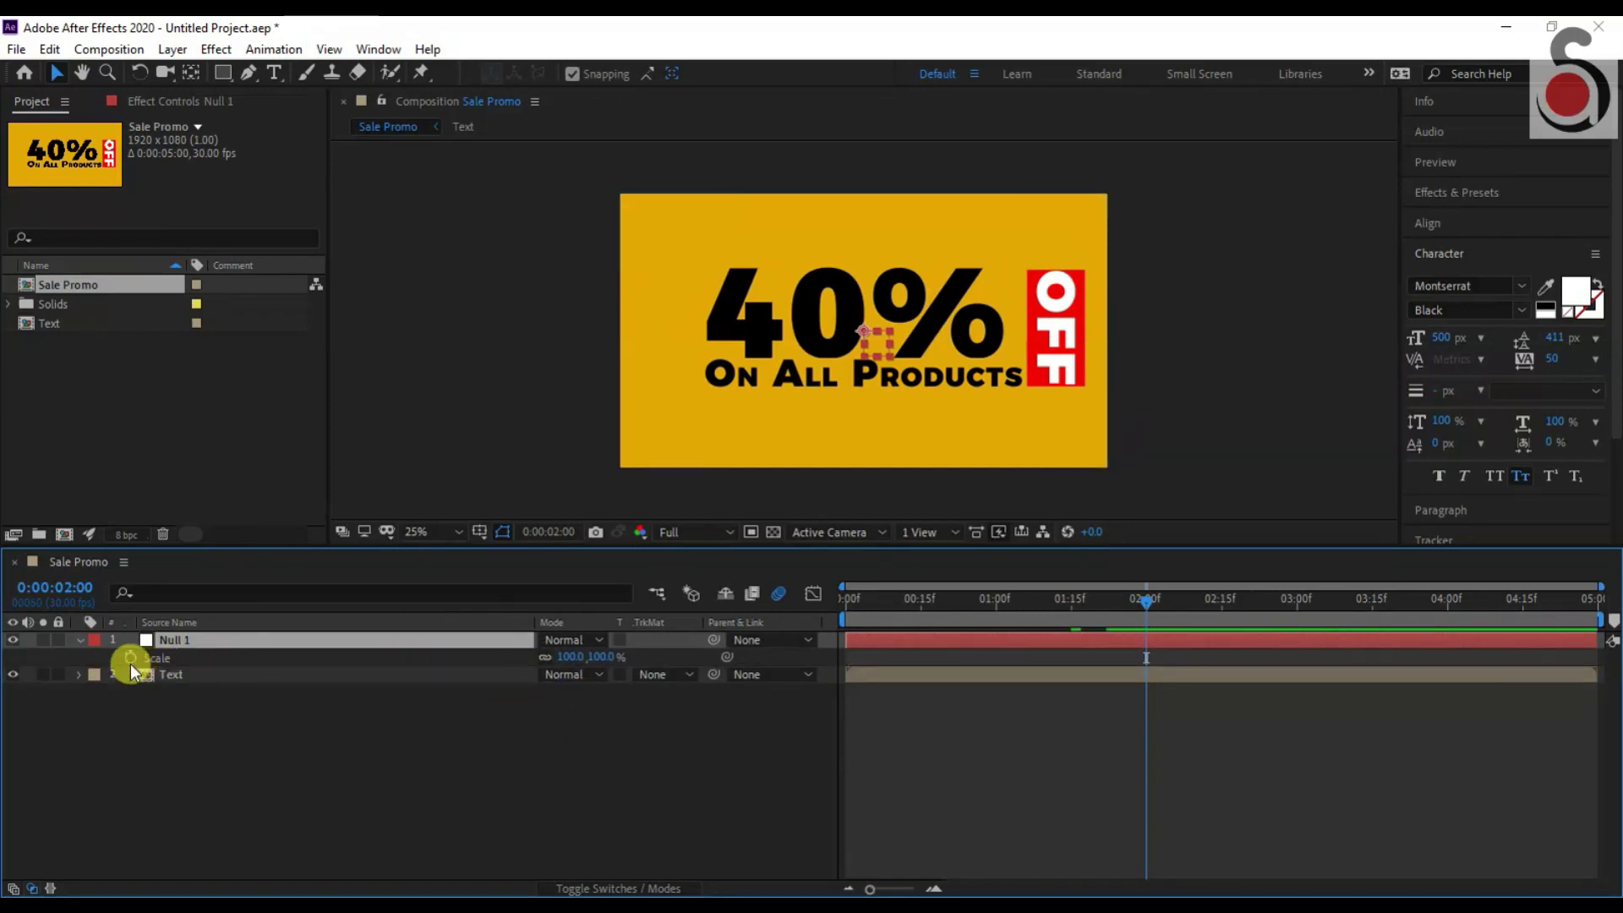
left_click(129, 657)
key("ctrl+shift+Right")
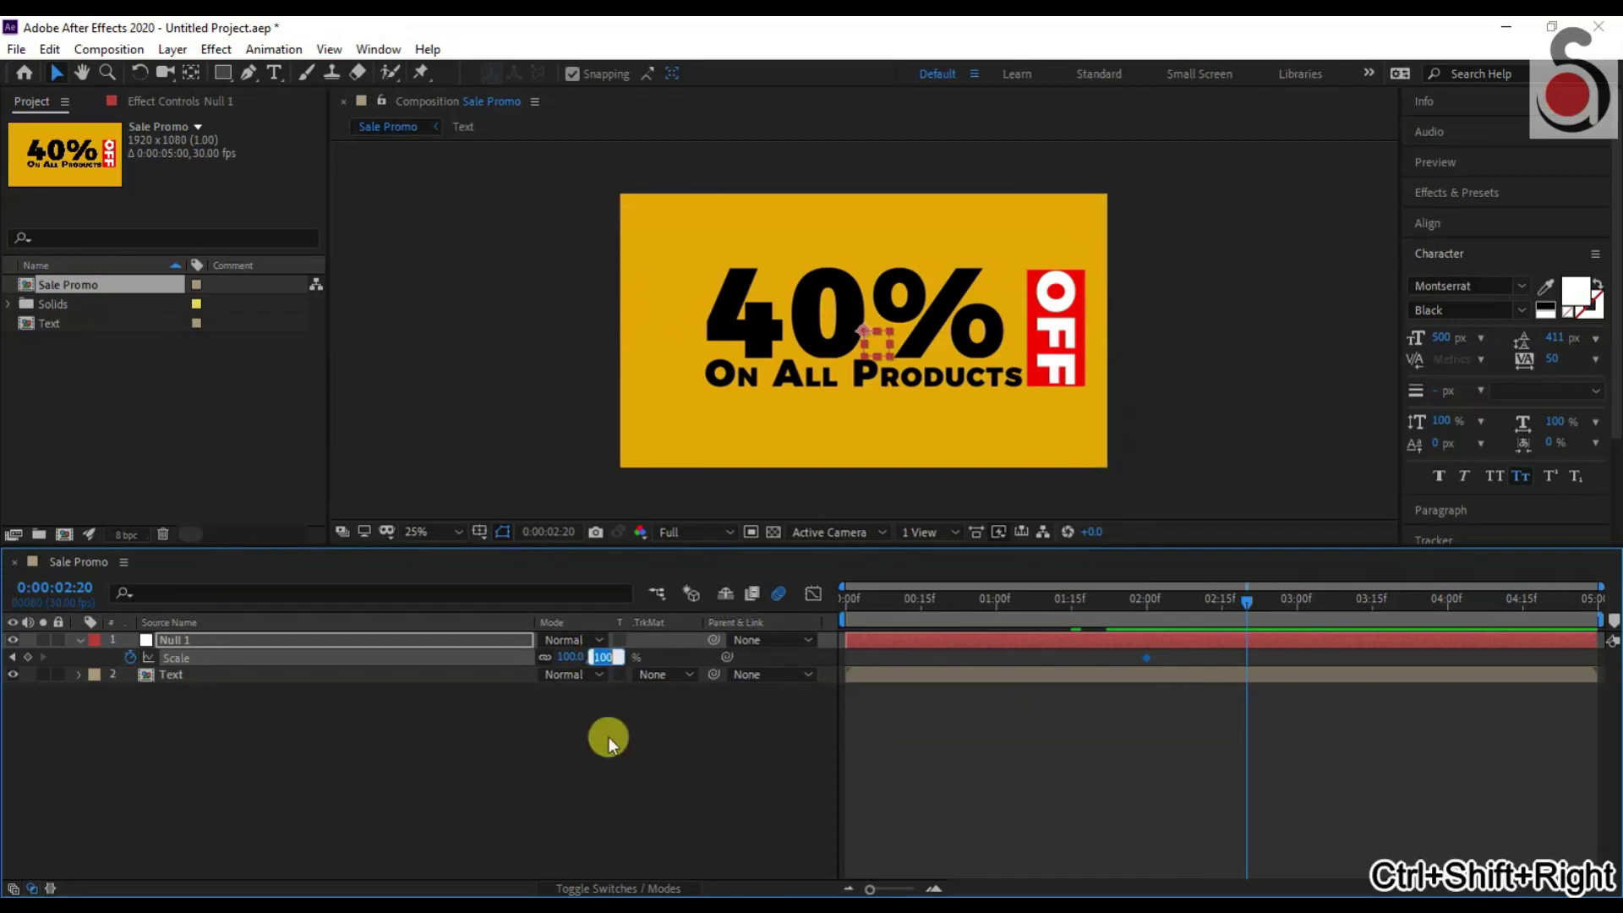
type("150")
key("Return")
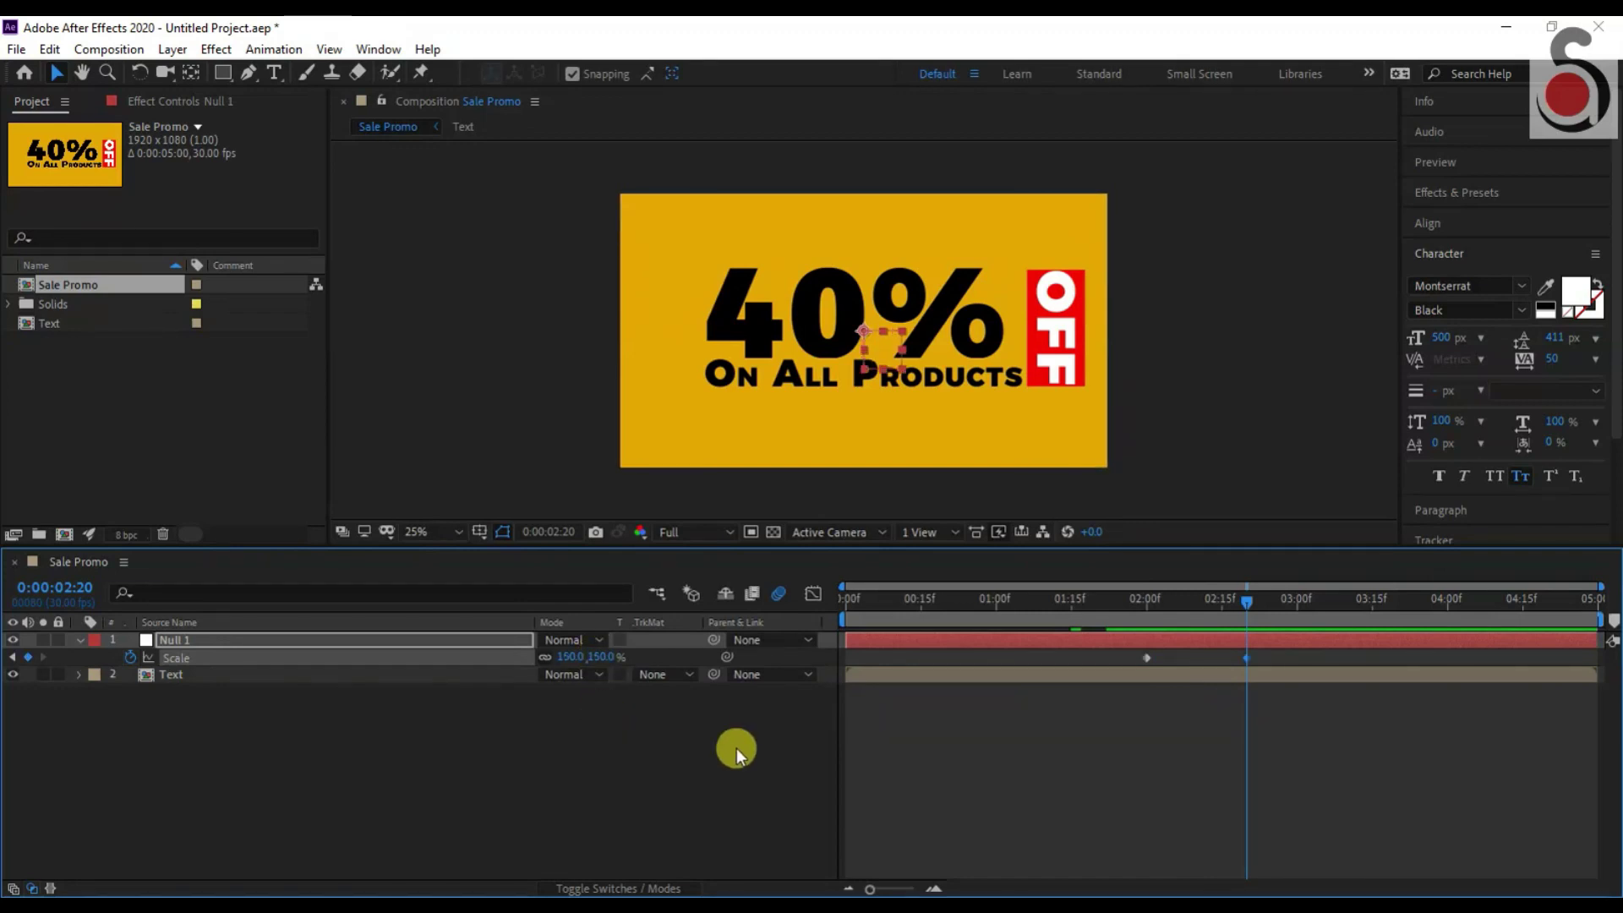
Parent the Text layer to Null 1 and preview the zoom.
left_click(765, 673)
left_click(771, 723)
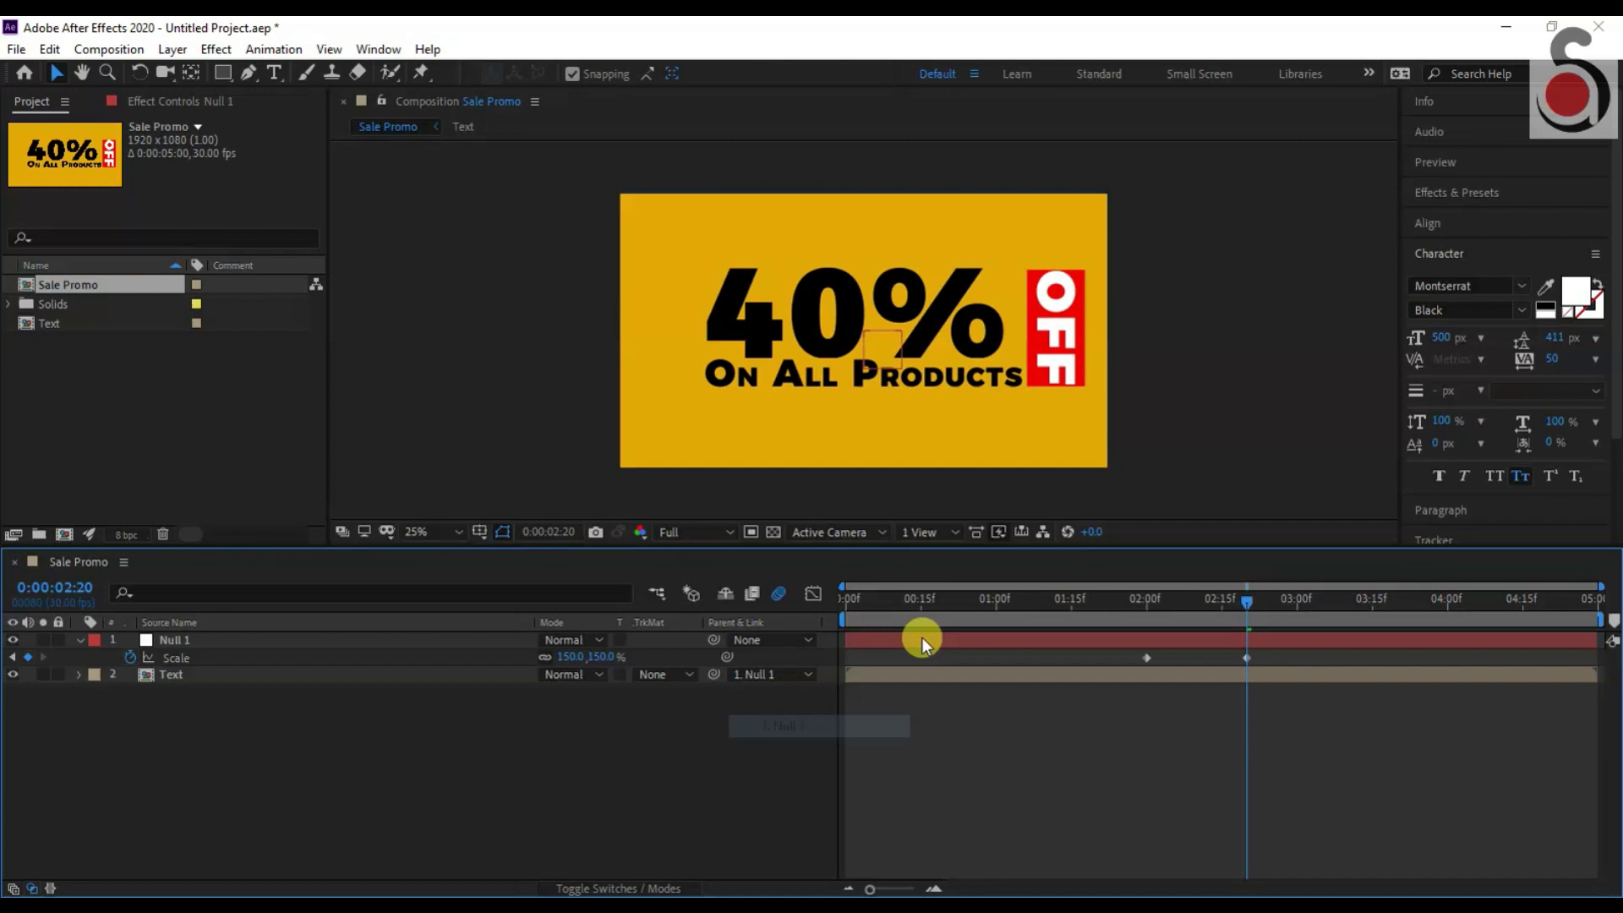
key("space")
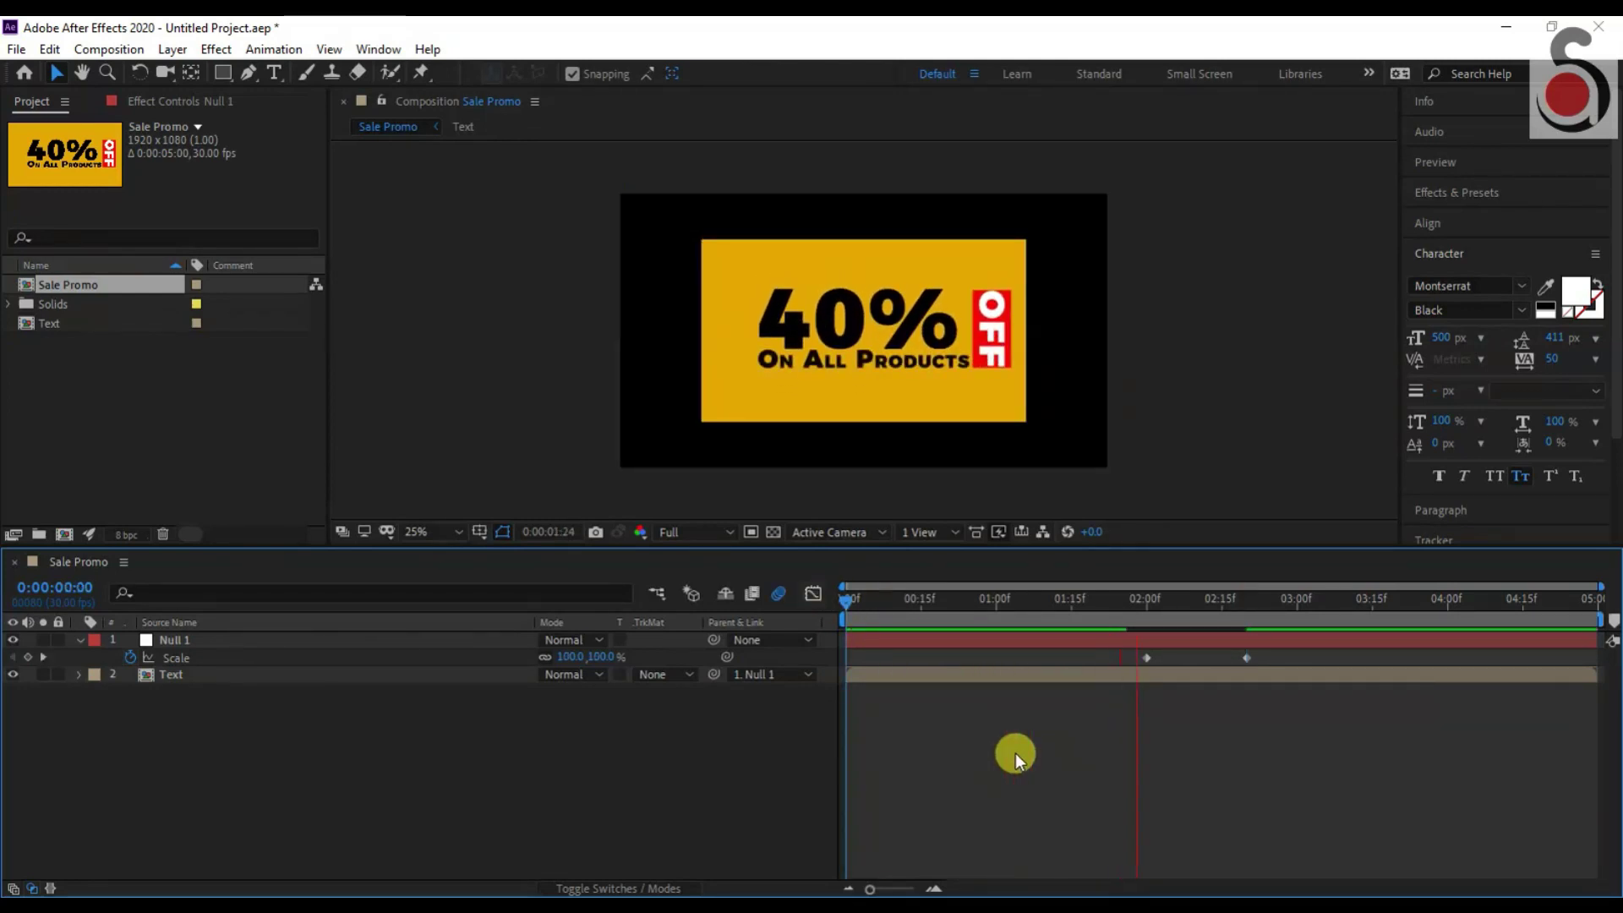
key("space")
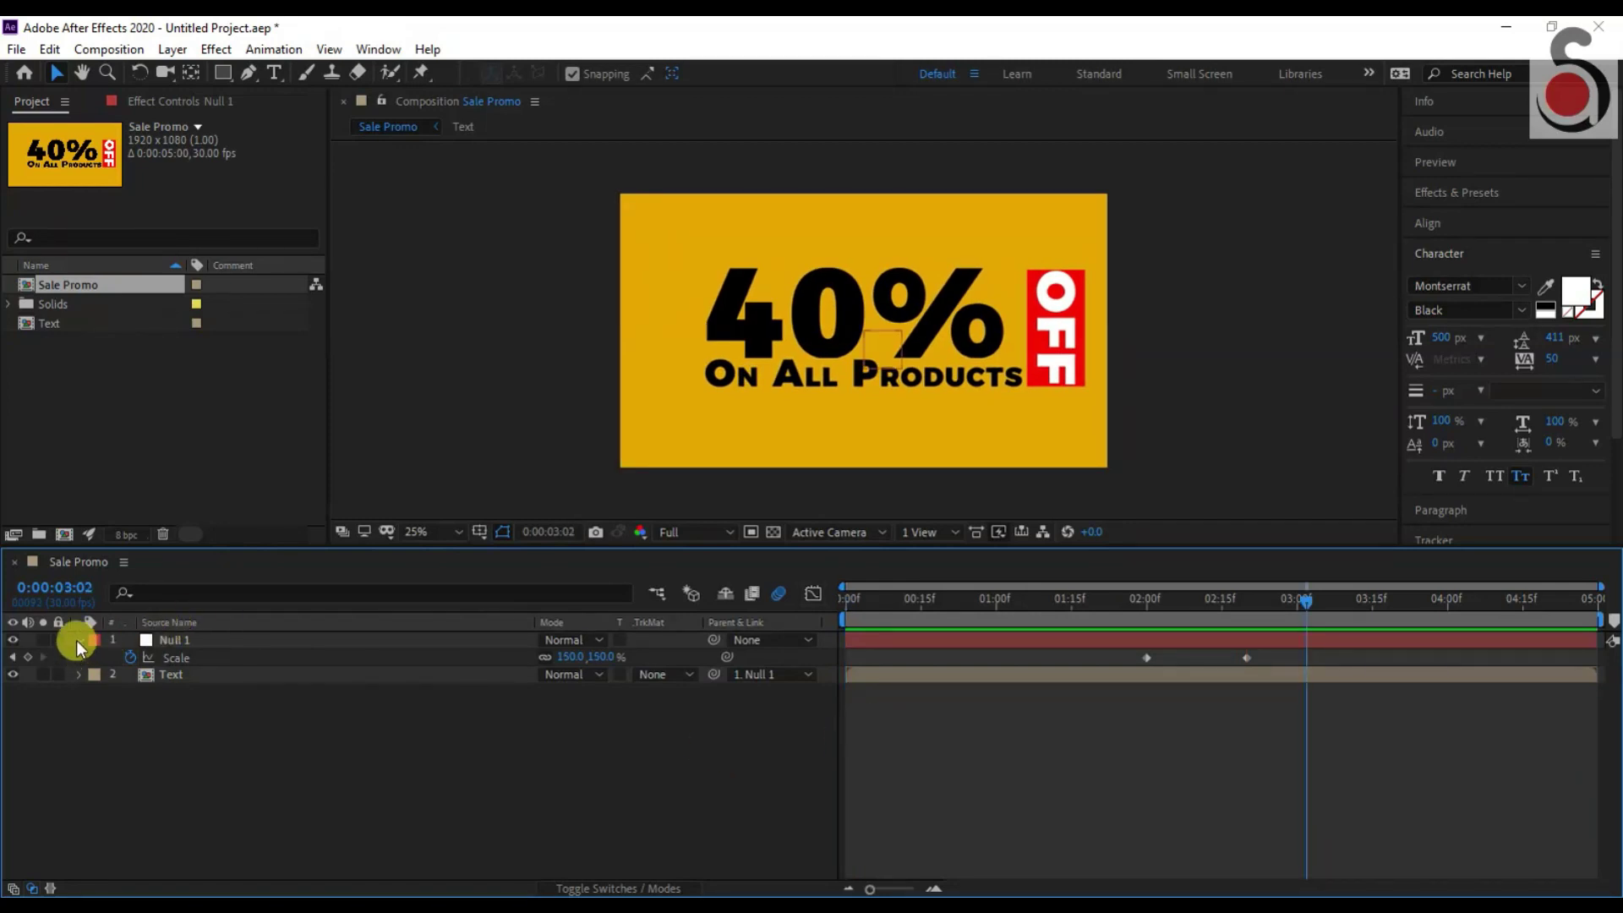
left_click(77, 641)
right_click(195, 716)
Create a yellow solid named BG, move it to the bottom of the stack, and preview.
mouse_move(312, 495)
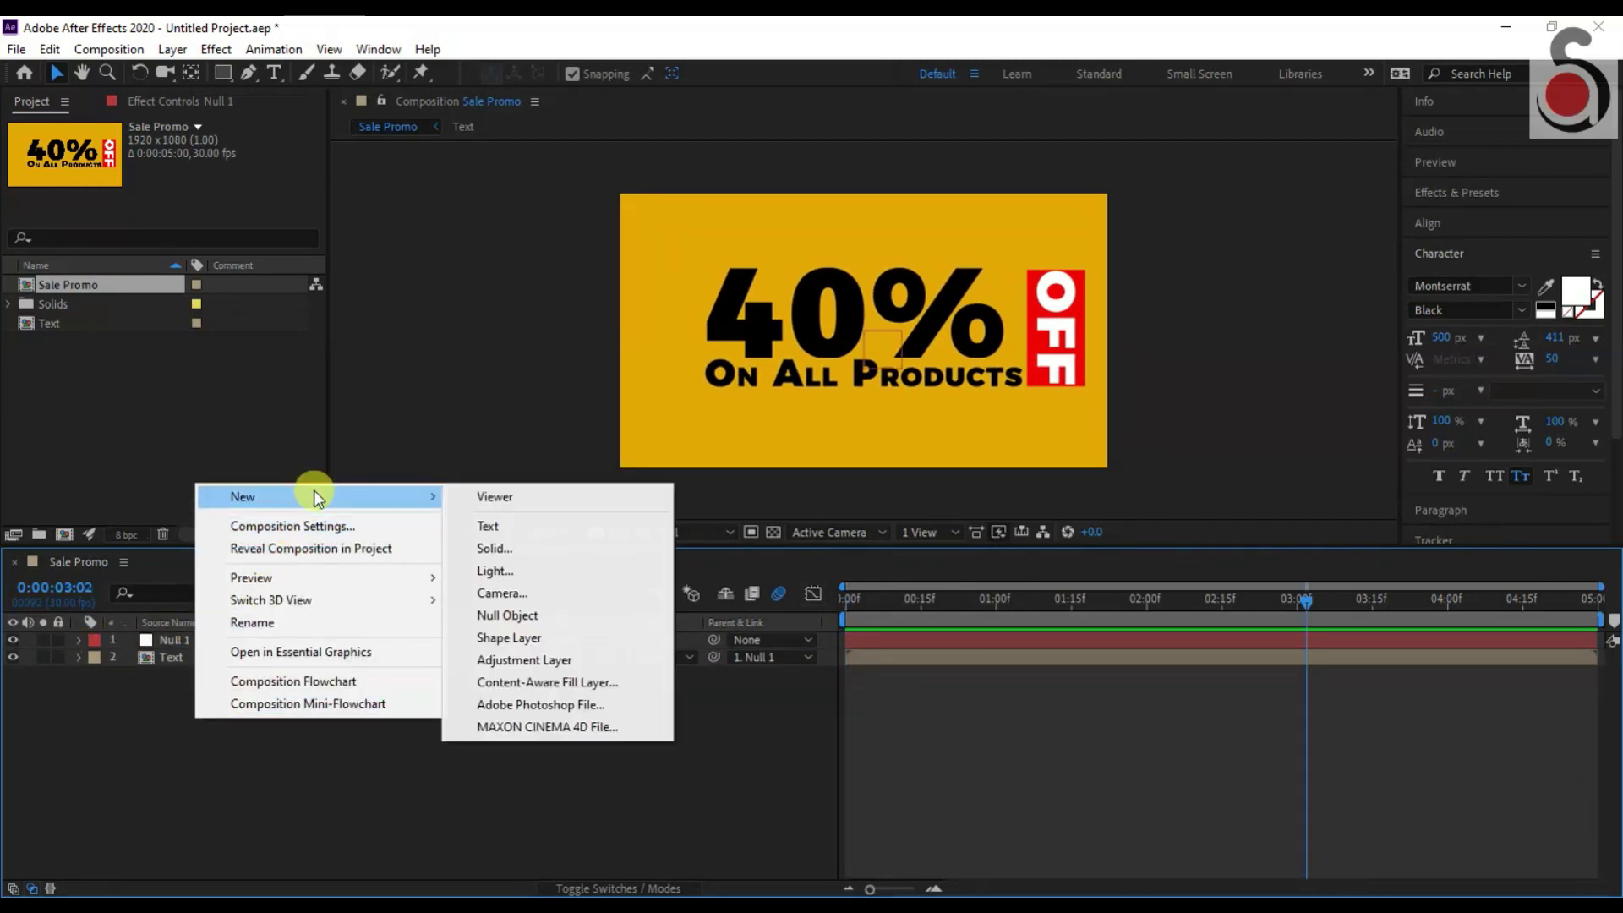
left_click(484, 550)
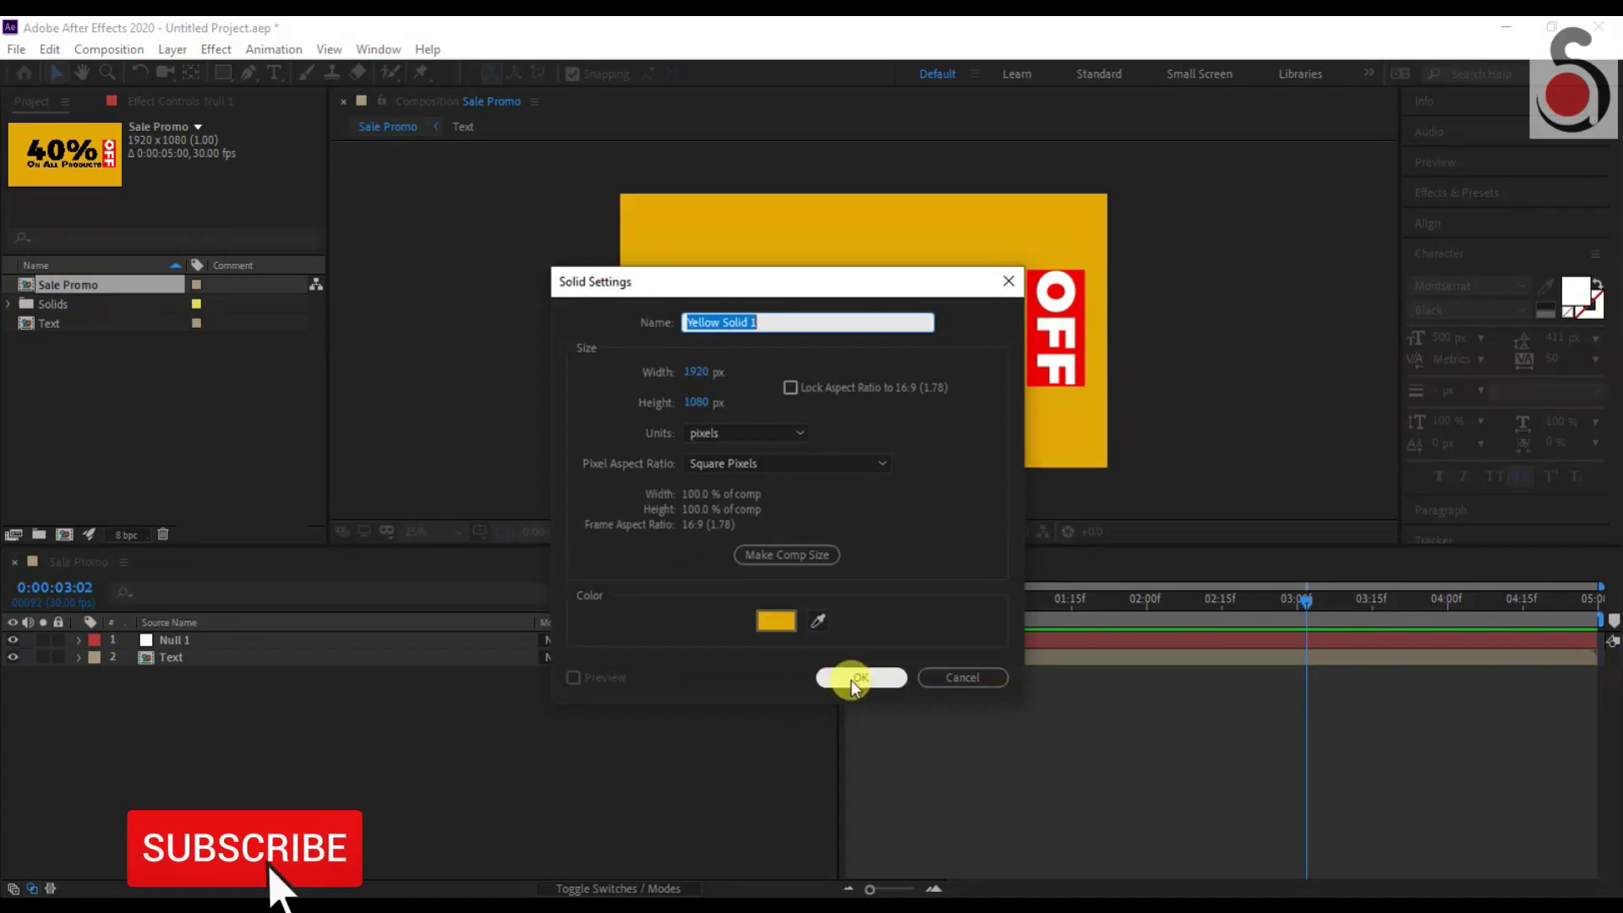
type("BG")
left_click(887, 680)
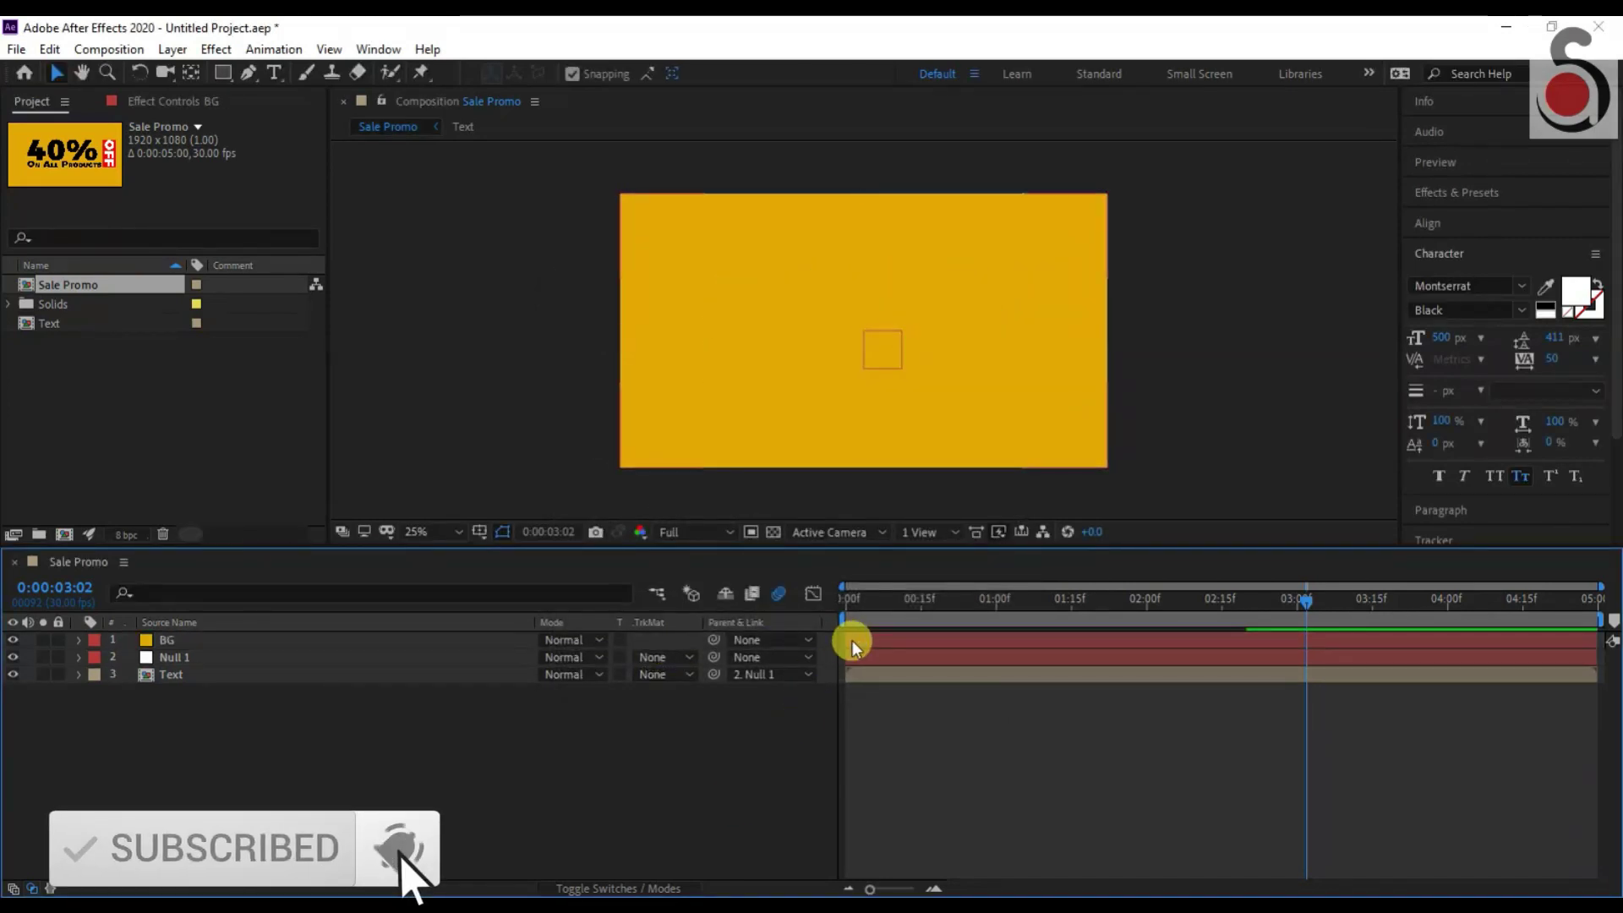
left_click_drag(252, 639, 247, 684)
key("Home")
key("space")
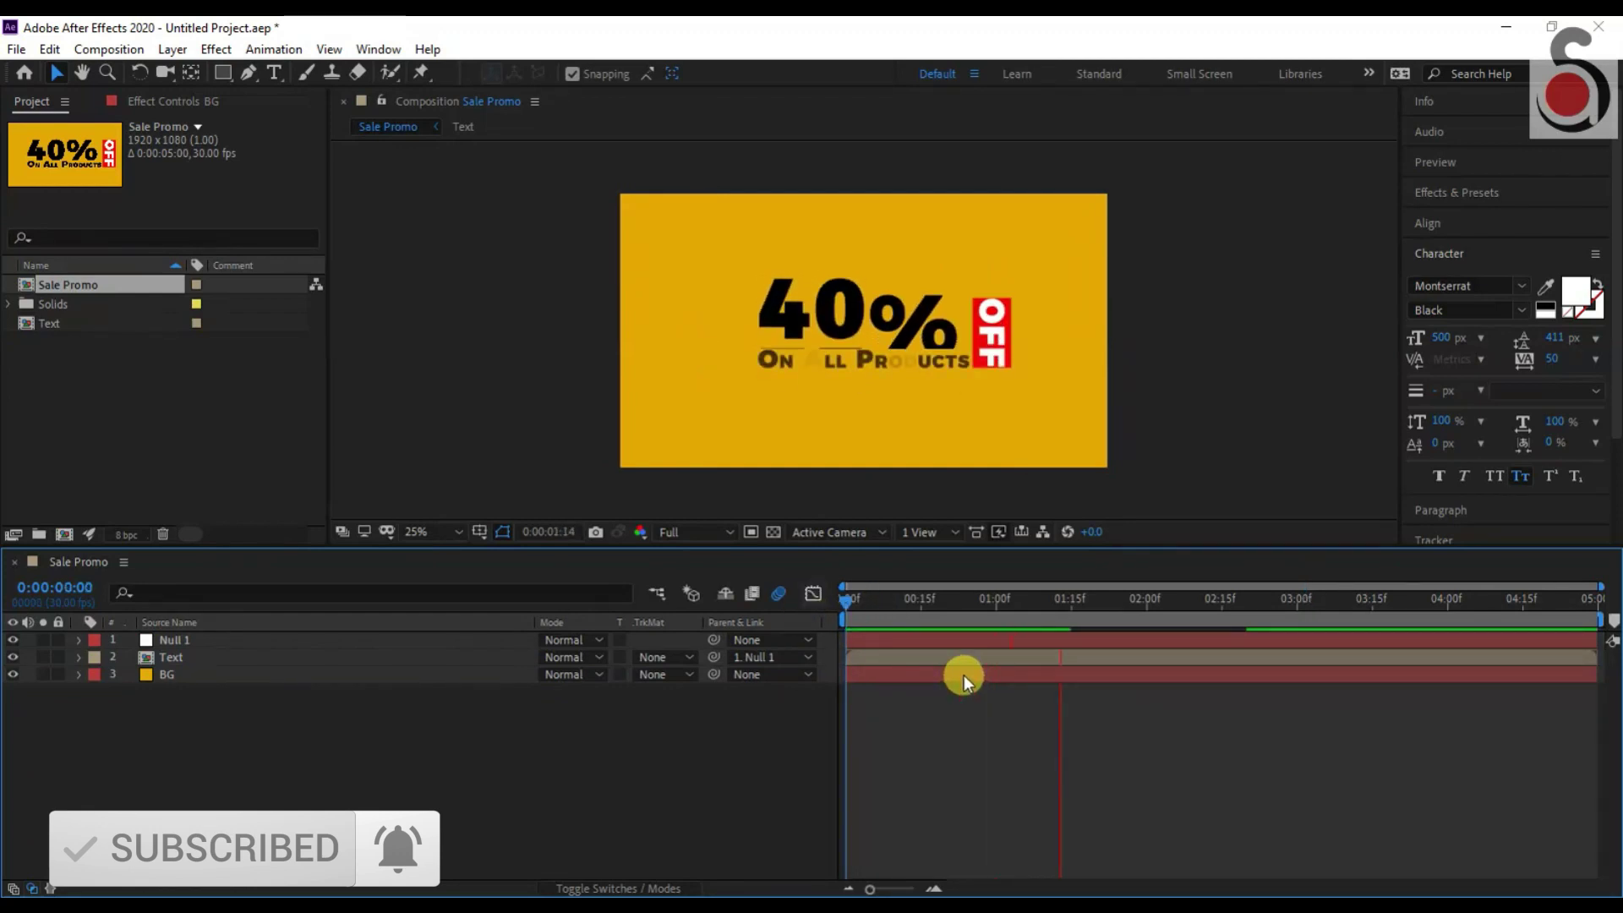
key("space")
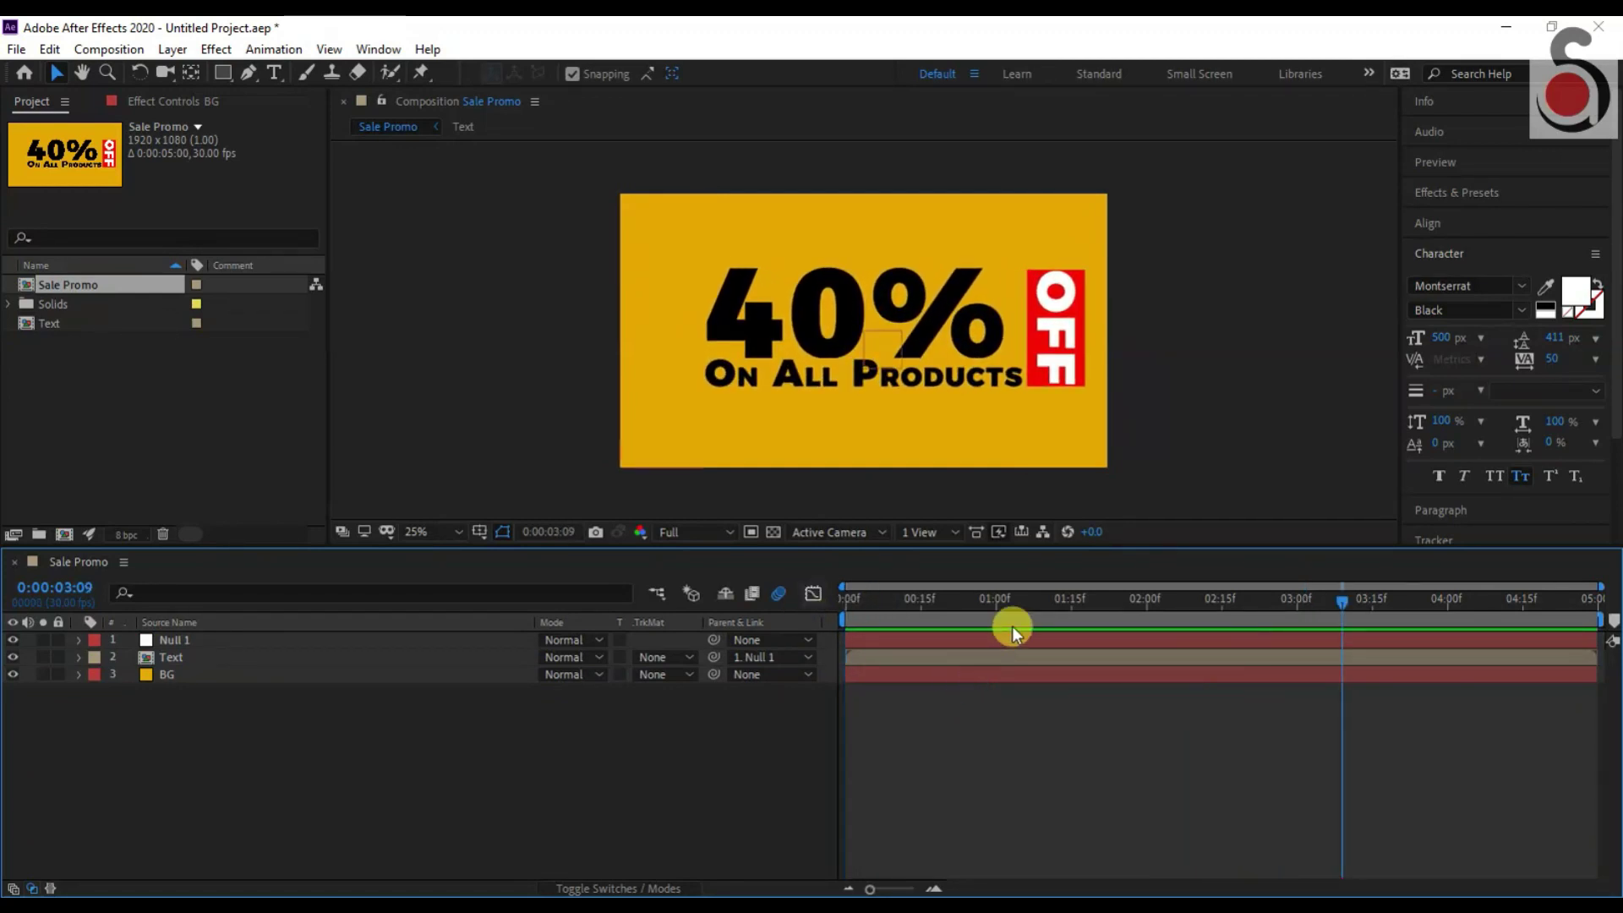
left_click(997, 644)
Apply Easy Ease to both of Null 1's Scale keyframes.
key("s")
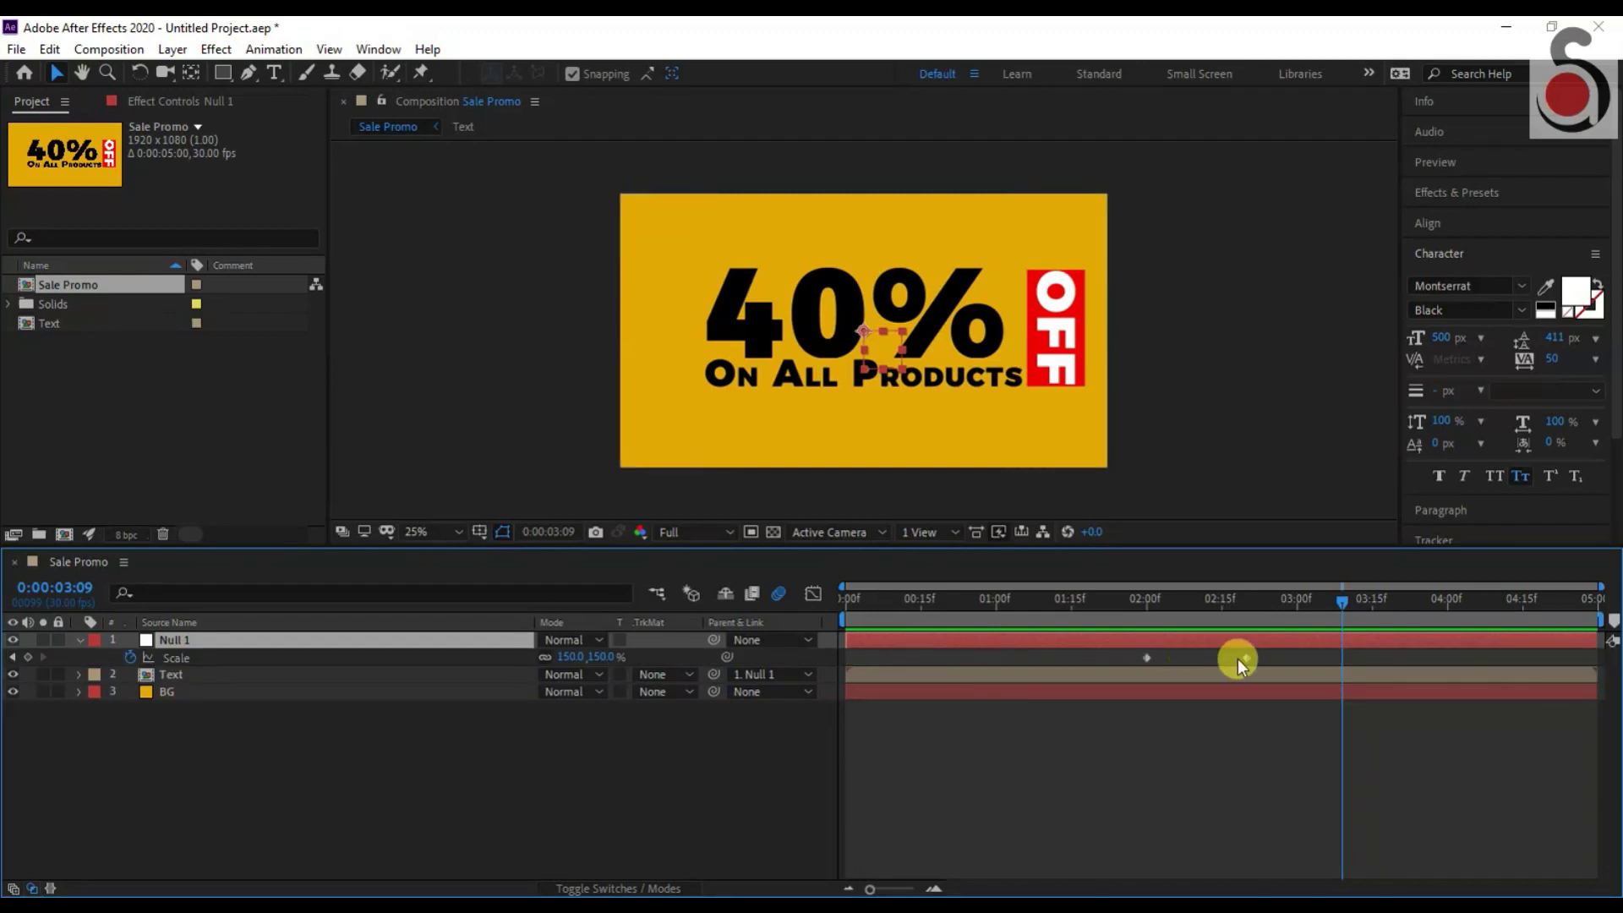
left_click_drag(1259, 651, 1143, 658)
right_click(1143, 658)
mouse_move(1189, 650)
left_click(981, 706)
Increase the Scale easing influence in the speed graph for a sharper curve.
left_click(812, 595)
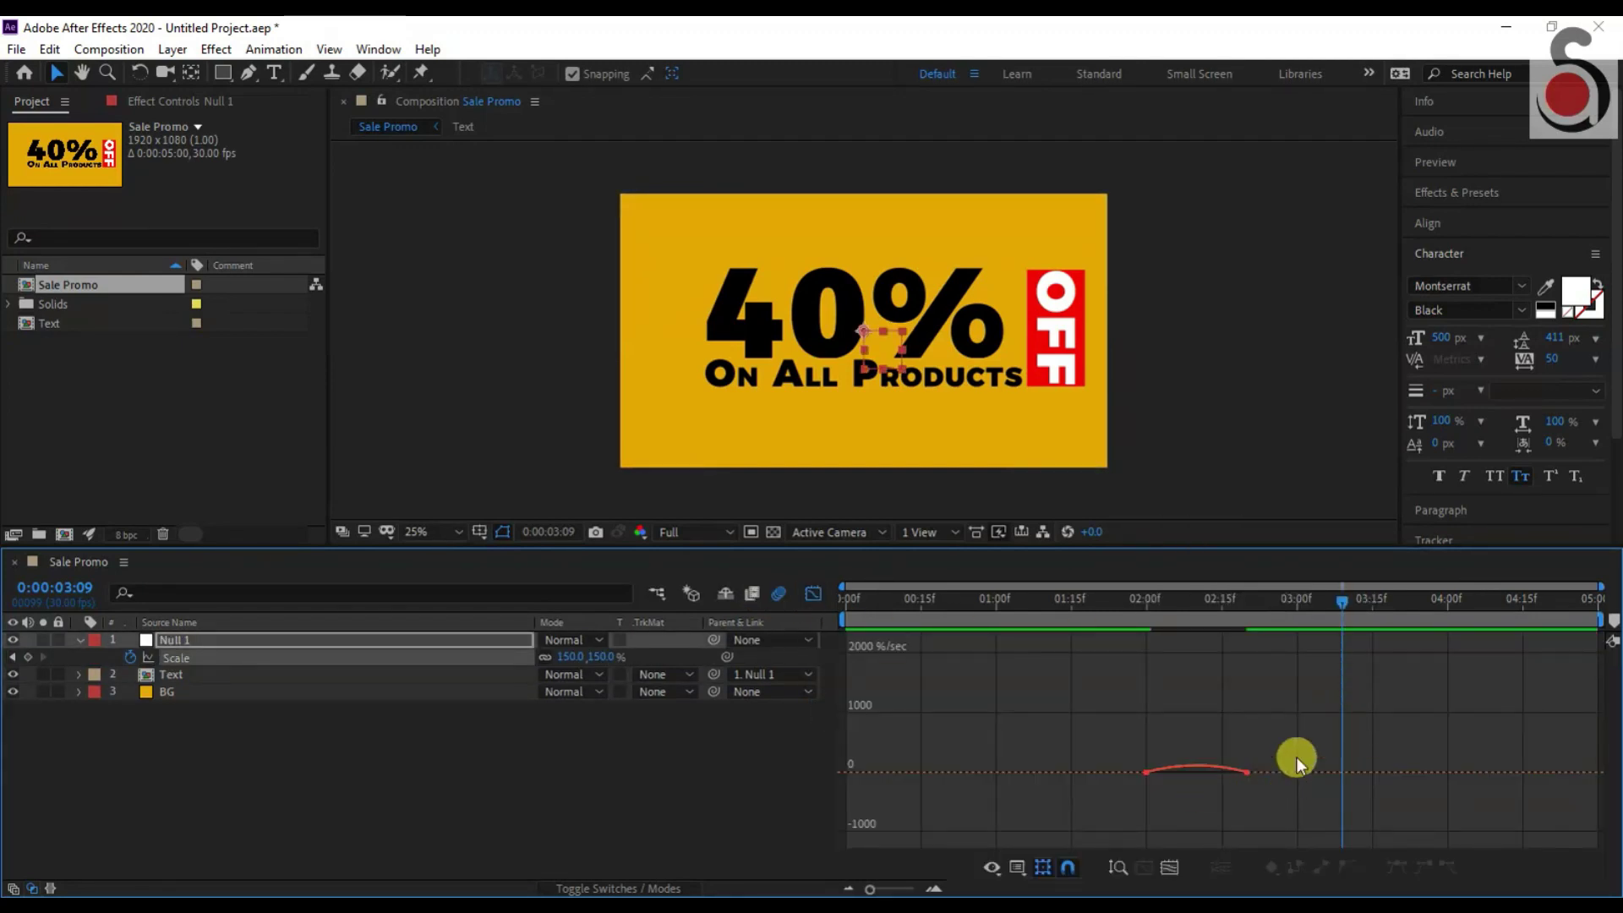
left_click_drag(1163, 771, 1192, 769)
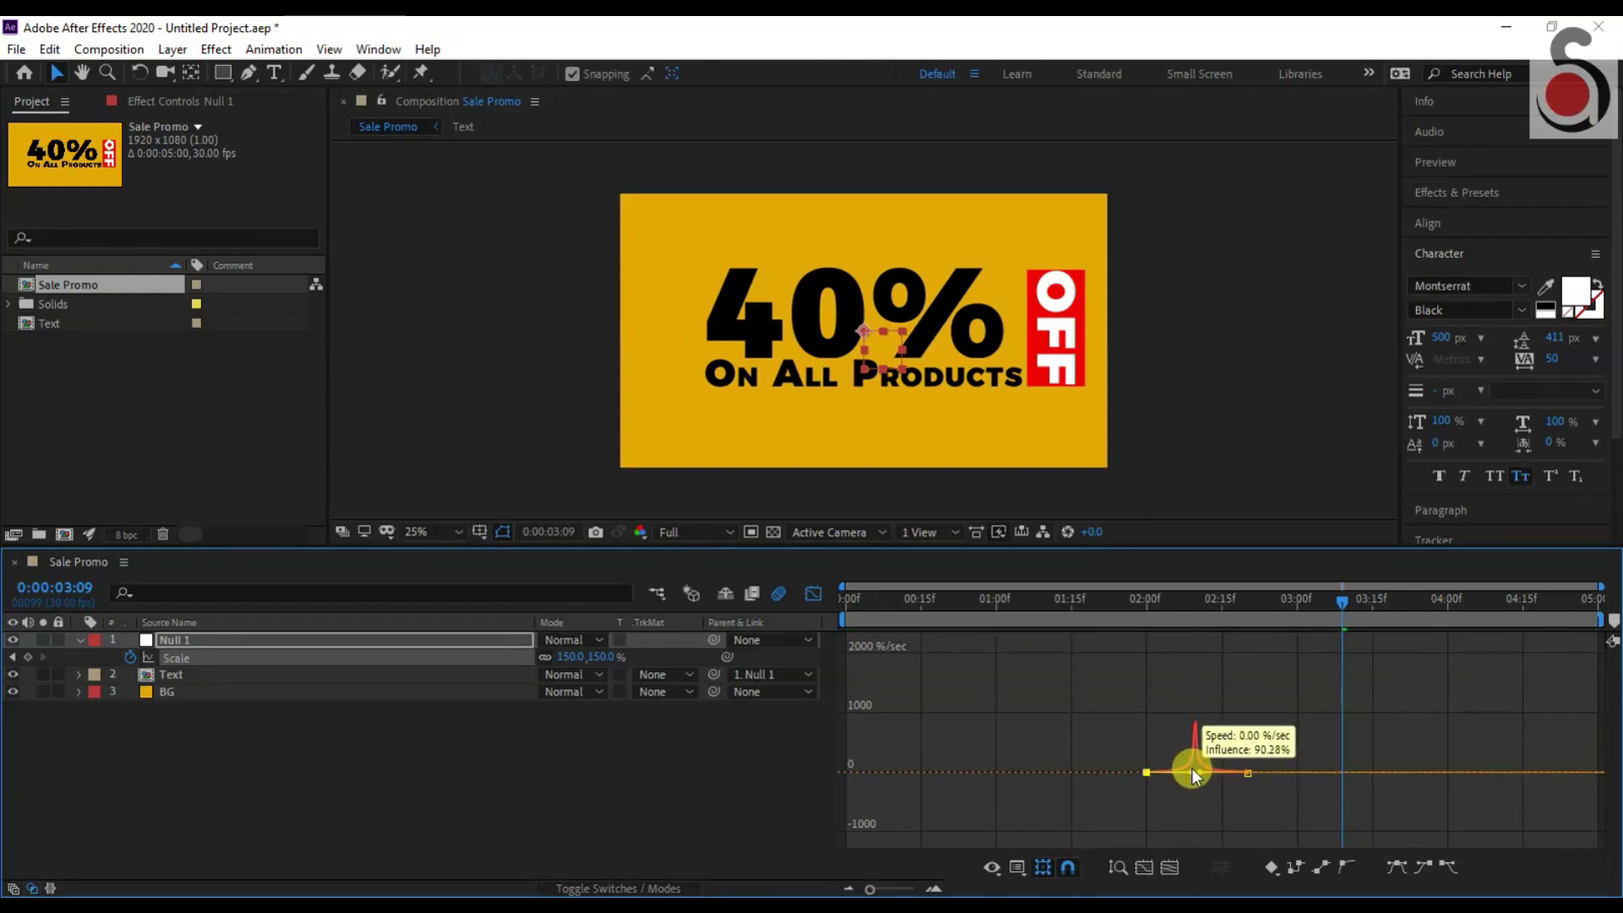
left_click(811, 594)
left_click_drag(929, 612, 798, 595)
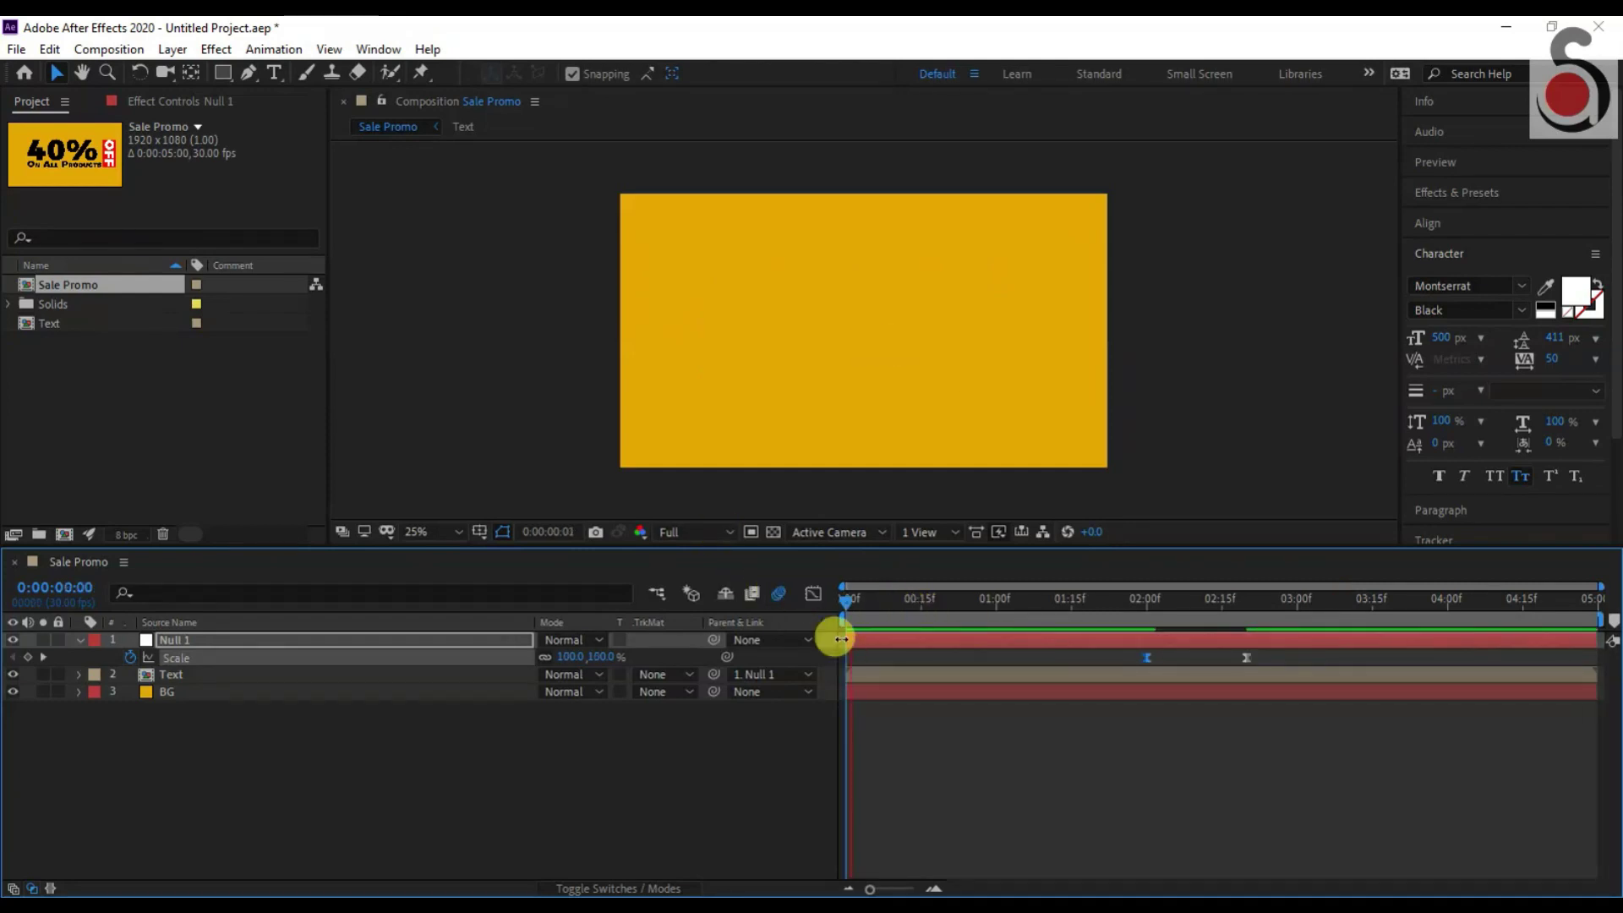